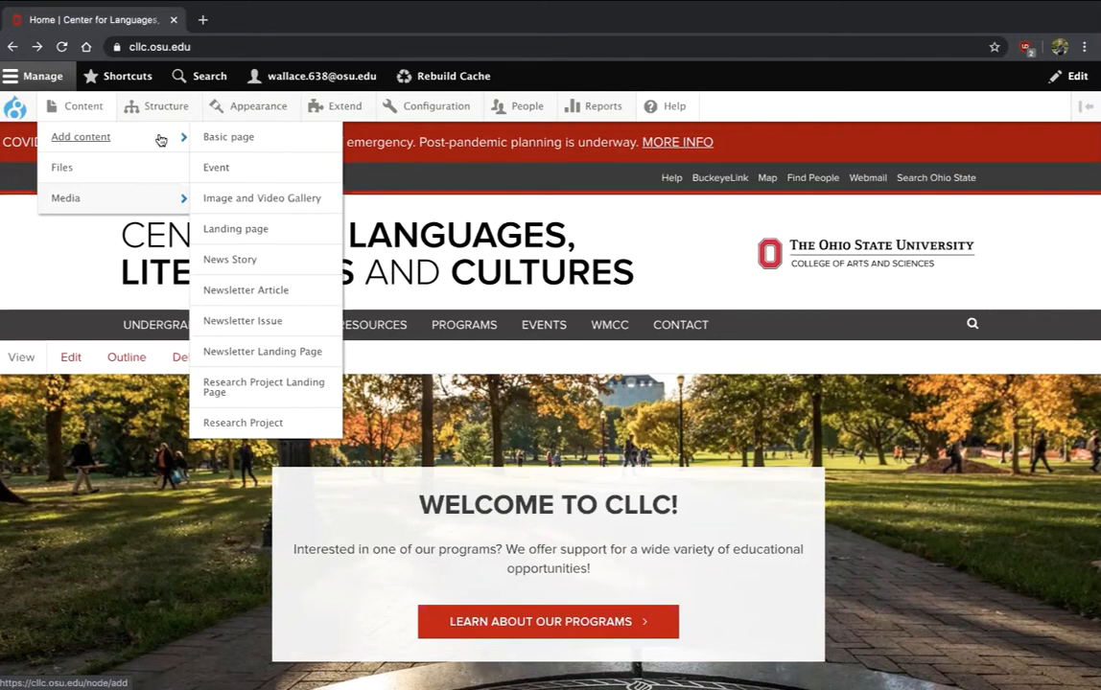
Open the site's Webforms management page and dismiss the Input Mask library notice
mouse_move(164, 120)
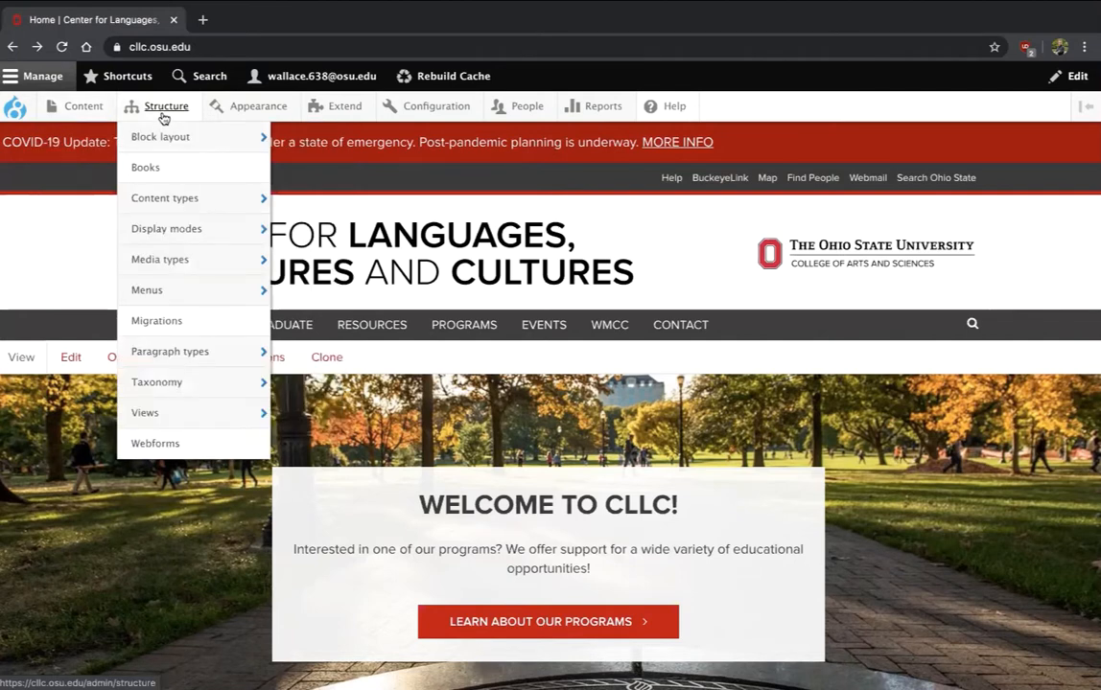
click(174, 449)
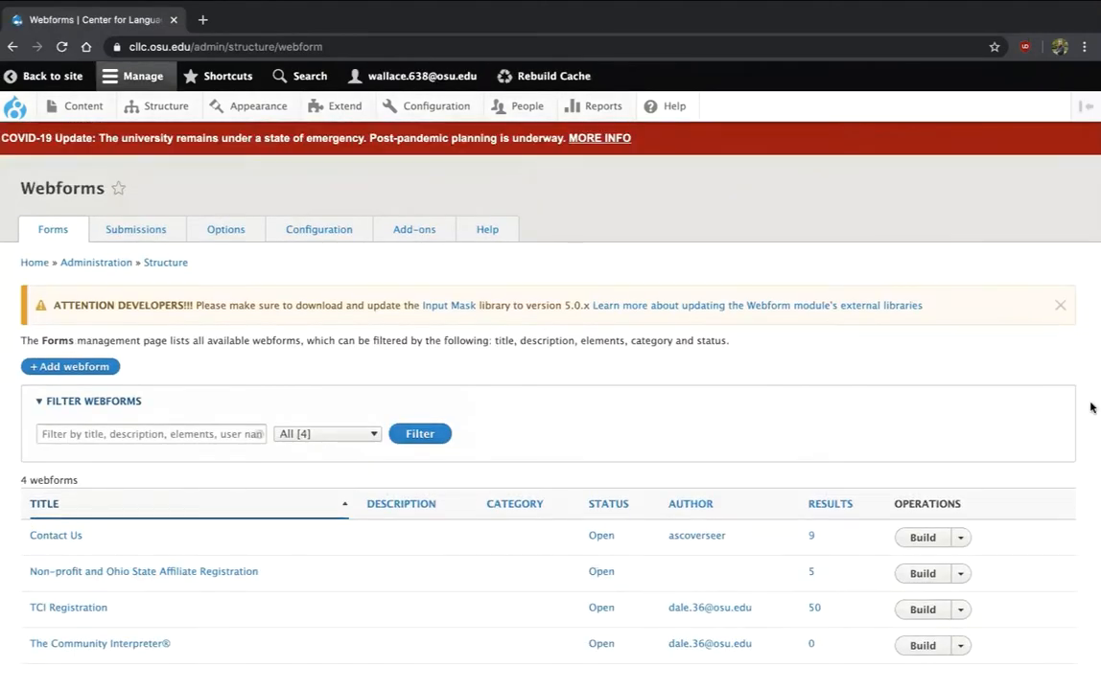
click(1061, 307)
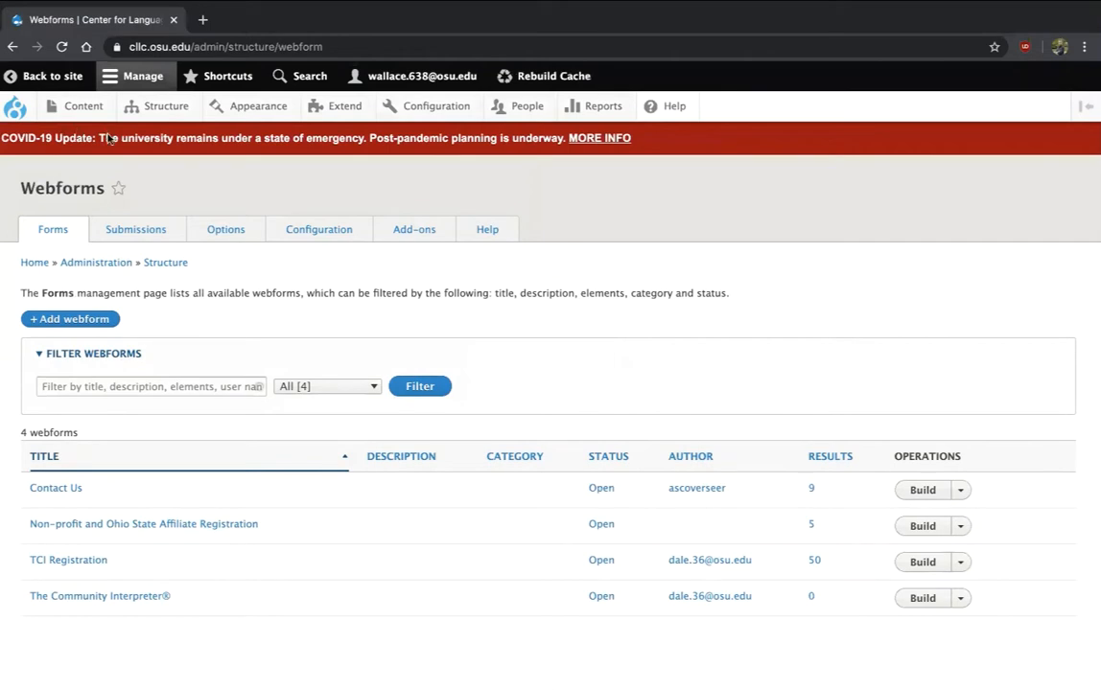
Look through the site's content listing in a separate browser tab, return to the webforms list and close that tab
right_click(86, 108)
click(148, 118)
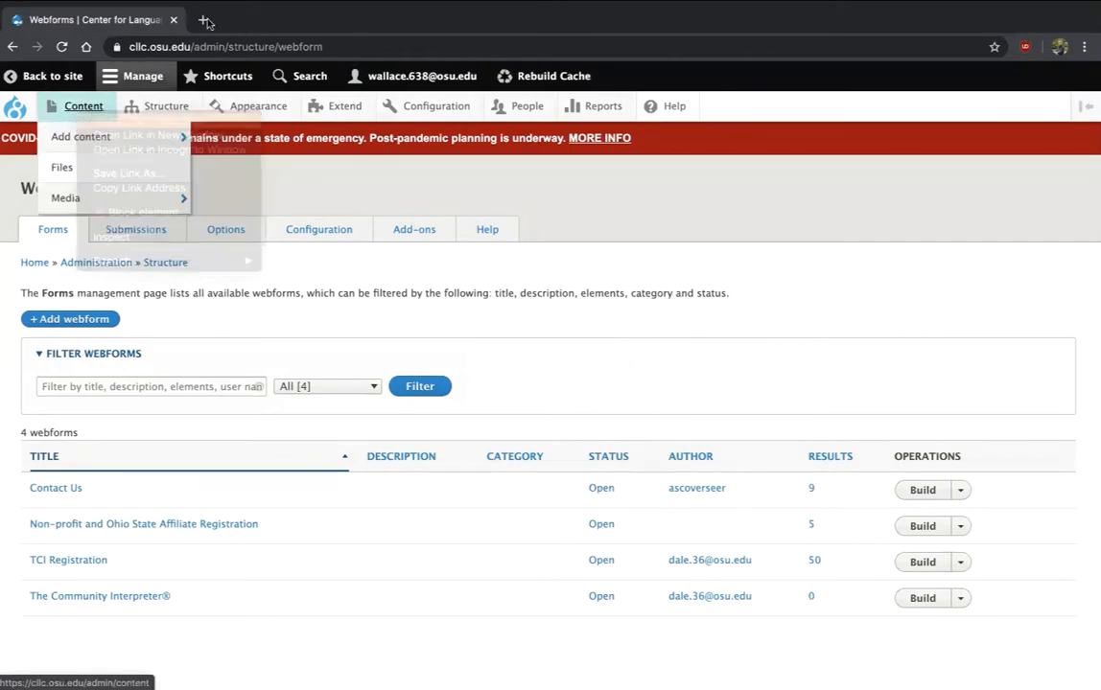
click(217, 19)
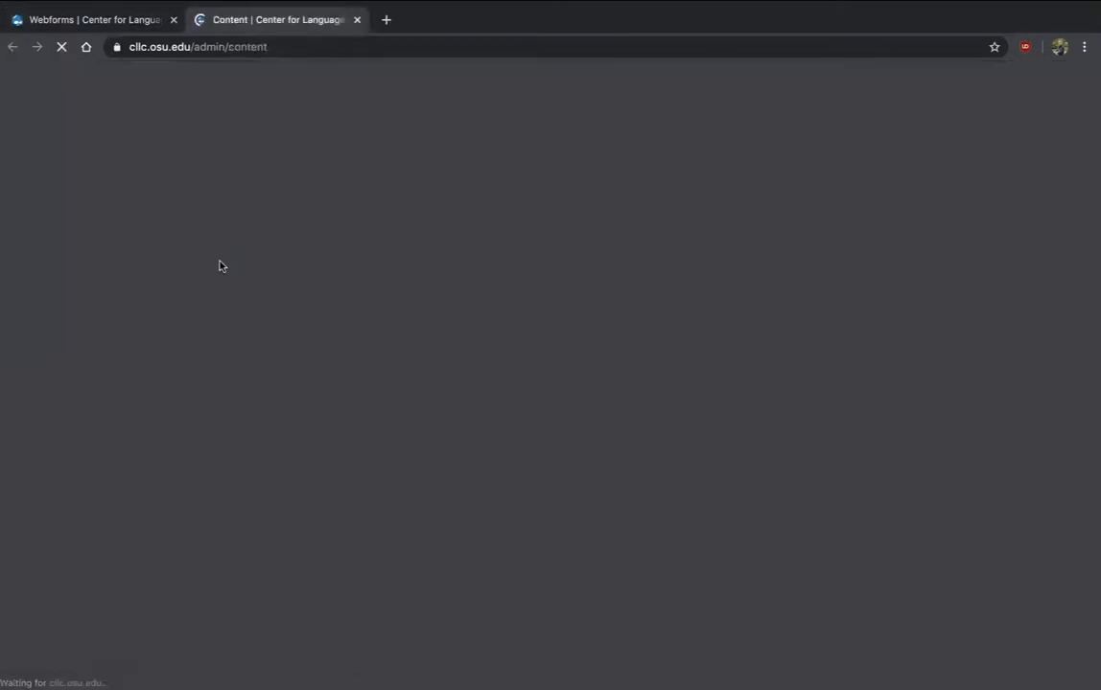
scroll(222, 263, down, 4)
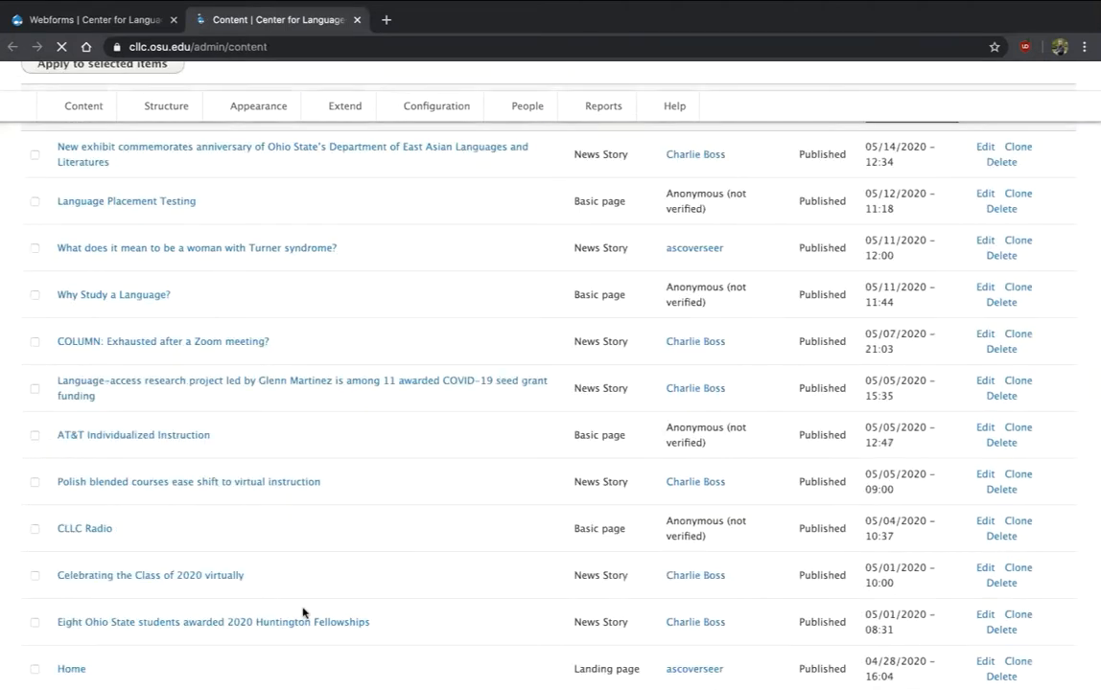
click(92, 22)
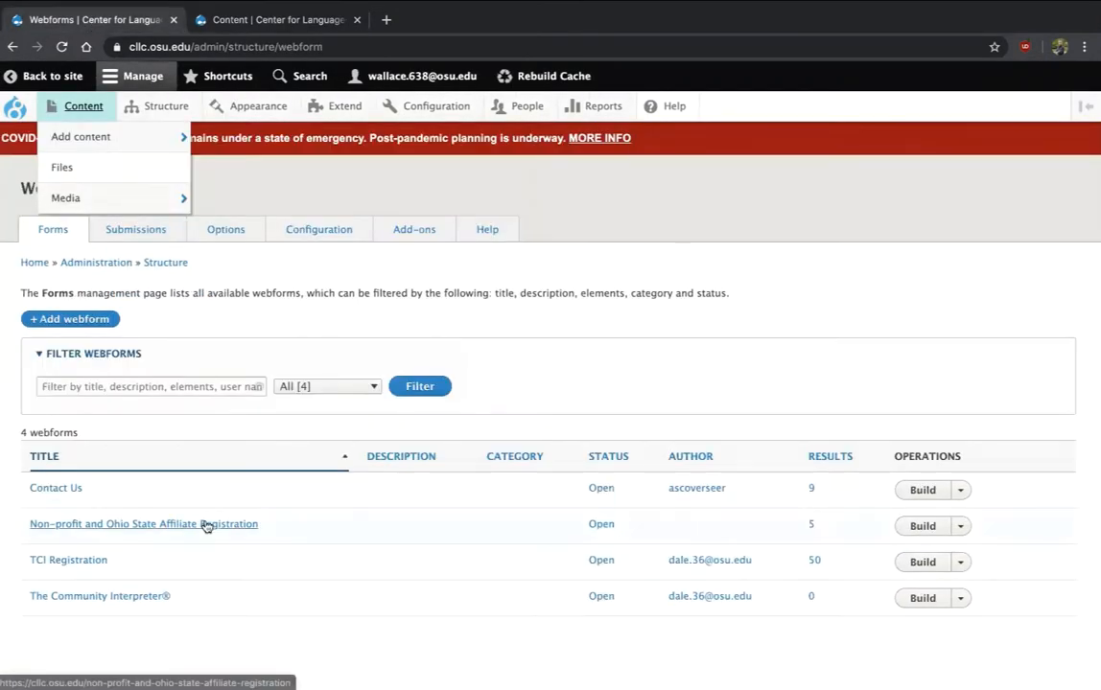
click(356, 20)
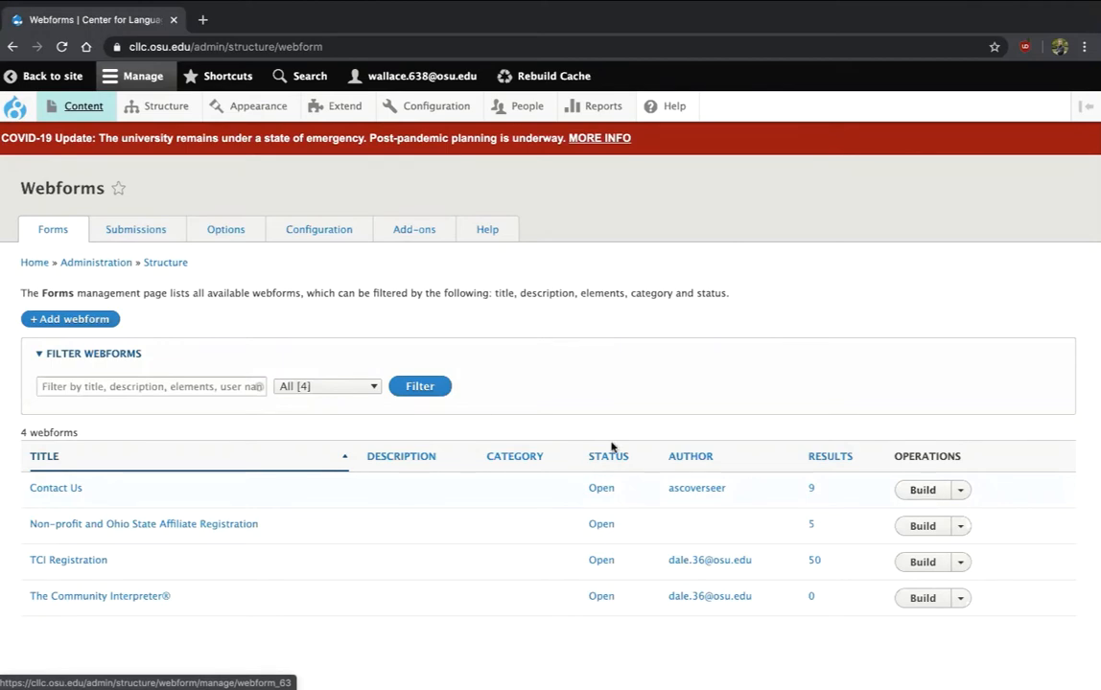
click(69, 323)
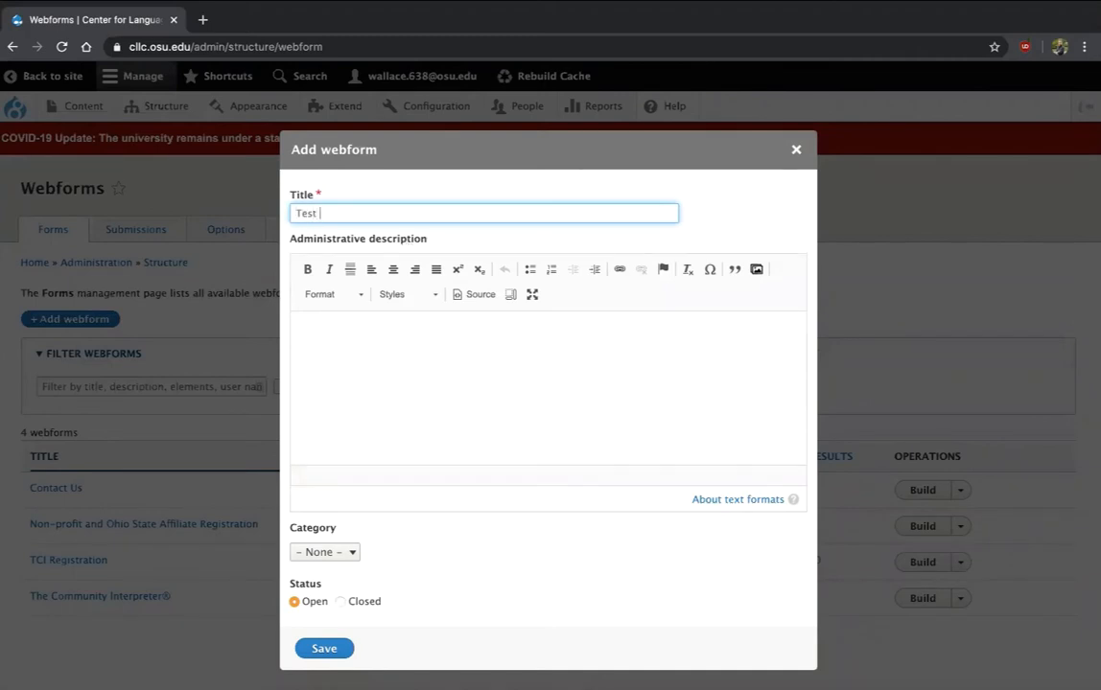
text(Test Webform)
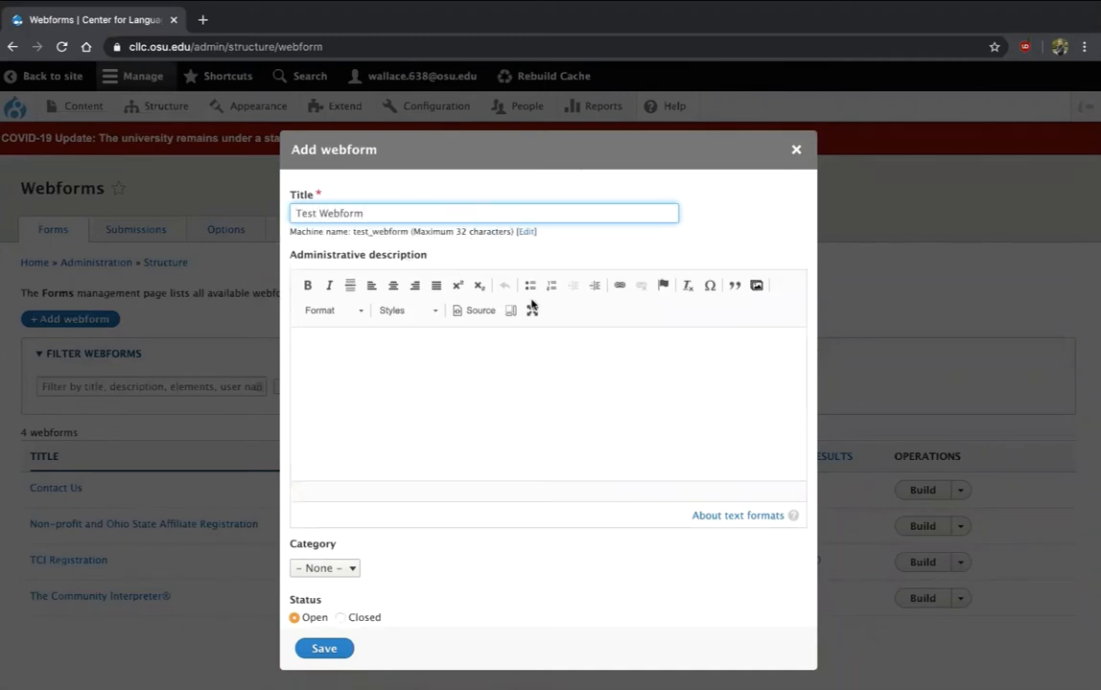
scroll(479, 314, down, 1)
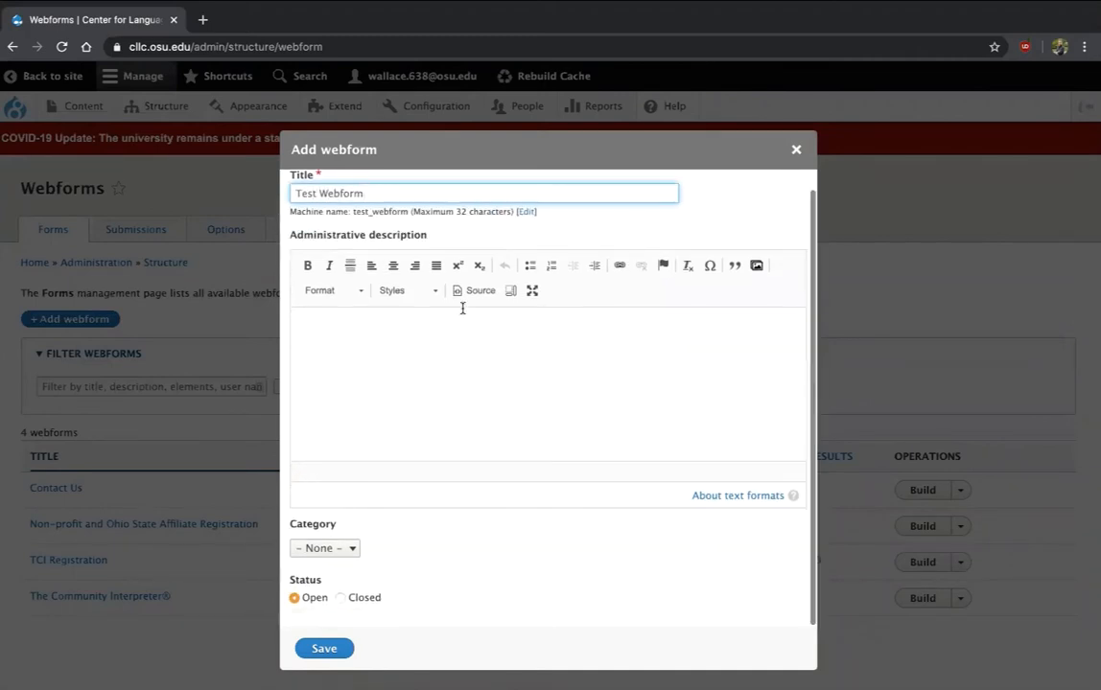
click(795, 150)
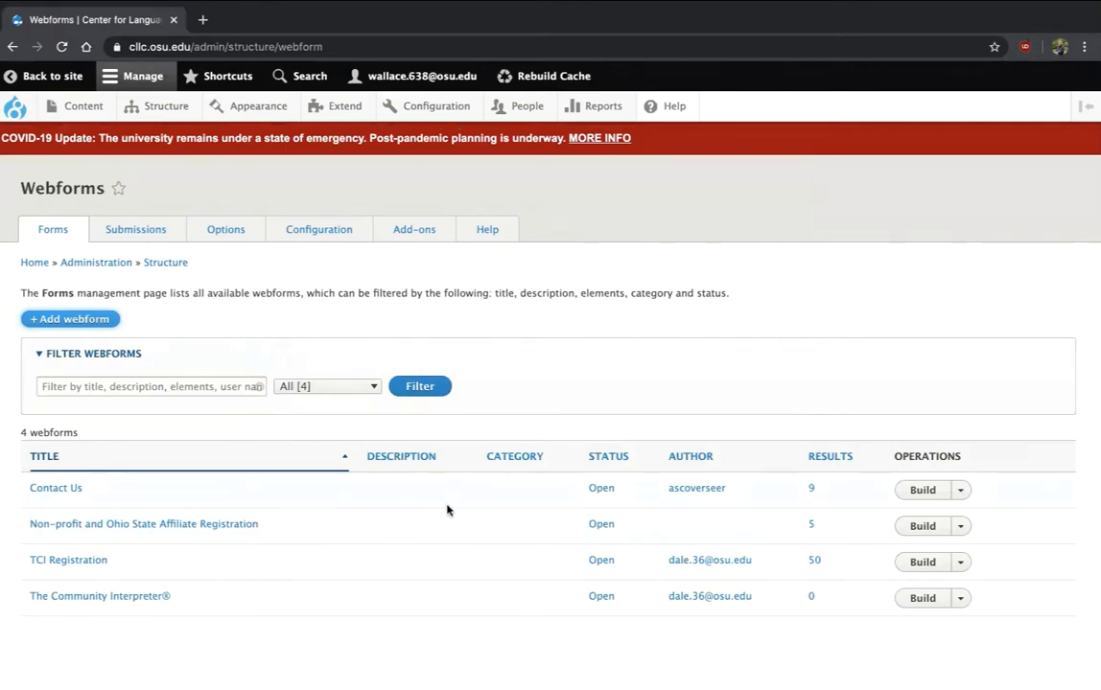
Create a new webform titled "Test Webform" with no category and the status Open
click(64, 323)
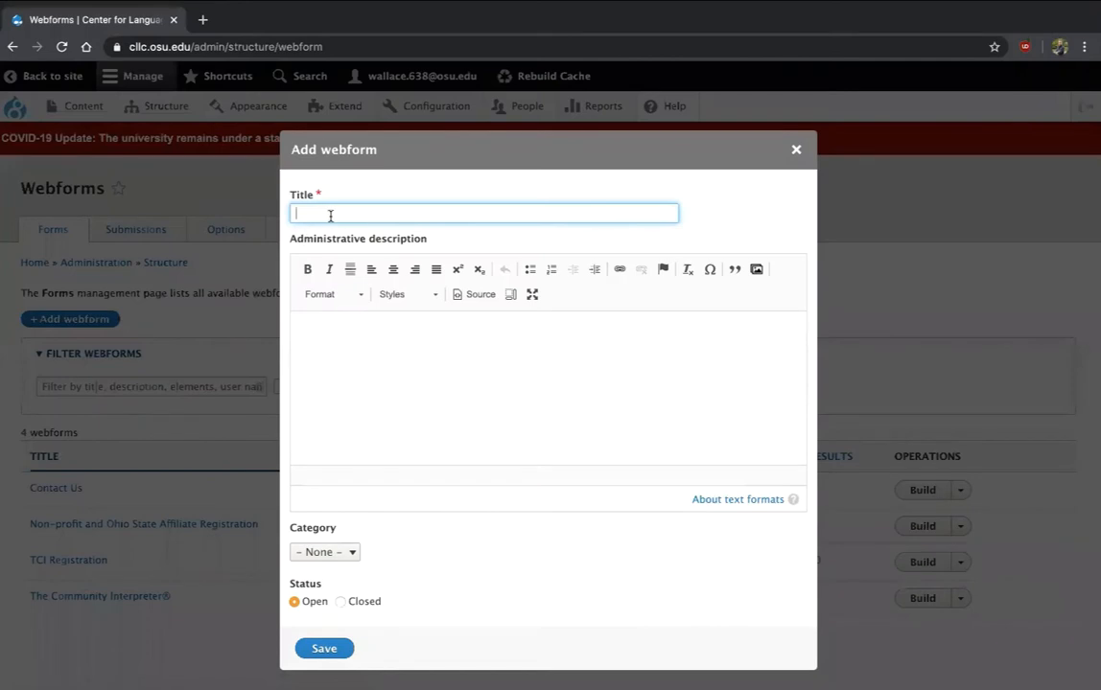
text(Test Webform)
scroll(446, 384, down, 1)
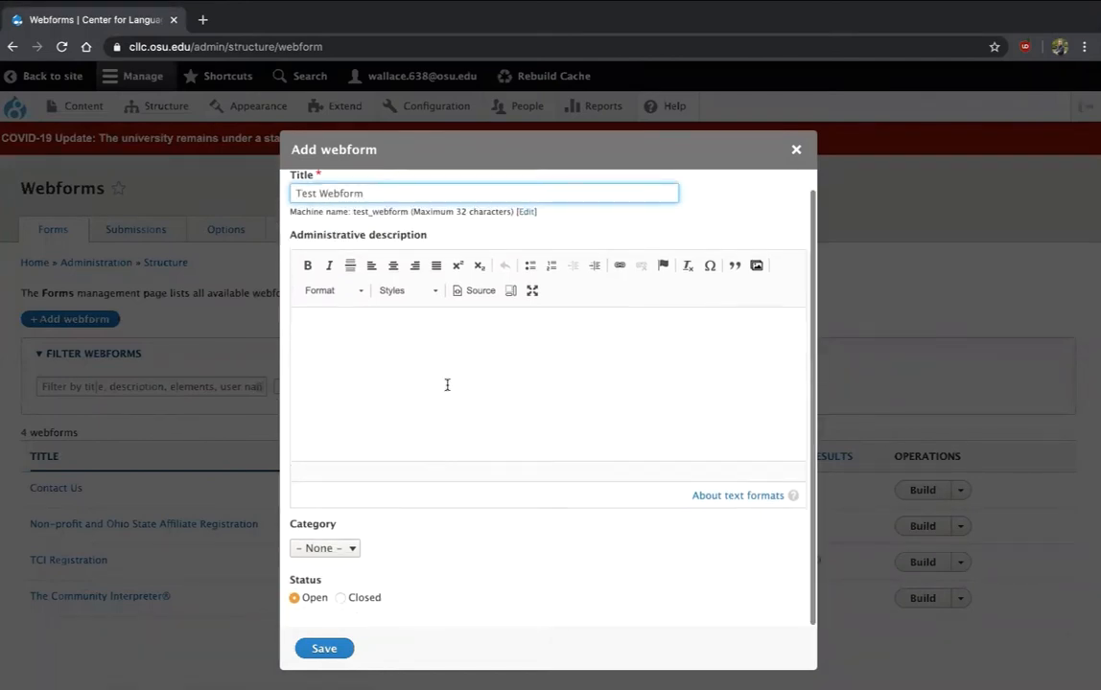
click(321, 650)
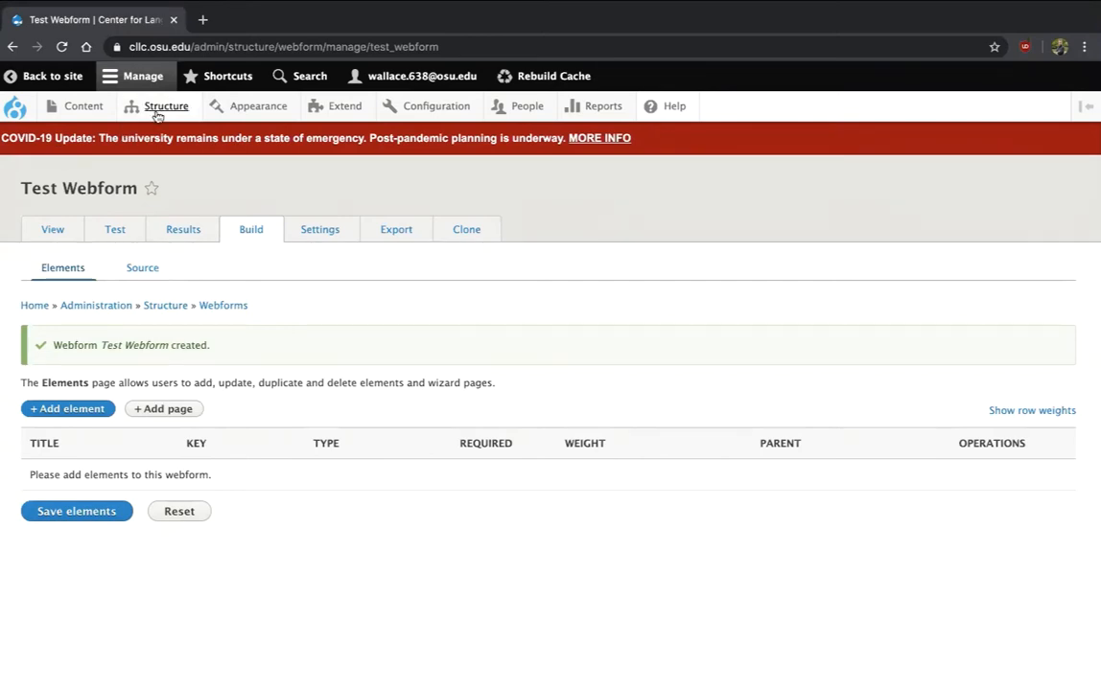
Return to the list of webforms and open Test Webform for building
mouse_move(159, 119)
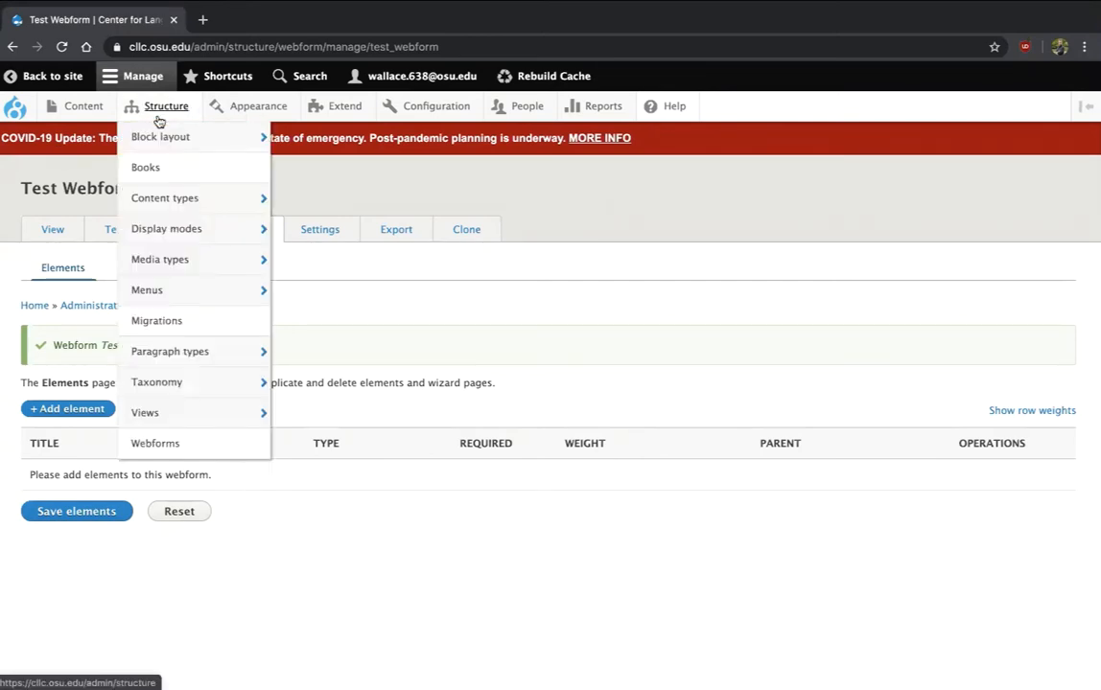
click(161, 443)
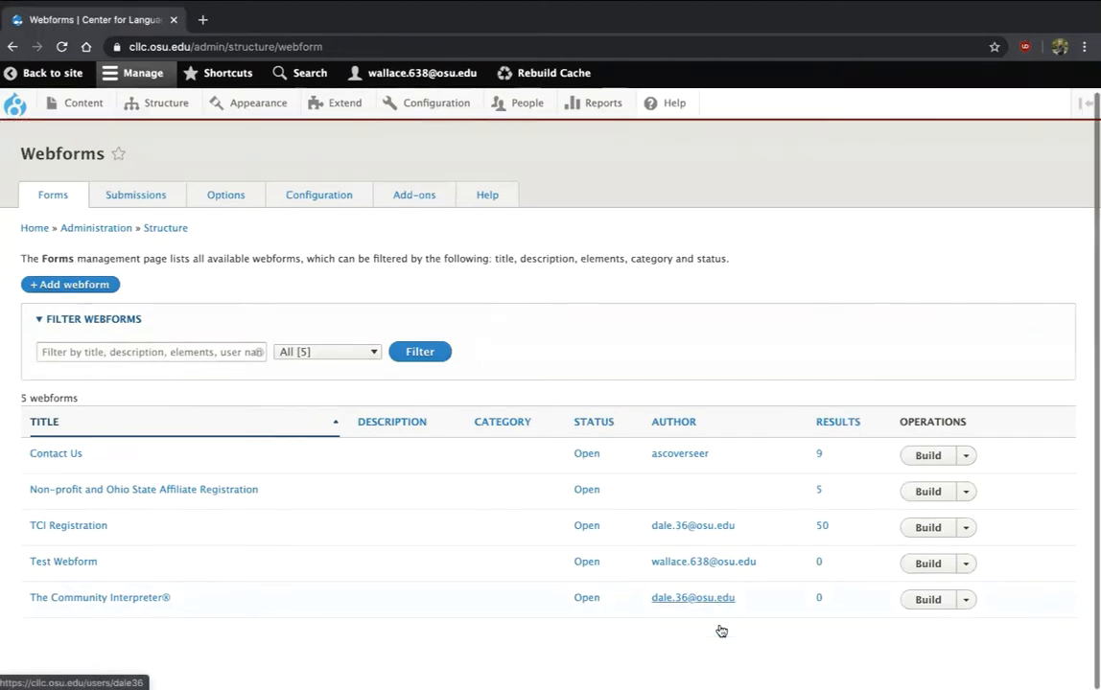
click(928, 567)
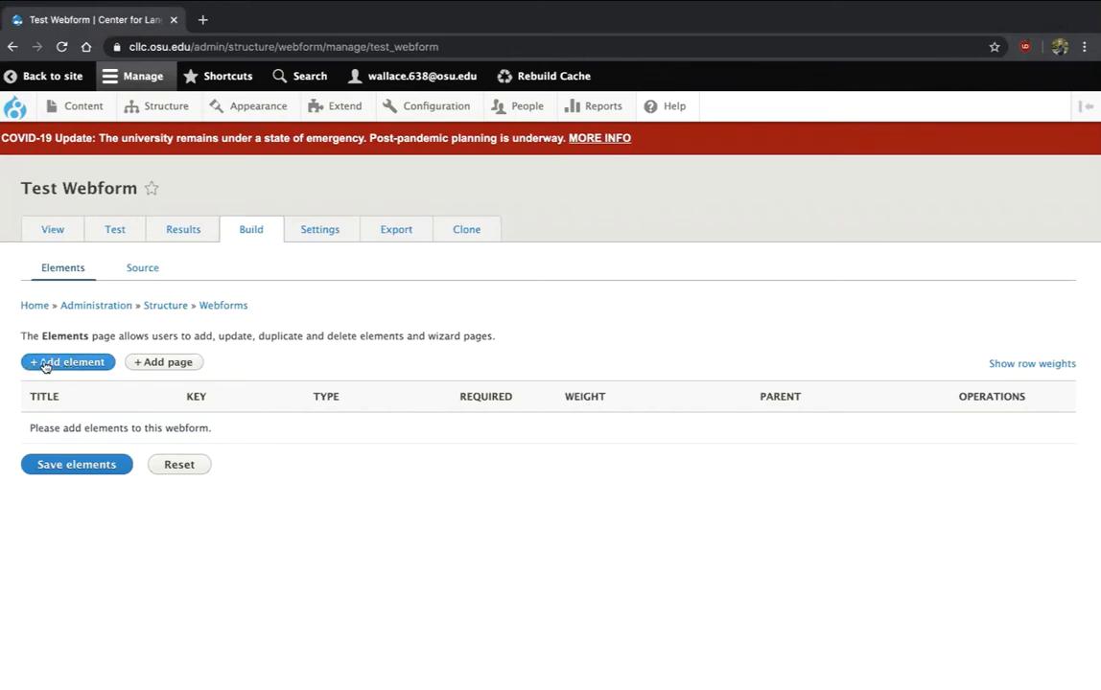
Start adding an element to Test Webform and examine the available types, including the basic, advanced, composite, markup and options groups
click(102, 365)
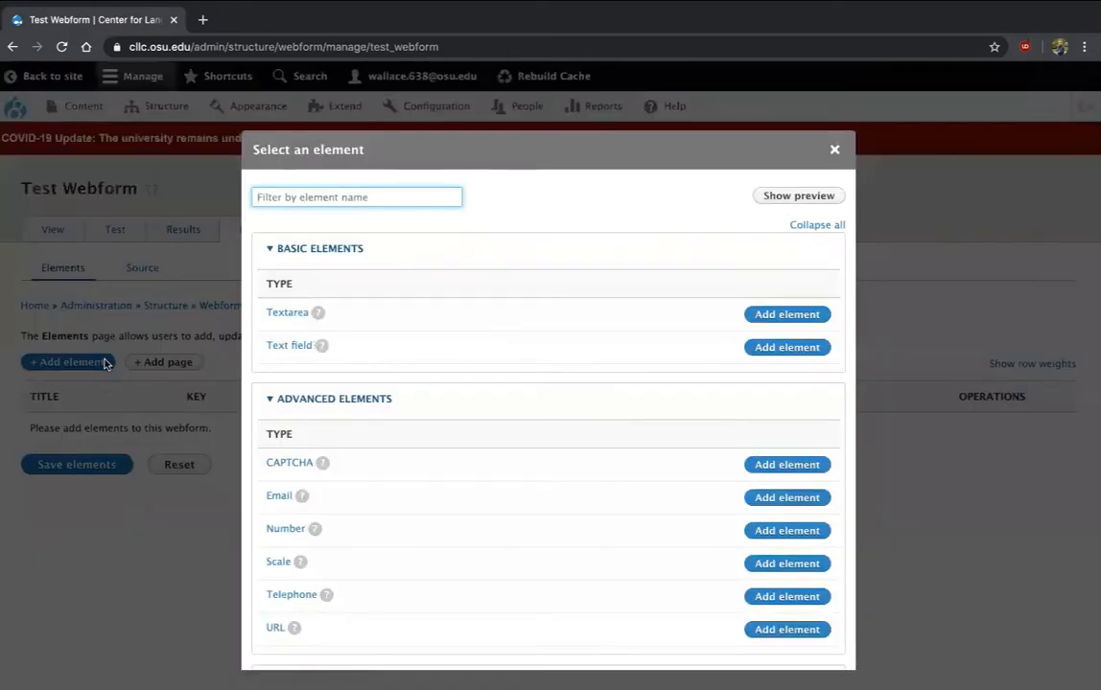
scroll(472, 365, down, 10)
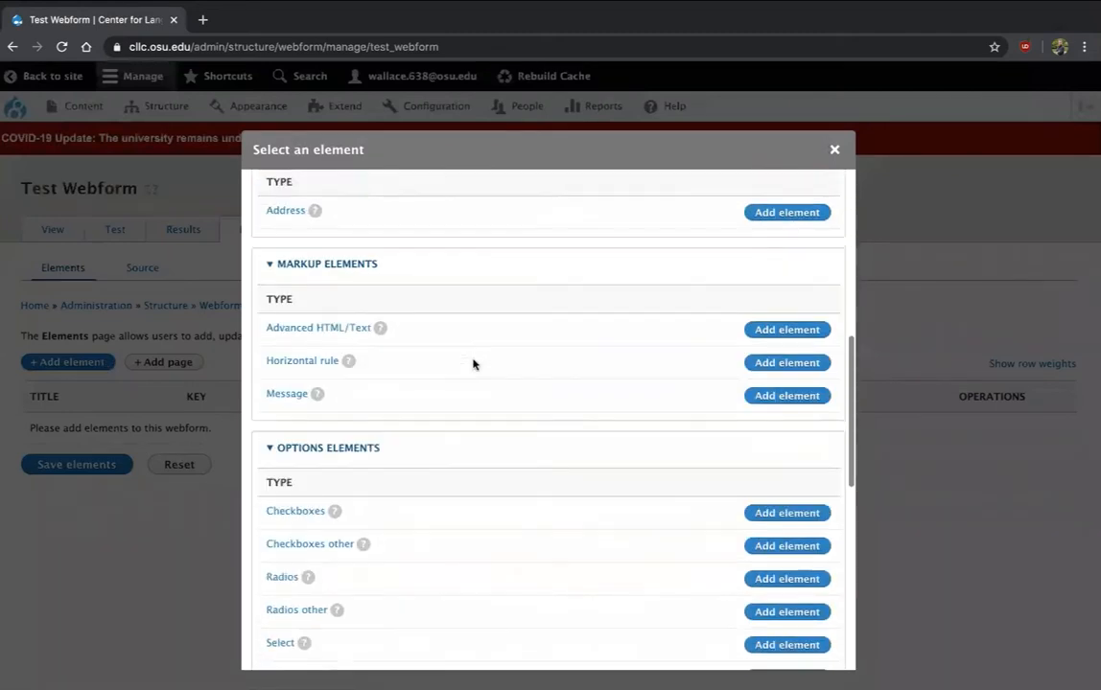
scroll(473, 364, down, 2)
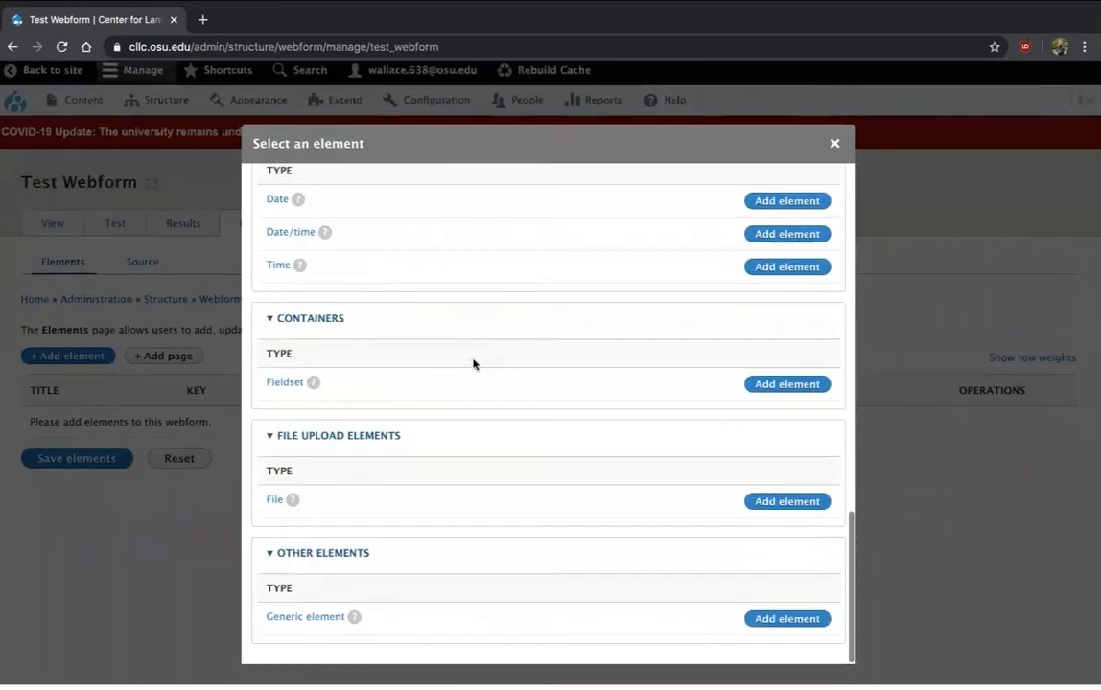
scroll(473, 364, up, 4)
scroll(473, 364, up, 8)
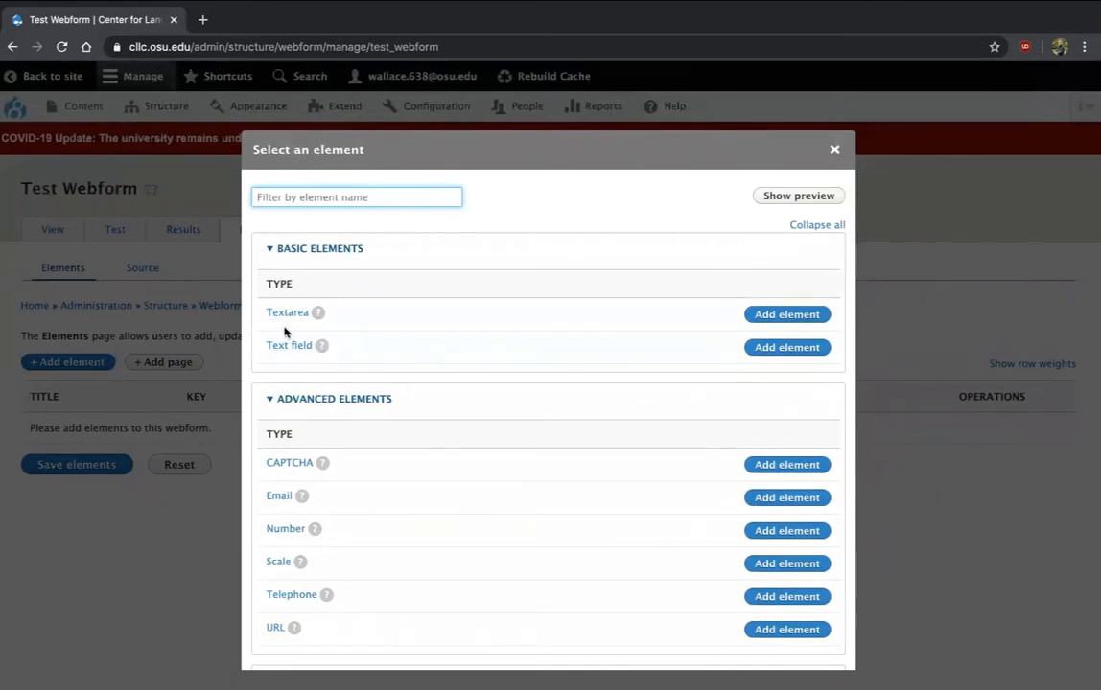
scroll(320, 504, down, 1)
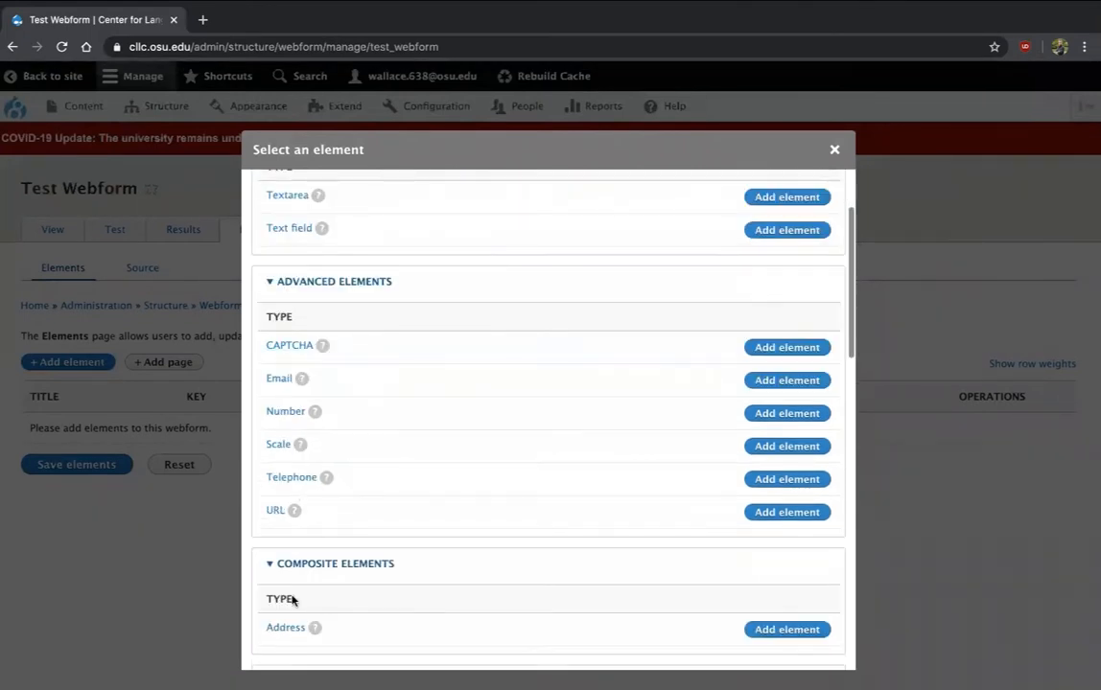
scroll(287, 597, down, 2)
scroll(324, 621, down, 1)
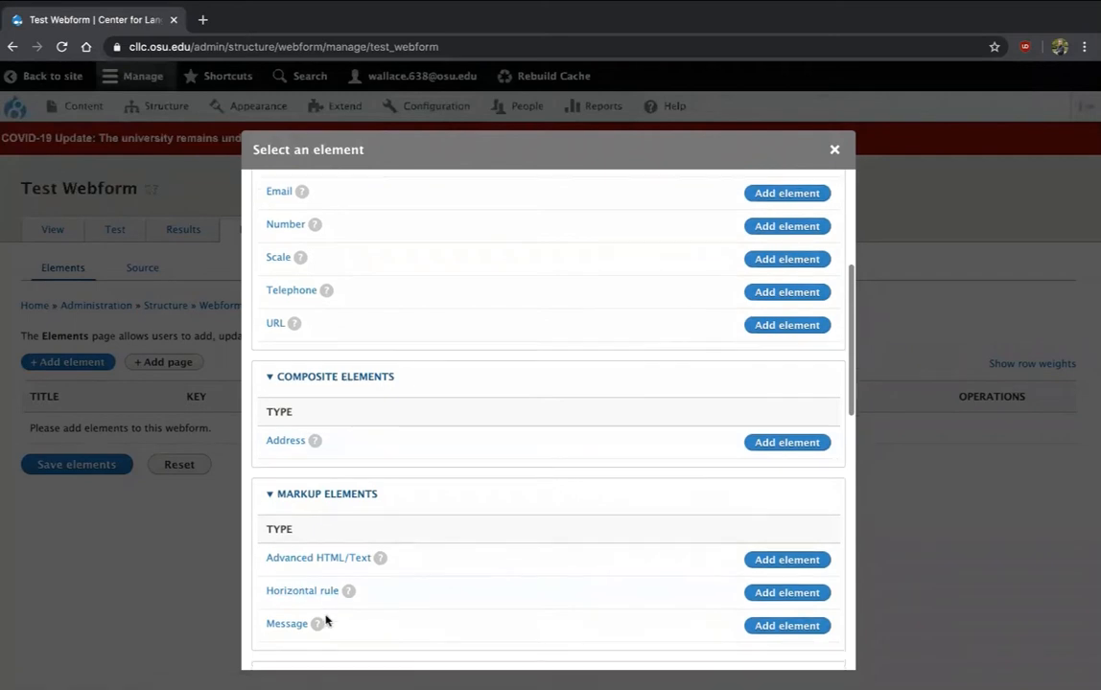
scroll(444, 446, up, 4)
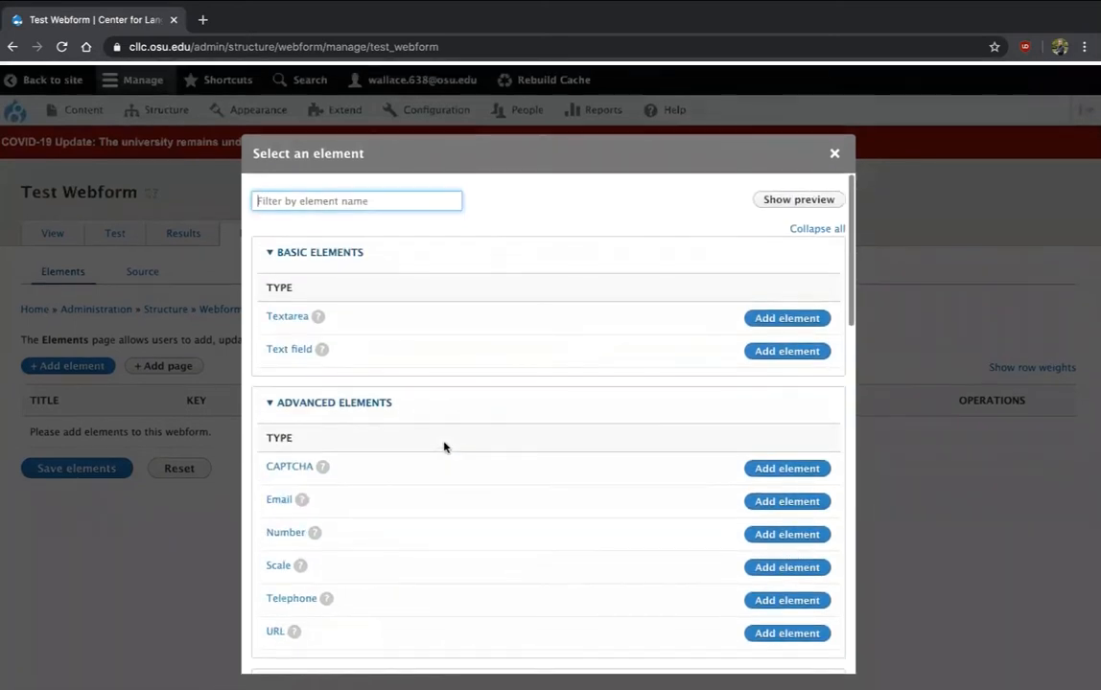
Show the element previews, examine how each type looks, and enlarge the Textarea preview
click(771, 198)
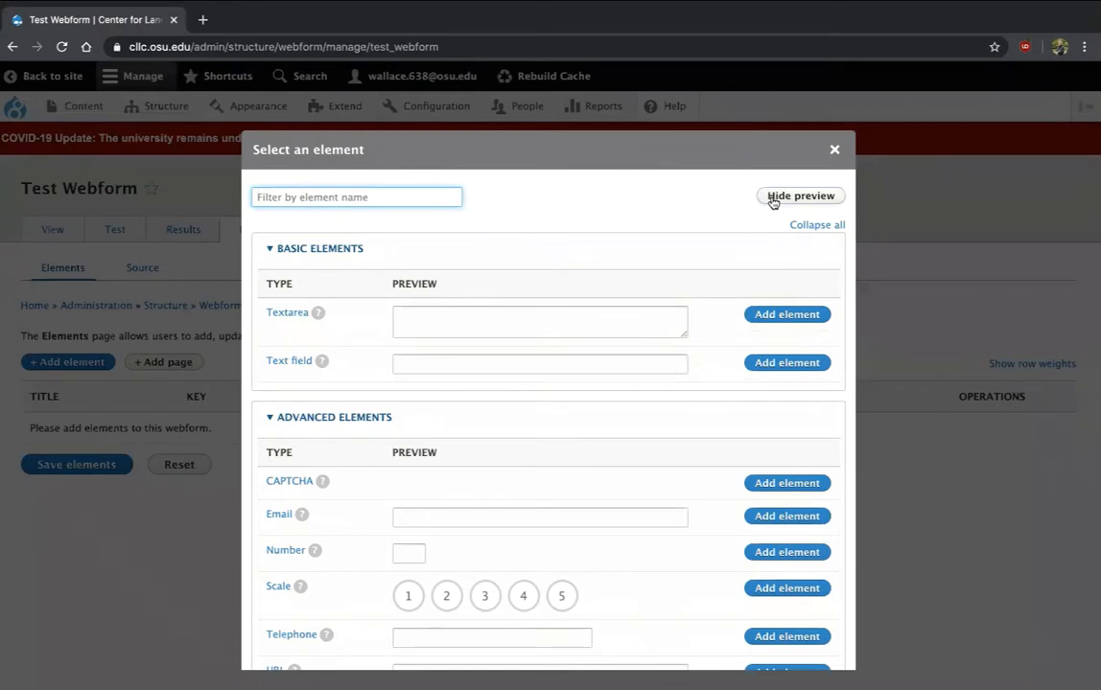
scroll(626, 385, down, 4)
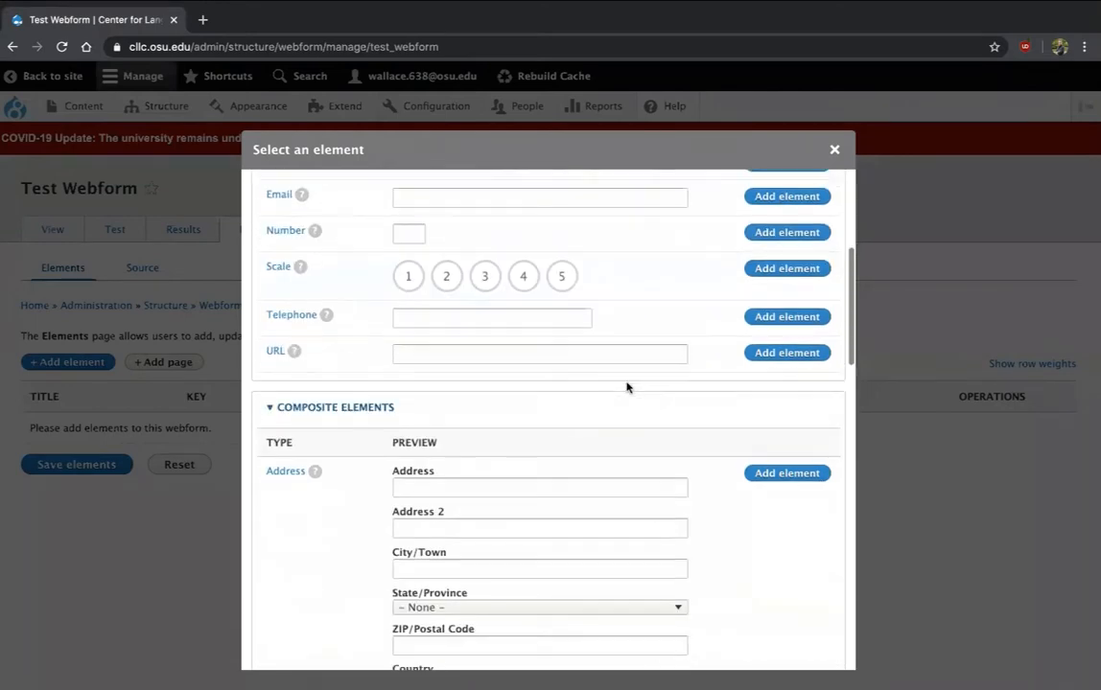
scroll(626, 387, down, 7)
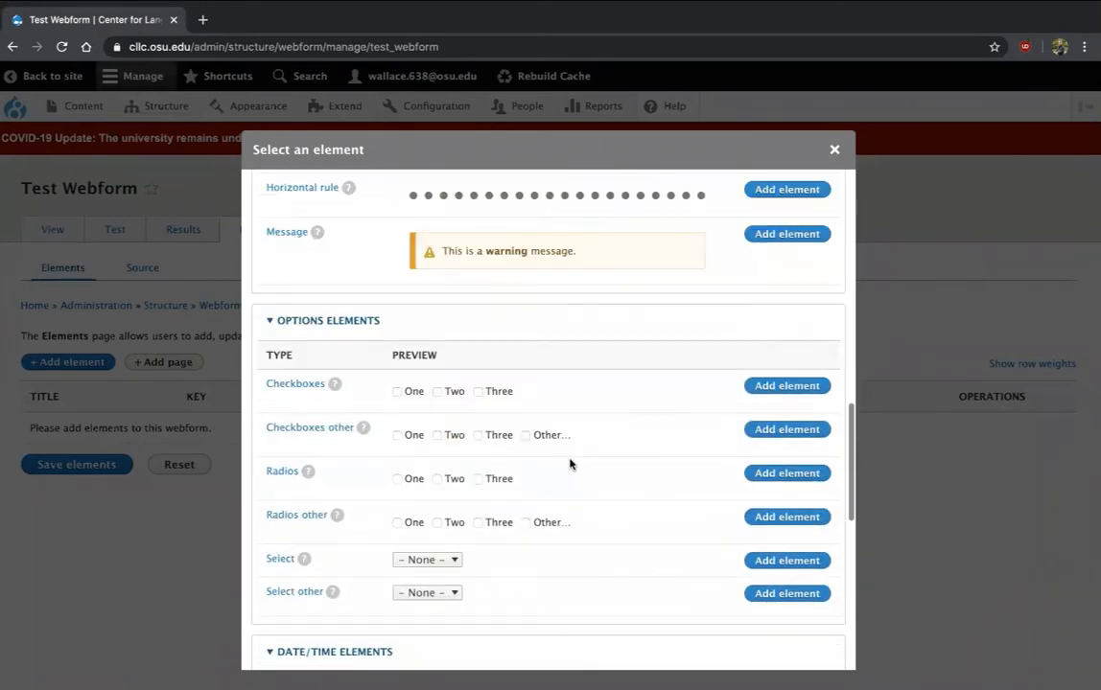
scroll(556, 458, down, 2)
scroll(561, 558, up, 2)
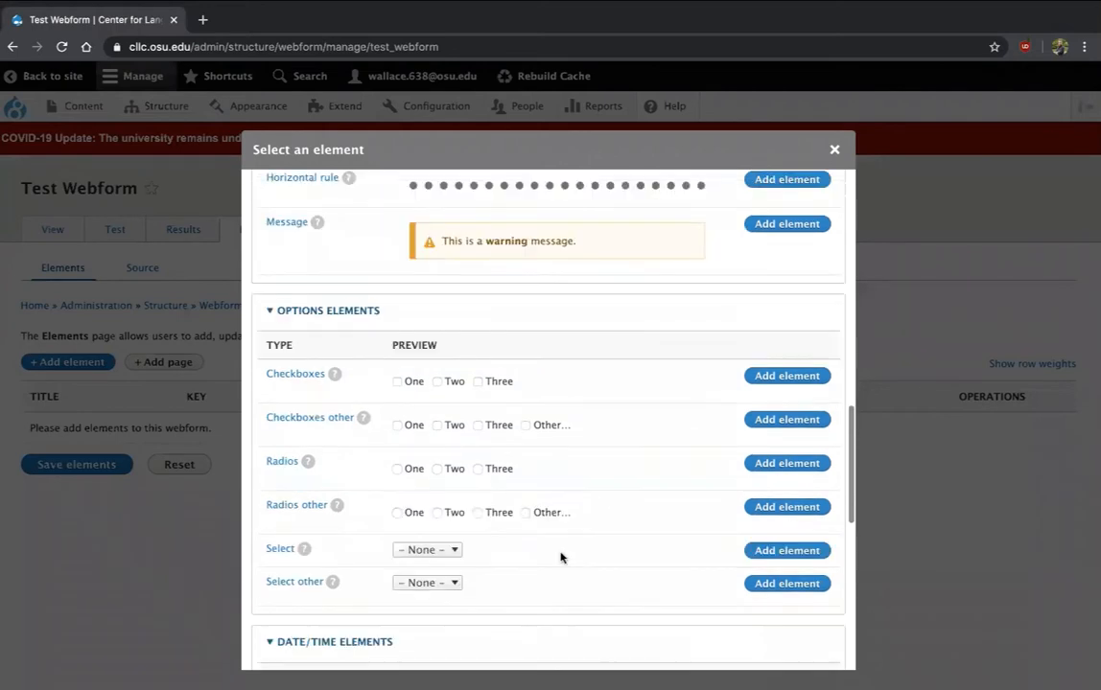
scroll(561, 558, up, 12)
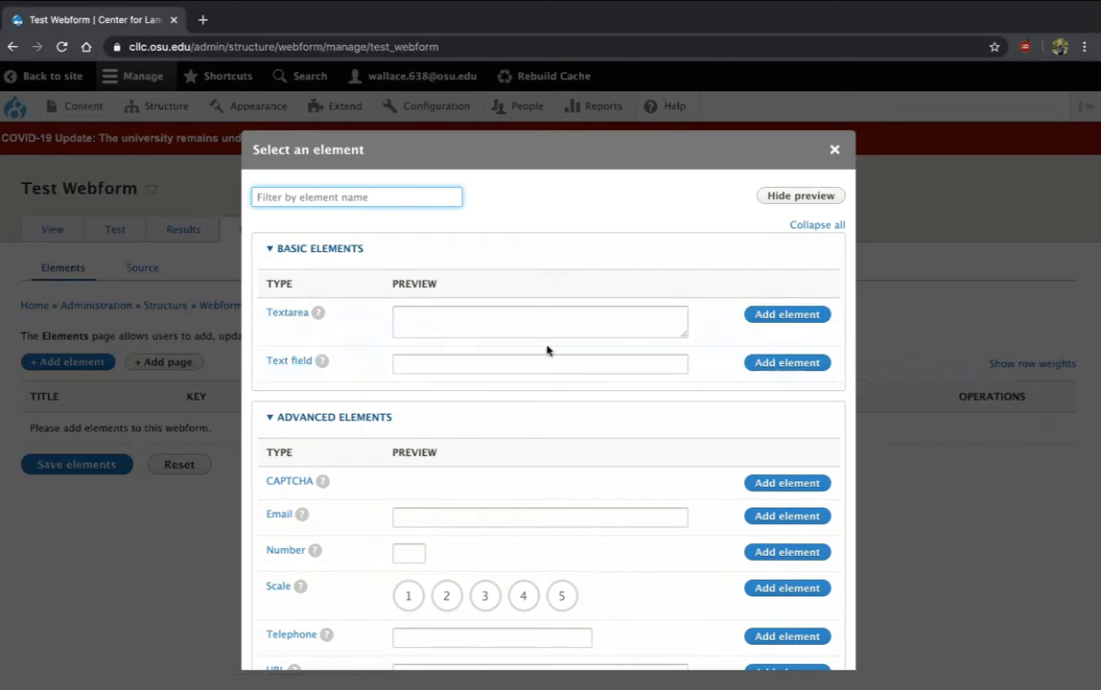
drag(685, 335, 680, 438)
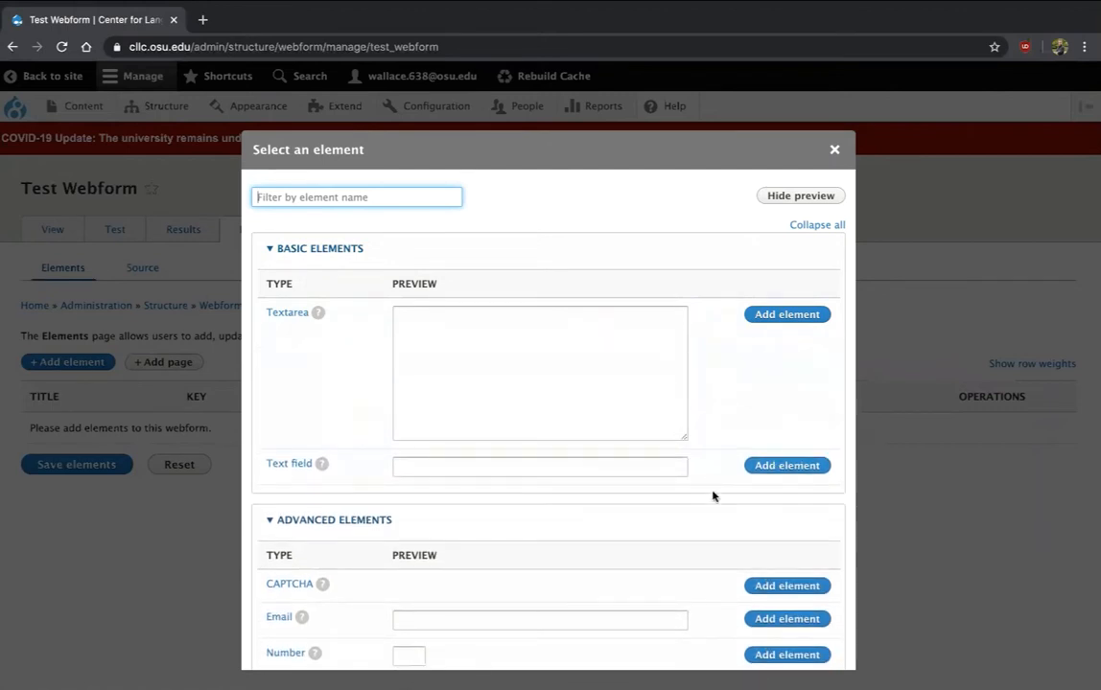
Add a Text field element titled "First Name" to Test Webform, save it, and view the form's page
click(789, 466)
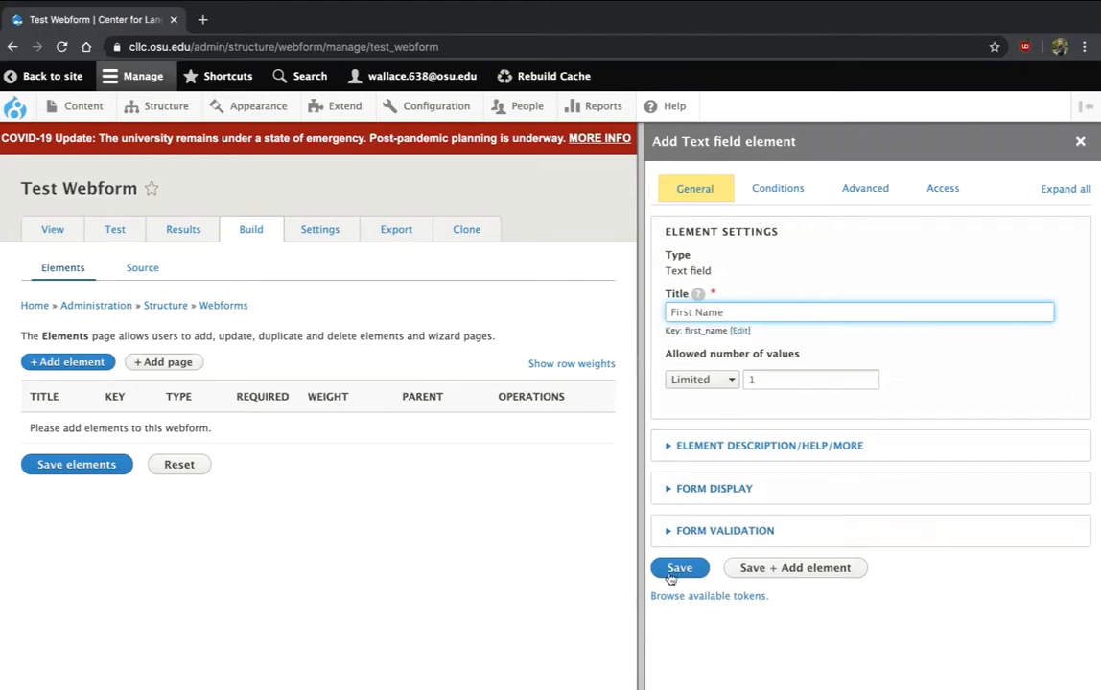
click(671, 569)
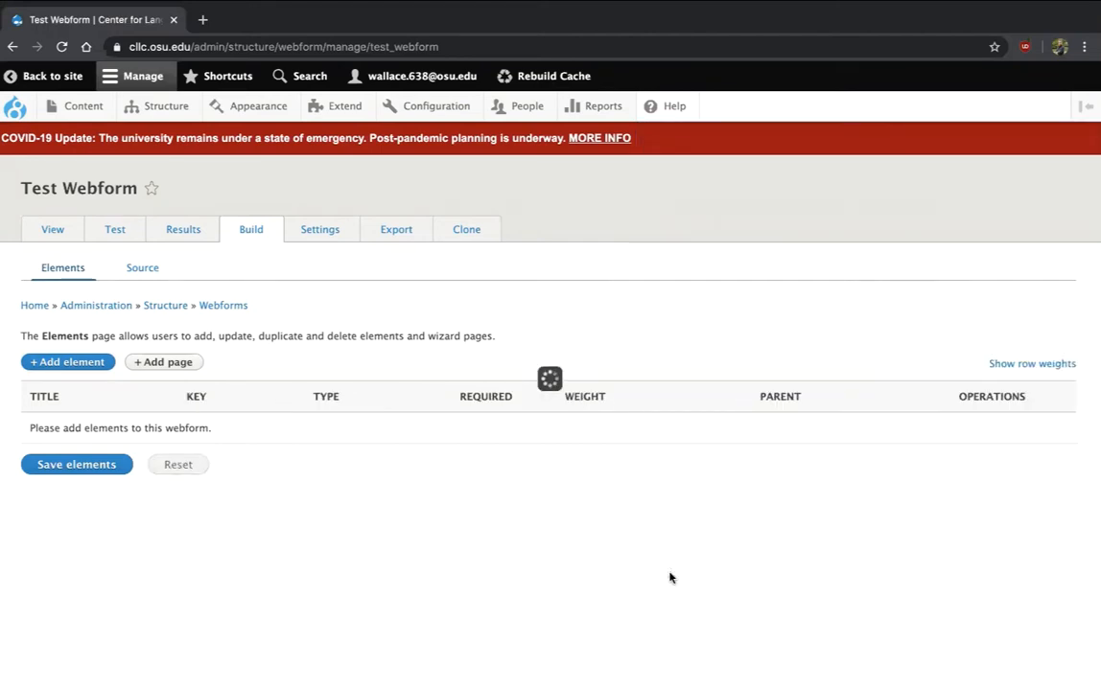
click(45, 231)
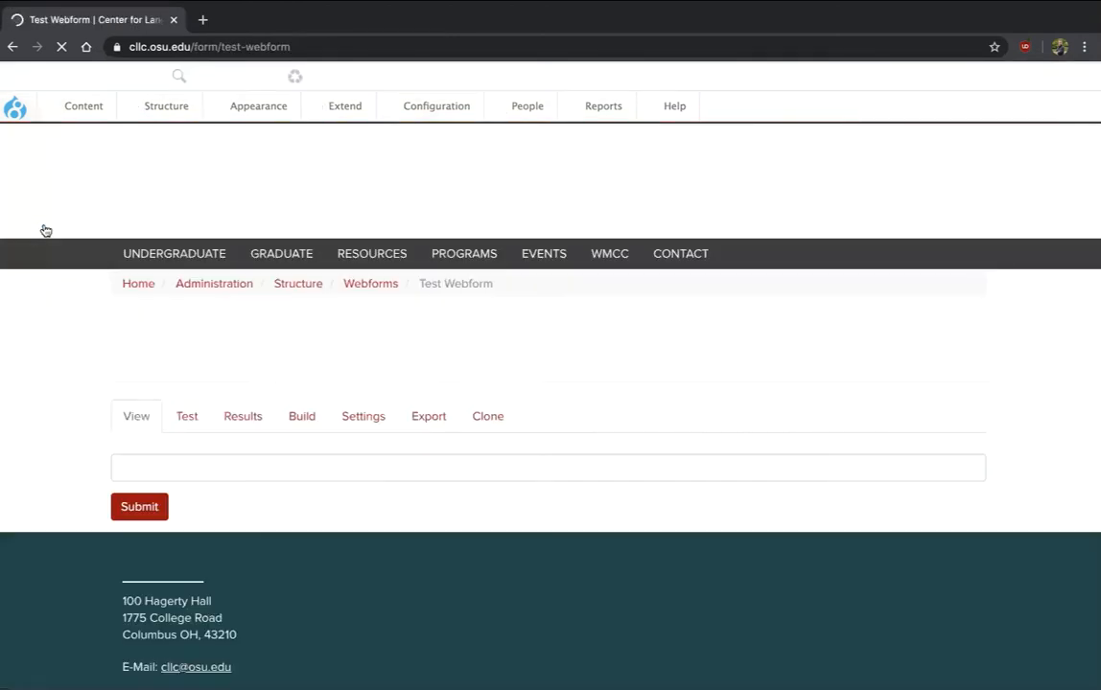
scroll(77, 370, down, 1)
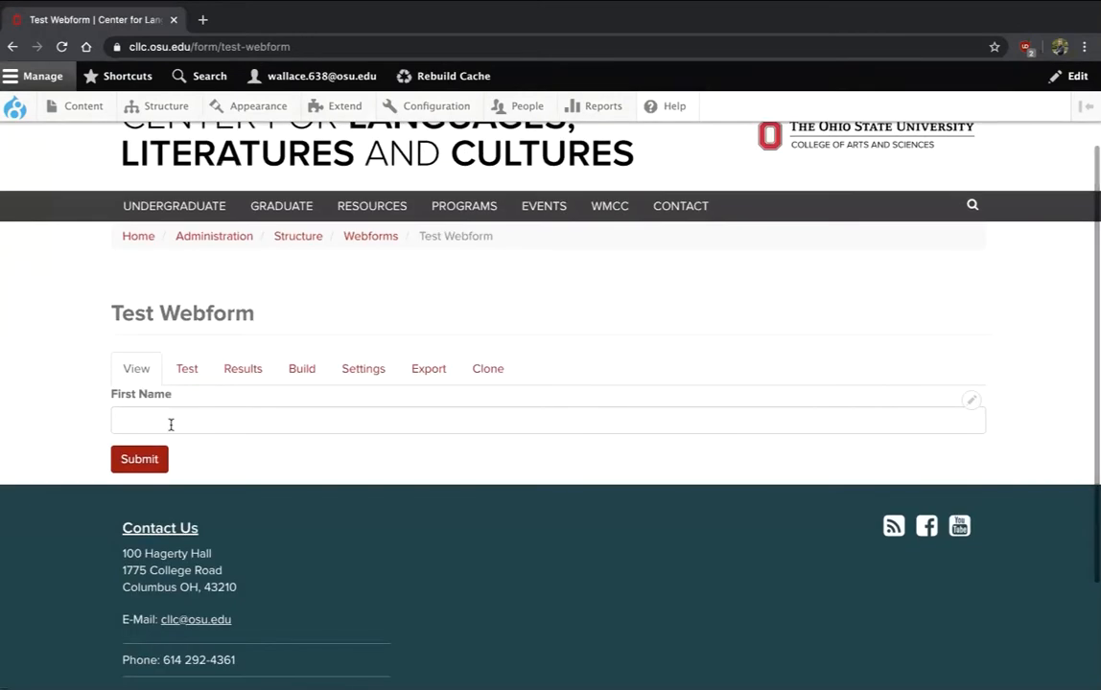
Return to building Test Webform, add a Text field element titled "Last Name", and save it while continuing to another element
click(314, 367)
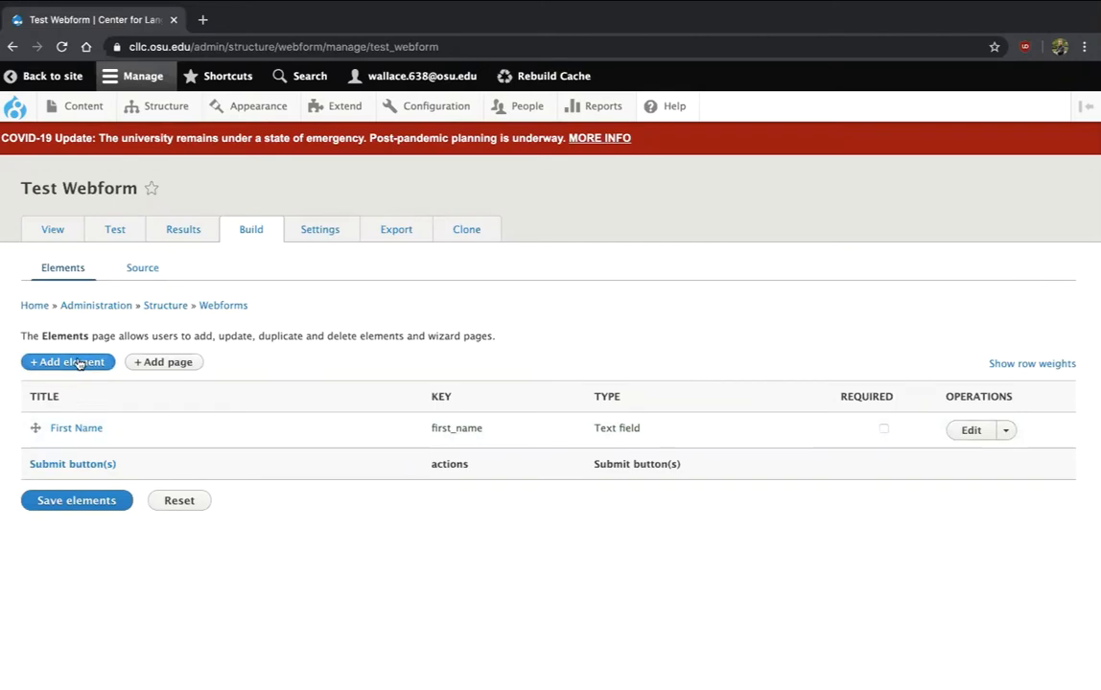
click(80, 363)
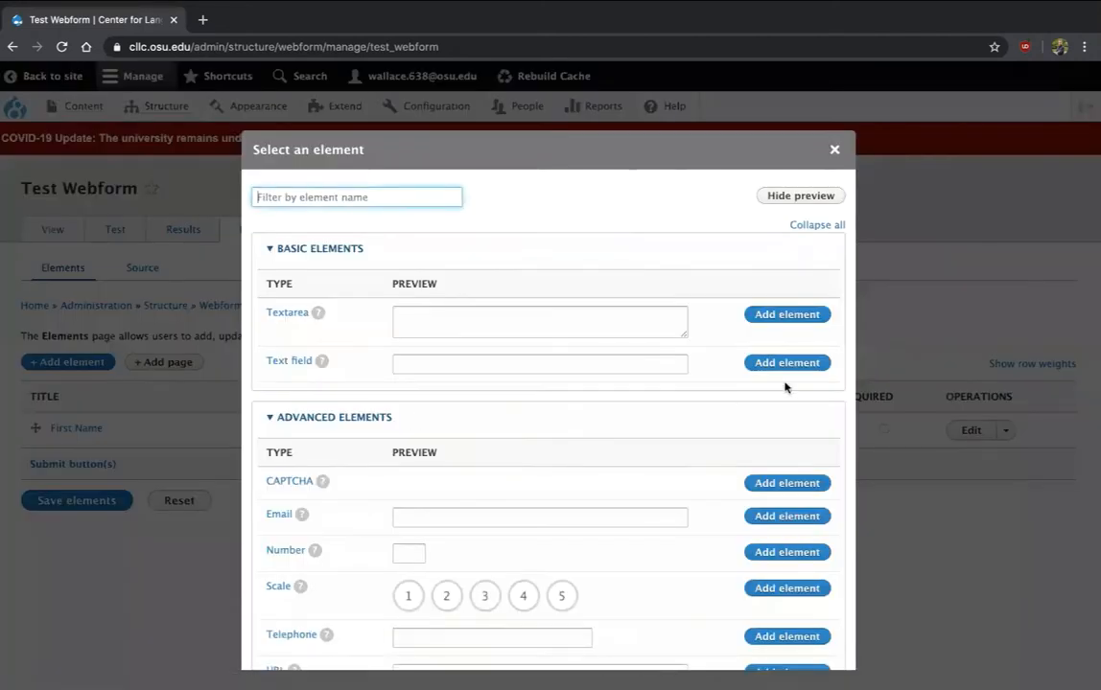
click(786, 362)
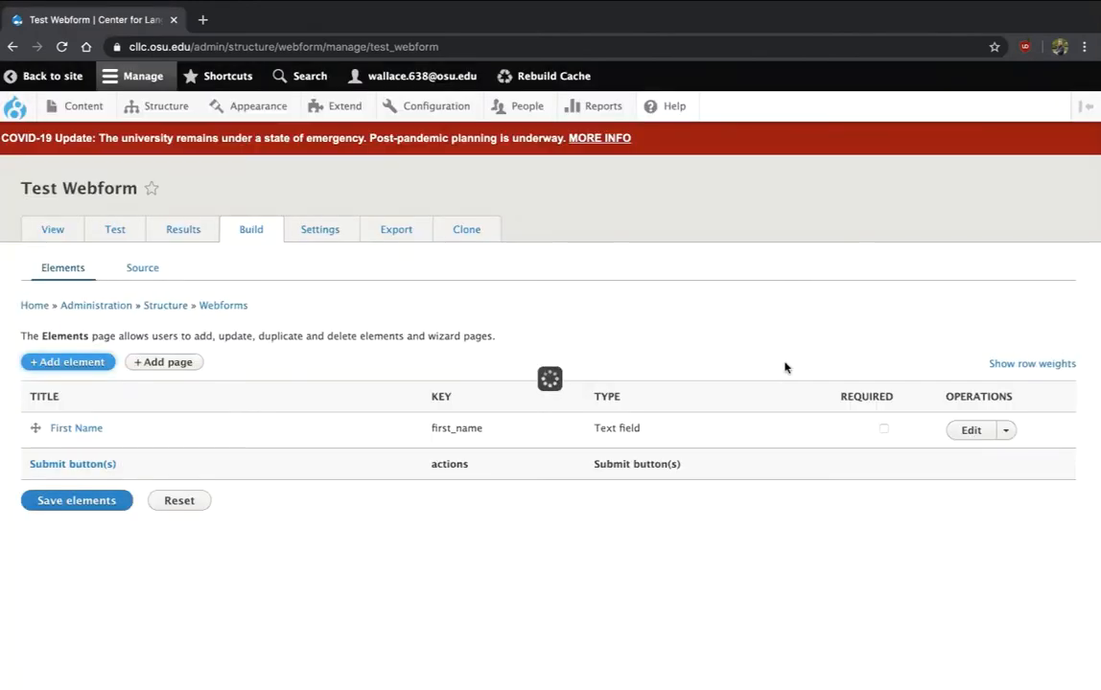
text(Last Name)
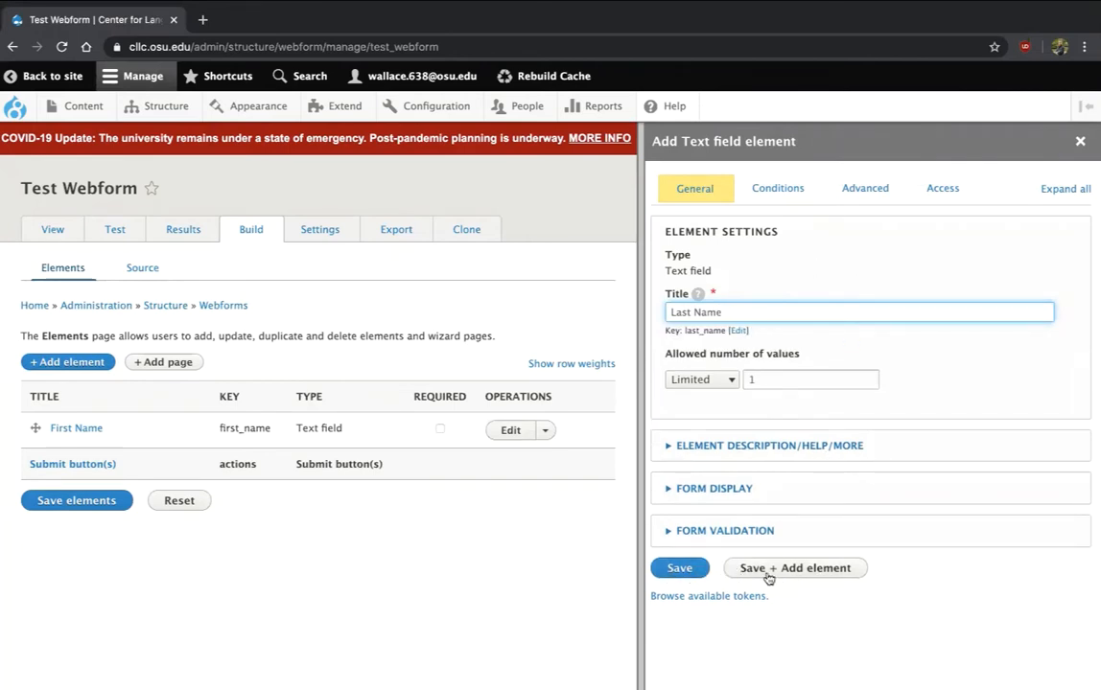
click(840, 568)
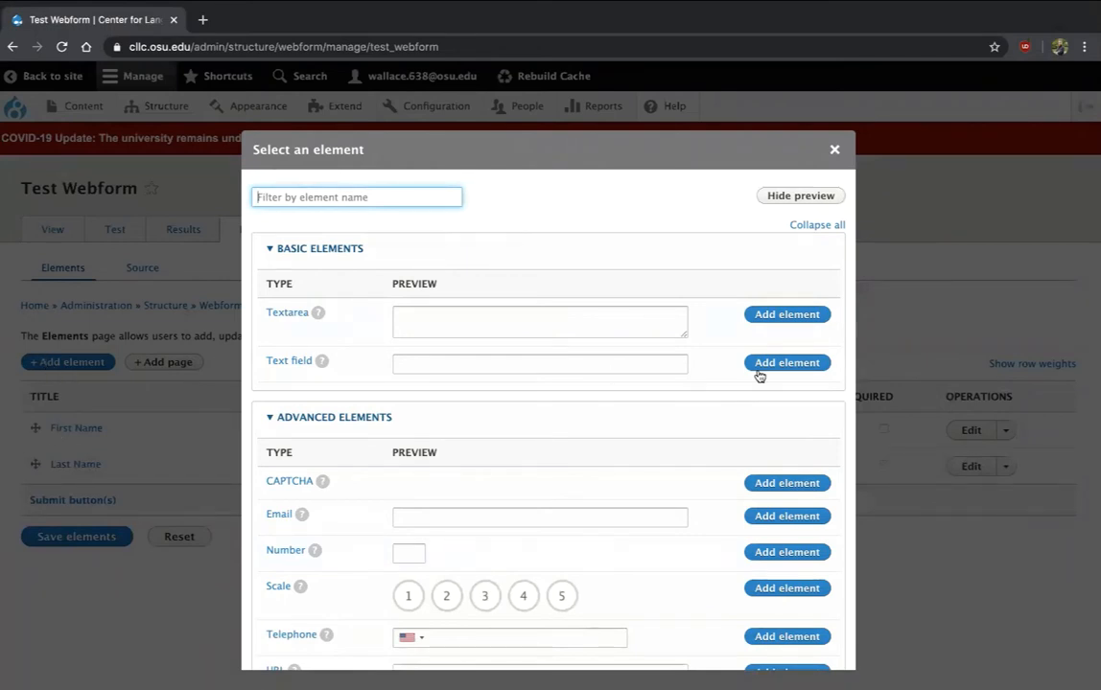
Add a Textarea element titled "Comments" to Test Webform and save it
click(770, 319)
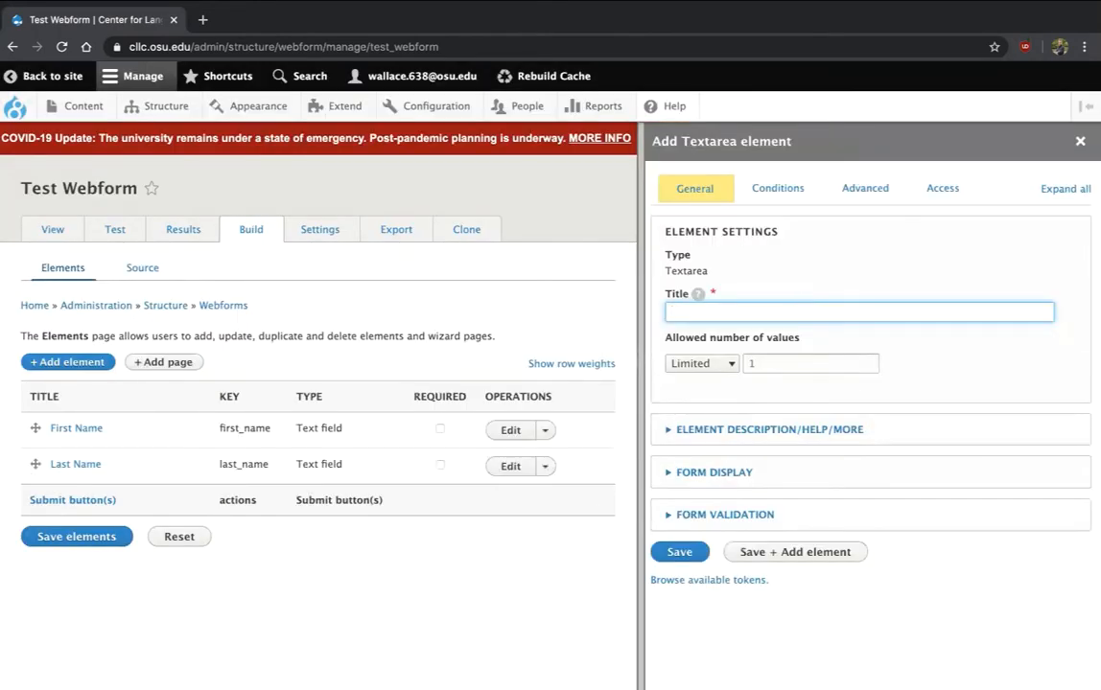
text(Comments)
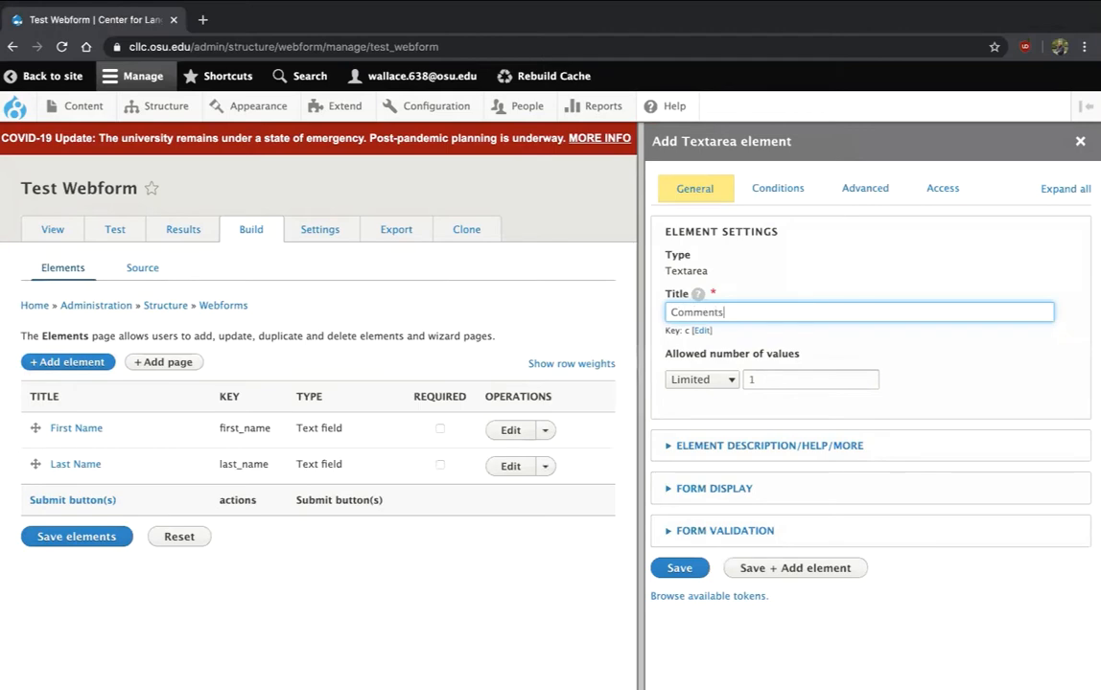
click(678, 570)
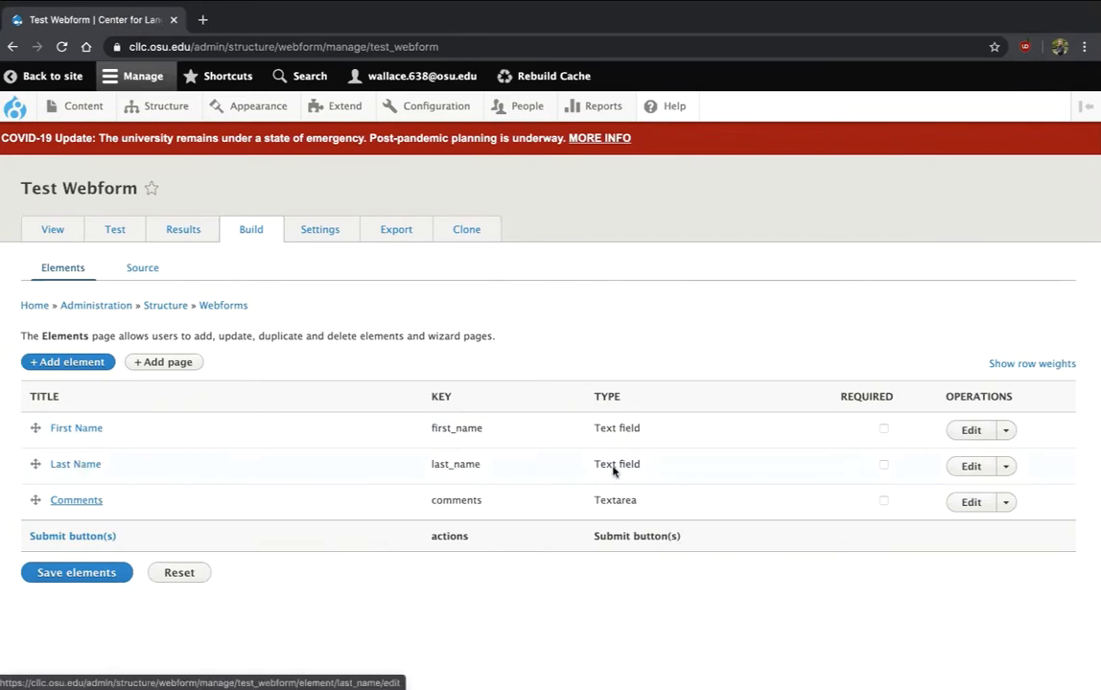
Make the First Name and Last Name elements required and save the webform's elements
click(883, 430)
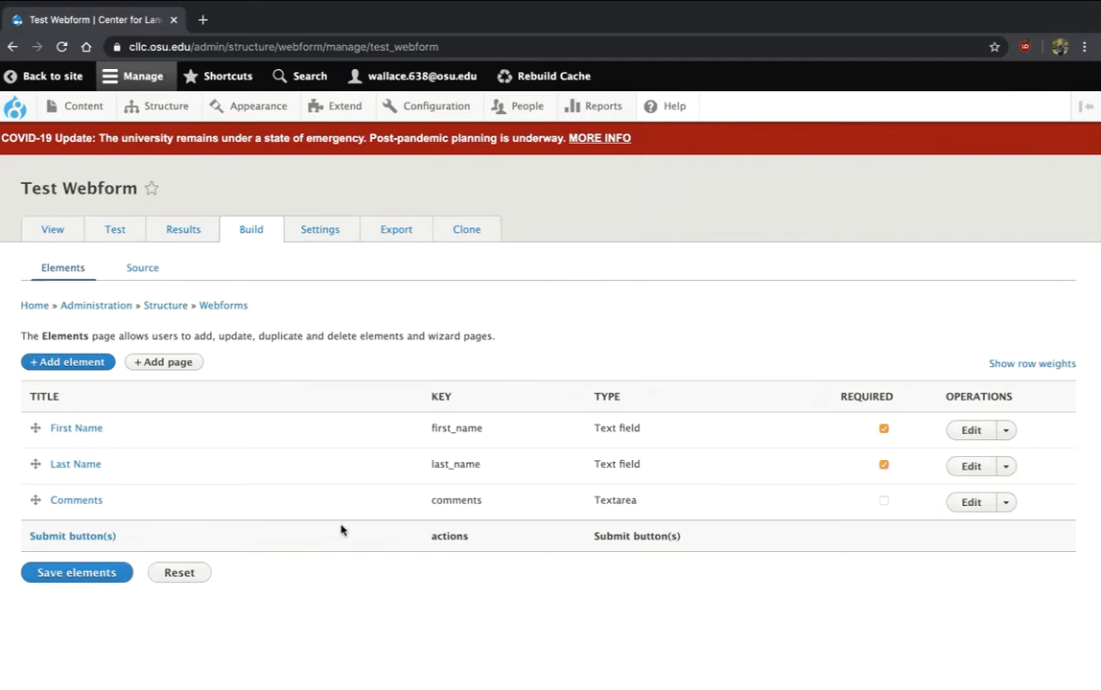
click(37, 575)
click(91, 572)
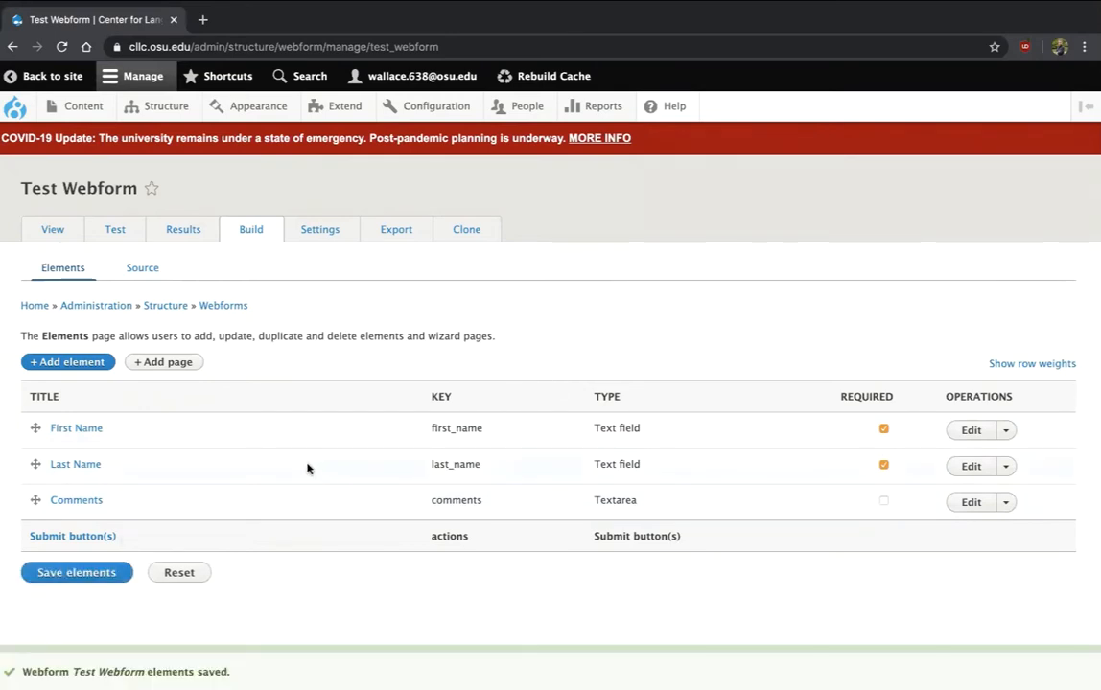
View the Test Webform page and examine the required marker beside the First Name label
click(47, 230)
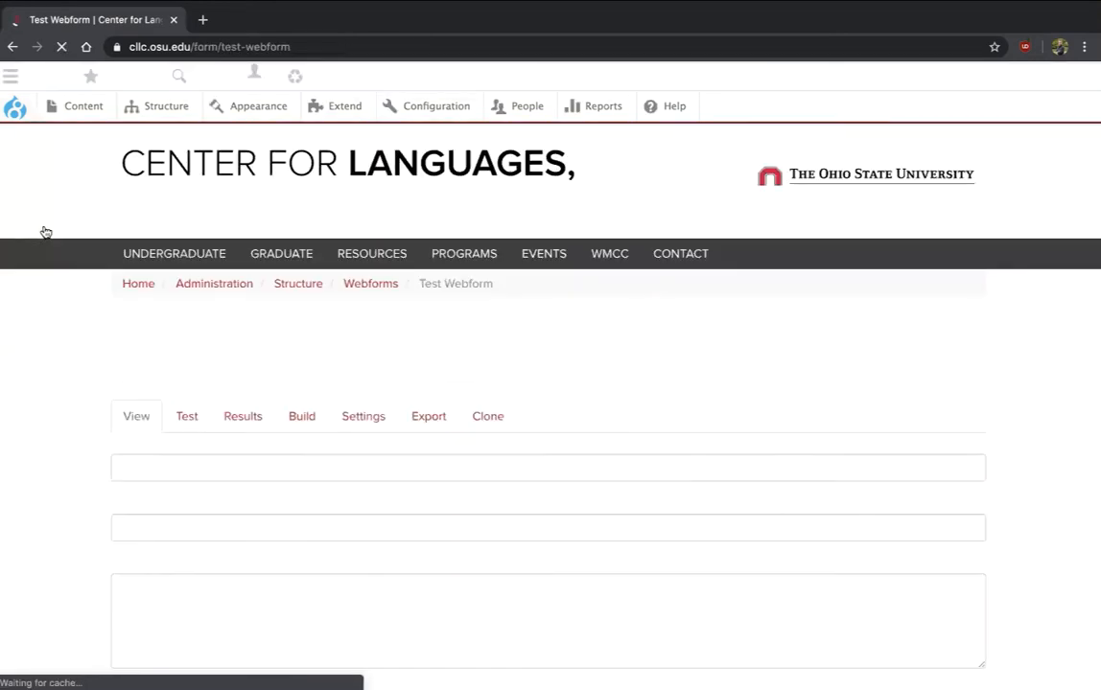
scroll(143, 369, down, 2)
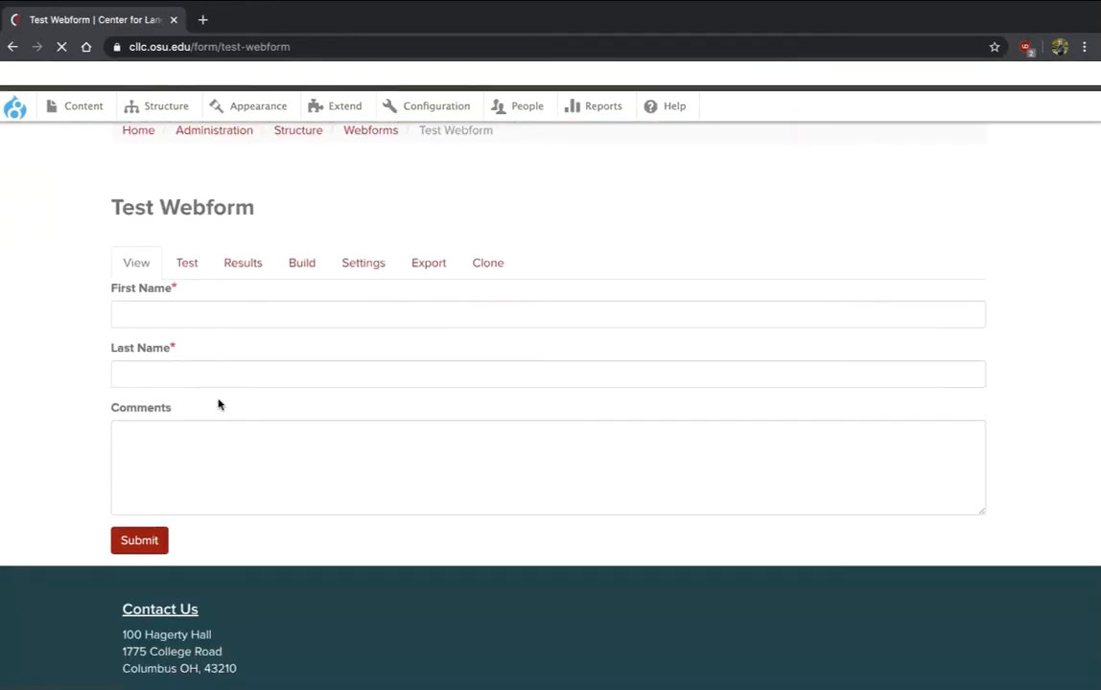
triple_click(172, 321)
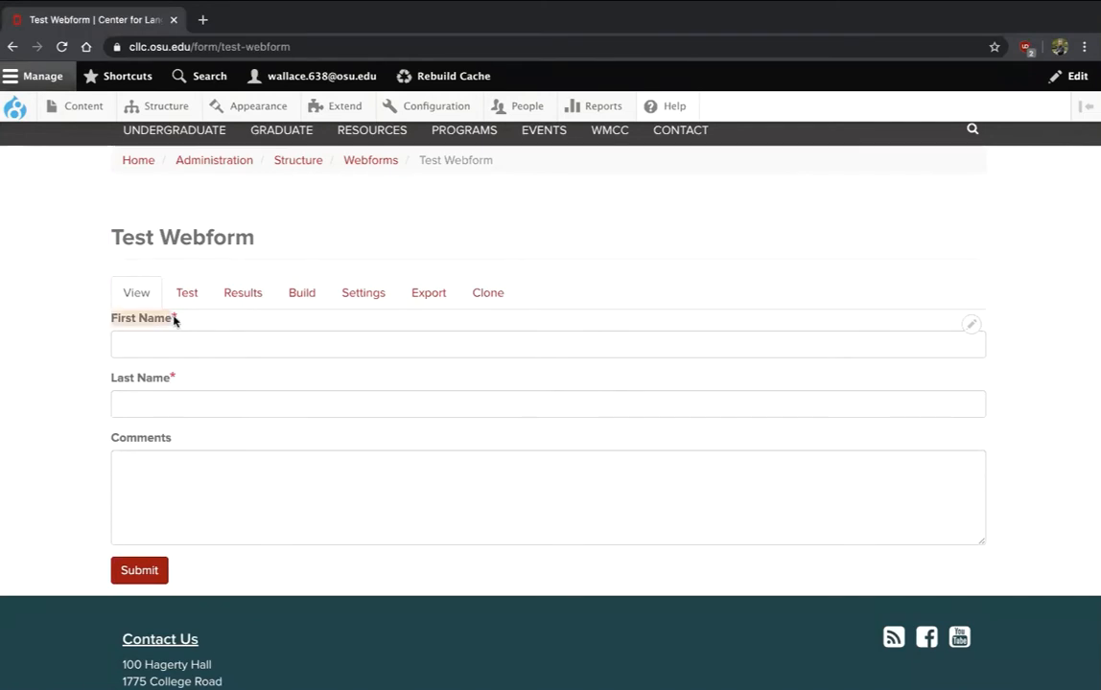
click(174, 319)
triple_click(174, 319)
click(176, 321)
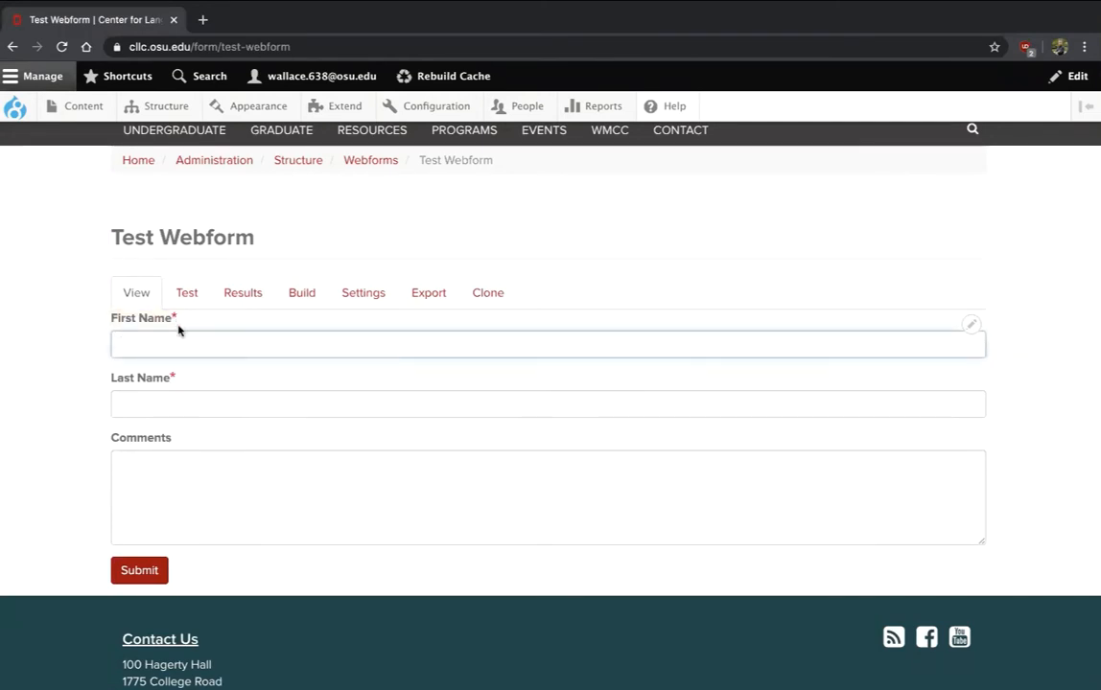
Return to building Test Webform and start a new advanced Email element titled "OSU Email"
click(308, 292)
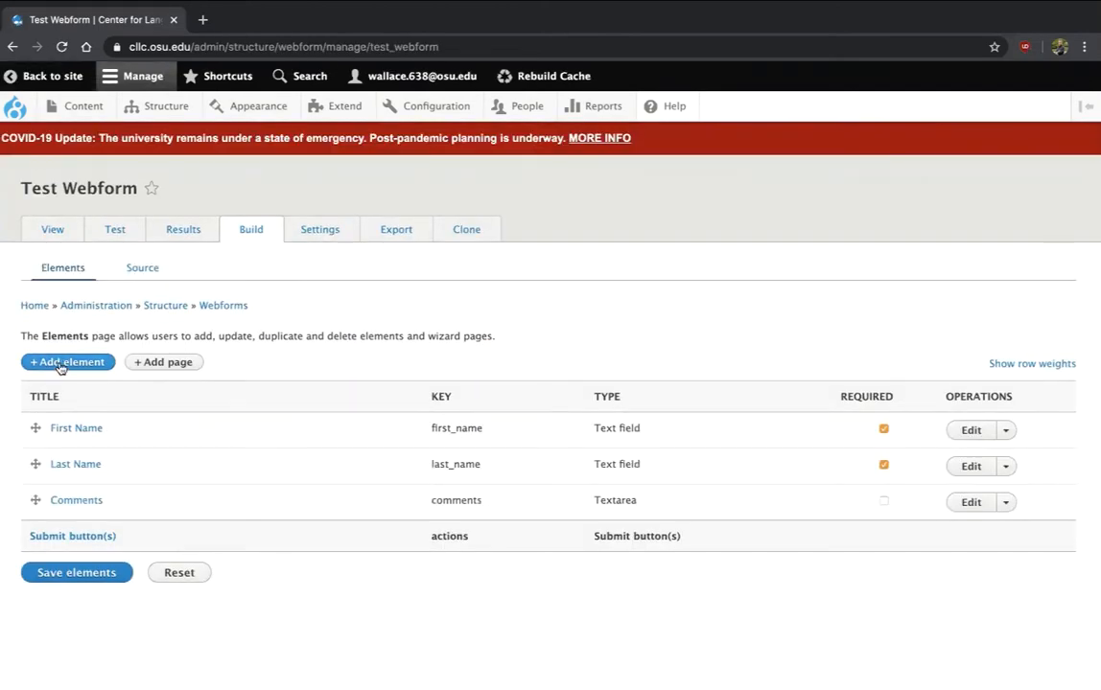
click(93, 360)
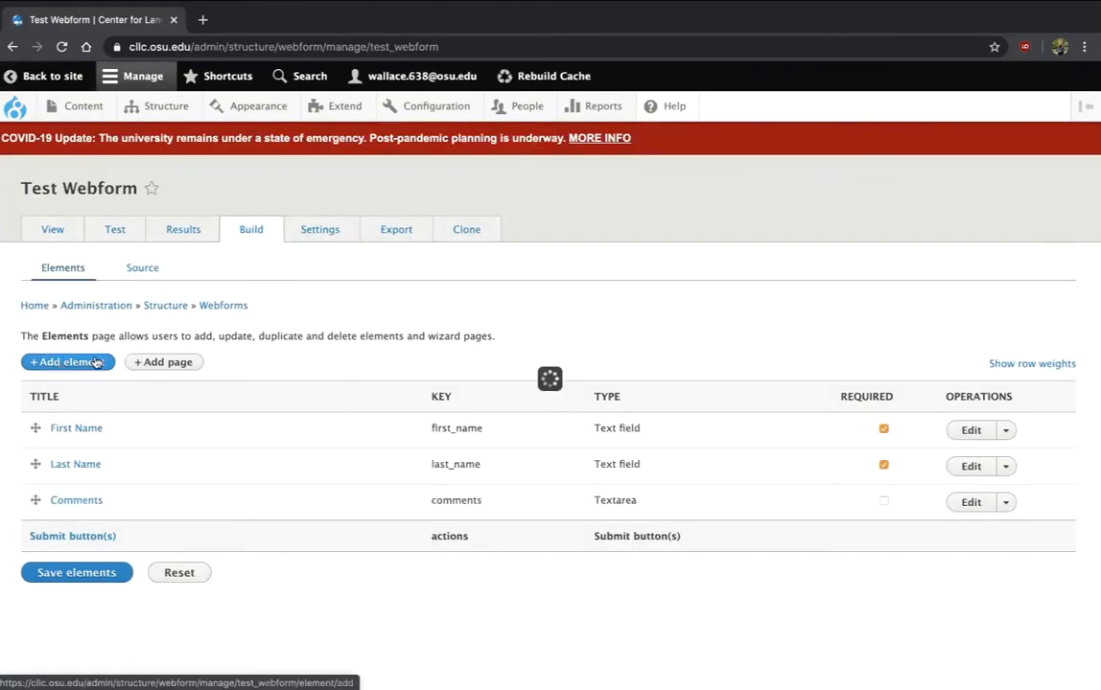
scroll(437, 451, down, 3)
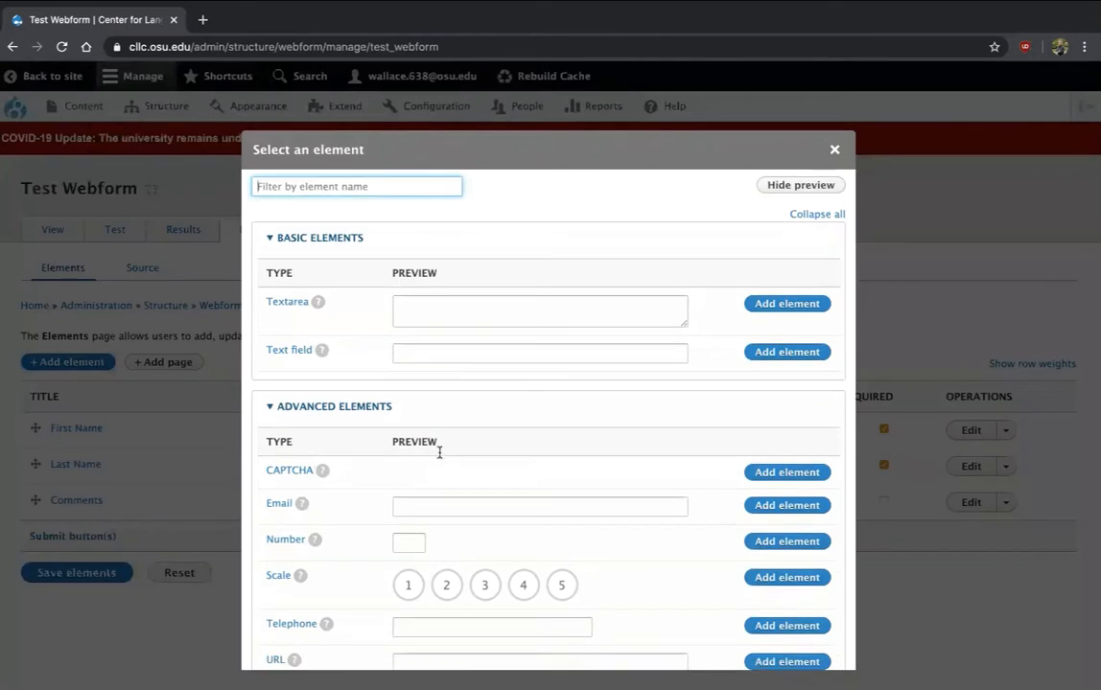
scroll(297, 259, down, 3)
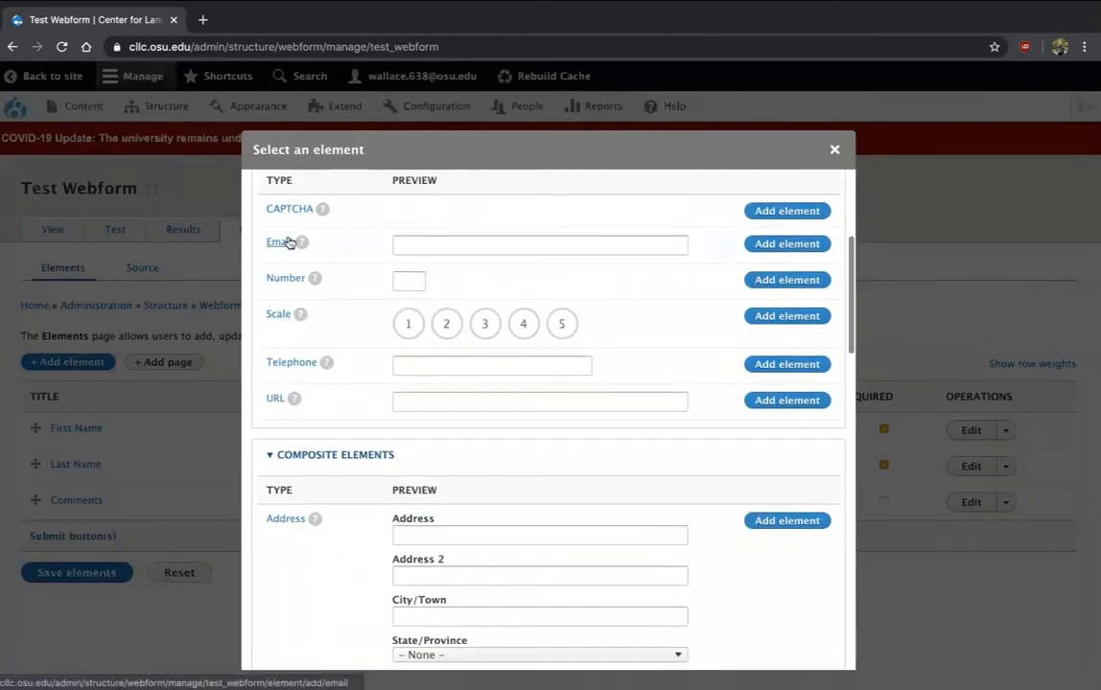
click(474, 241)
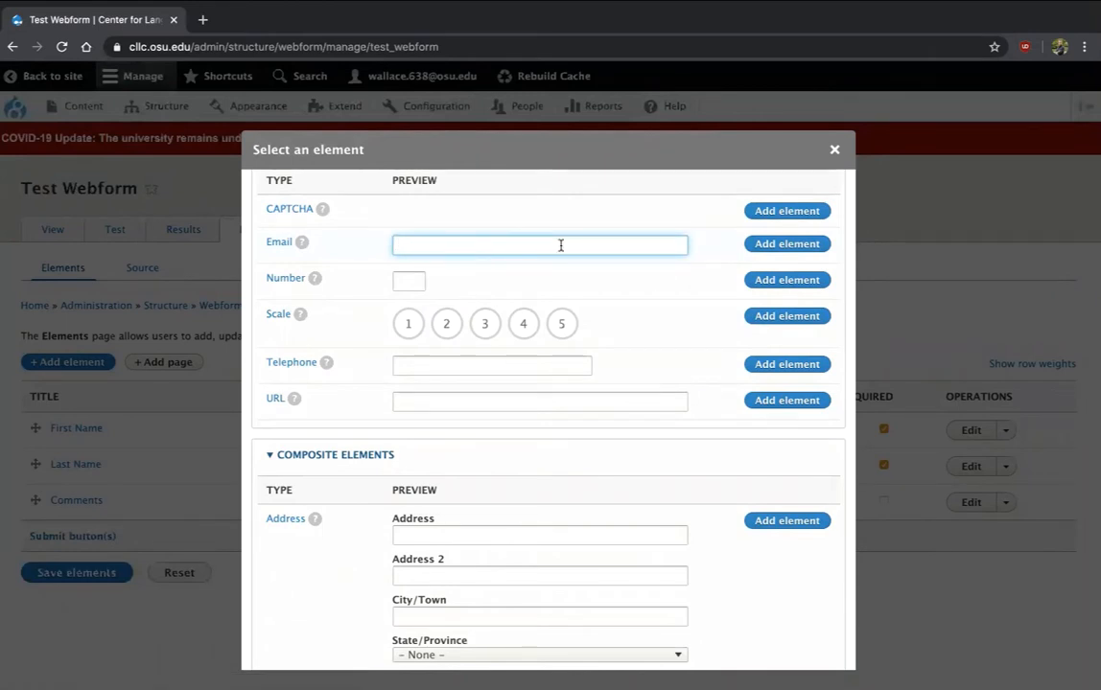
scroll(560, 246, up, 3)
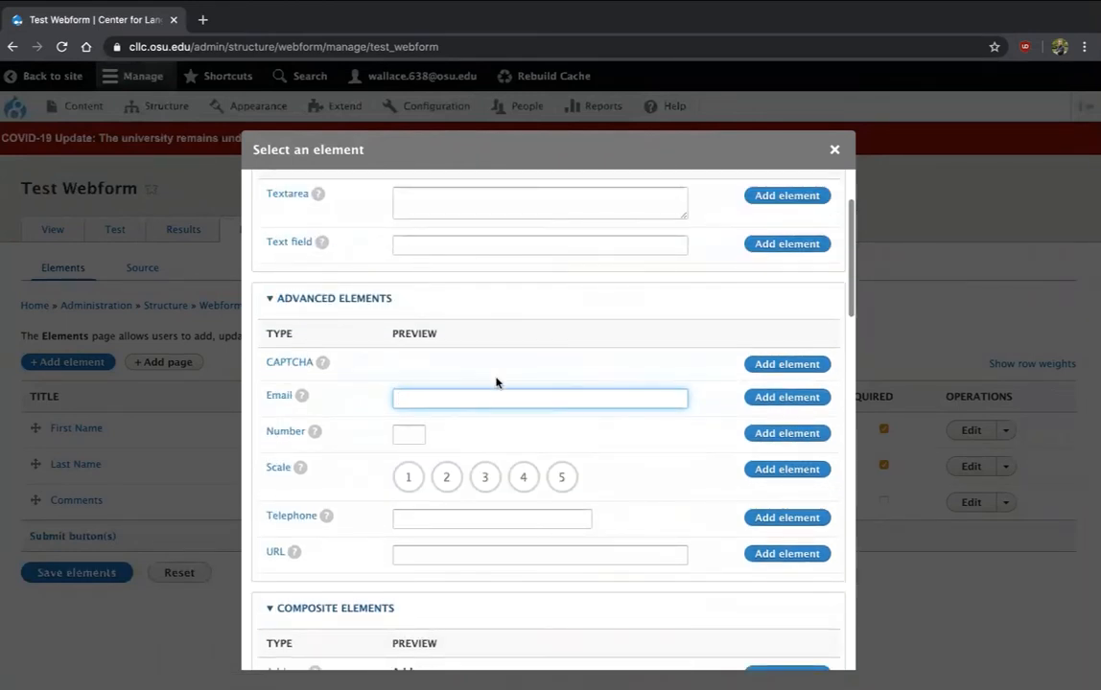
scroll(496, 382, down, 1)
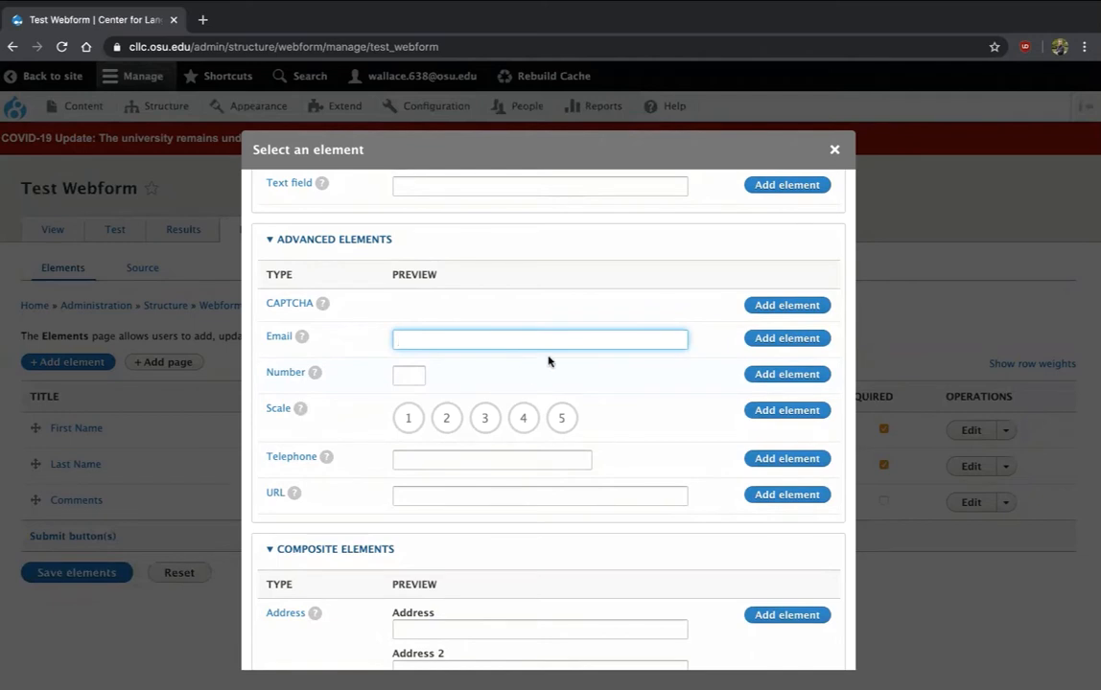
click(779, 345)
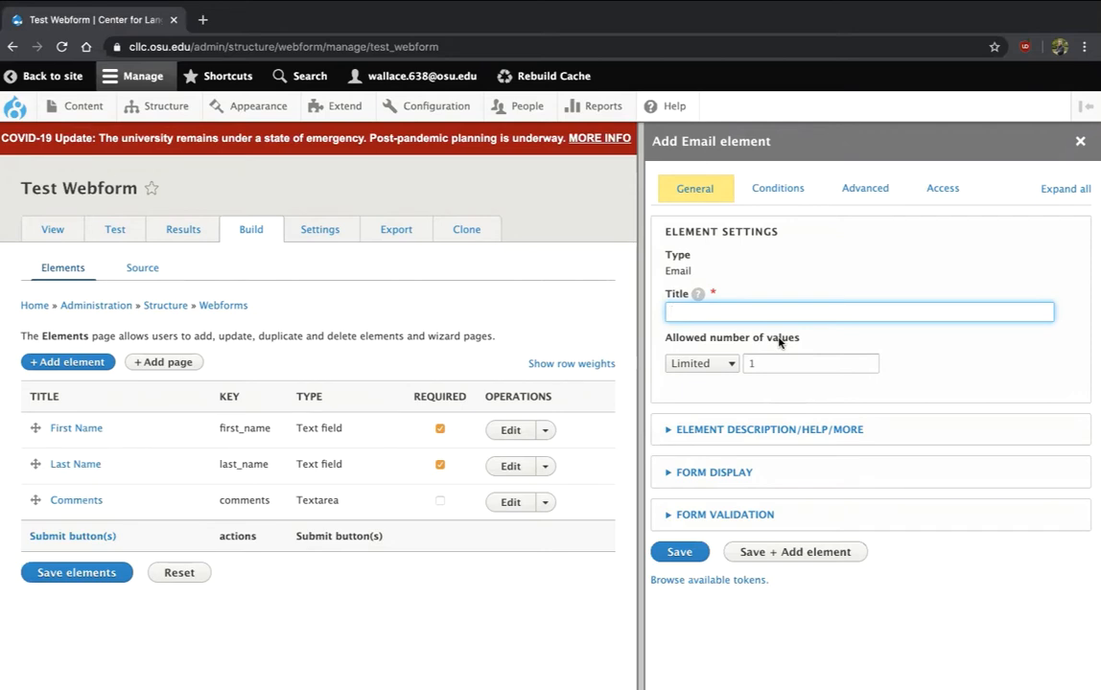
text(Email)
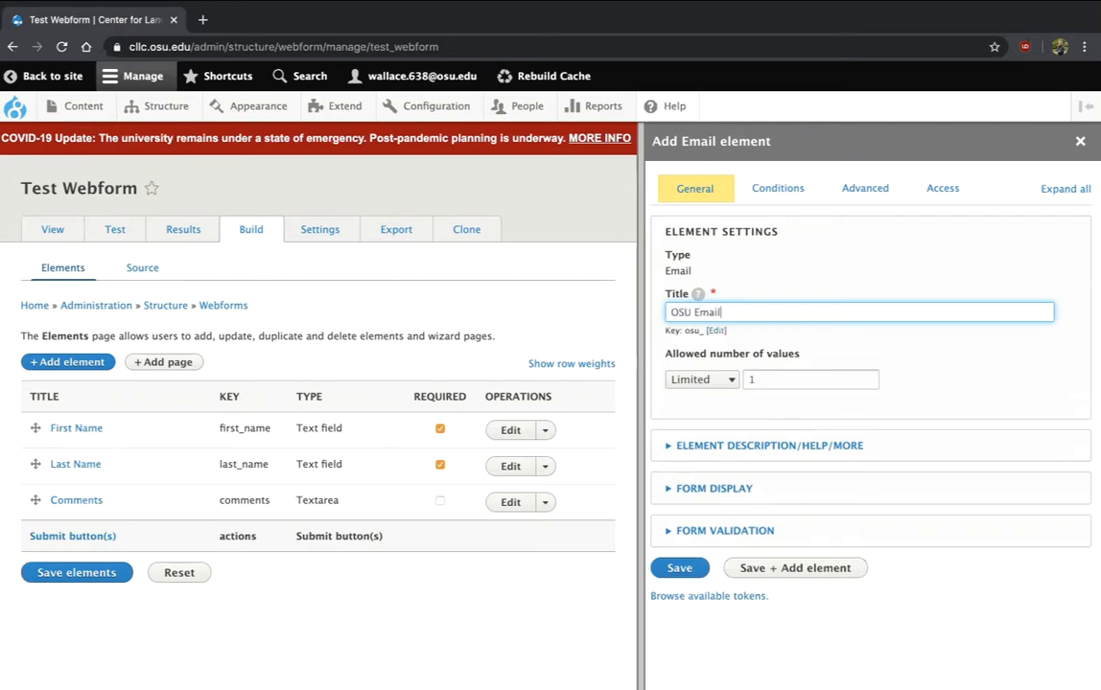
Expand the OSU Email element's form display settings and examine them together with its advanced settings
click(729, 489)
scroll(729, 489, down, 3)
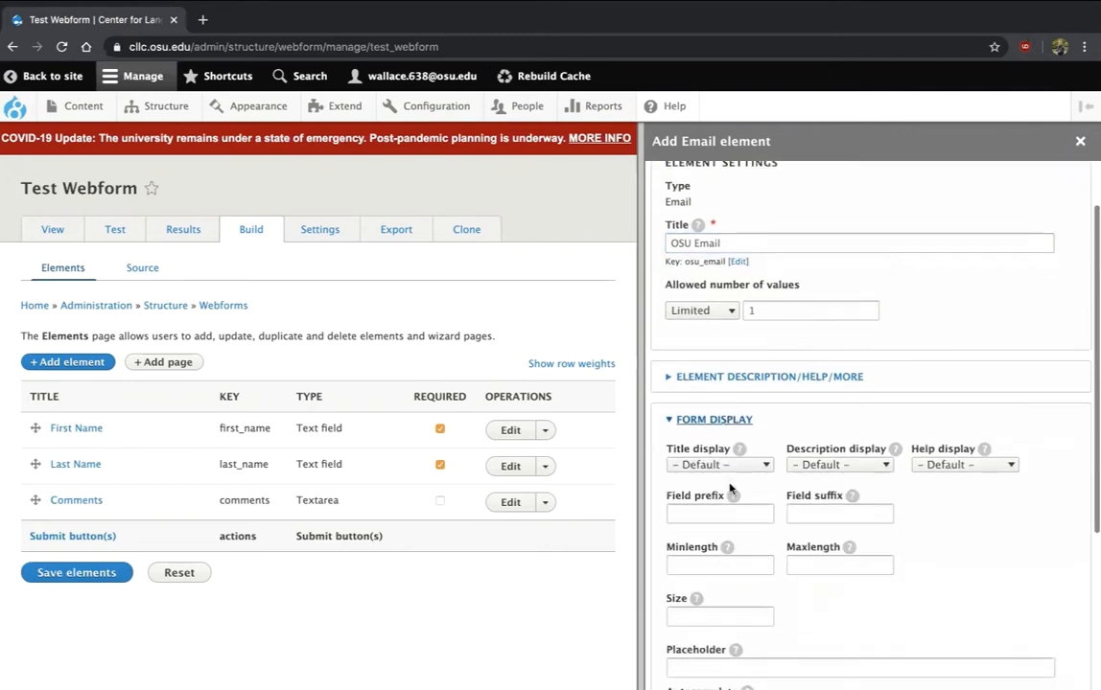
click(708, 350)
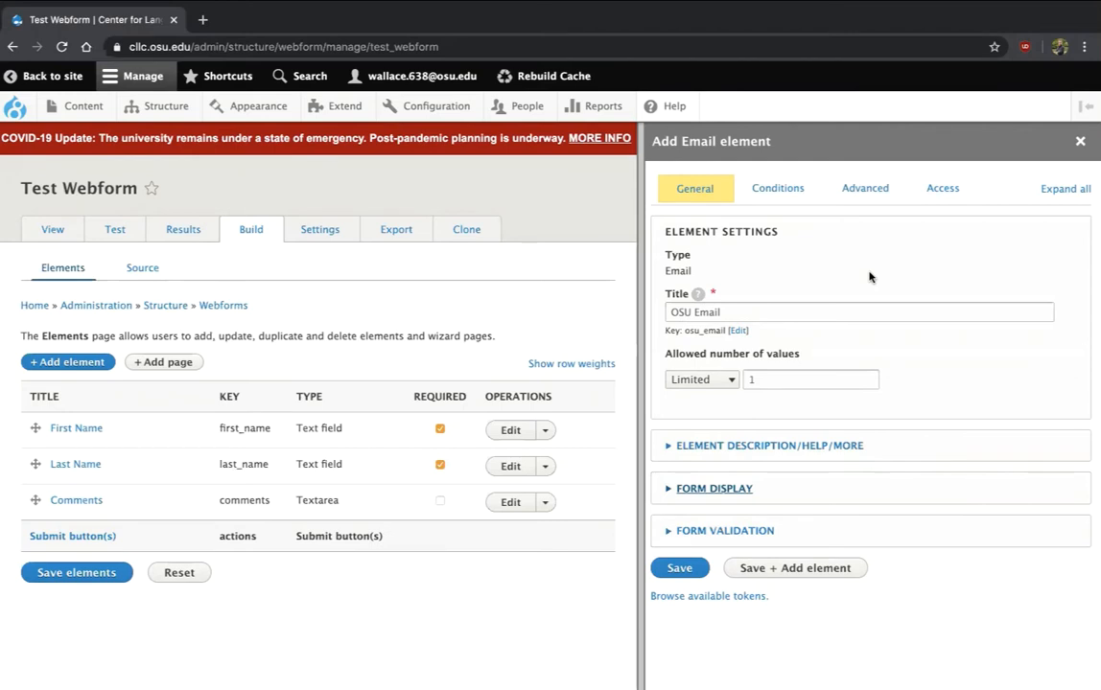
click(714, 489)
scroll(717, 493, down, 1)
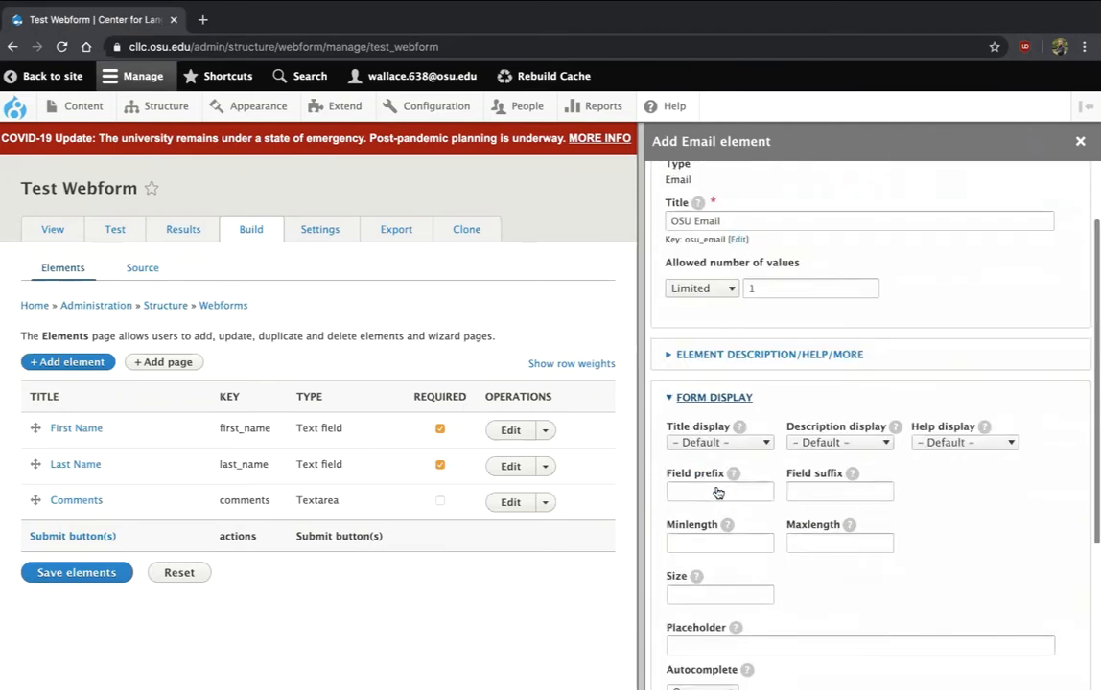
scroll(717, 490, up, 2)
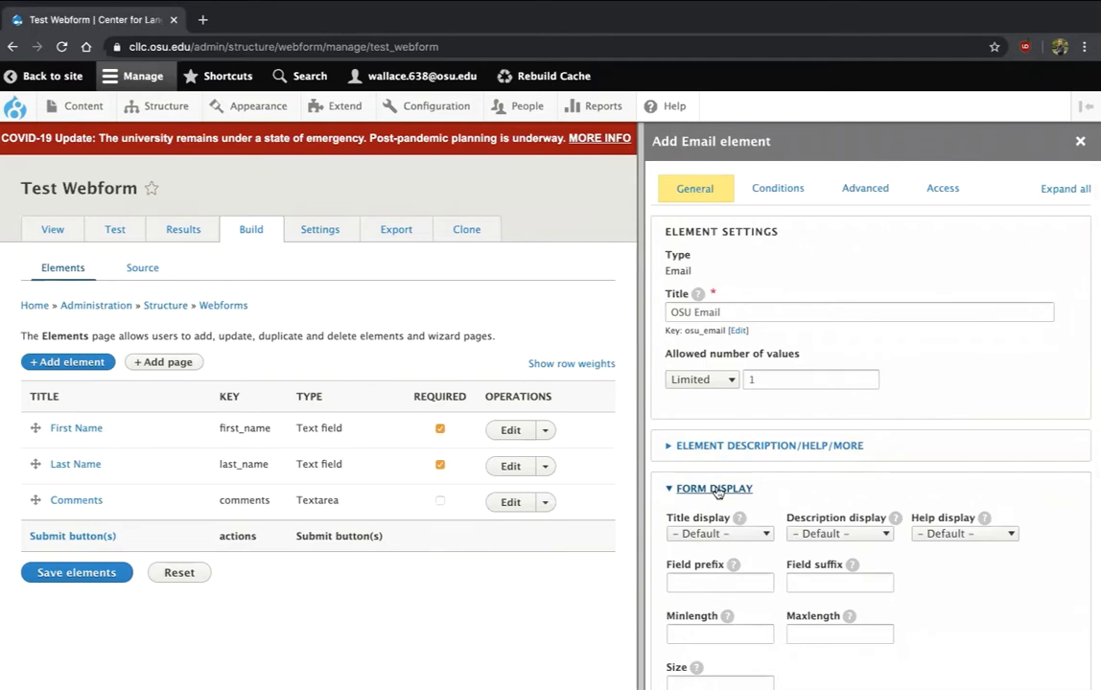
click(865, 189)
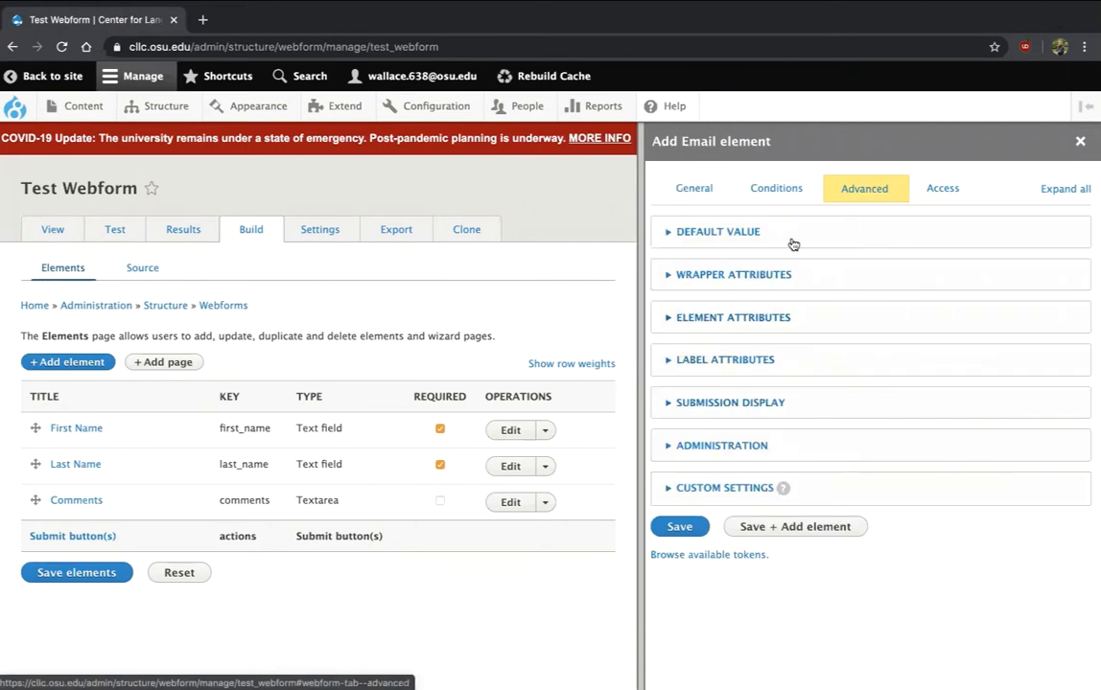
click(706, 181)
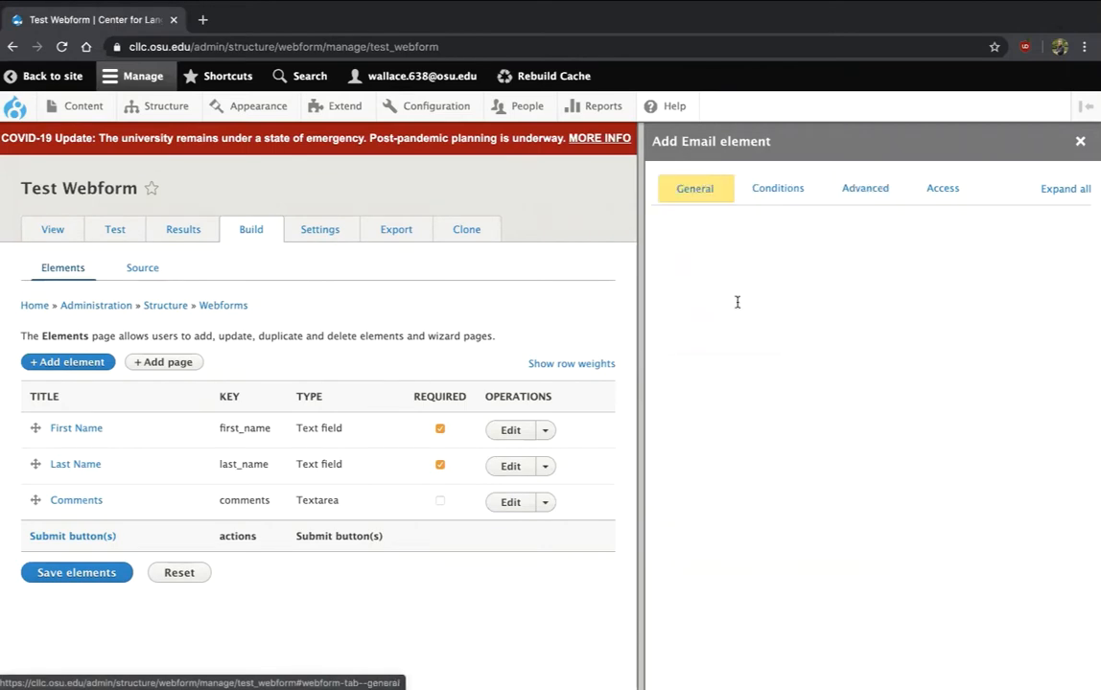
scroll(717, 412, down, 1)
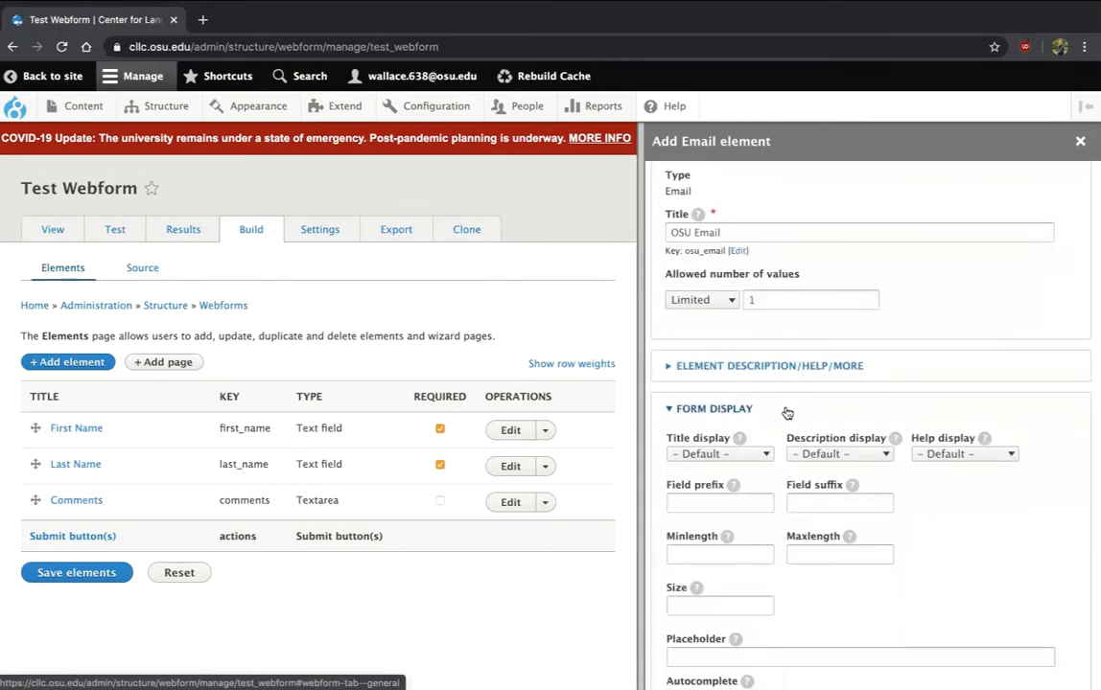
scroll(786, 412, down, 3)
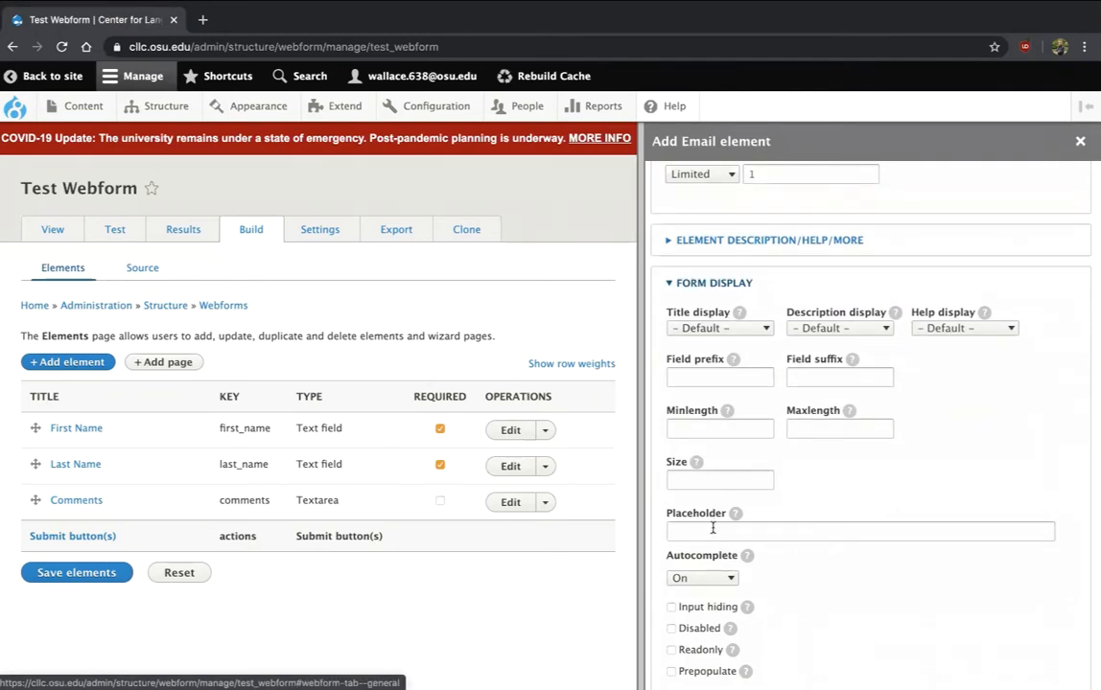
scroll(729, 527, down, 3)
click(718, 419)
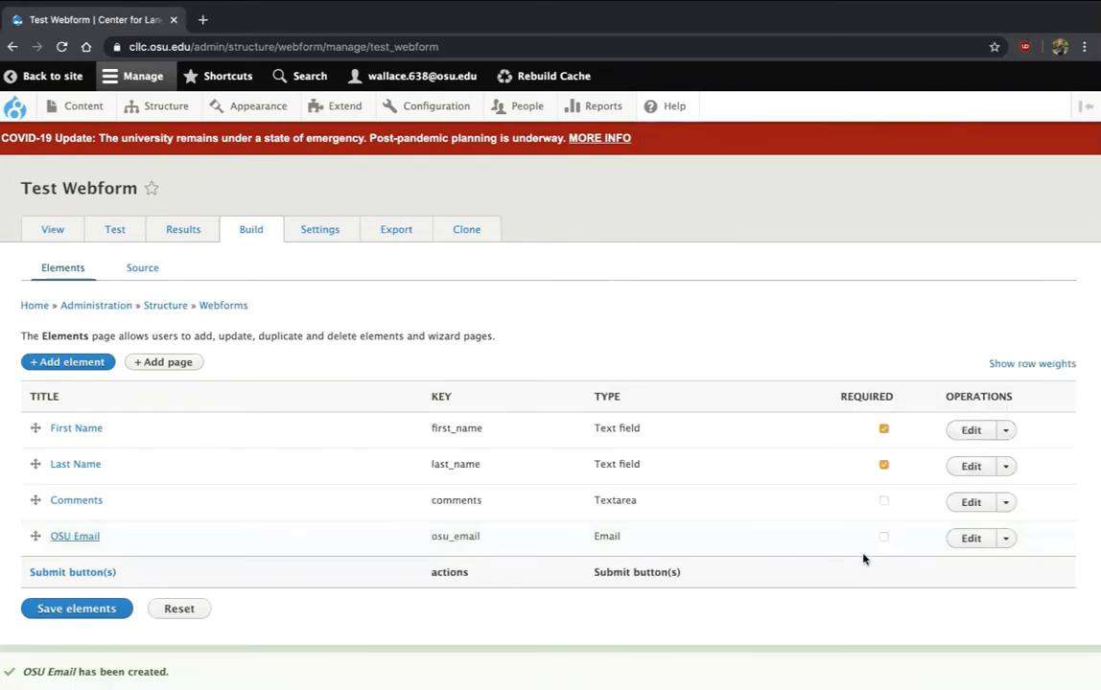
Make the OSU Email element required, save the webform's elements, and view the new field on the form's page
click(884, 538)
click(104, 608)
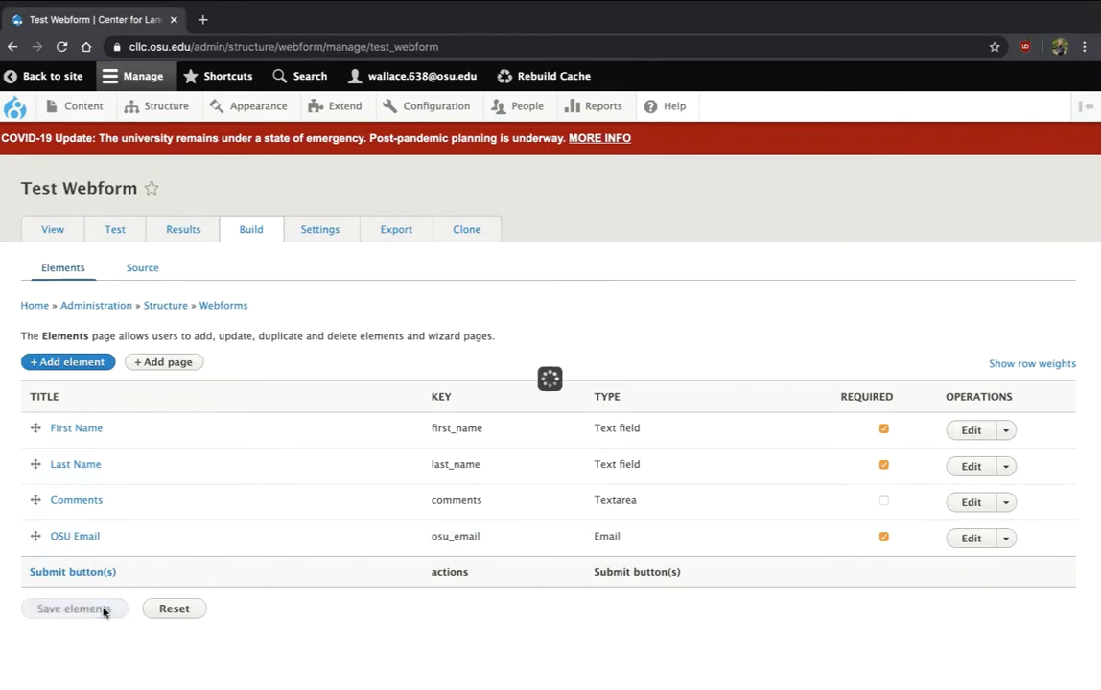
click(51, 229)
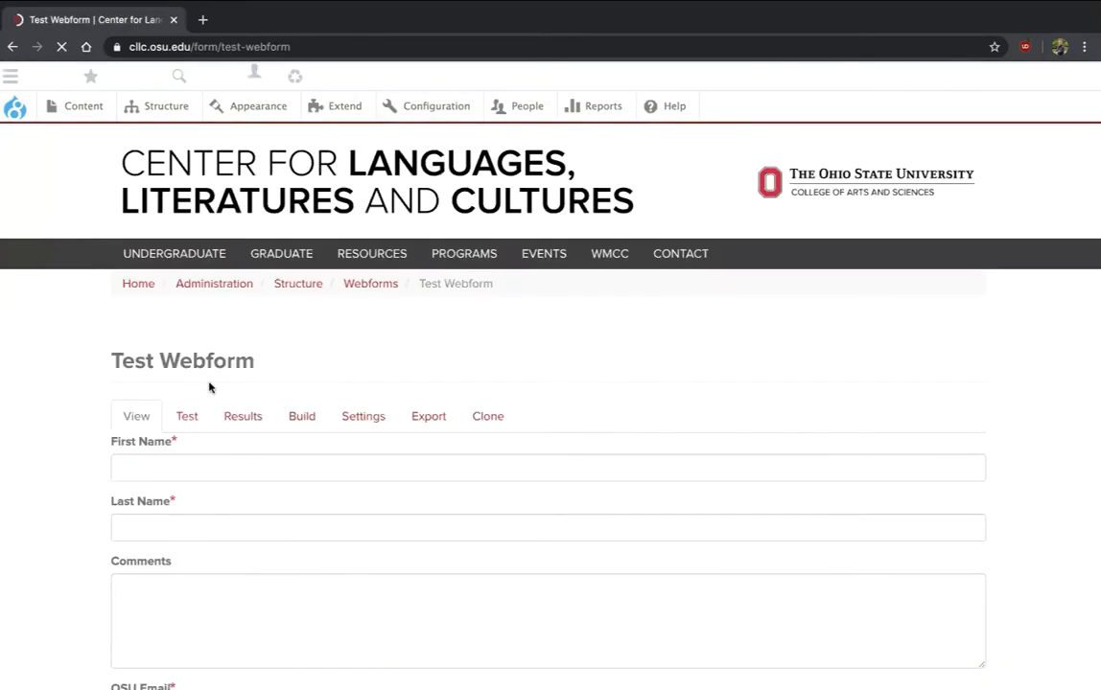
scroll(209, 385, down, 3)
scroll(120, 371, down, 1)
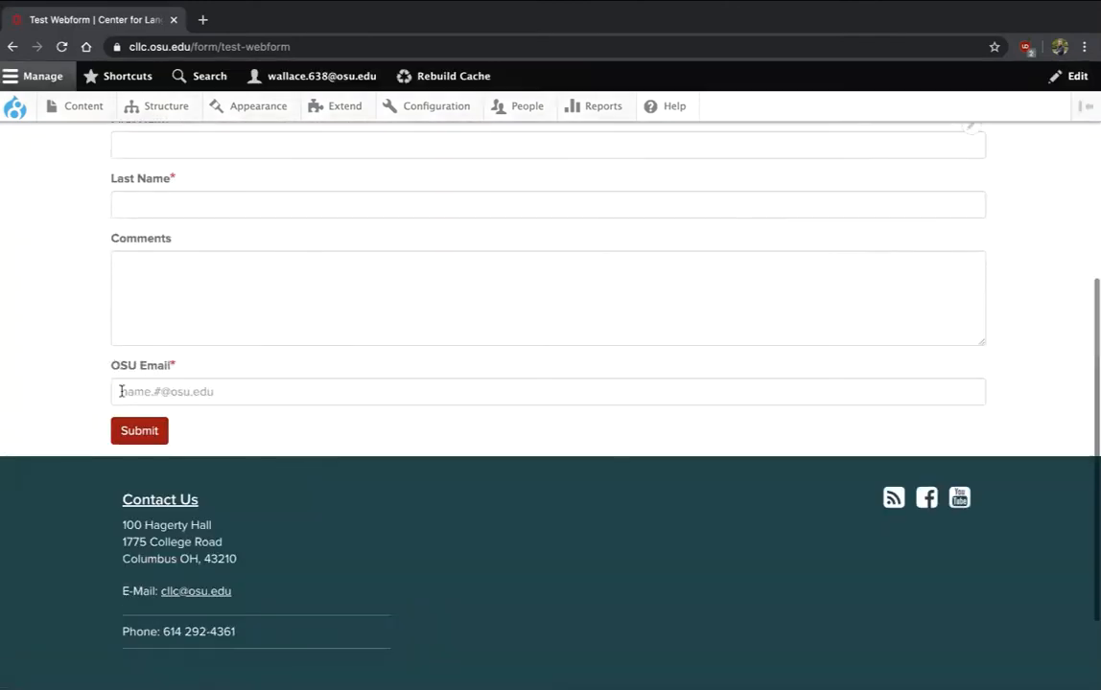
Try out the OSU Email field on the form's page by entering the beginning of an address over the placeholder
click(237, 389)
text(wall)
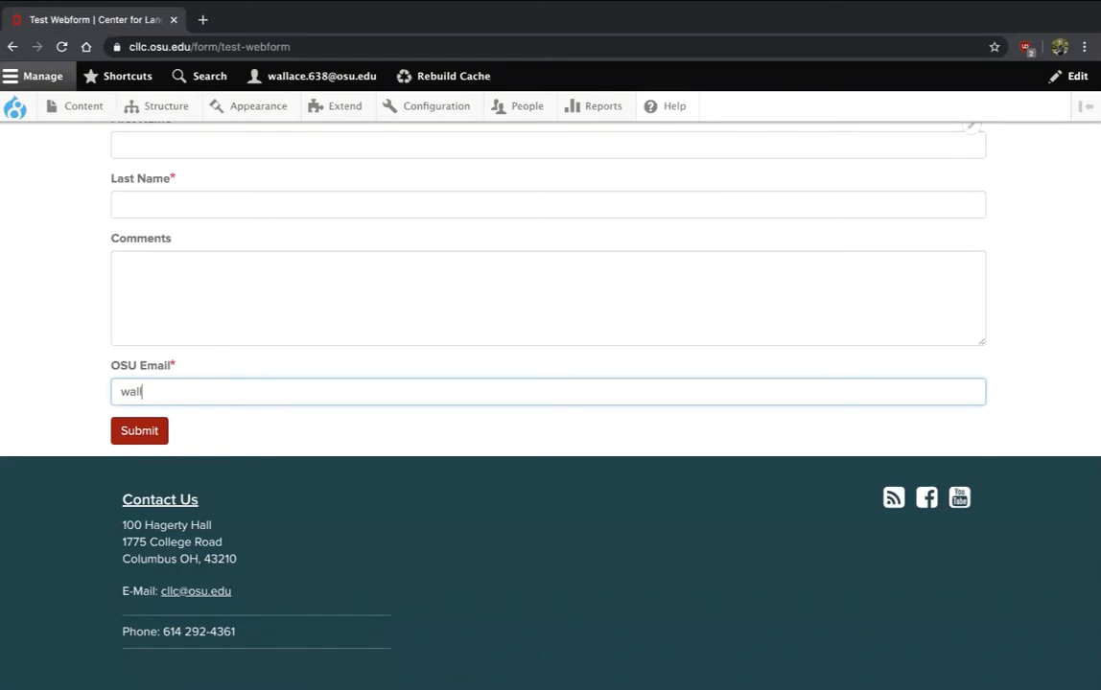
scroll(238, 389, up, 1)
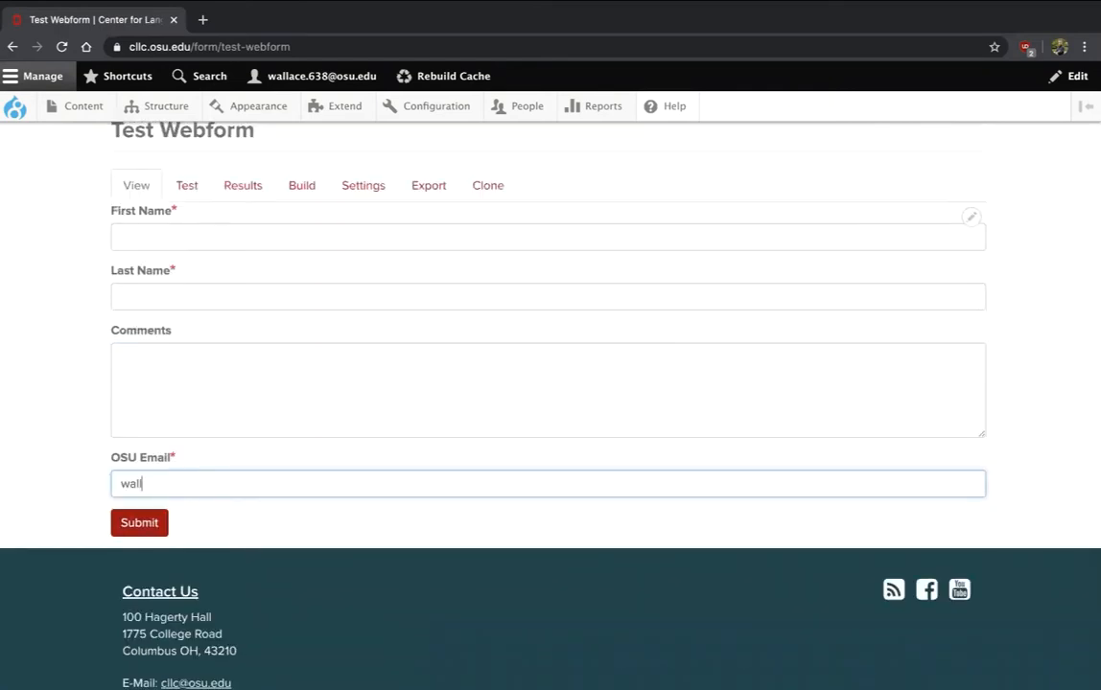
Return to building Test Webform and start a new advanced Number element titled "Number of Siblings"
click(302, 186)
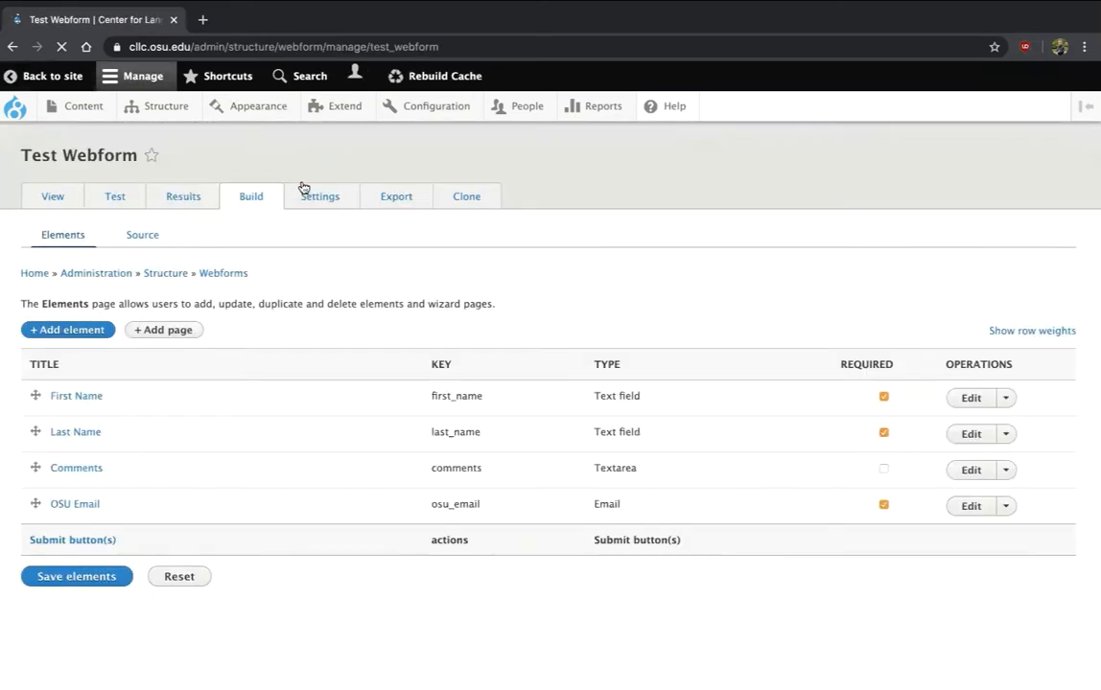
click(85, 362)
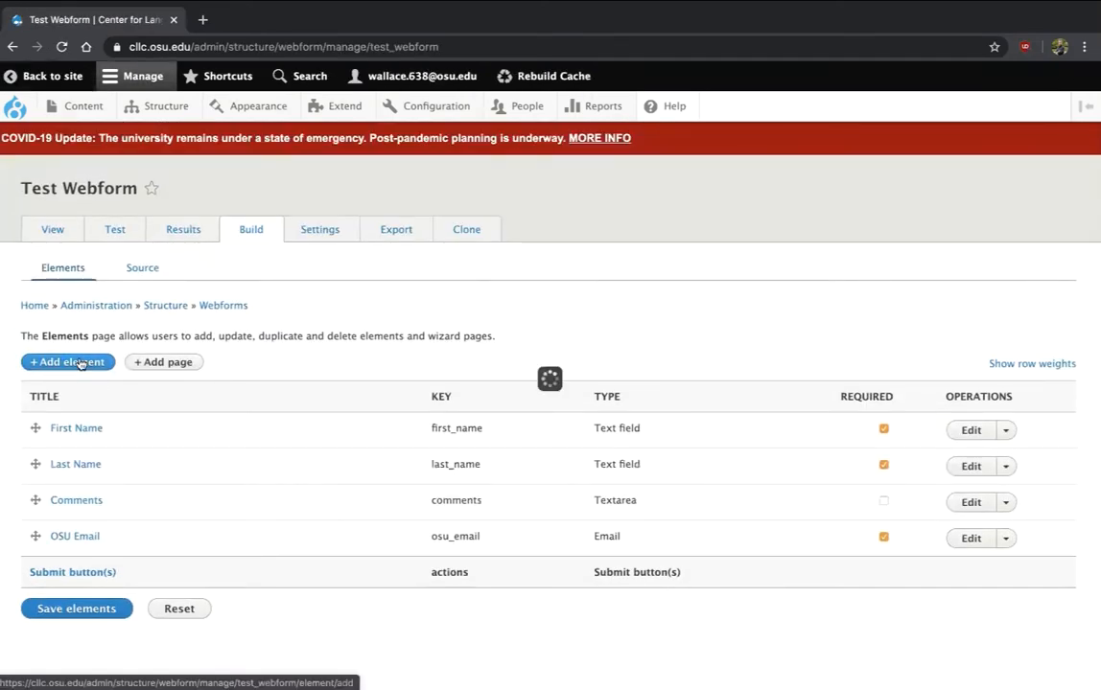
scroll(672, 441, down, 3)
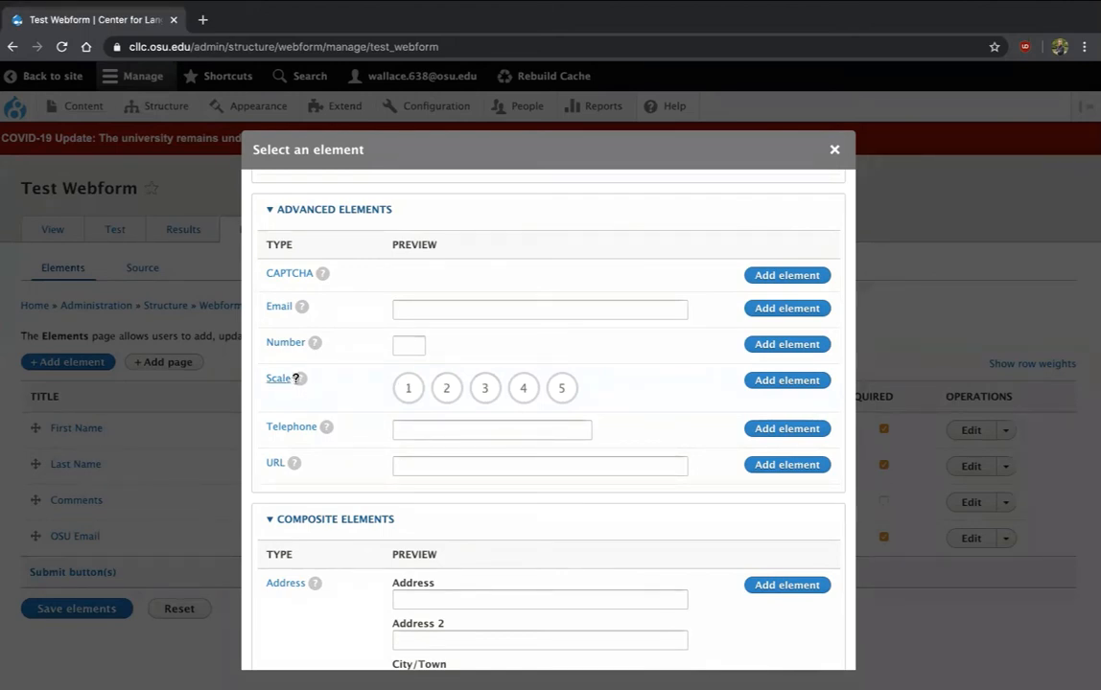
mouse_move(299, 380)
click(407, 346)
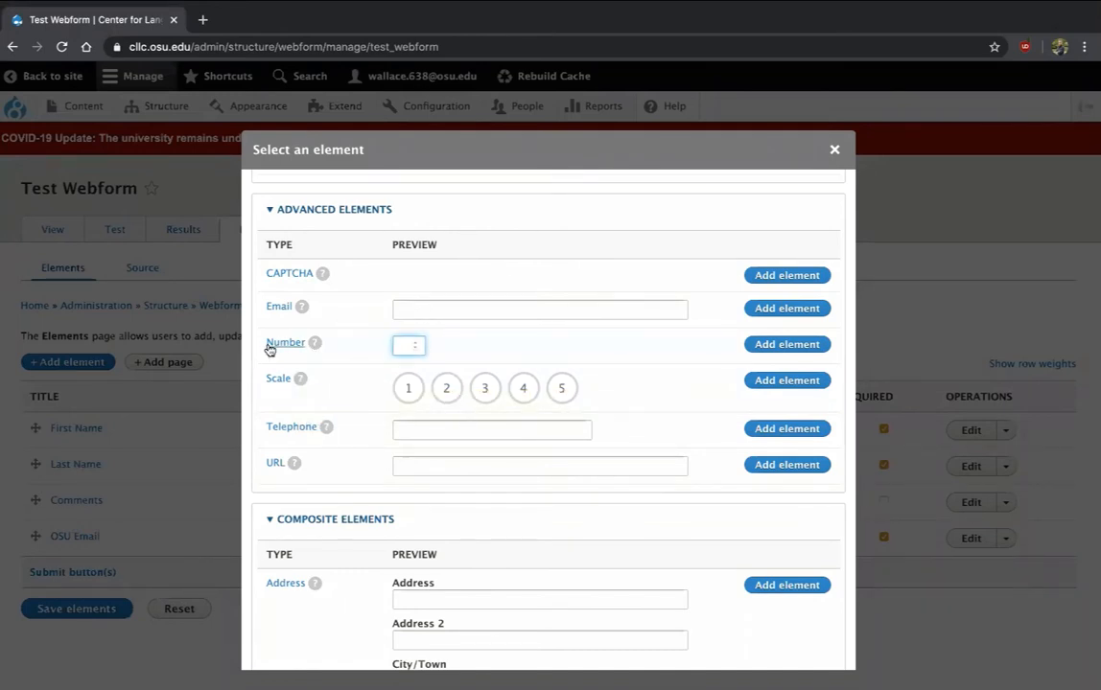
click(765, 346)
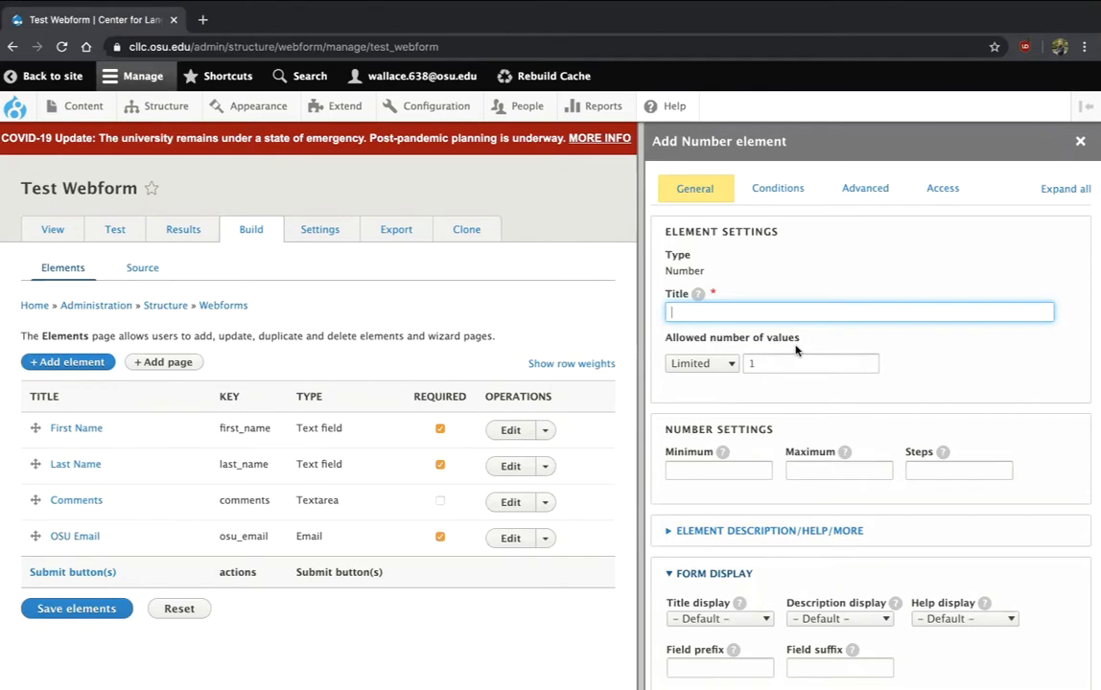
text(Number of Siblim)
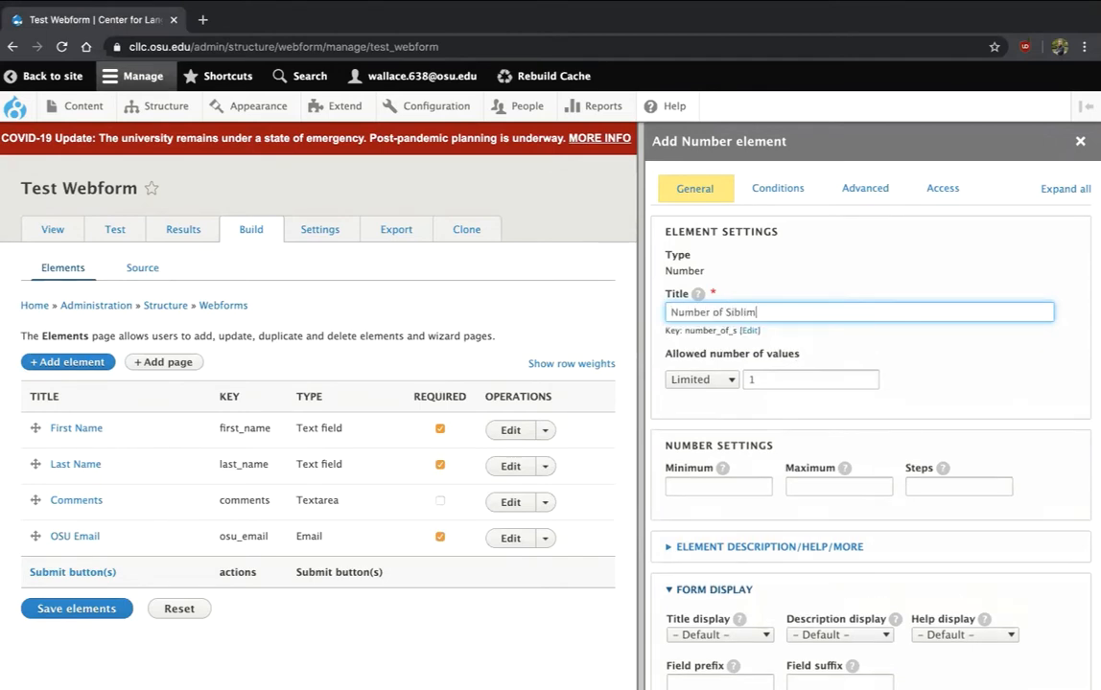
key(BackSpace)
text(ngs)
Set the Number of Siblings element's minimum to 0 and save the element
scroll(824, 450, down, 1)
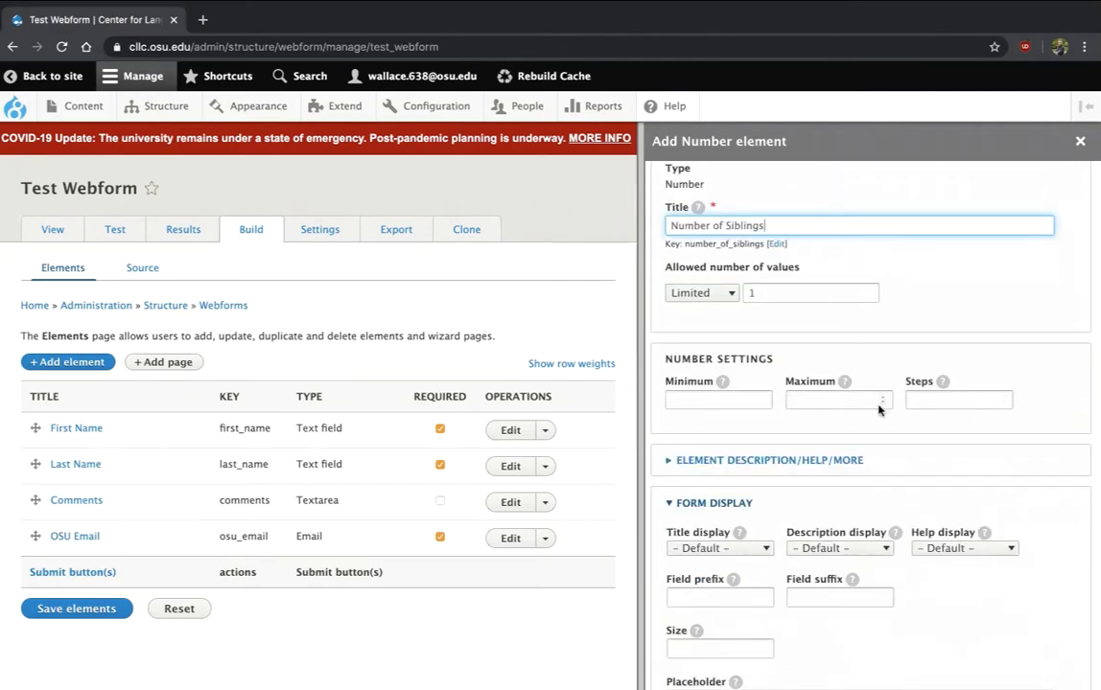
click(690, 398)
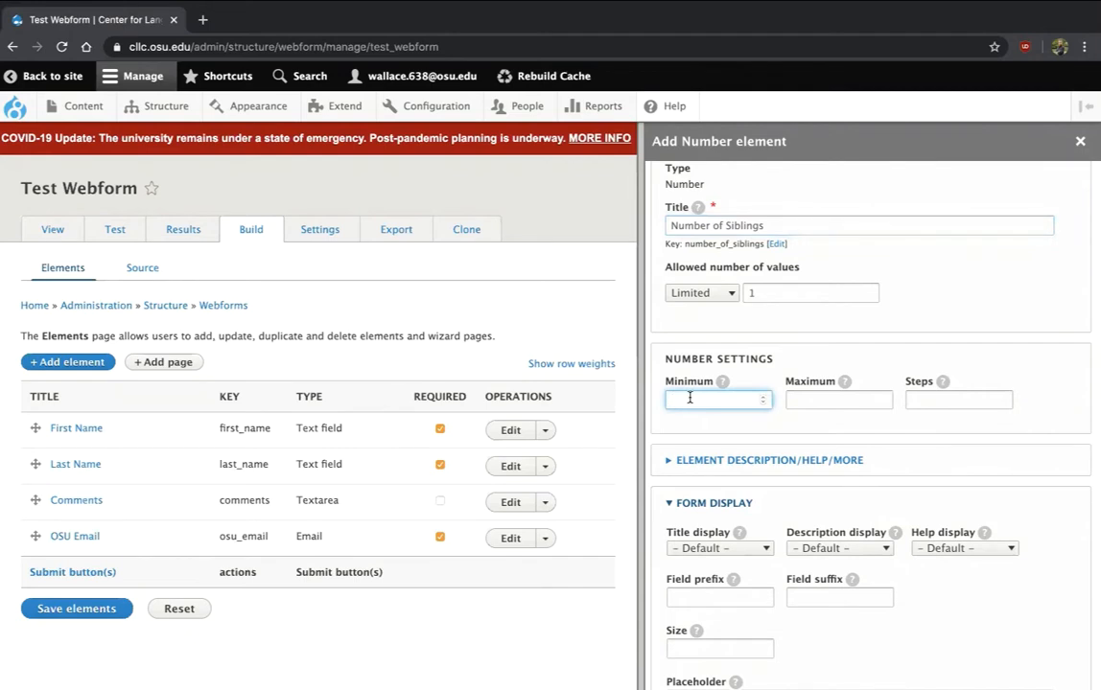
text(0)
scroll(810, 416, down, 1)
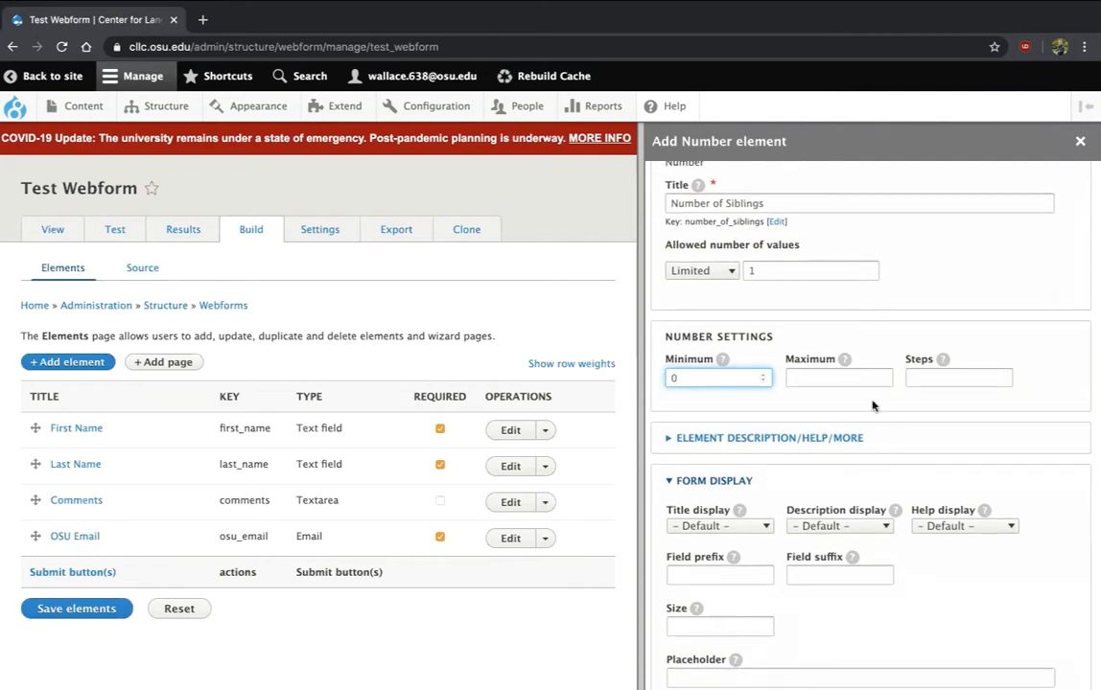
click(693, 482)
click(682, 646)
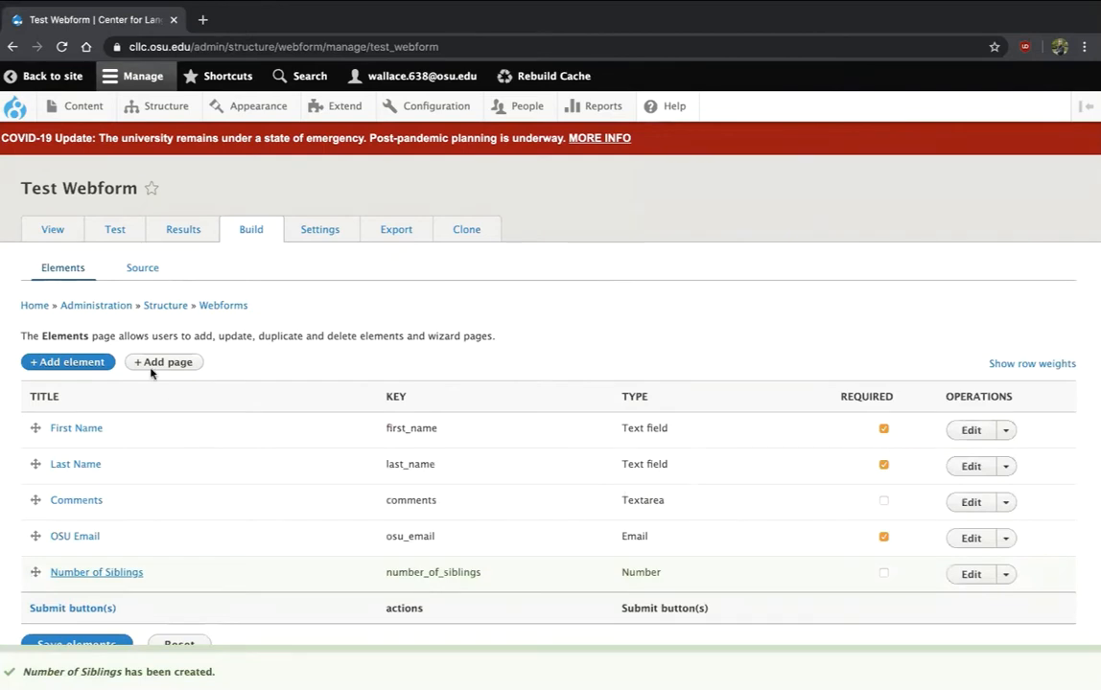
View the form's page and test the Number of Siblings field by stepping its value up to 10
click(53, 230)
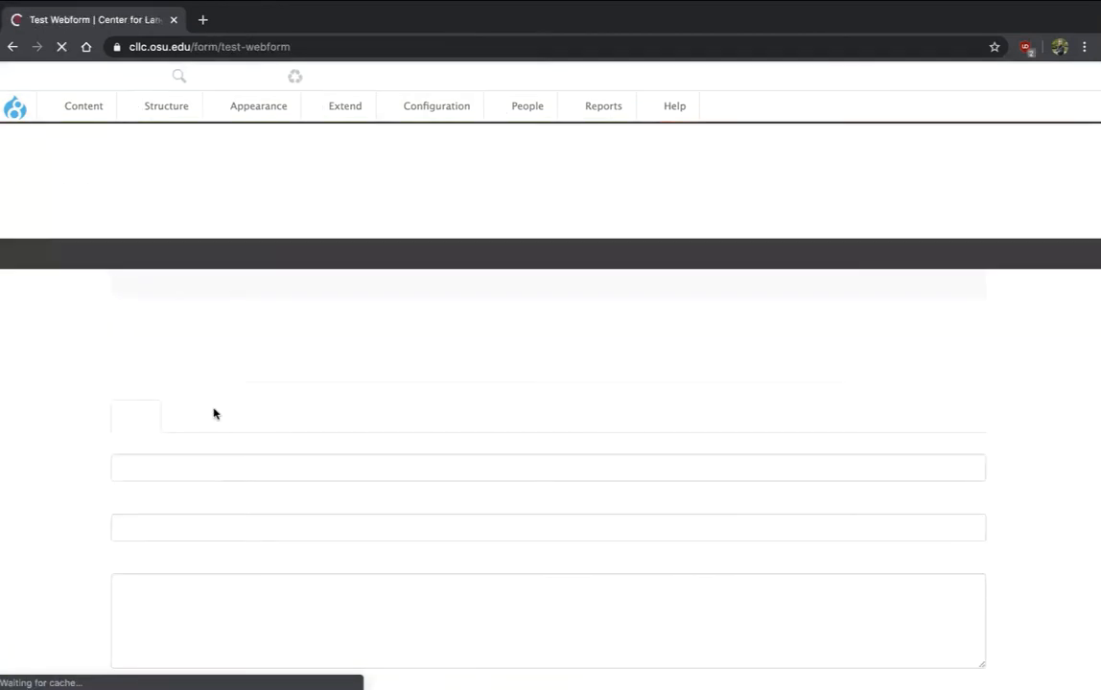
scroll(214, 407, down, 5)
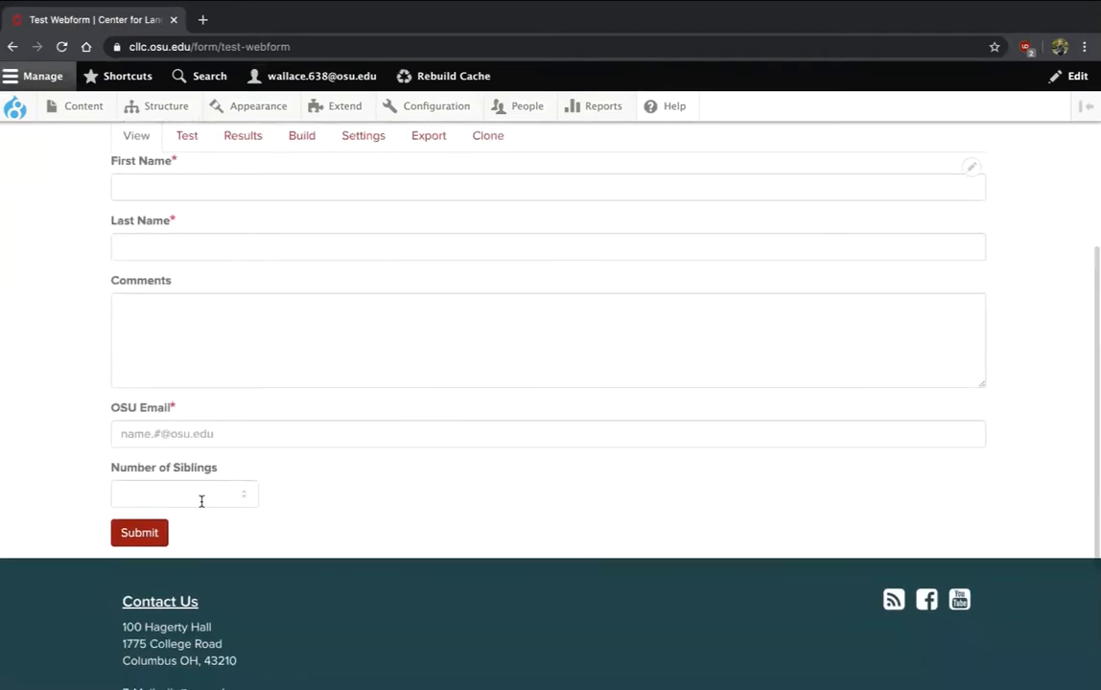
click(258, 495)
click(242, 491)
click(243, 491)
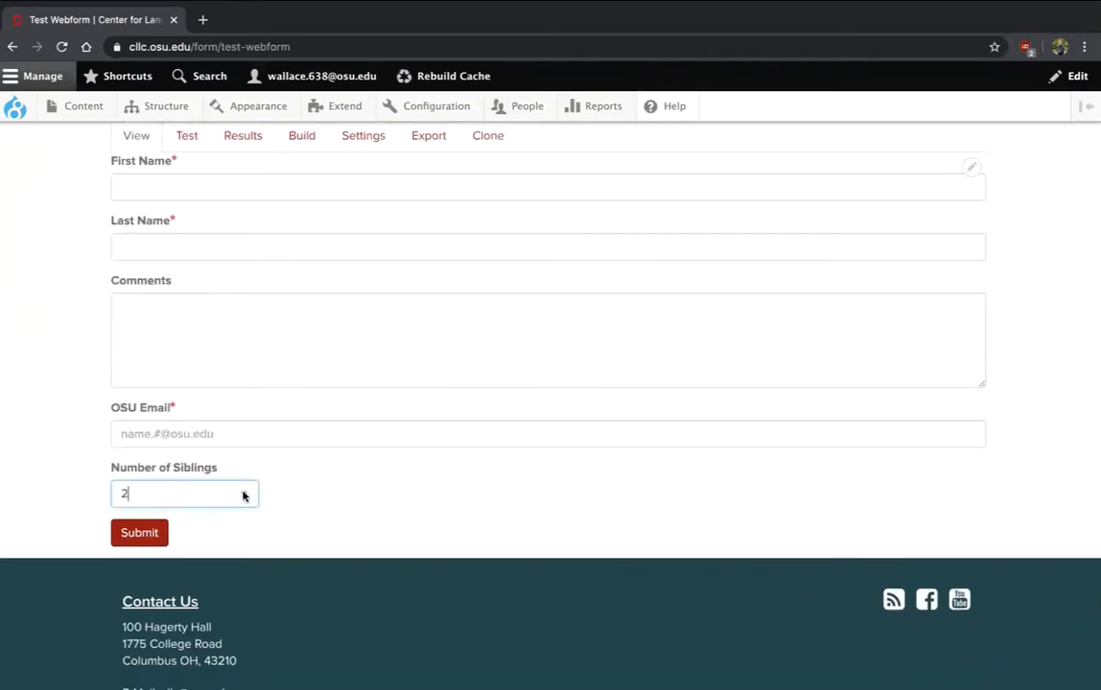
click(242, 492)
click(243, 492)
click(242, 491)
click(243, 492)
Return to building Test Webform, bring up the element selection and examine the basic, advanced and composite element types, including Telephone
scroll(302, 474, up, 2)
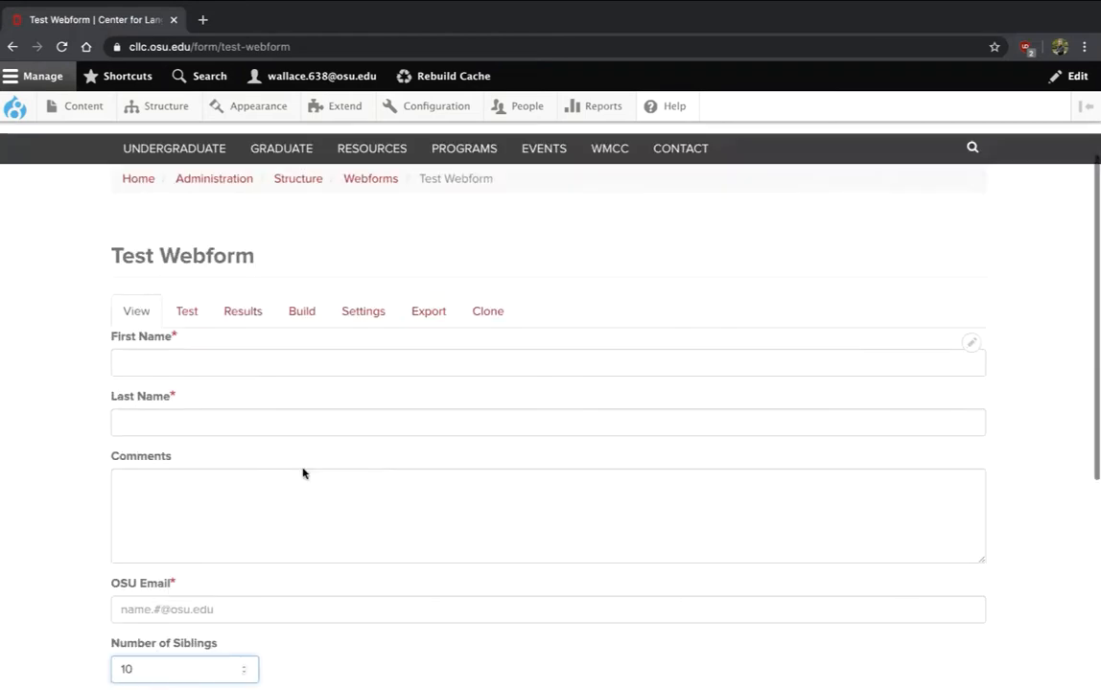
click(304, 313)
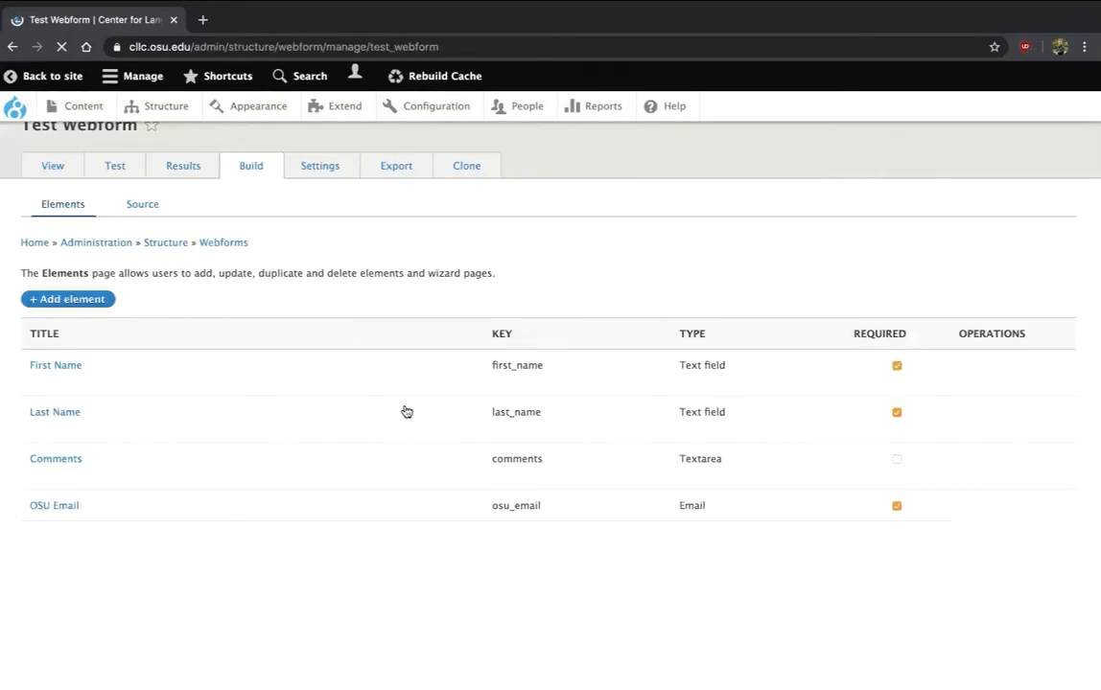
click(78, 362)
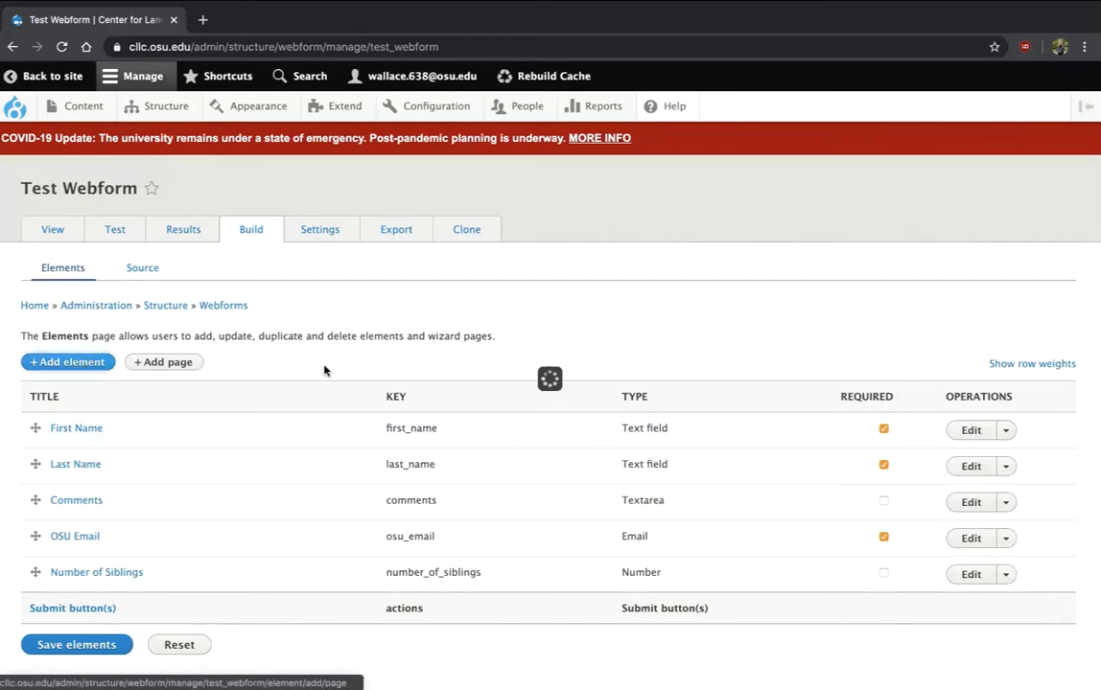
scroll(496, 432, down, 3)
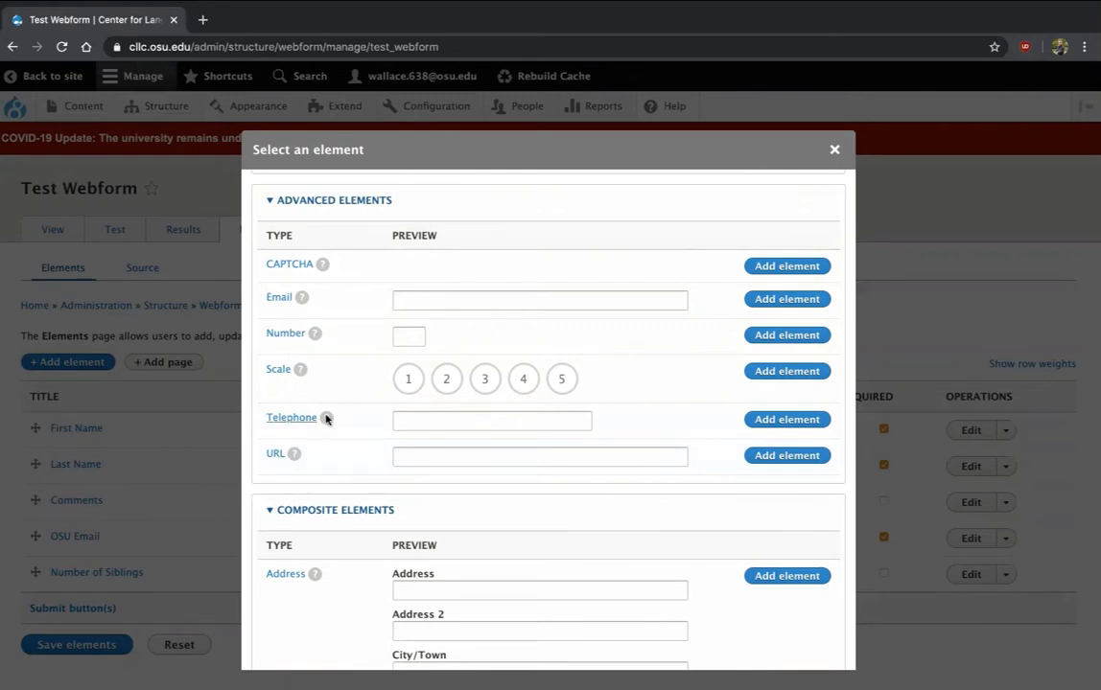
click(416, 415)
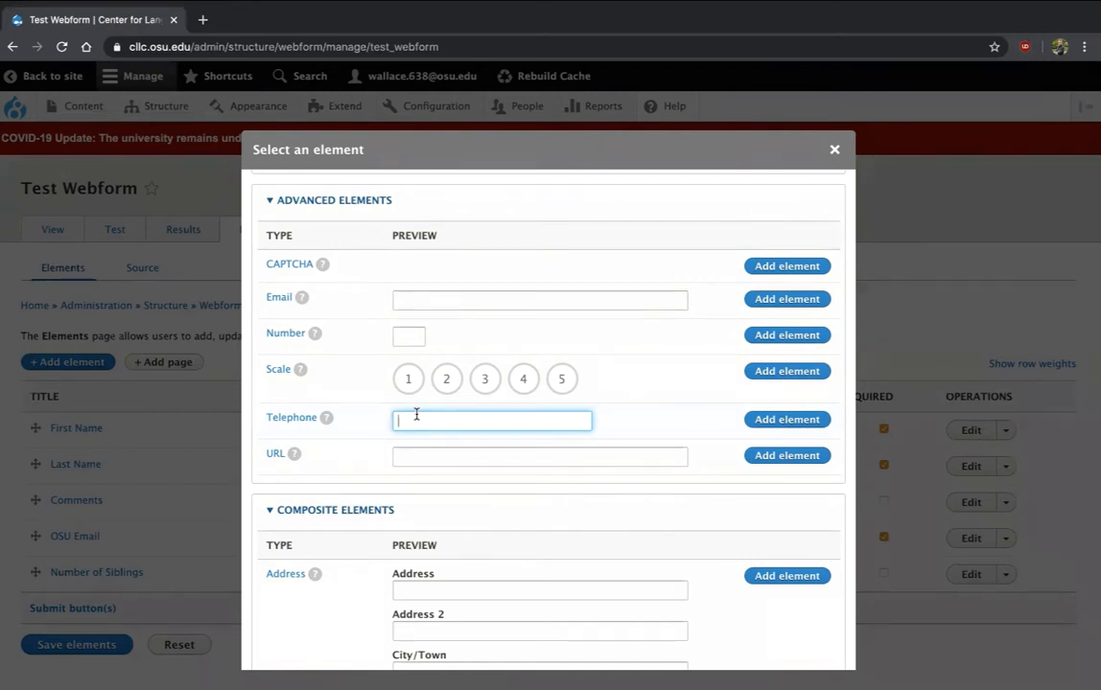
scroll(416, 414, up, 5)
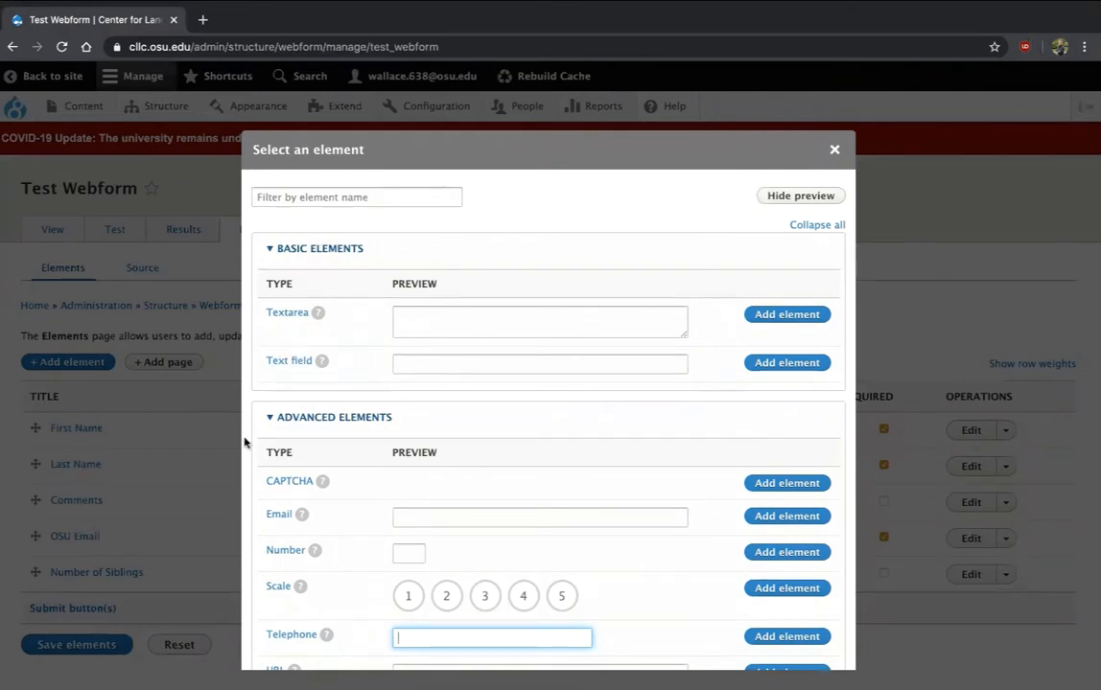
scroll(337, 659, down, 3)
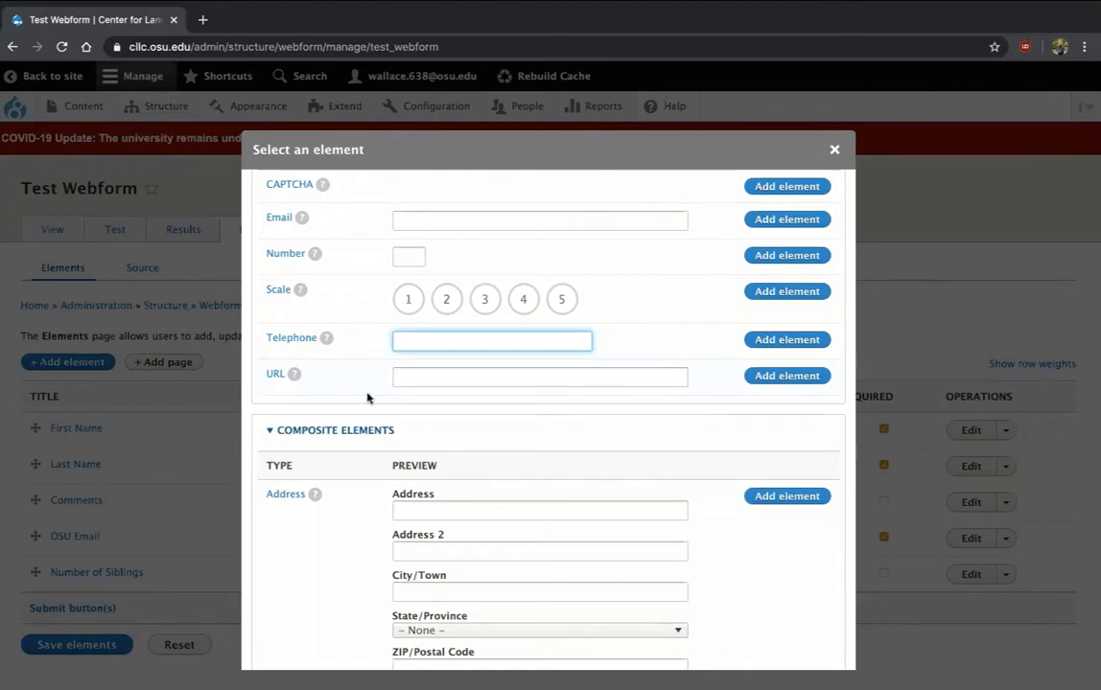
scroll(368, 396, up, 2)
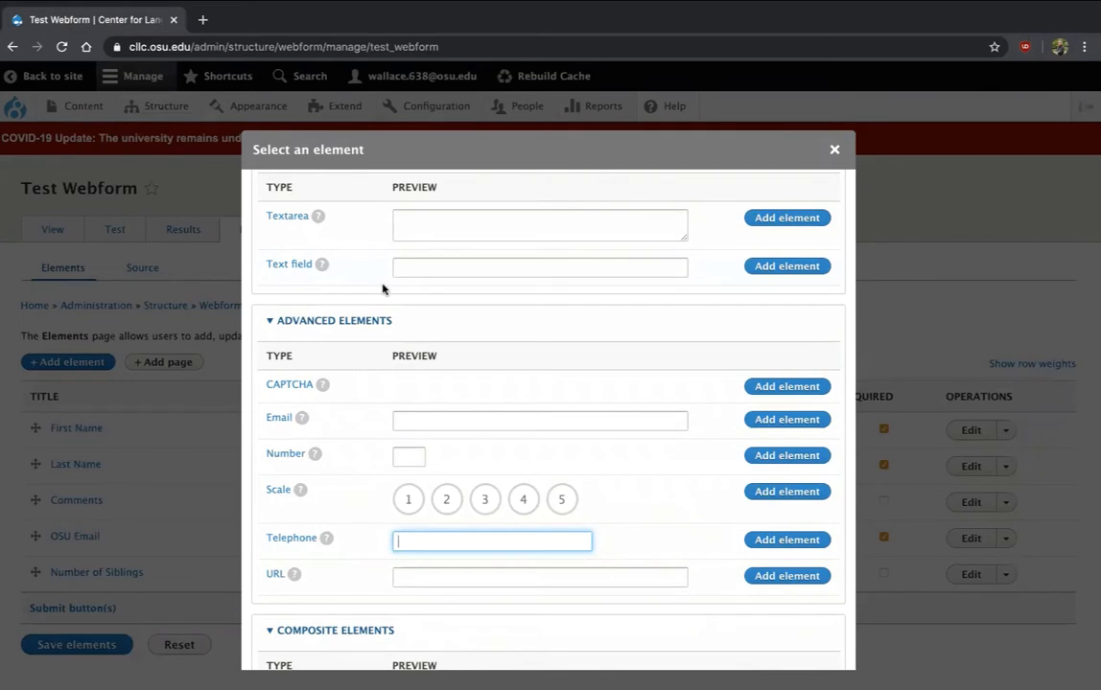
scroll(382, 289, down, 1)
scroll(383, 288, down, 3)
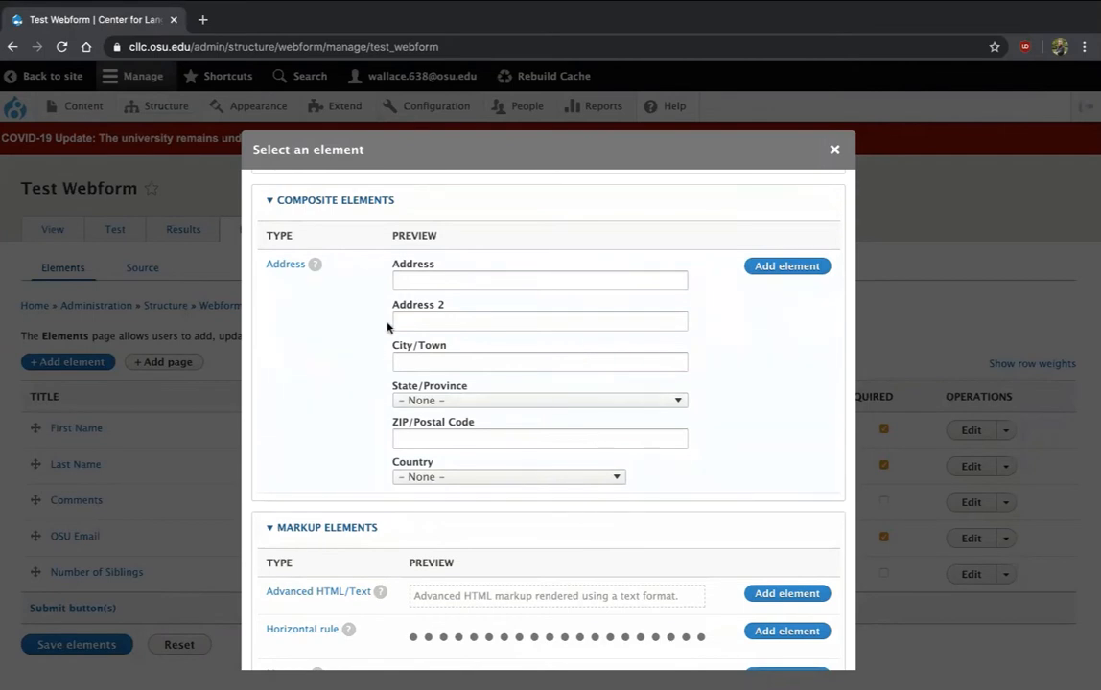
Start a new composite Address element titled "Local Address" and review its address field settings
click(775, 274)
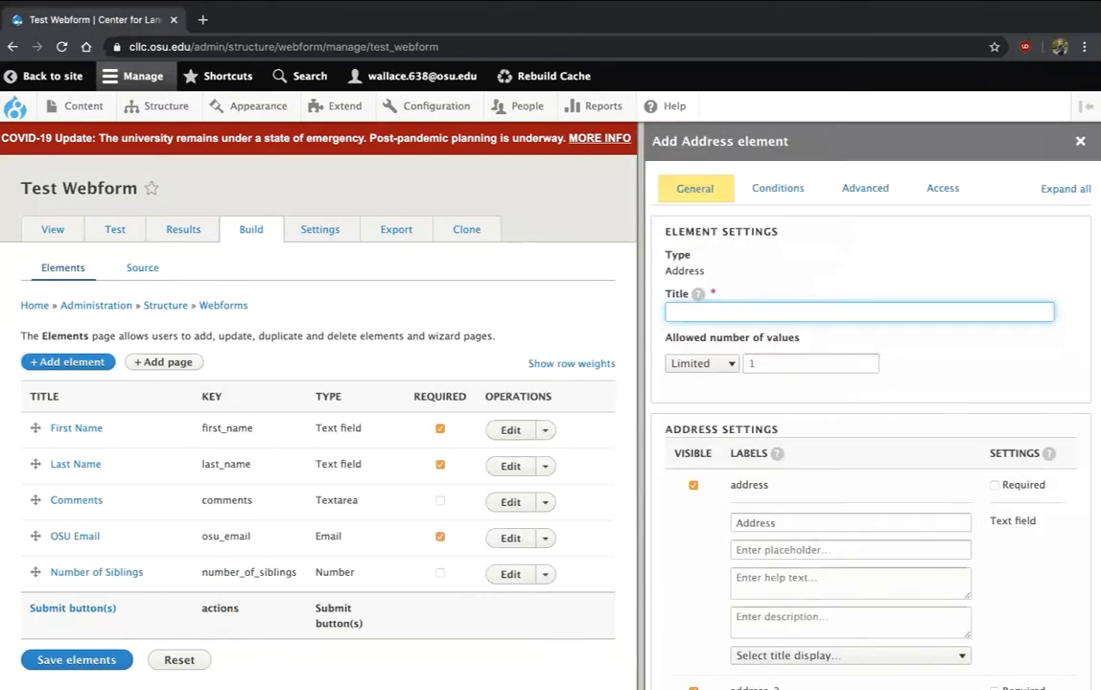
text(Local Address)
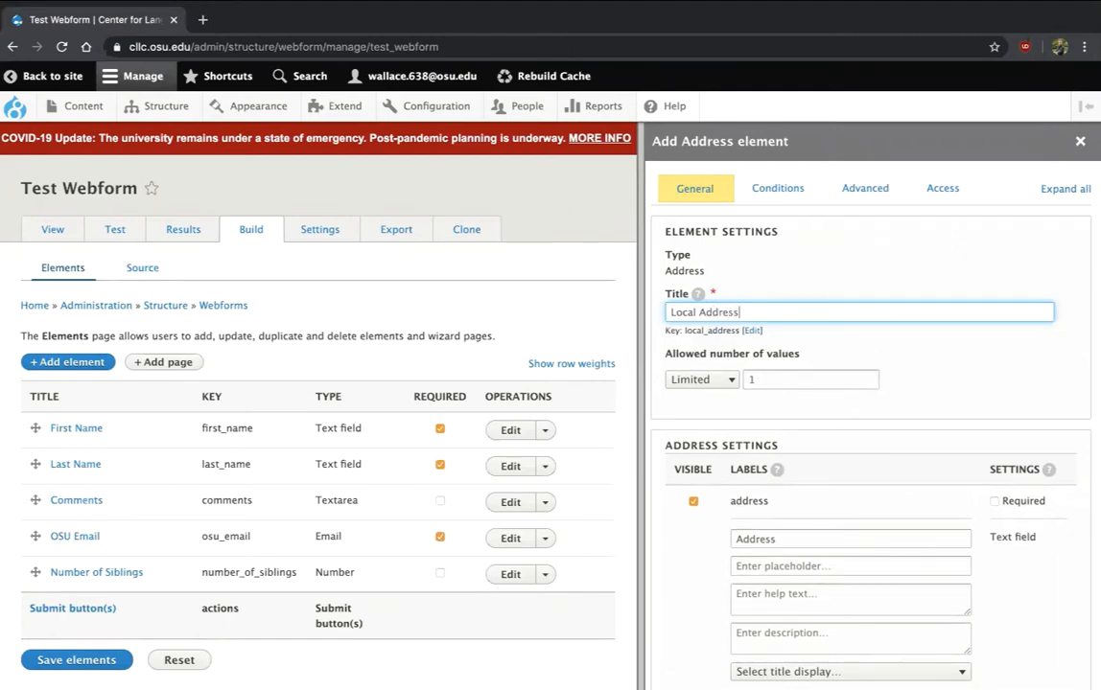
scroll(834, 418, down, 1)
scroll(834, 419, down, 2)
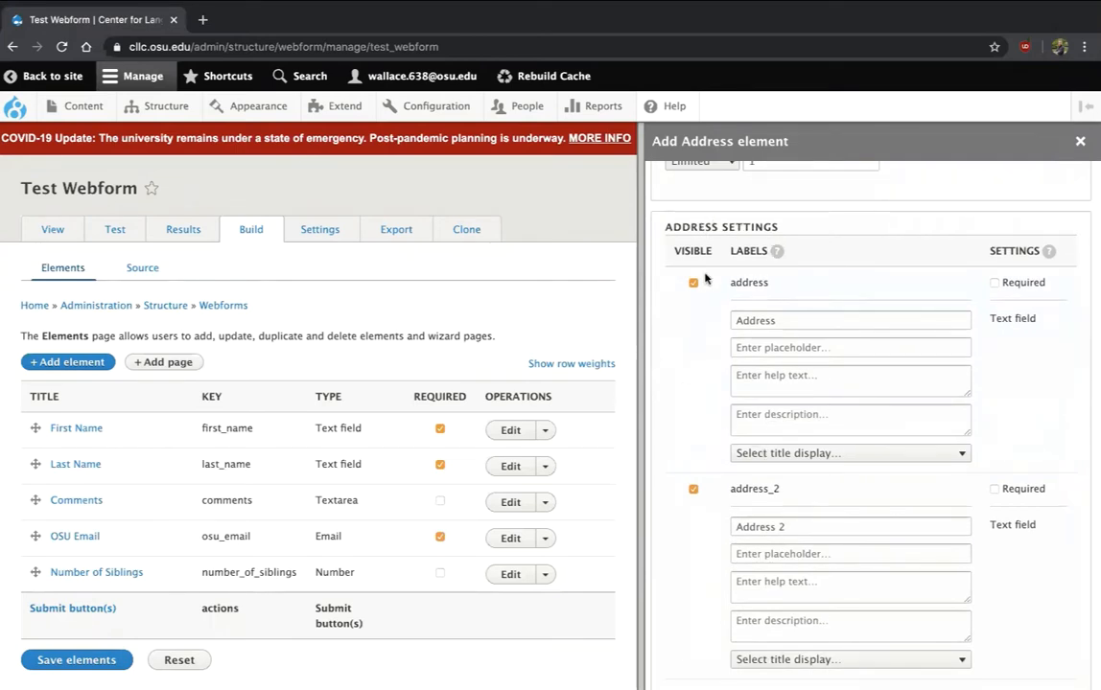
scroll(700, 352, down, 2)
scroll(700, 352, up, 1)
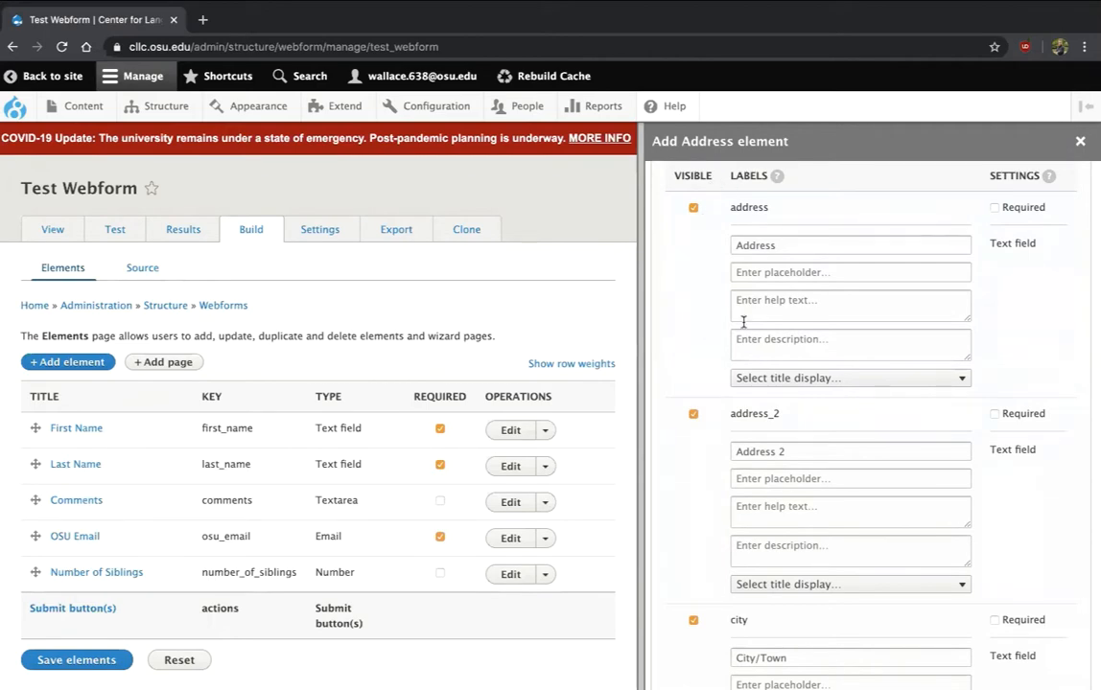
Make the country field of the Local Address element not visible and save the element
scroll(744, 320, down, 8)
scroll(744, 323, down, 10)
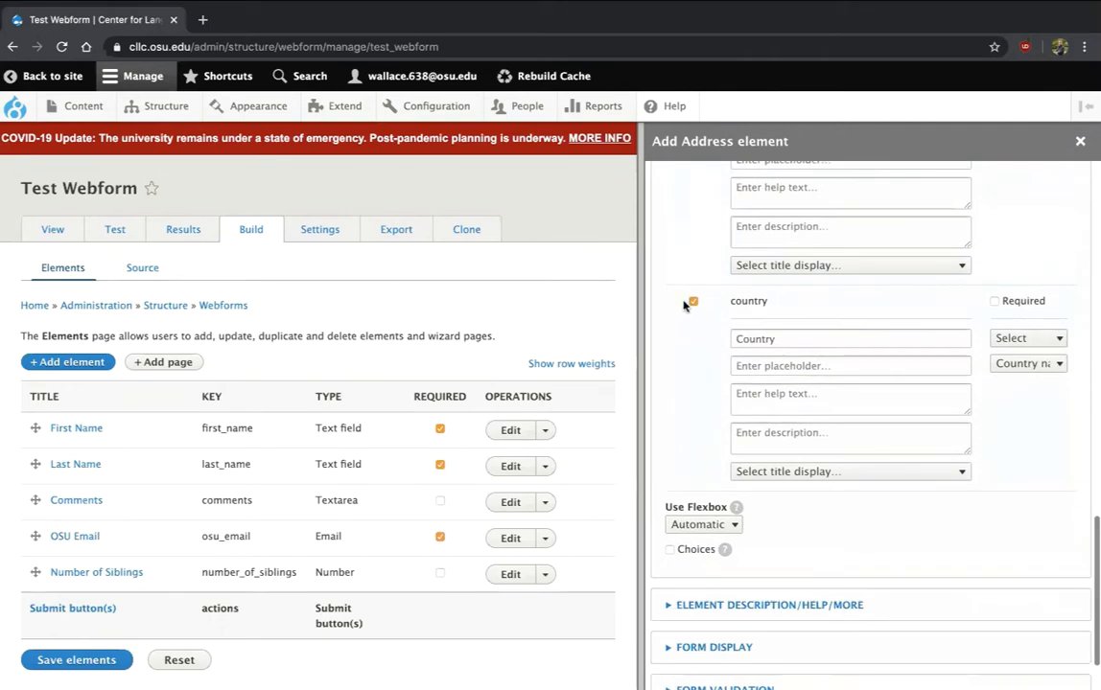
click(693, 300)
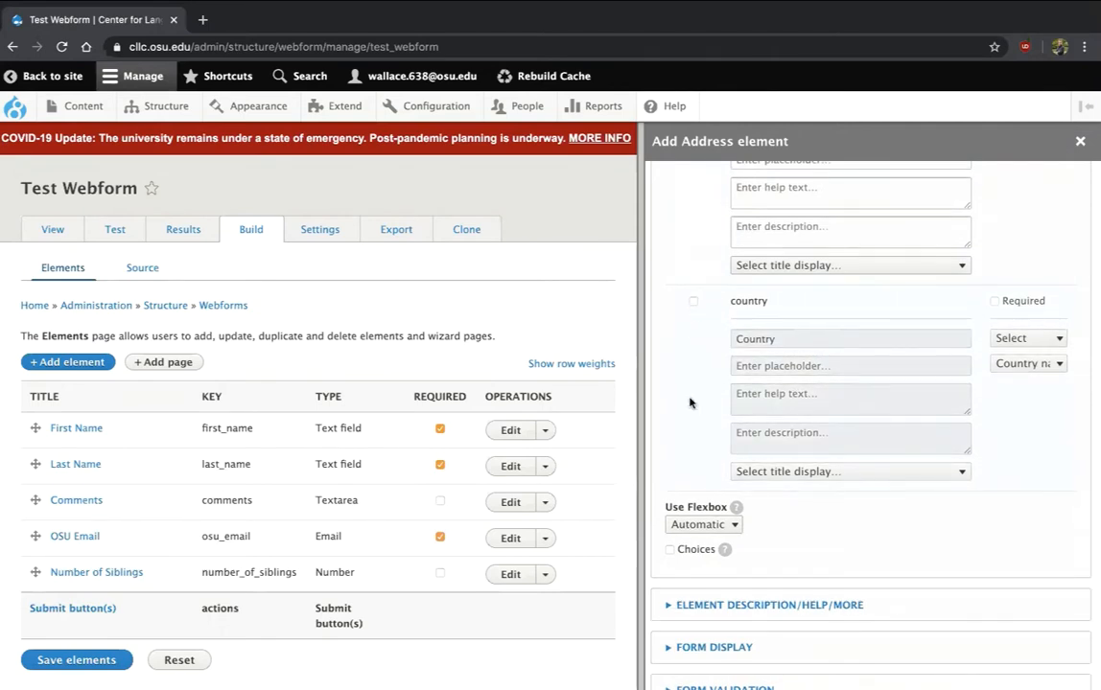
scroll(683, 549, down, 3)
scroll(681, 552, down, 1)
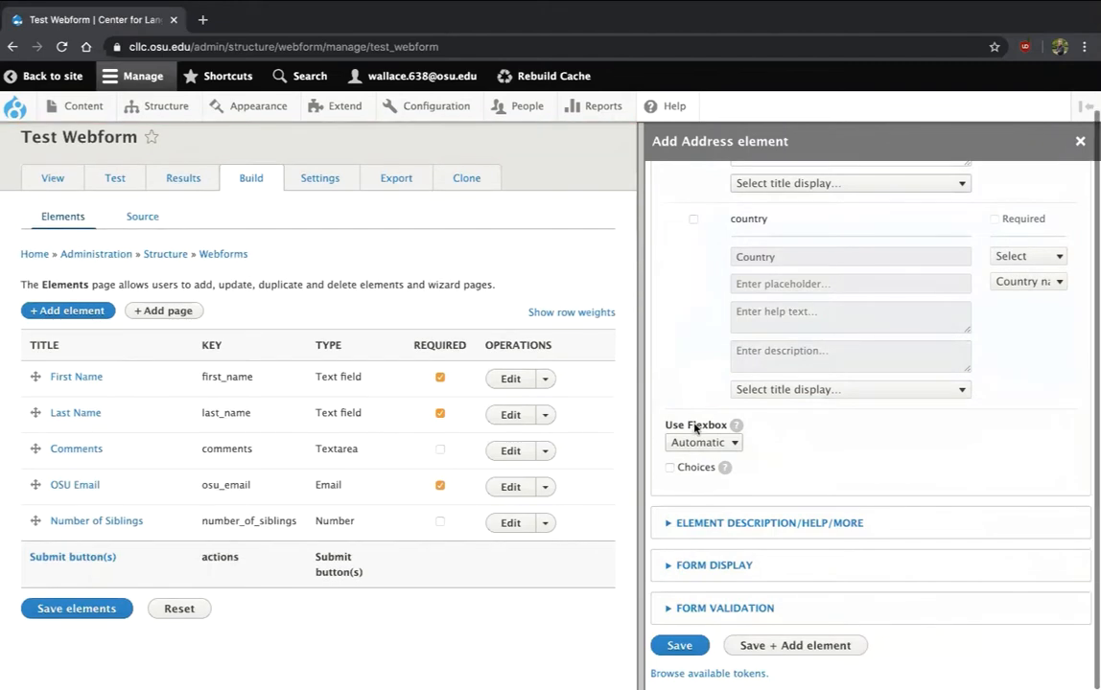
click(675, 647)
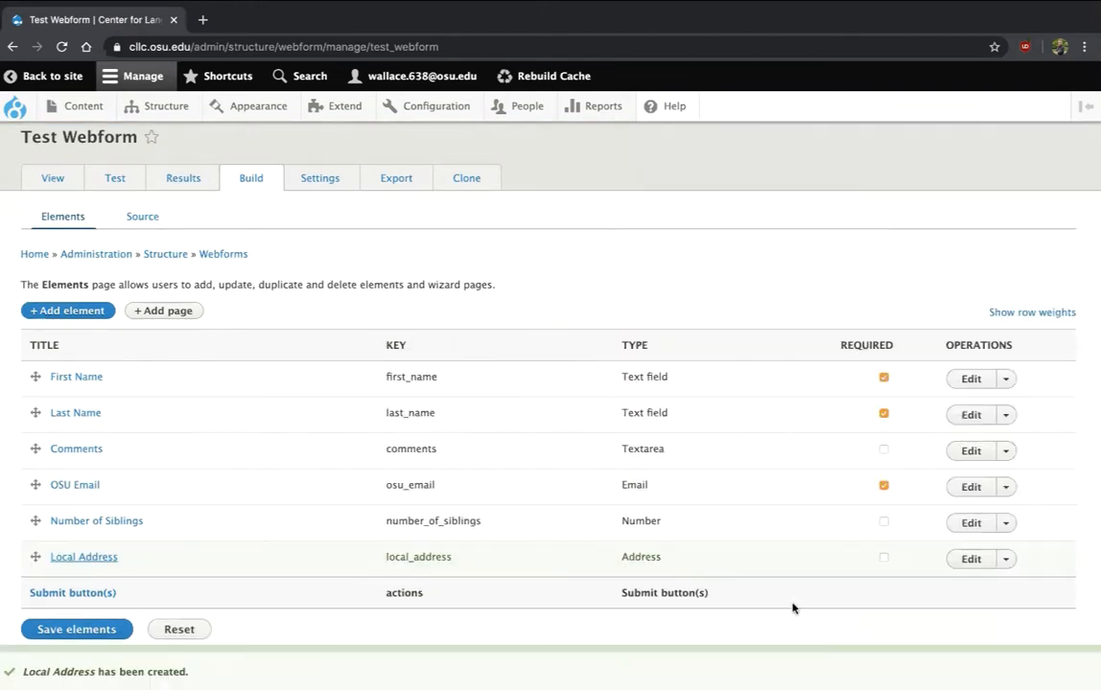
Make the Local Address element required, save the webform's elements, and view the address fields on the form's page
click(883, 557)
click(69, 630)
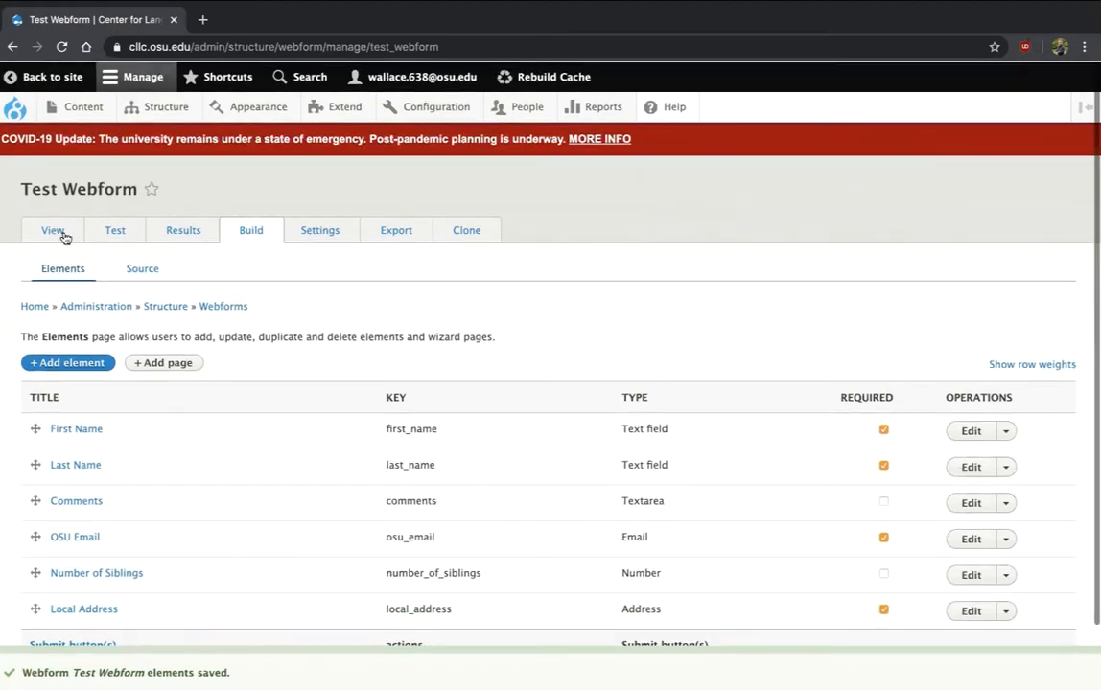
click(60, 234)
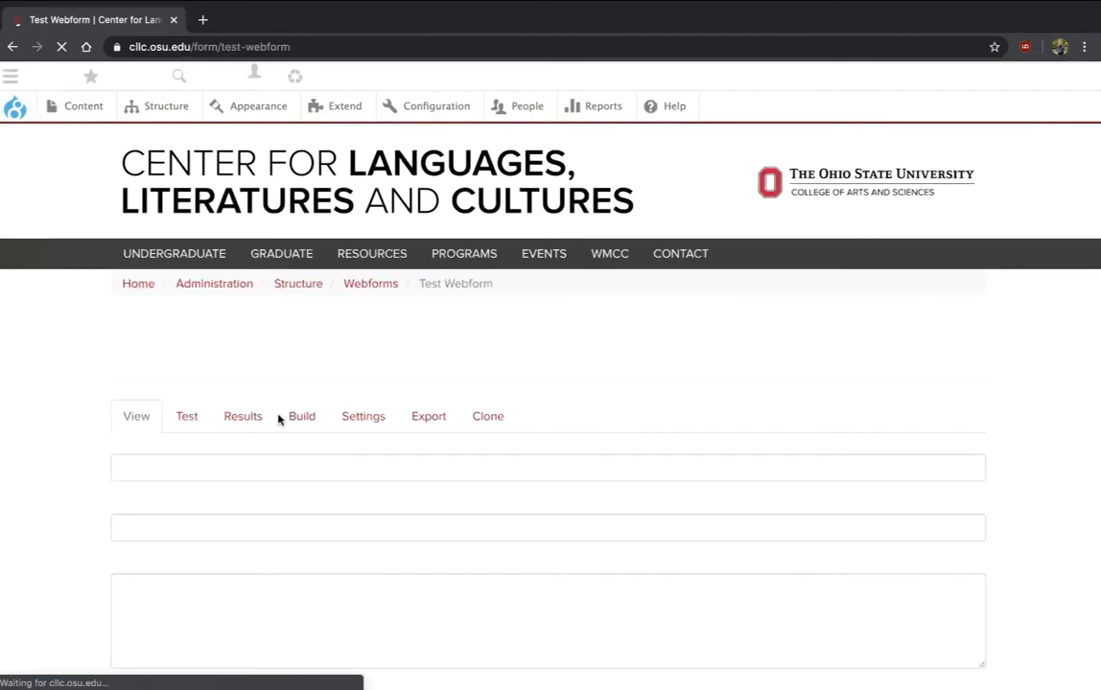
scroll(278, 418, down, 5)
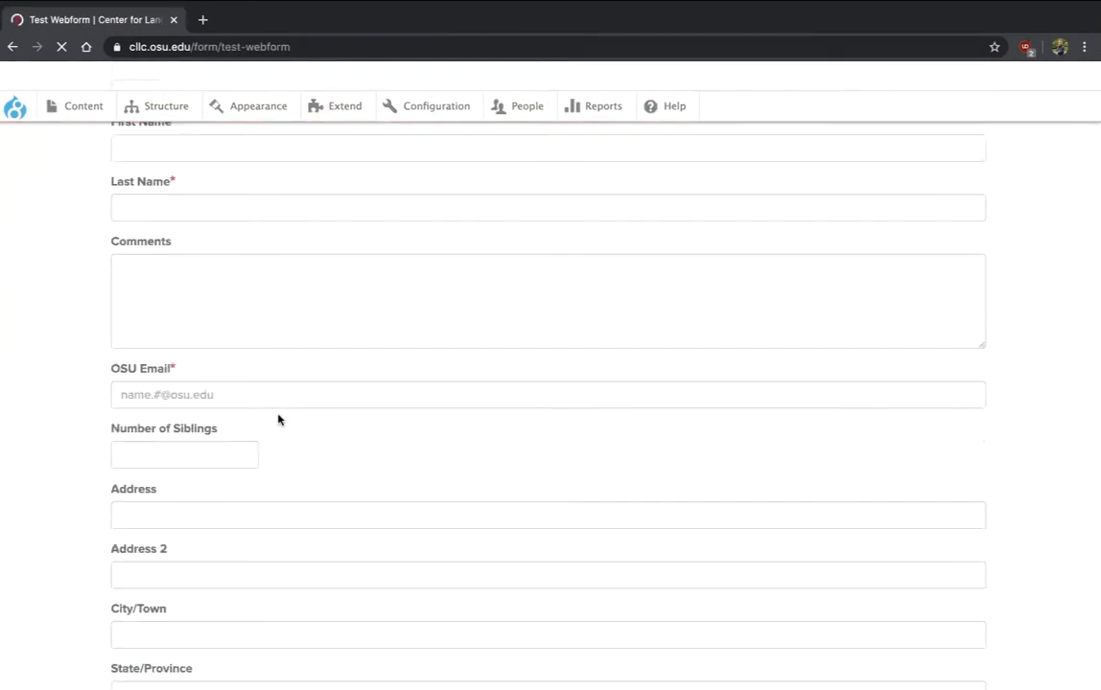
Examine the address fields on the Test Webform page, including Address 2, for required markers
scroll(278, 414, down, 2)
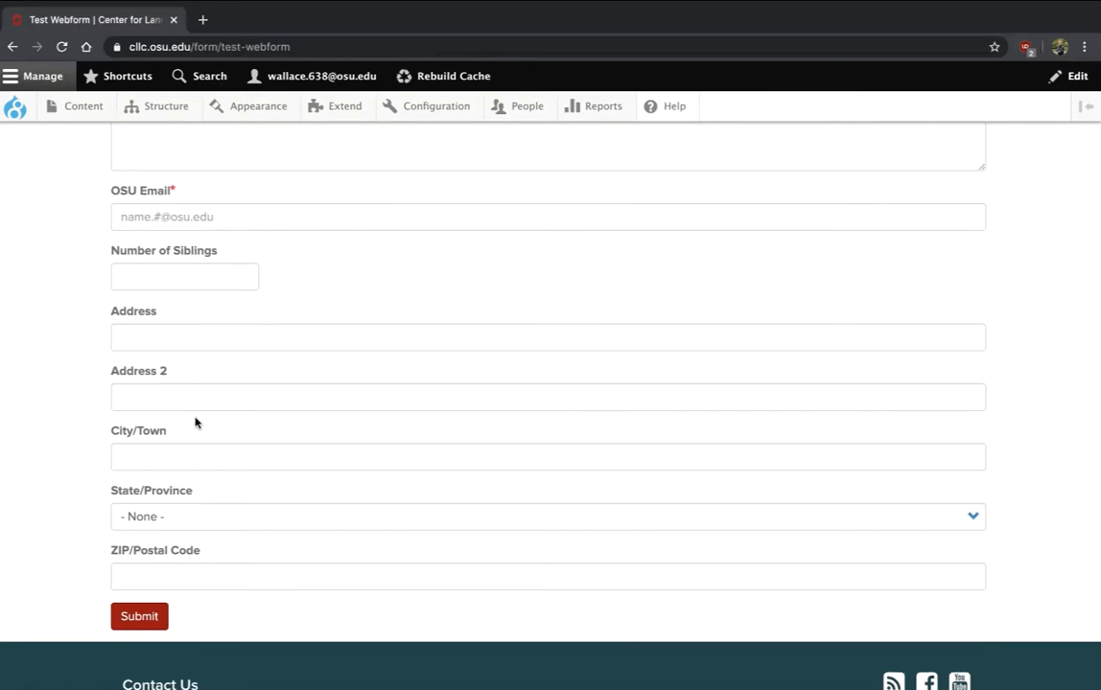
scroll(196, 422, up, 1)
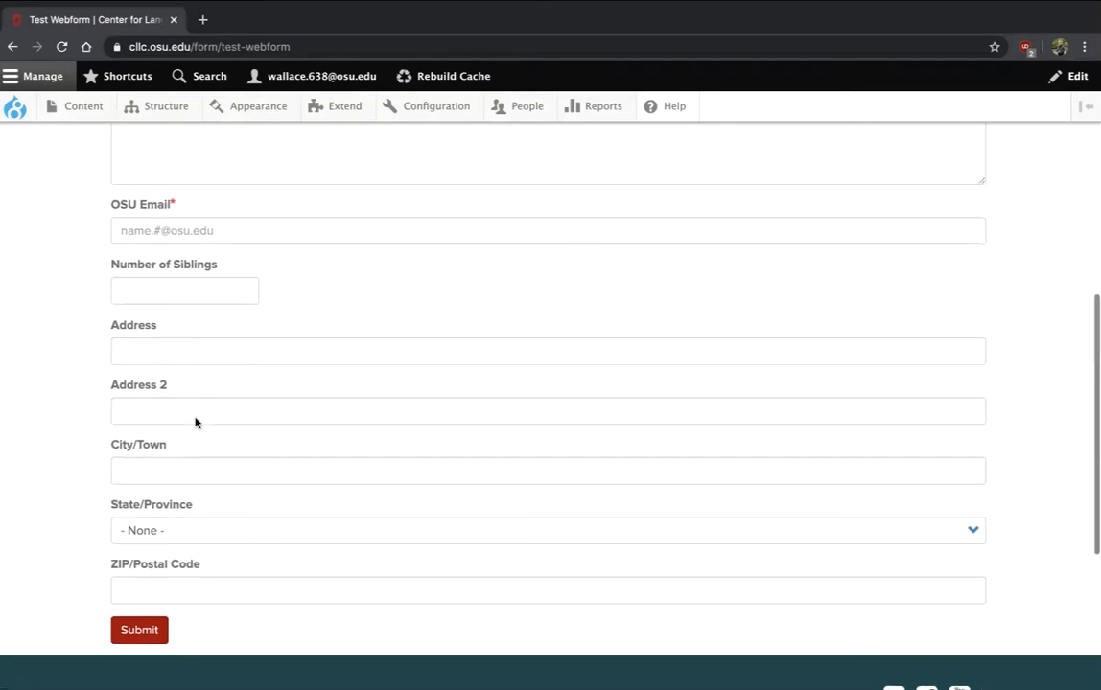
scroll(131, 320, down, 1)
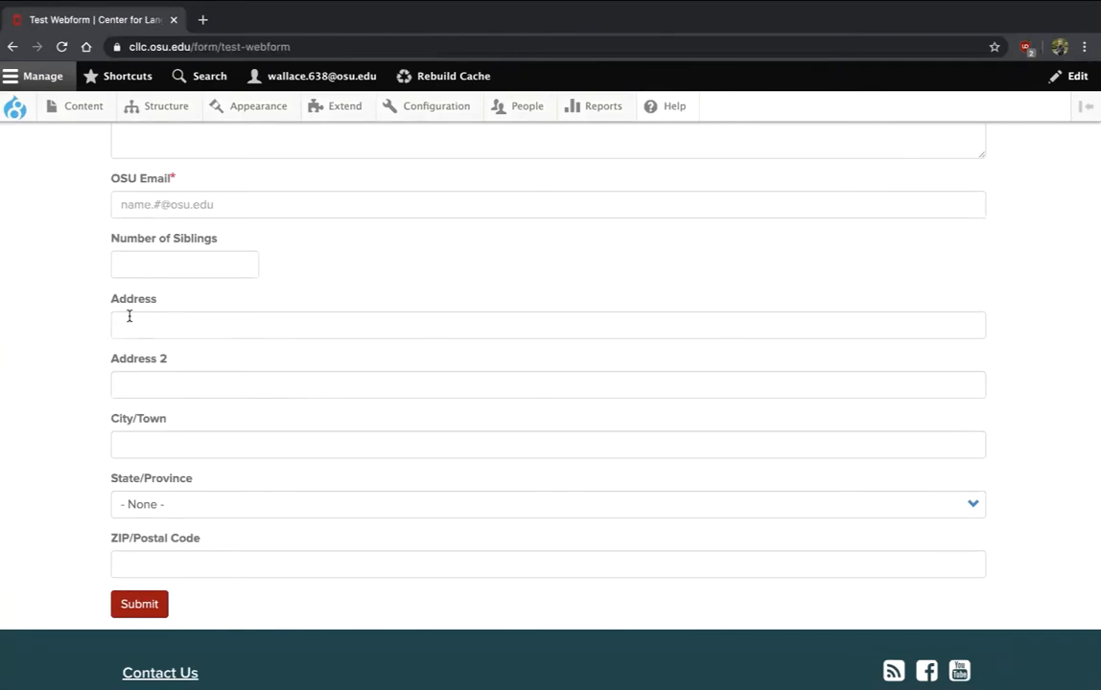
scroll(130, 316, up, 3)
scroll(127, 315, down, 4)
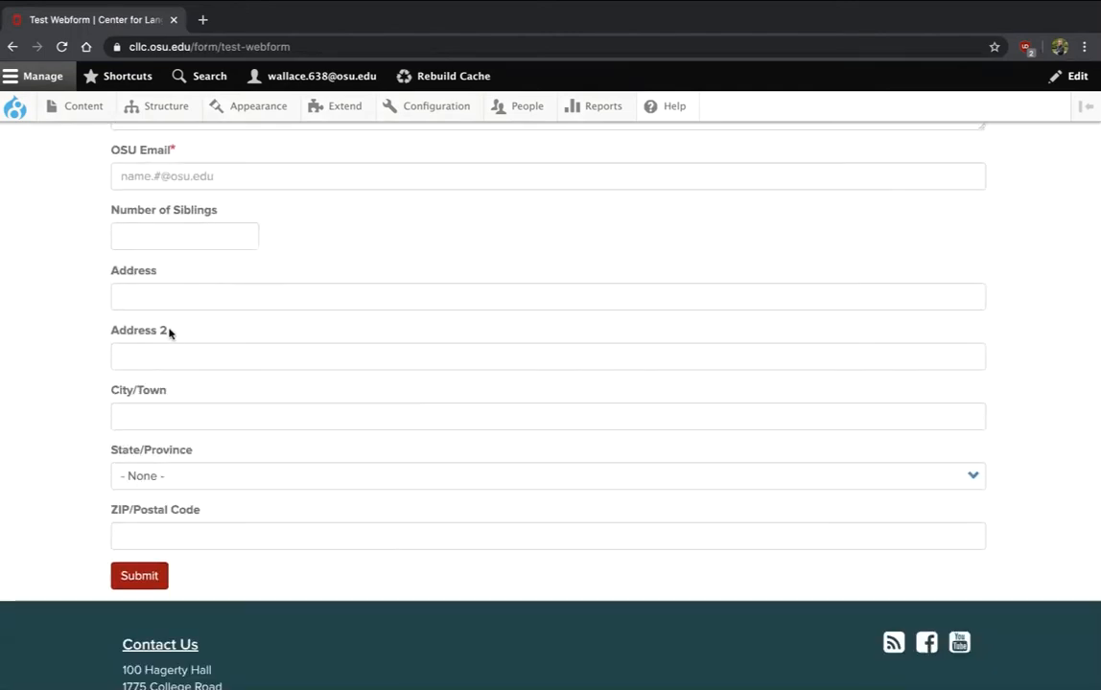
drag(169, 333, 106, 324)
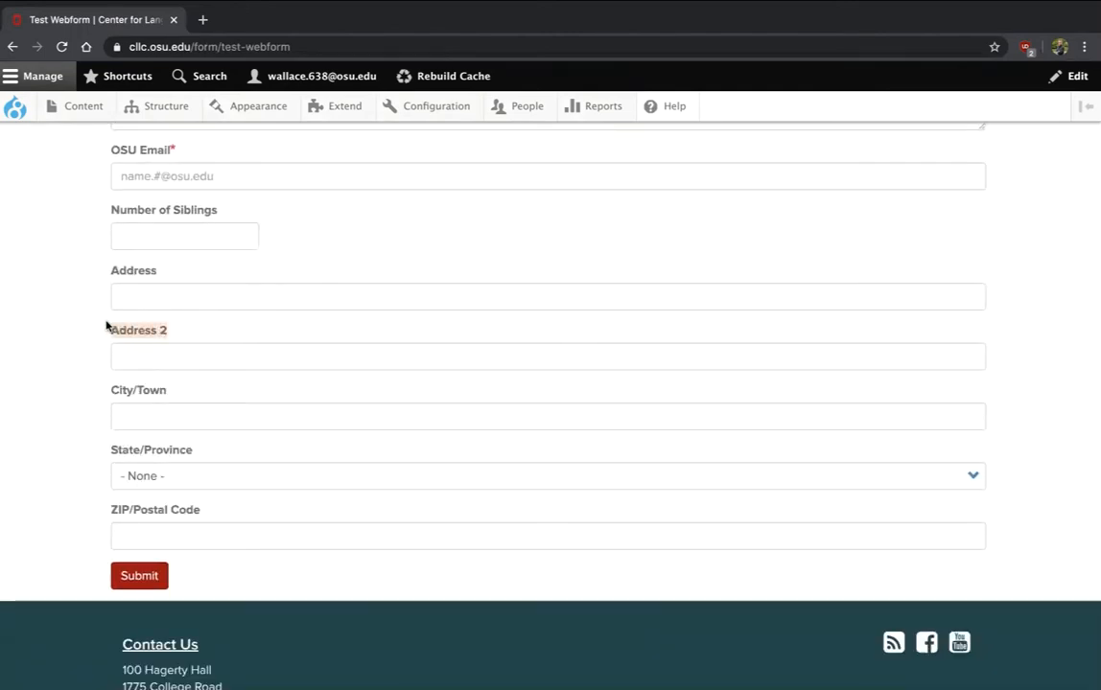
click(111, 332)
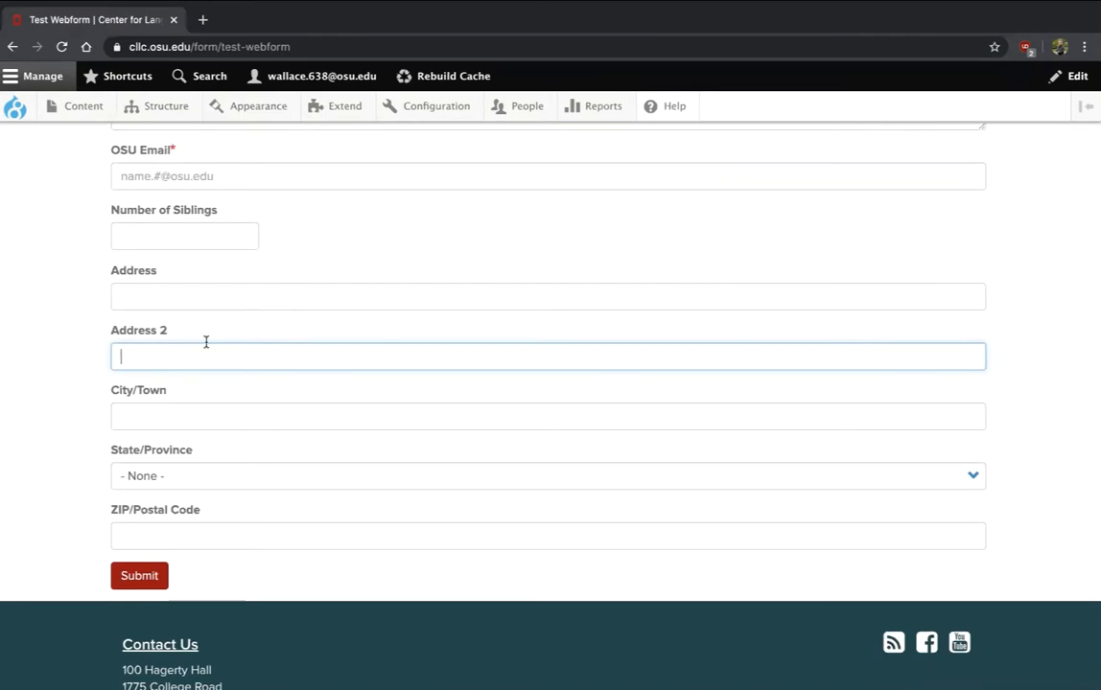
scroll(207, 343, up, 5)
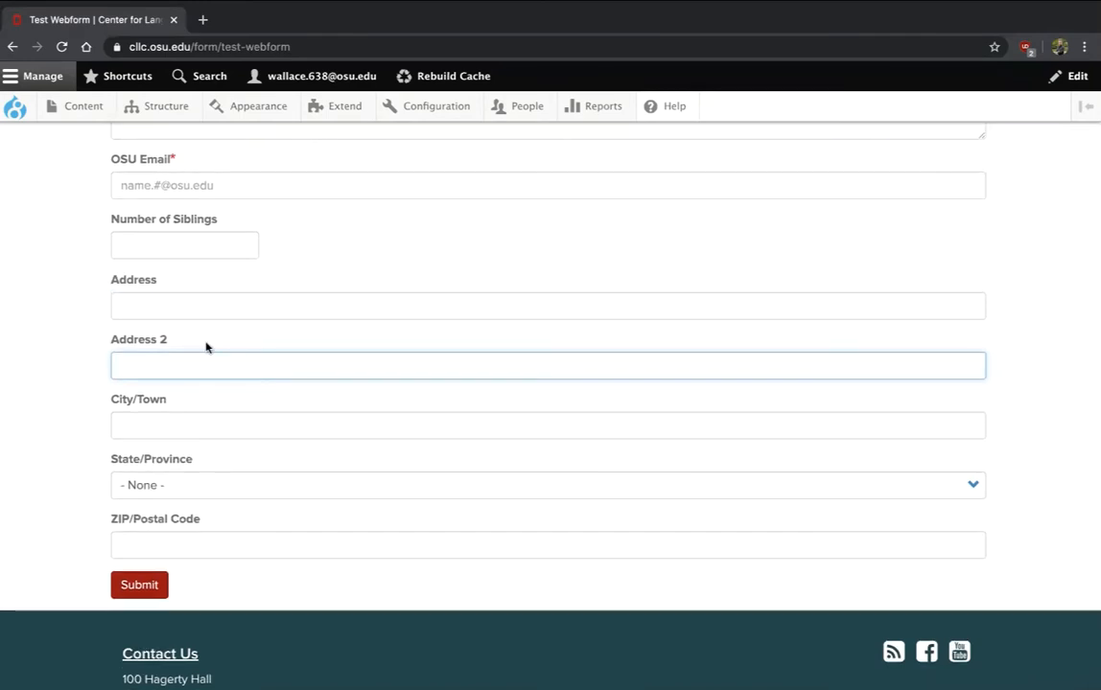
Return to building the webform, edit the Local Address element and make its address field required
click(316, 288)
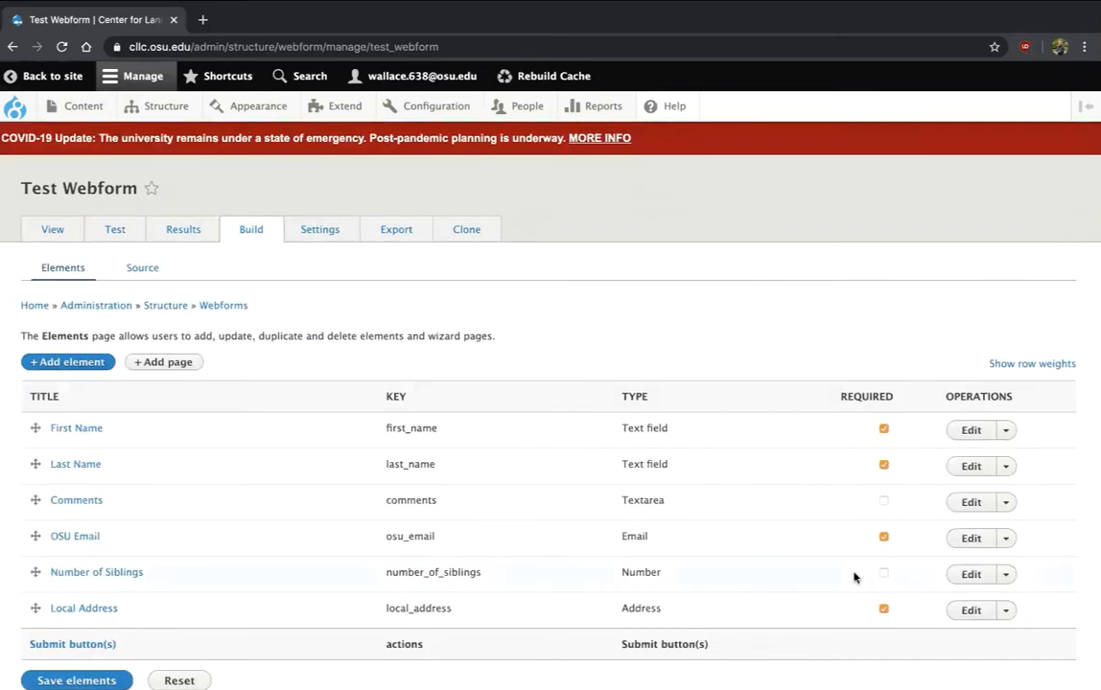
scroll(892, 561, down, 2)
click(968, 539)
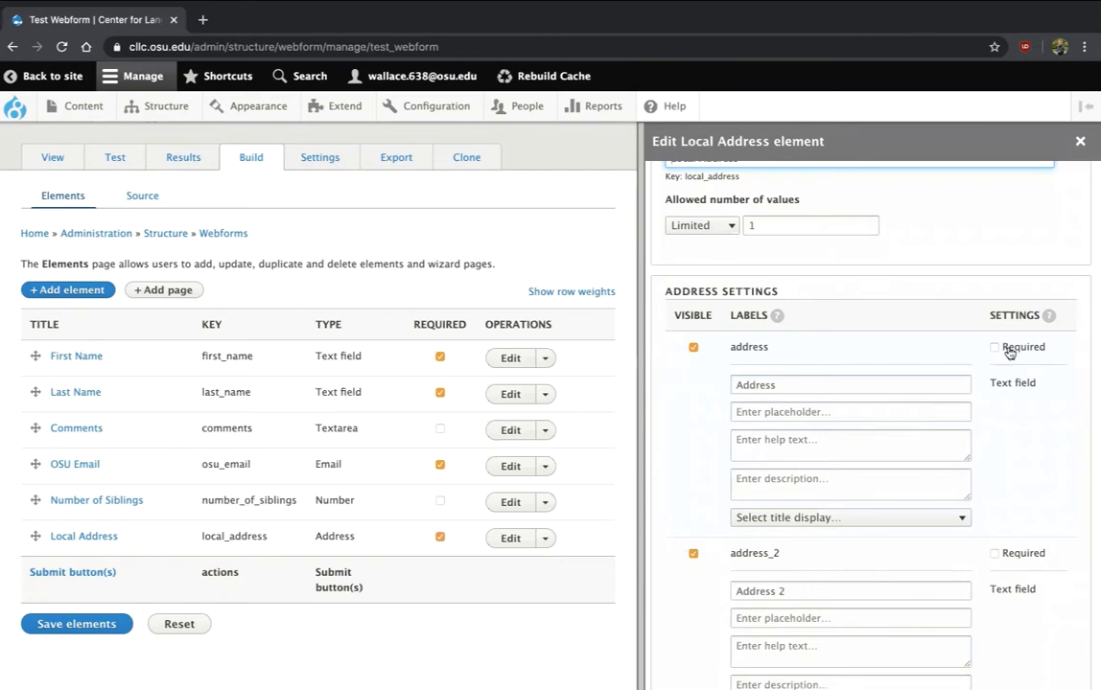
click(1011, 351)
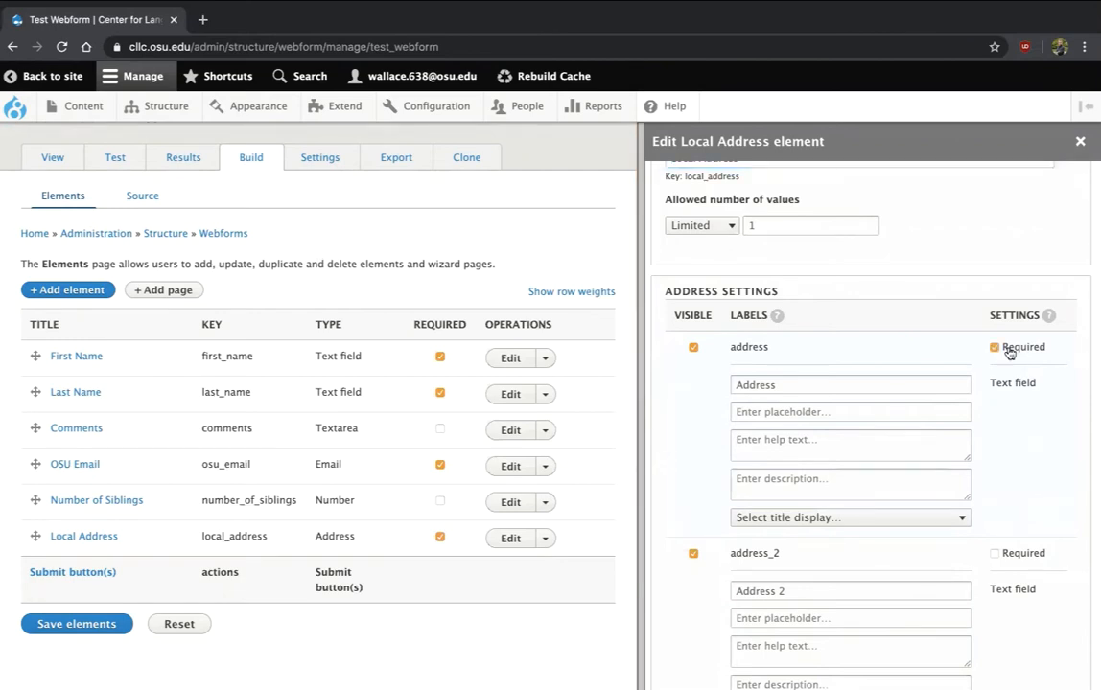
Make the city, state_province and postal_code fields required, leaving address_2 optional, and save the Local Address element
scroll(1009, 353, down, 3)
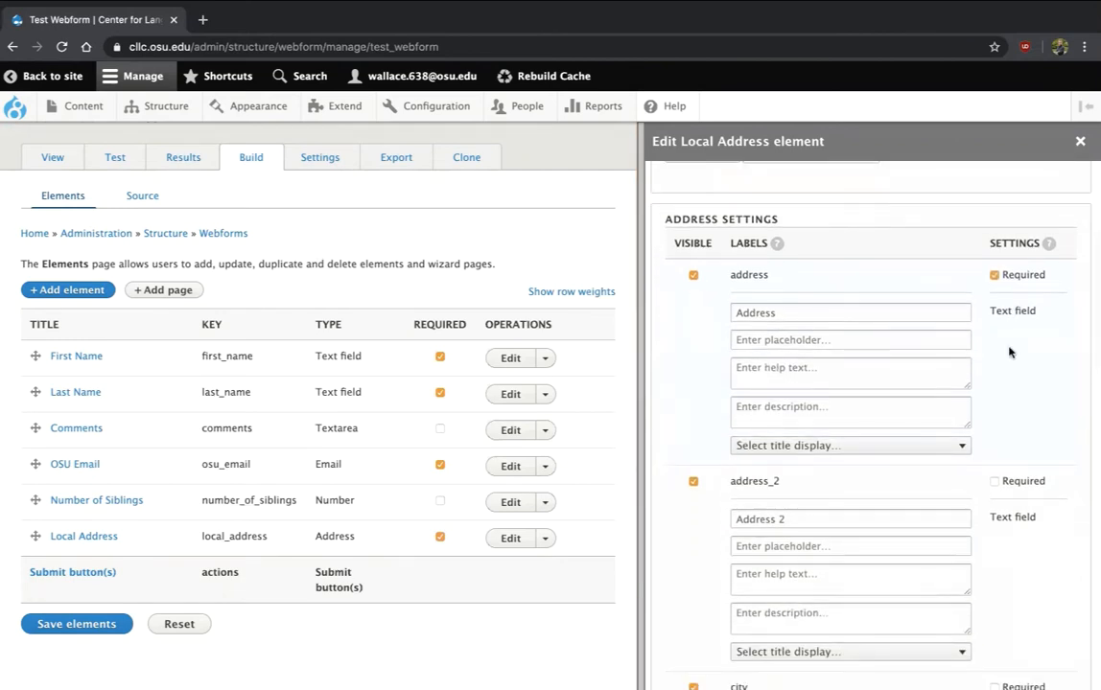
scroll(1008, 352, down, 3)
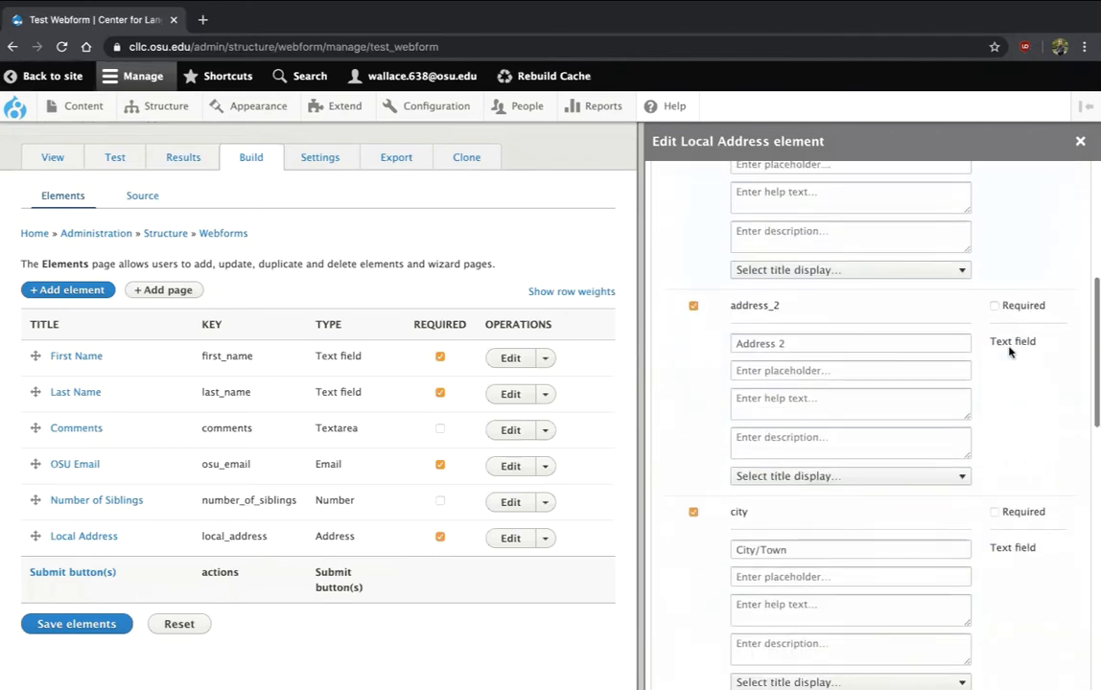
scroll(993, 342, down, 2)
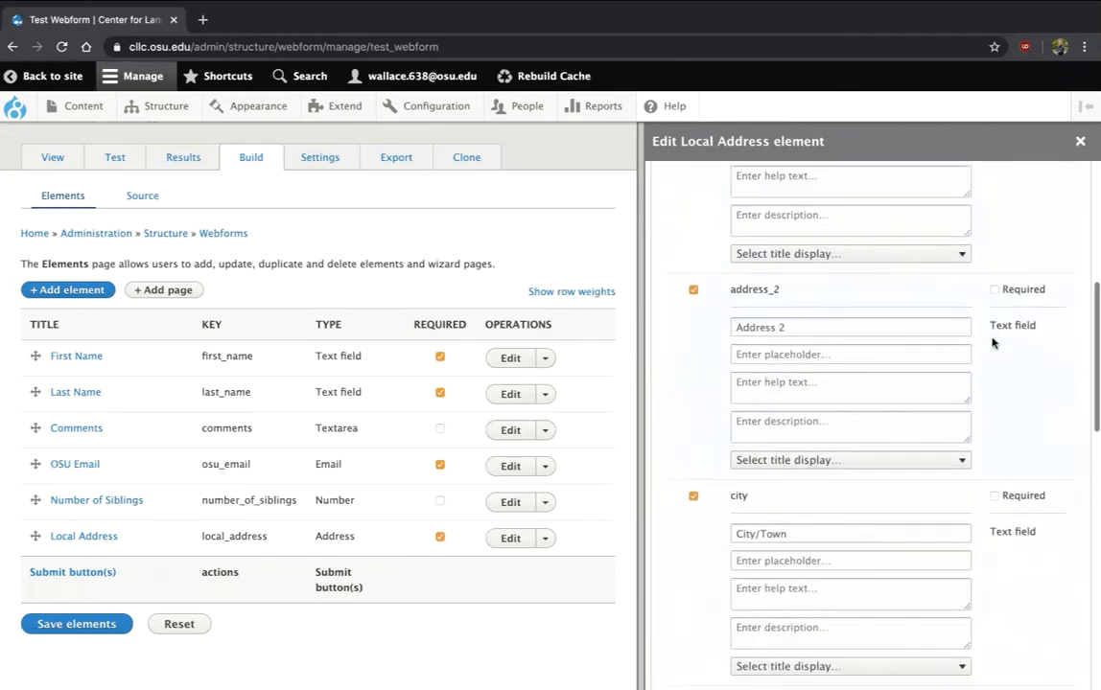
scroll(992, 343, down, 1)
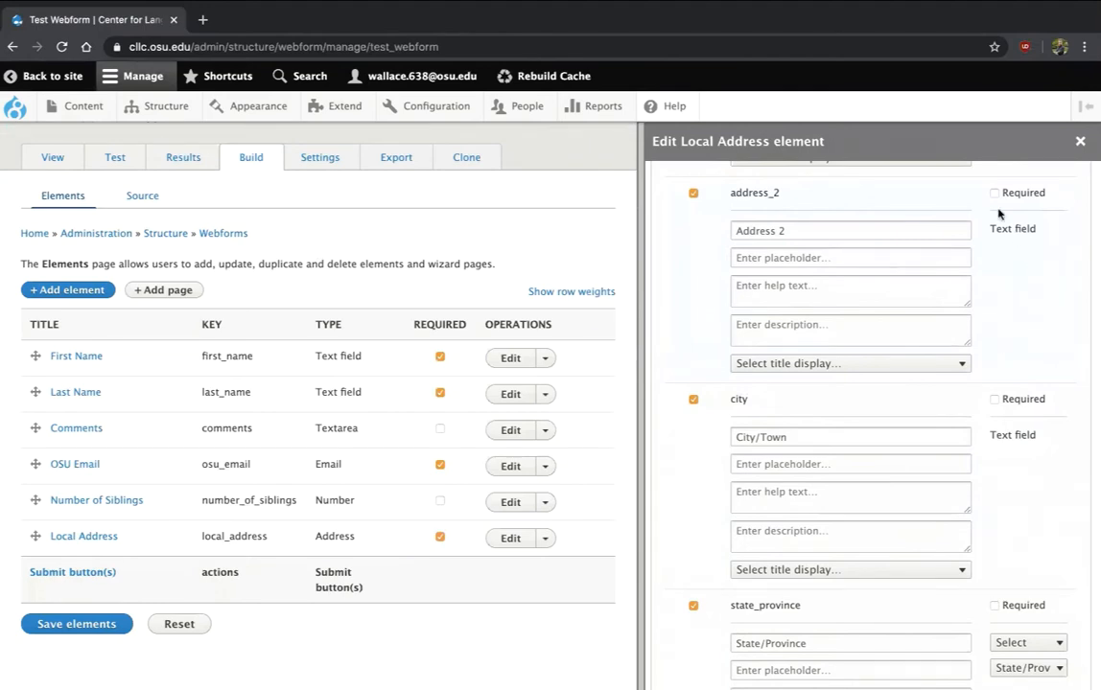
scroll(1035, 393, down, 2)
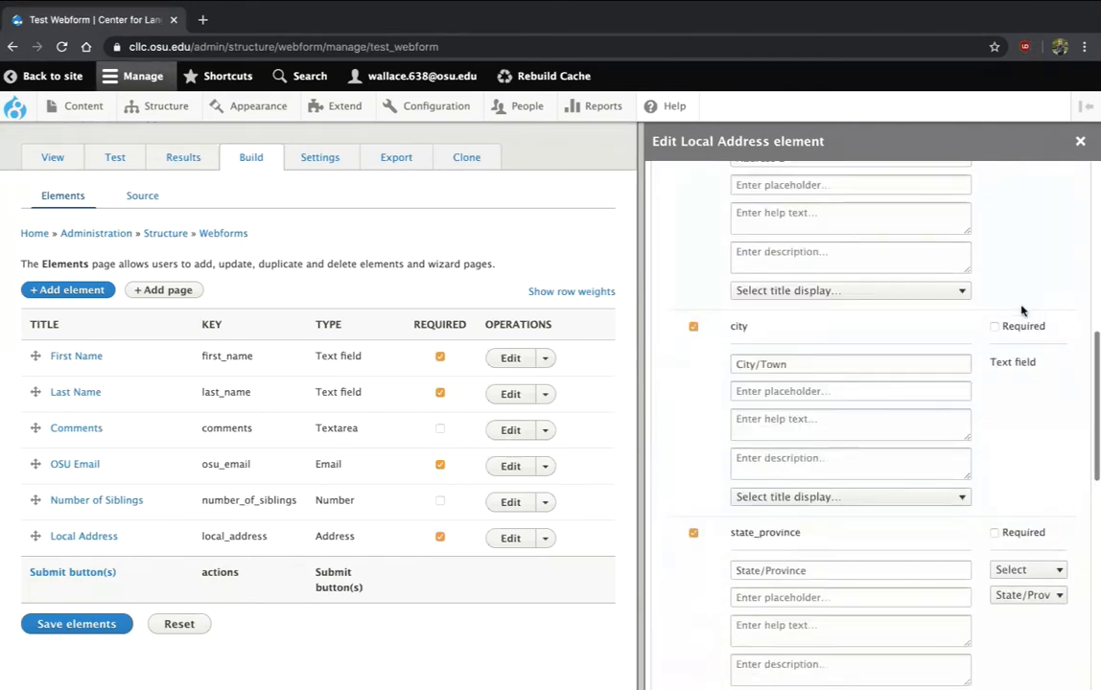
click(994, 325)
scroll(1002, 441, down, 3)
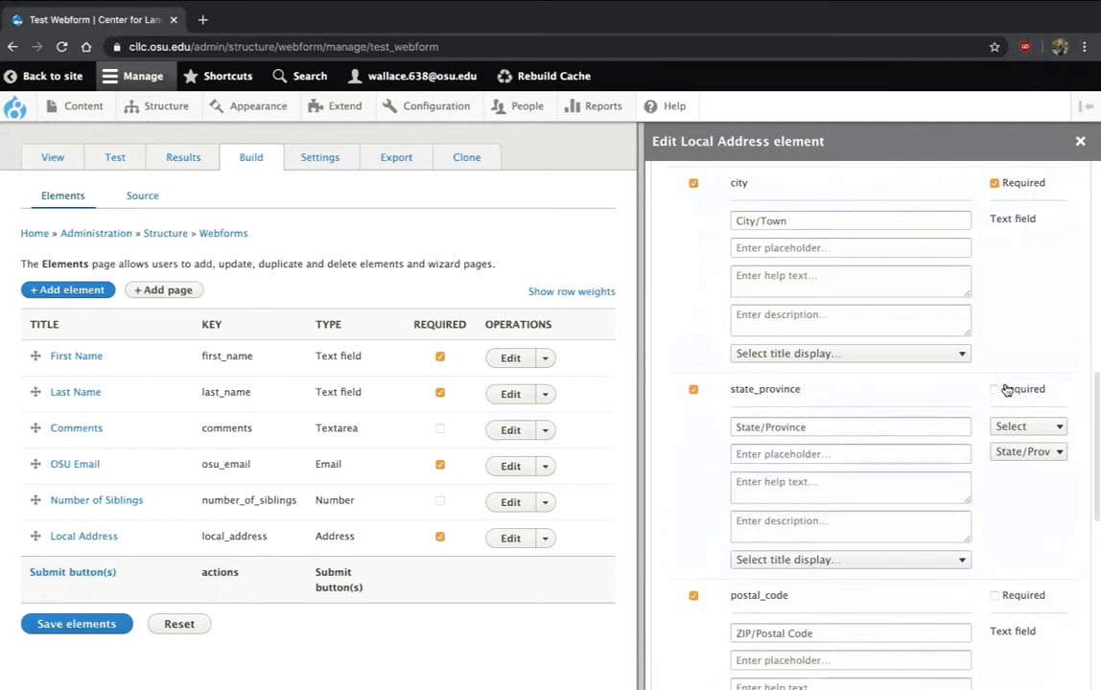
click(1001, 389)
scroll(1005, 388, down, 3)
click(1024, 438)
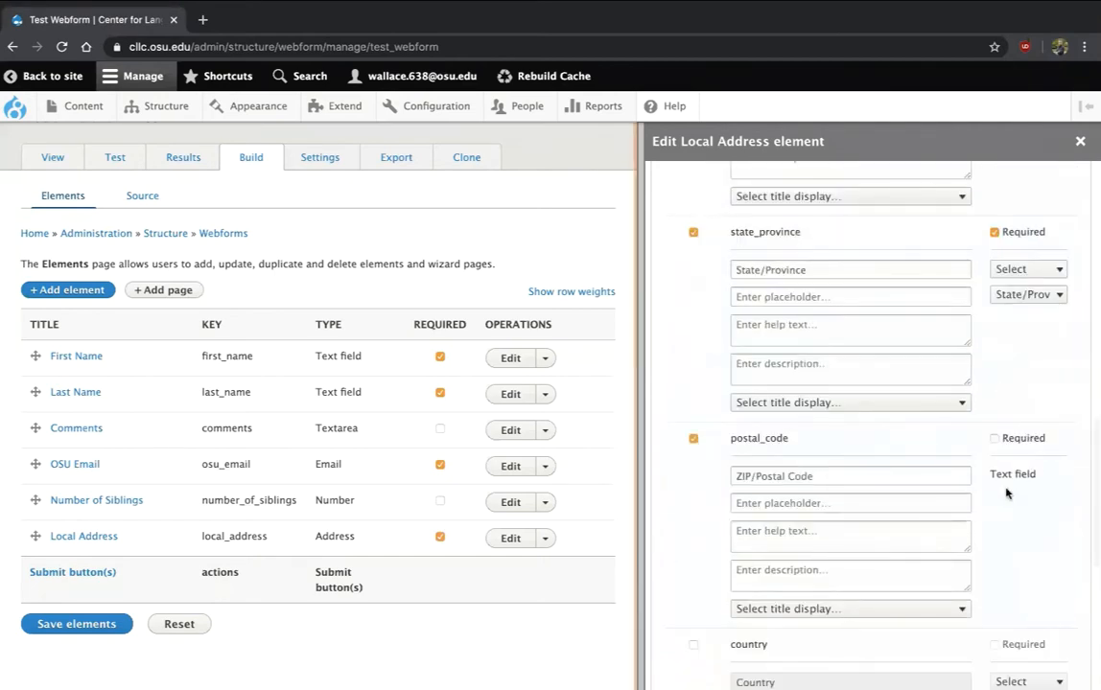
scroll(1026, 468, down, 5)
scroll(1026, 468, down, 3)
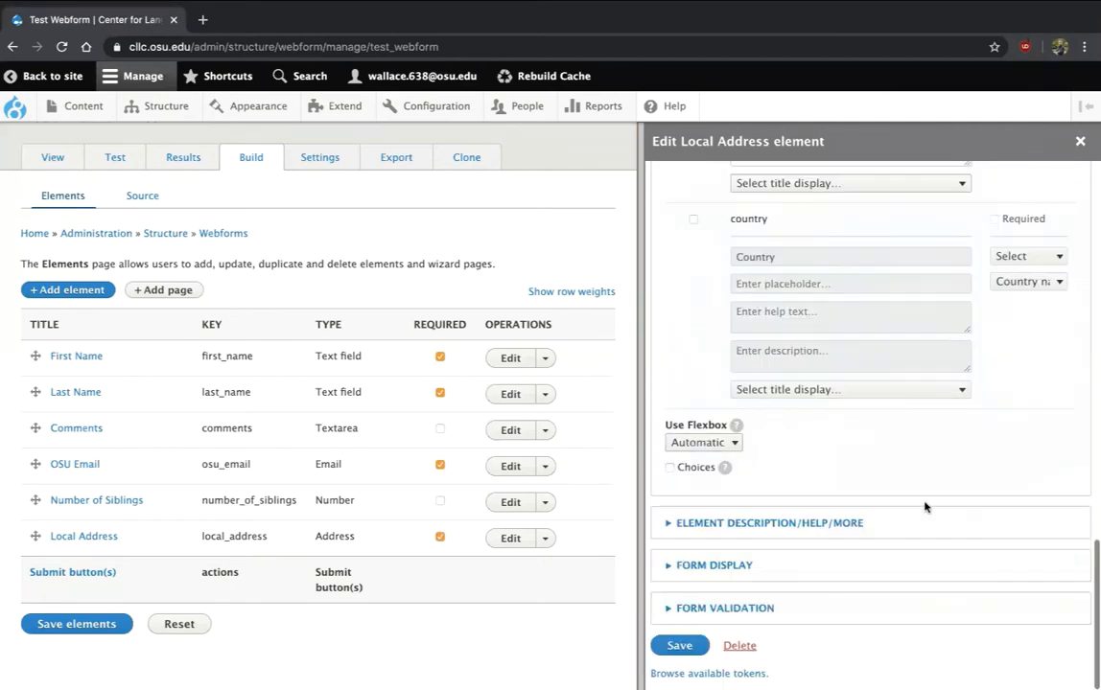
click(679, 644)
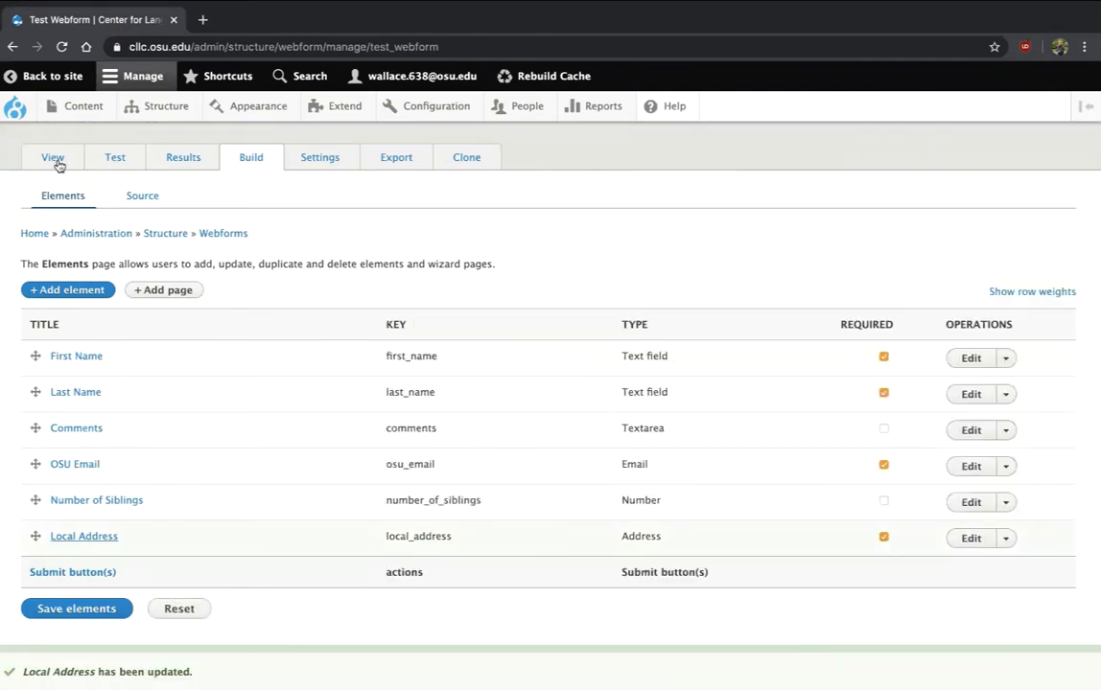
View the Test Webform page and check which address fields are marked as required
click(55, 160)
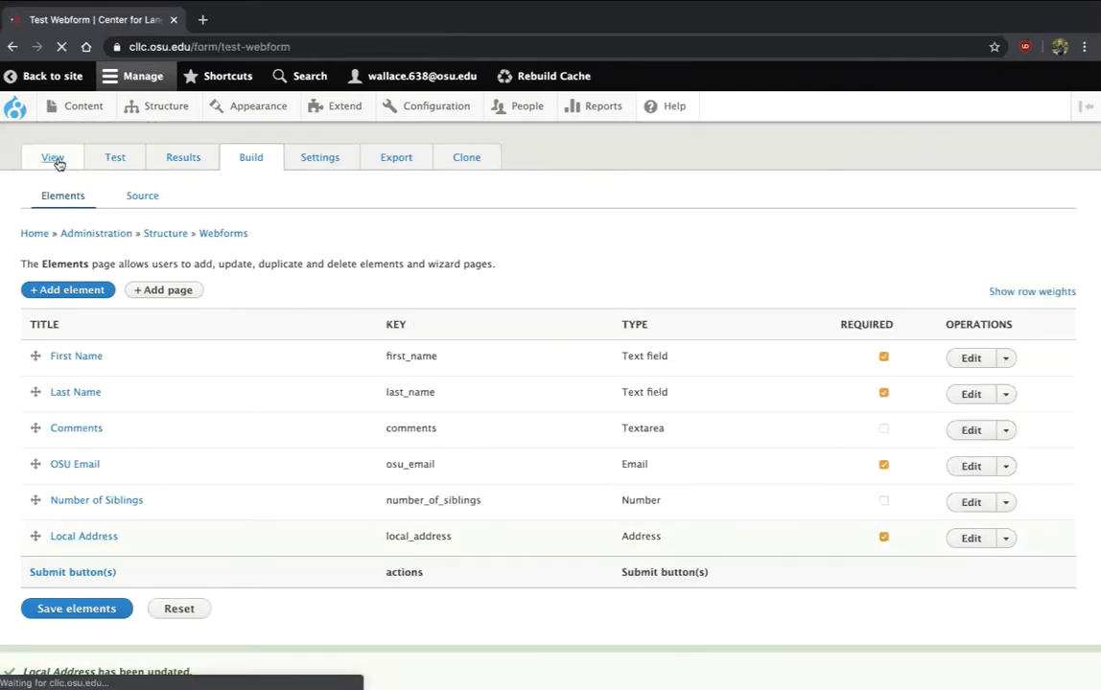
scroll(203, 413, down, 3)
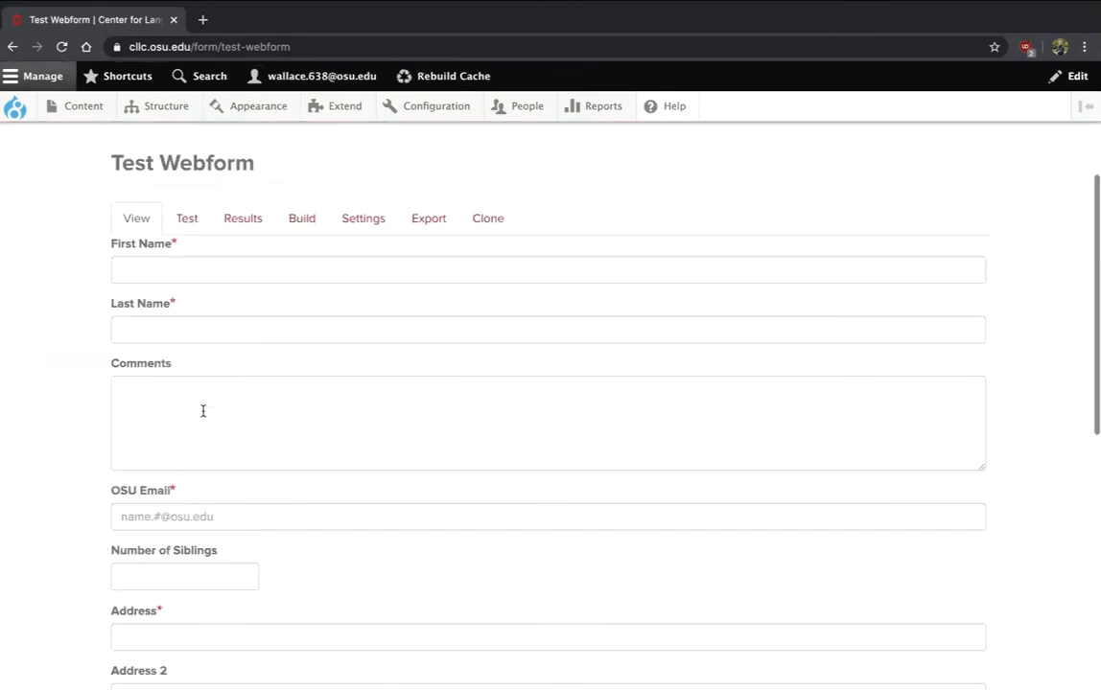
scroll(204, 412, down, 3)
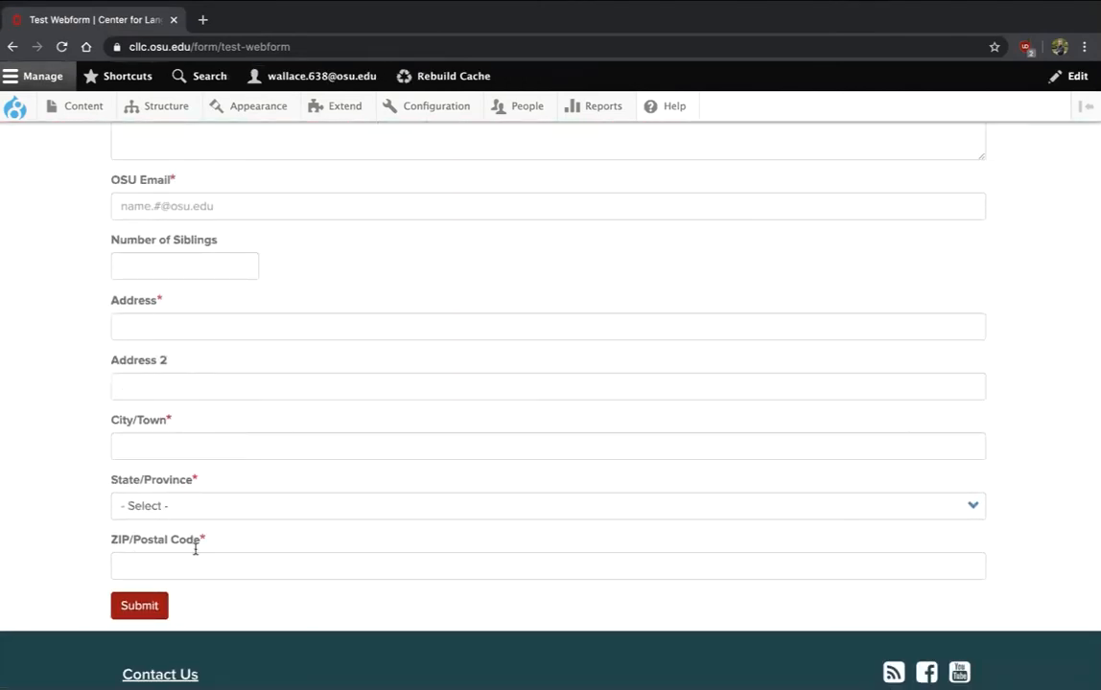
scroll(296, 563, up, 7)
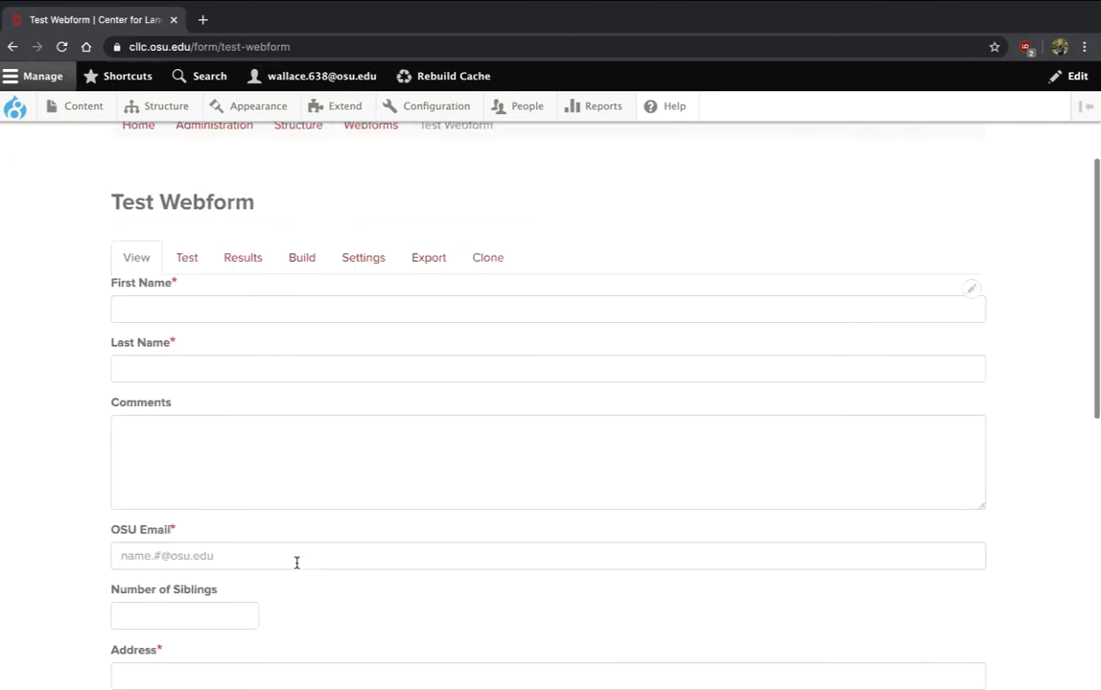
Return to building the webform, bring up the element selection and examine the available types through the markup and options elements
click(293, 402)
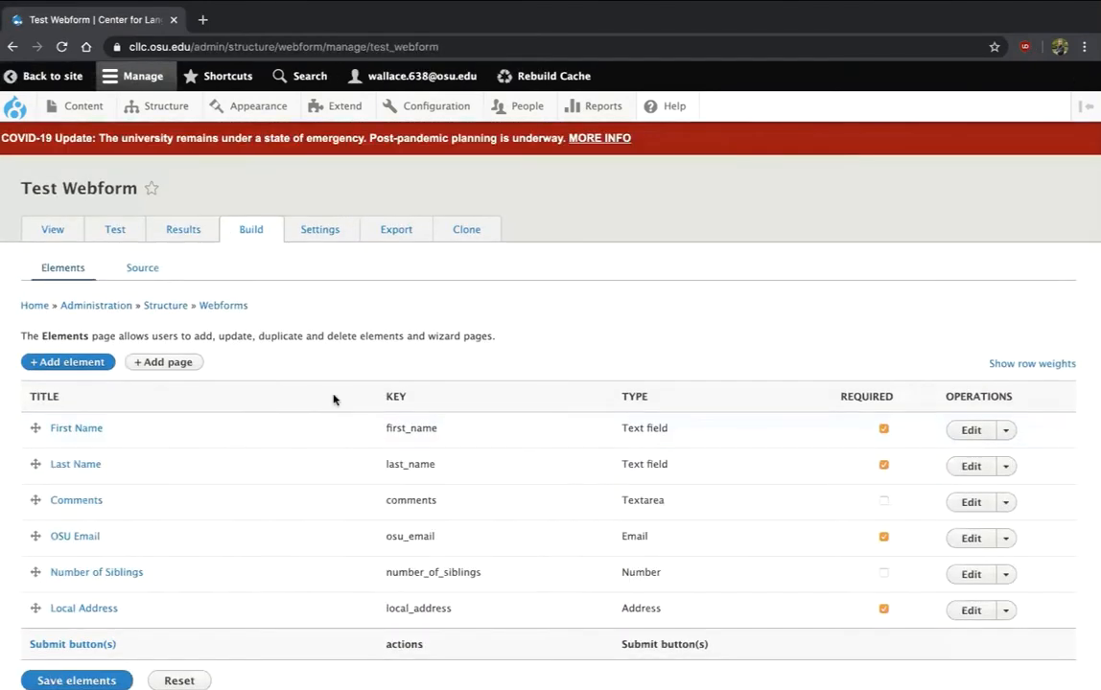
scroll(346, 510, down, 1)
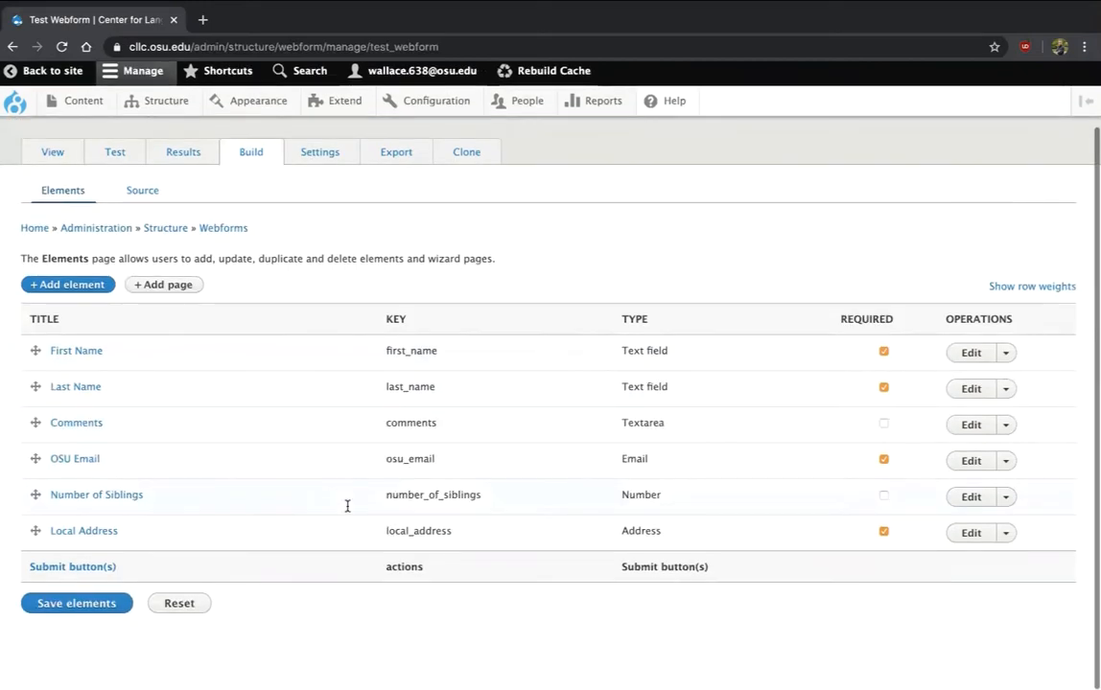
click(87, 286)
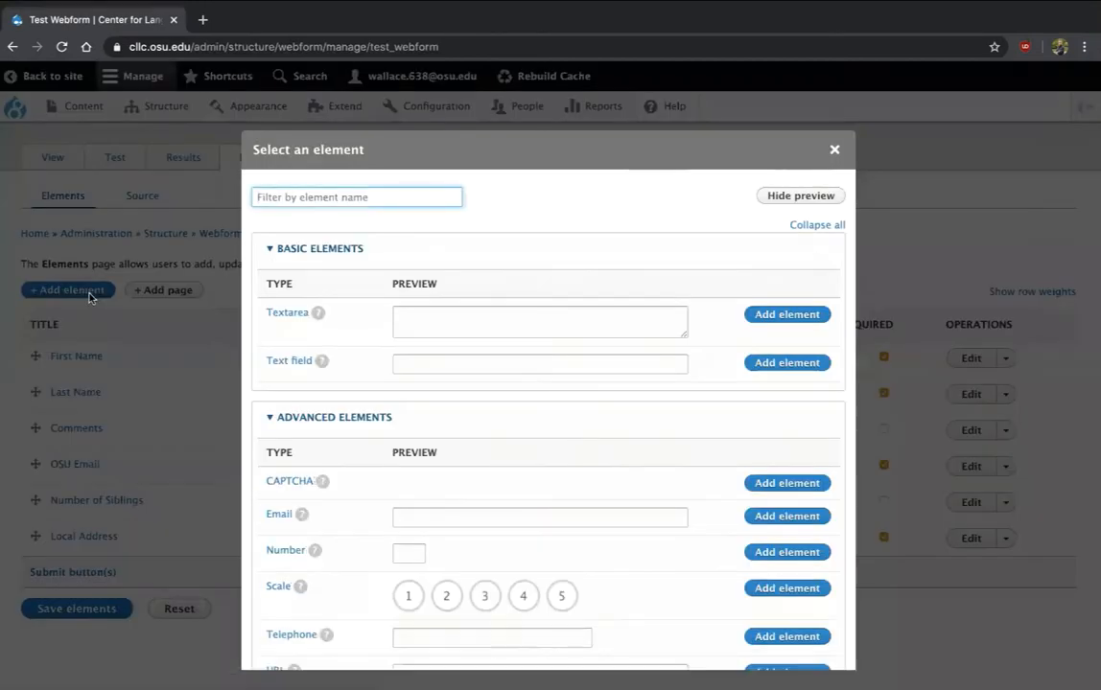
scroll(376, 339, down, 6)
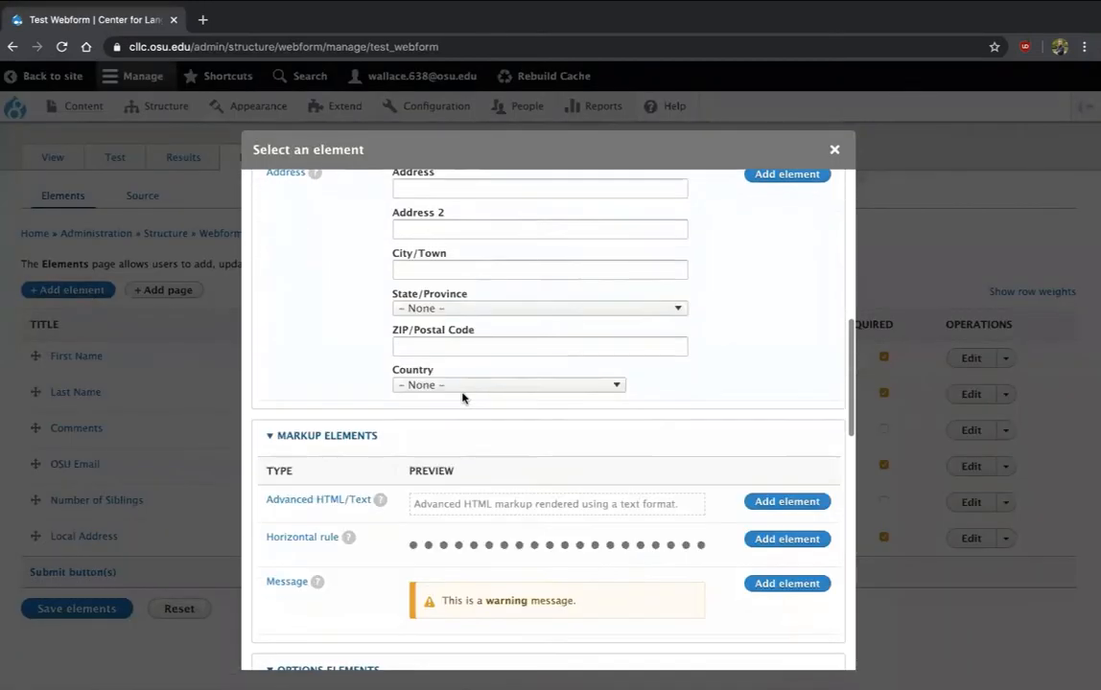
scroll(462, 395, down, 5)
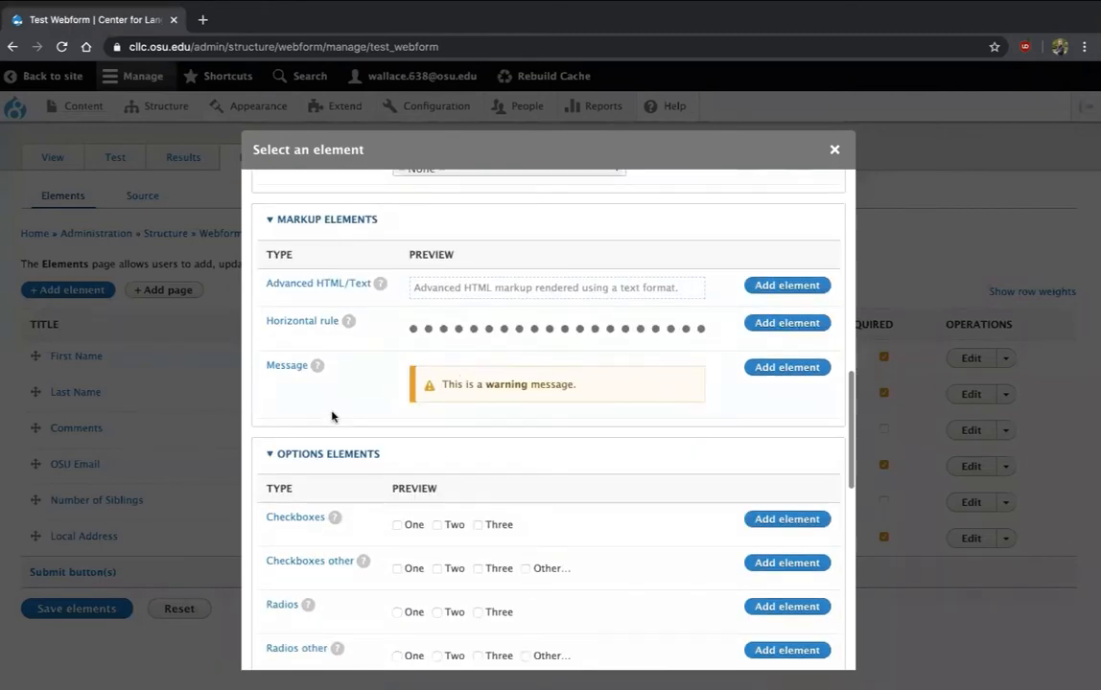
scroll(331, 416, down, 1)
scroll(334, 416, up, 7)
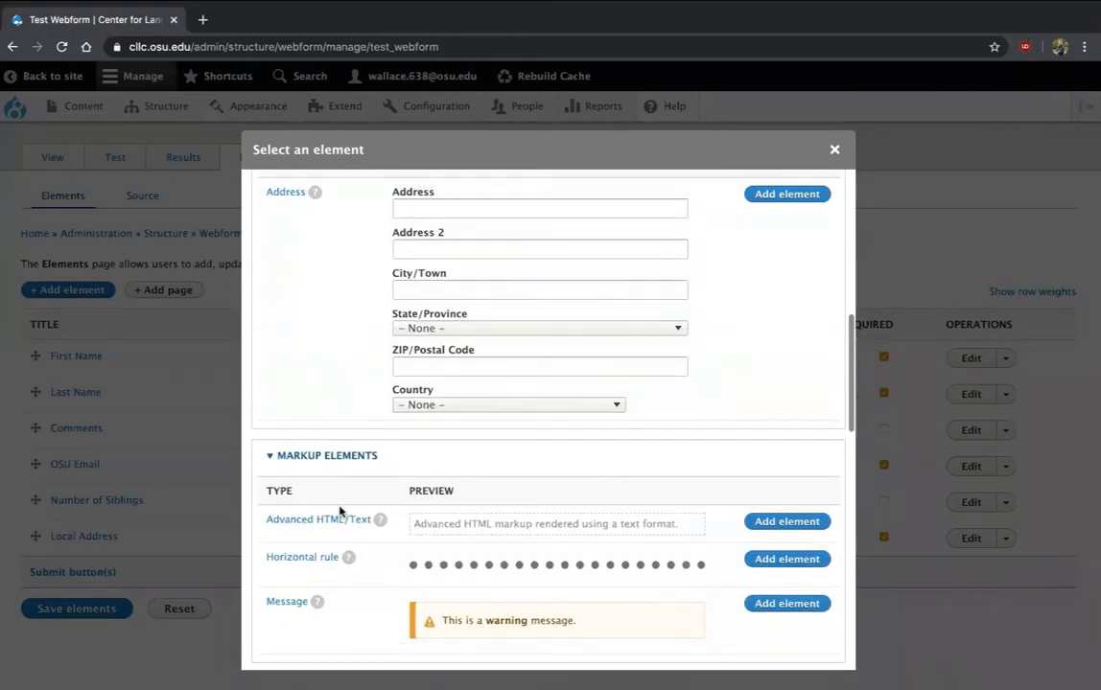
scroll(337, 460, up, 5)
scroll(346, 288, up, 5)
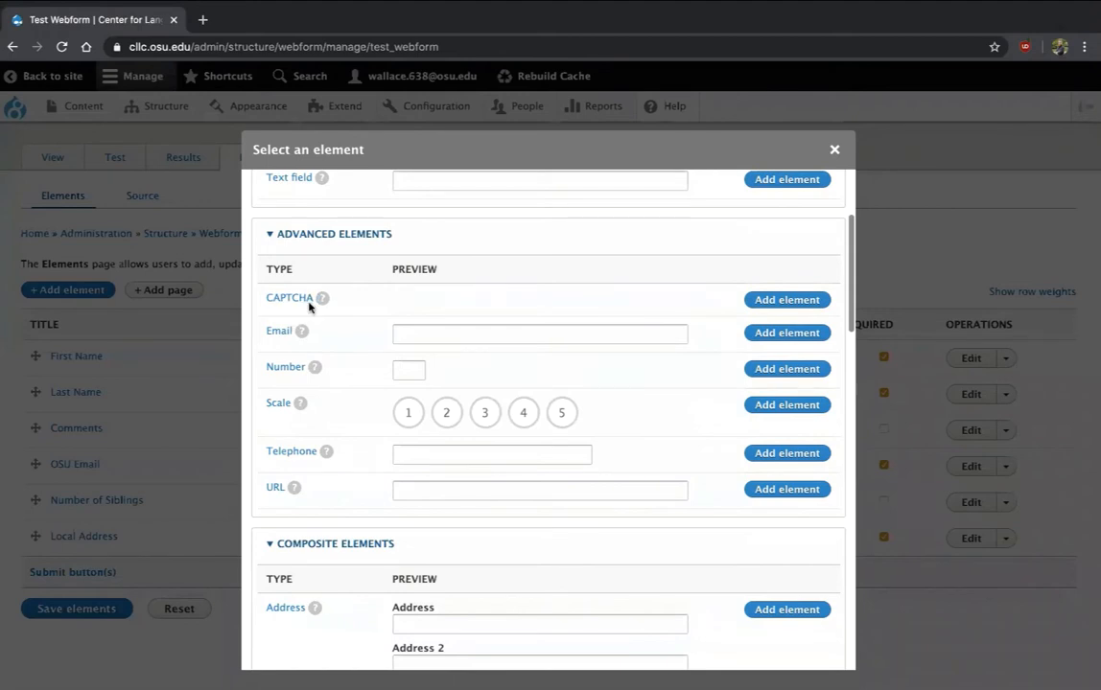
scroll(309, 307, down, 7)
scroll(309, 307, down, 12)
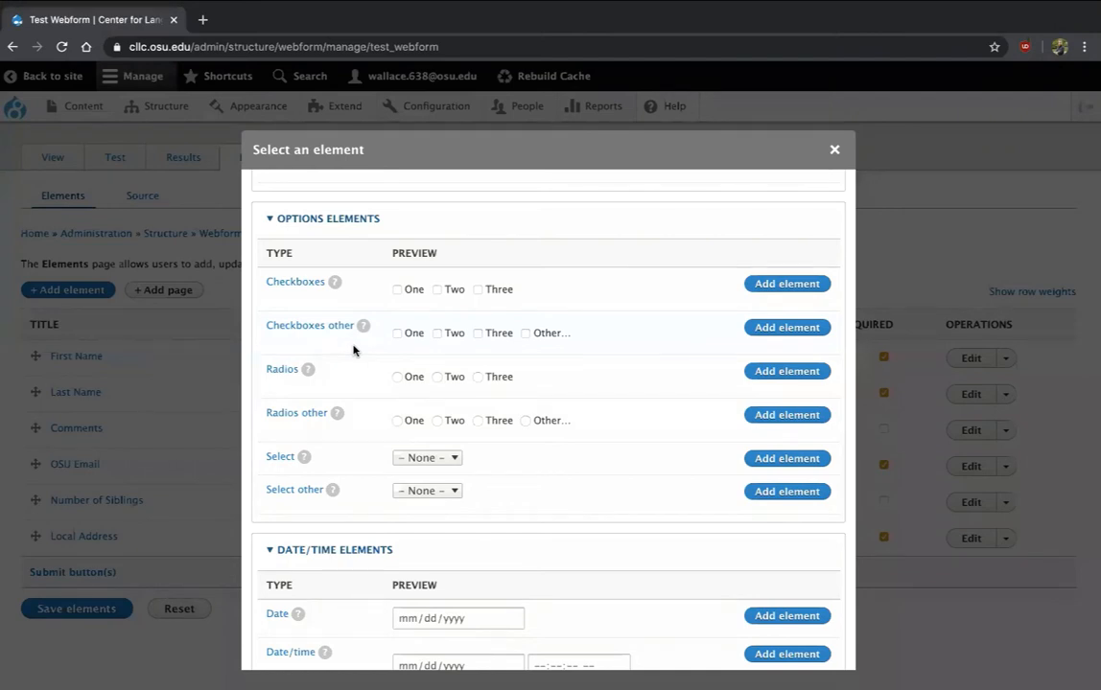
Try out multiple selections in the Checkboxes preview, clear them, and compare with choosing Two and Three in the Radios preview
click(397, 290)
click(438, 290)
click(478, 289)
click(397, 289)
click(437, 288)
click(477, 289)
click(437, 378)
click(478, 378)
scroll(485, 445, down, 1)
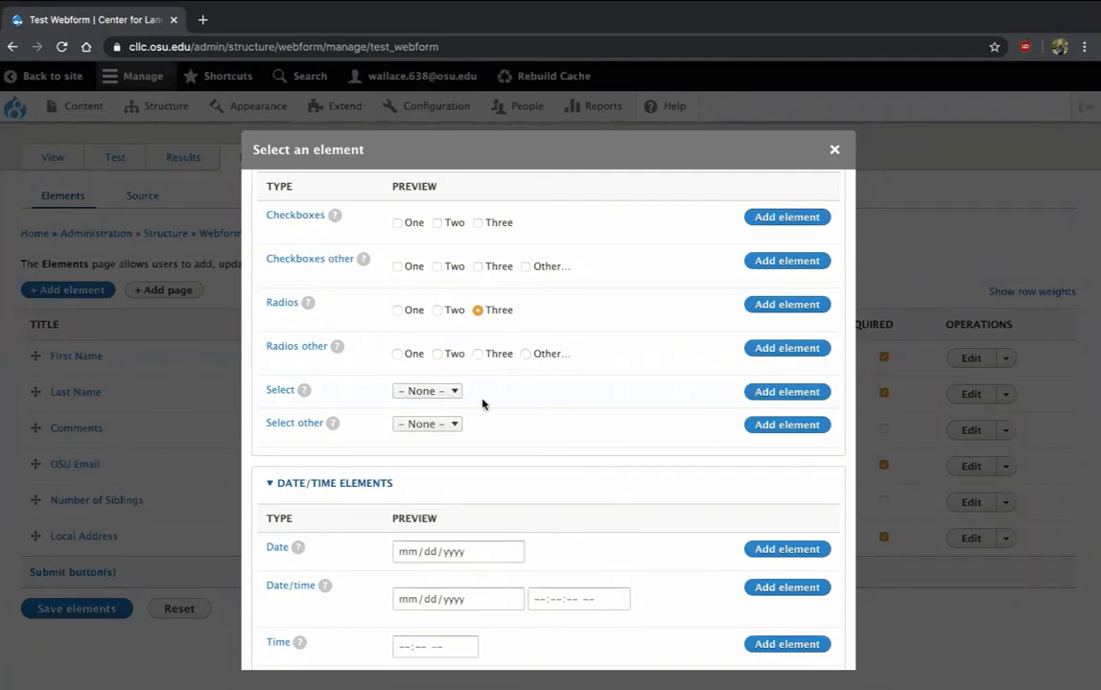
Start a new Radios element titled "Academic Rank" and bring its custom option settings into view
click(805, 306)
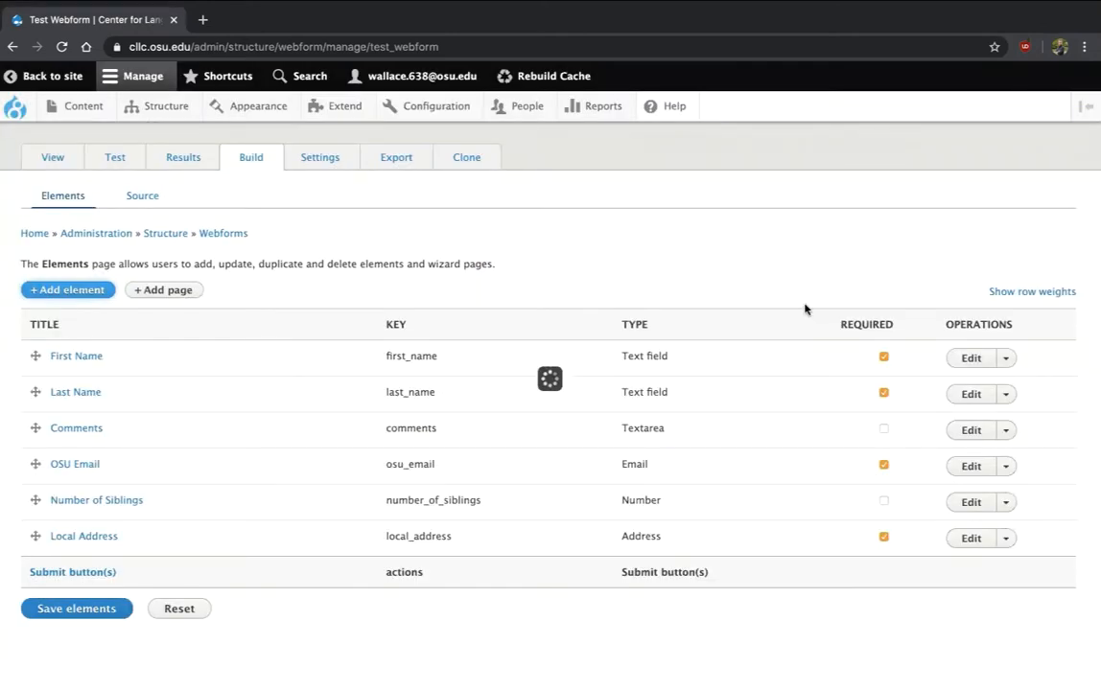
text(A)
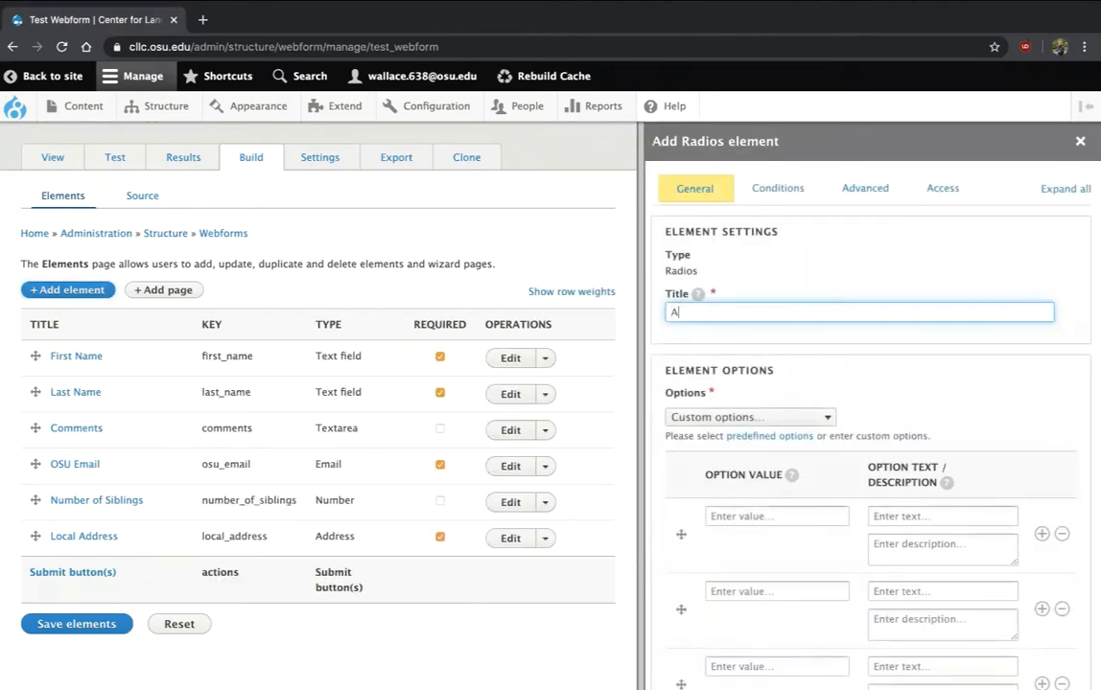
text(cademic Rank)
scroll(847, 420, down, 3)
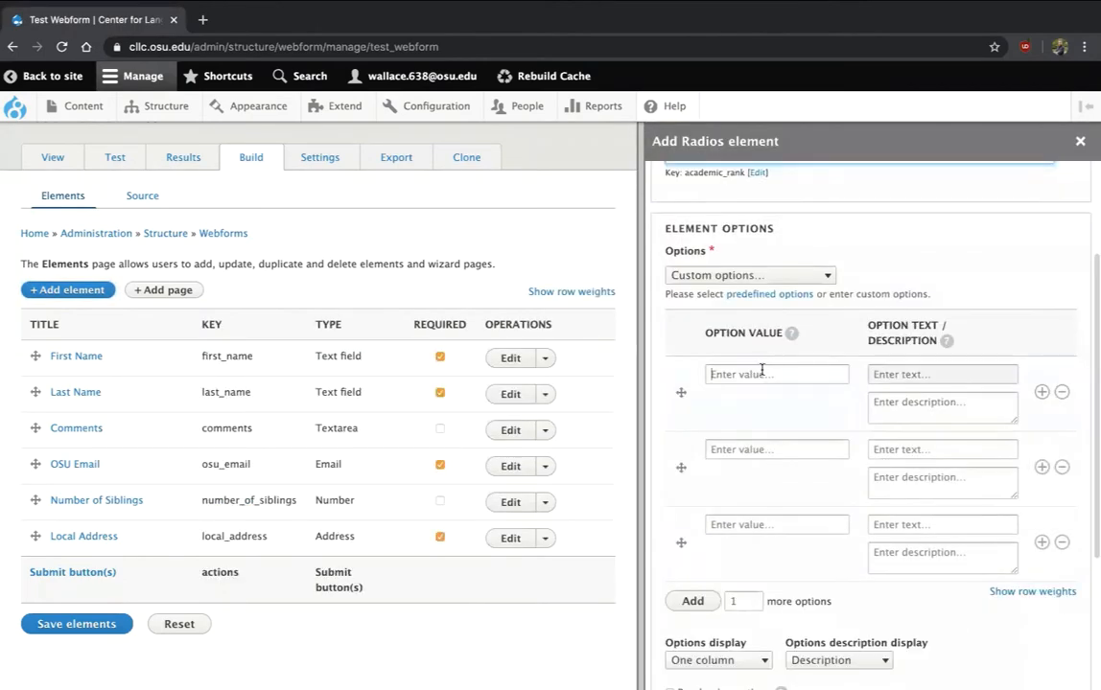
Enter Freshman, Sophomore and Junior as the first three custom option values of the Academic Rank radios
click(762, 373)
text(Freshman)
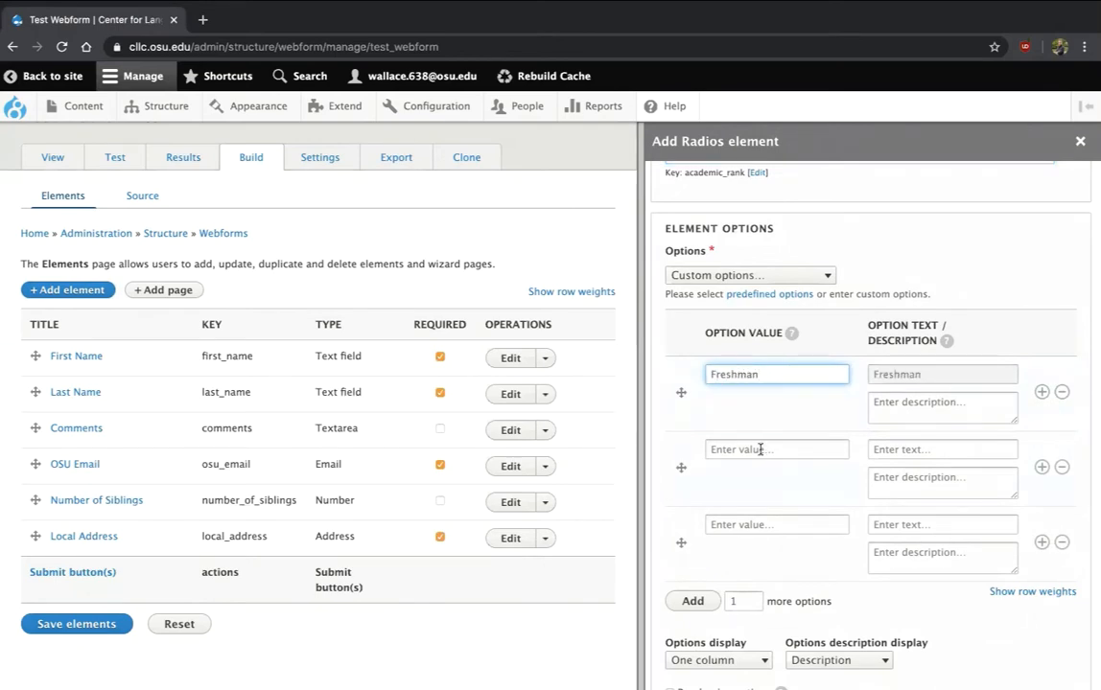
click(760, 450)
text(Sophomore)
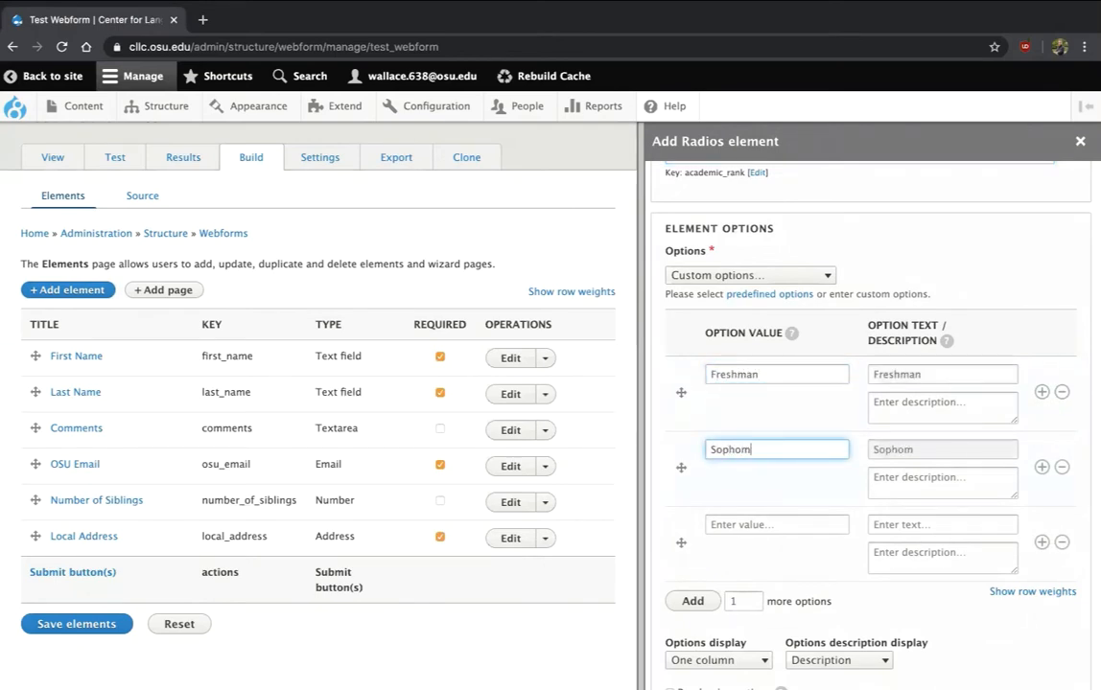
click(772, 530)
text(Junior)
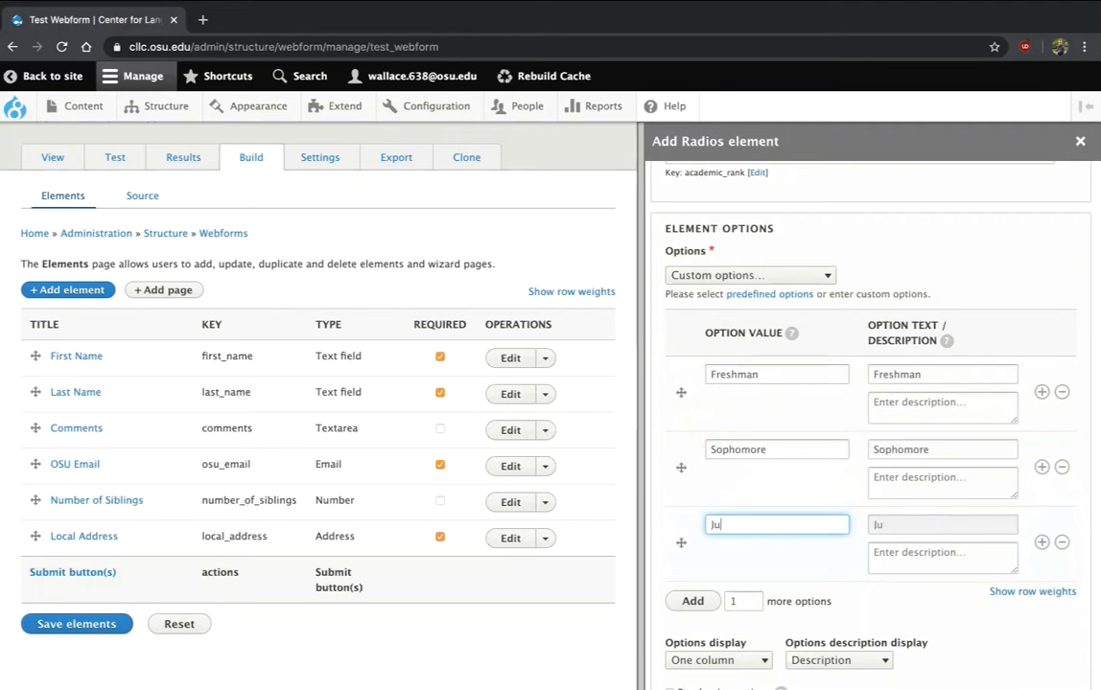
Add a fourth option row with the value Senior and save the Academic Rank element
click(692, 601)
scroll(692, 604, down, 3)
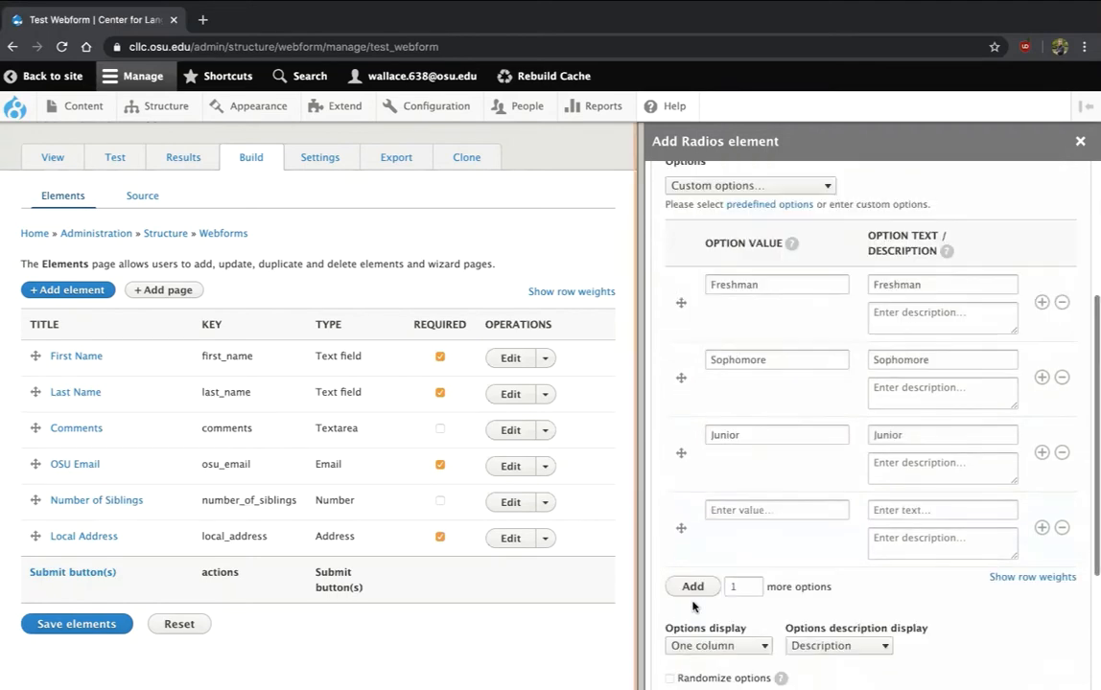
click(765, 455)
text(Senior)
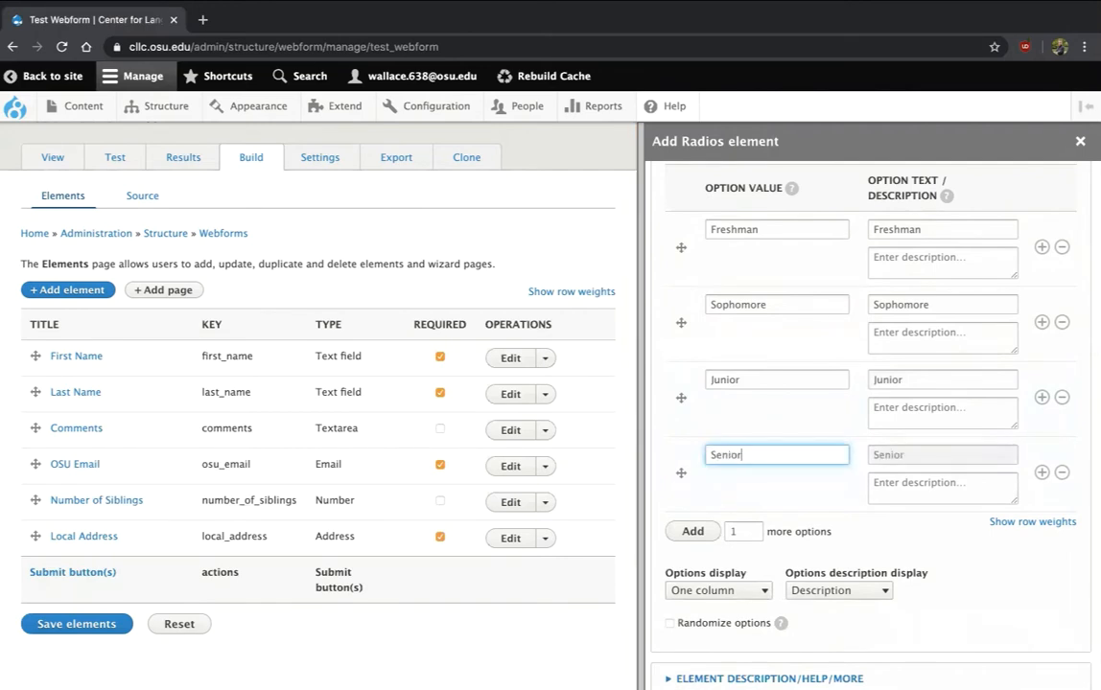
scroll(808, 498, down, 4)
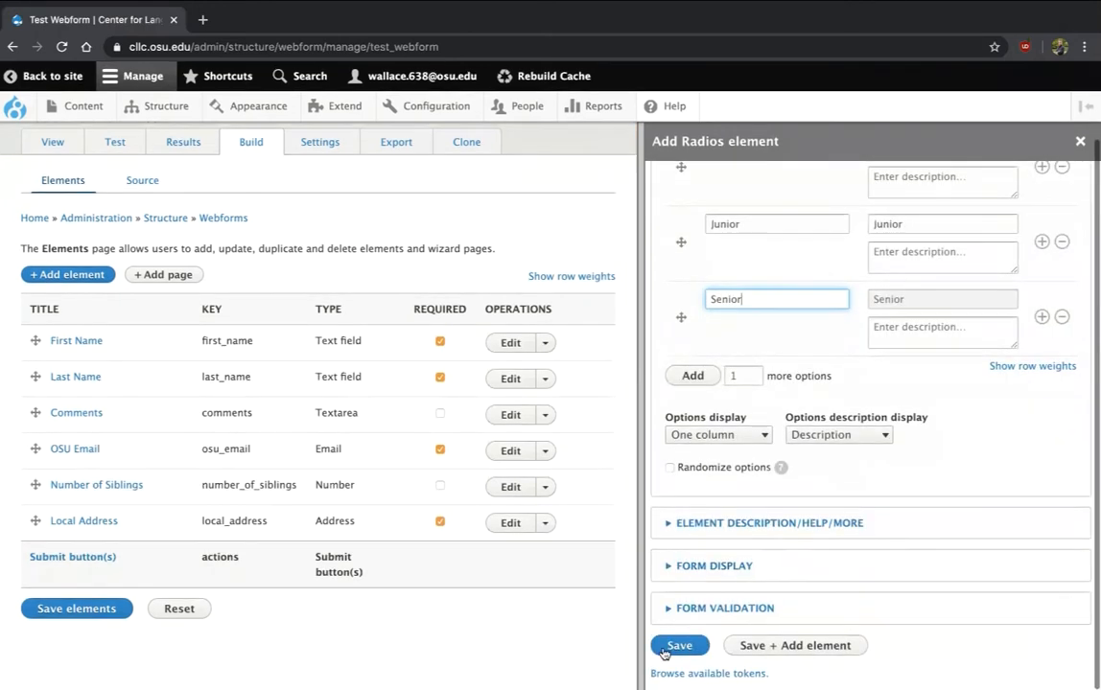
click(671, 647)
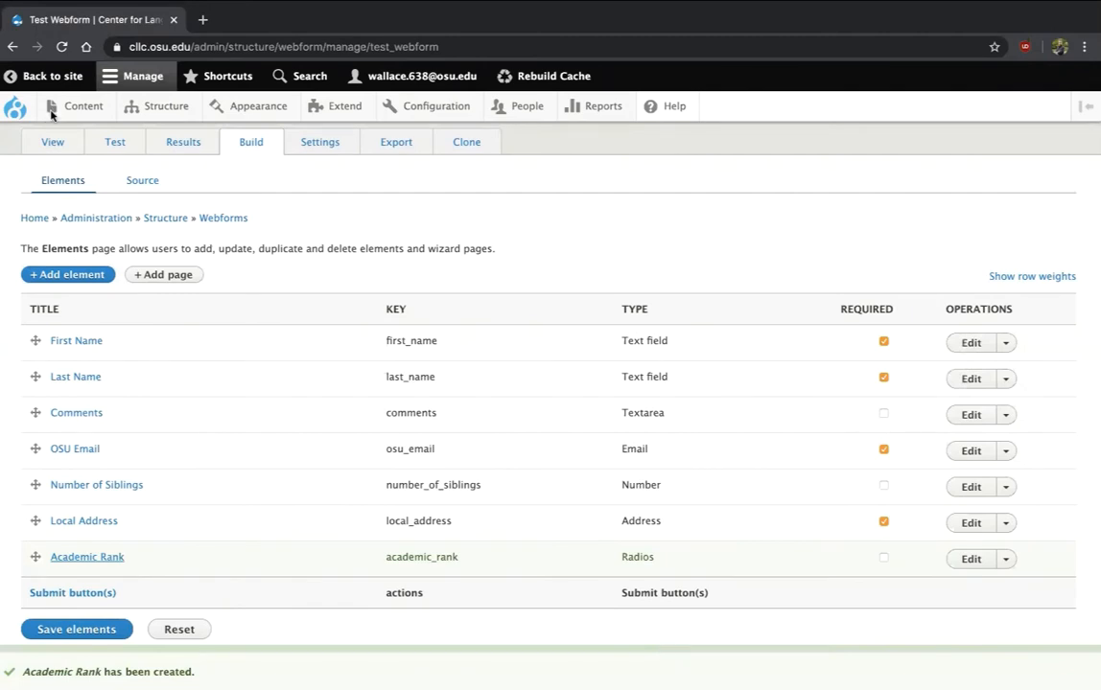
View the Test Webform page in a separate browser tab and check how the Academic Rank choices are presented
mouse_move(58, 113)
right_click(59, 139)
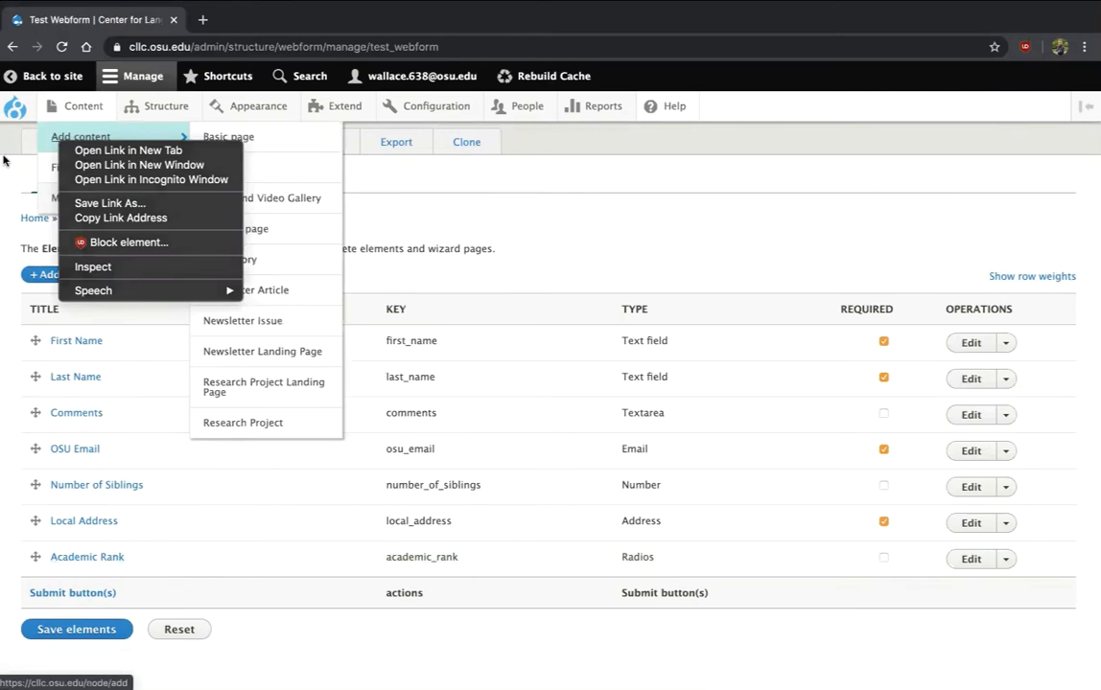
click(3, 160)
right_click(65, 150)
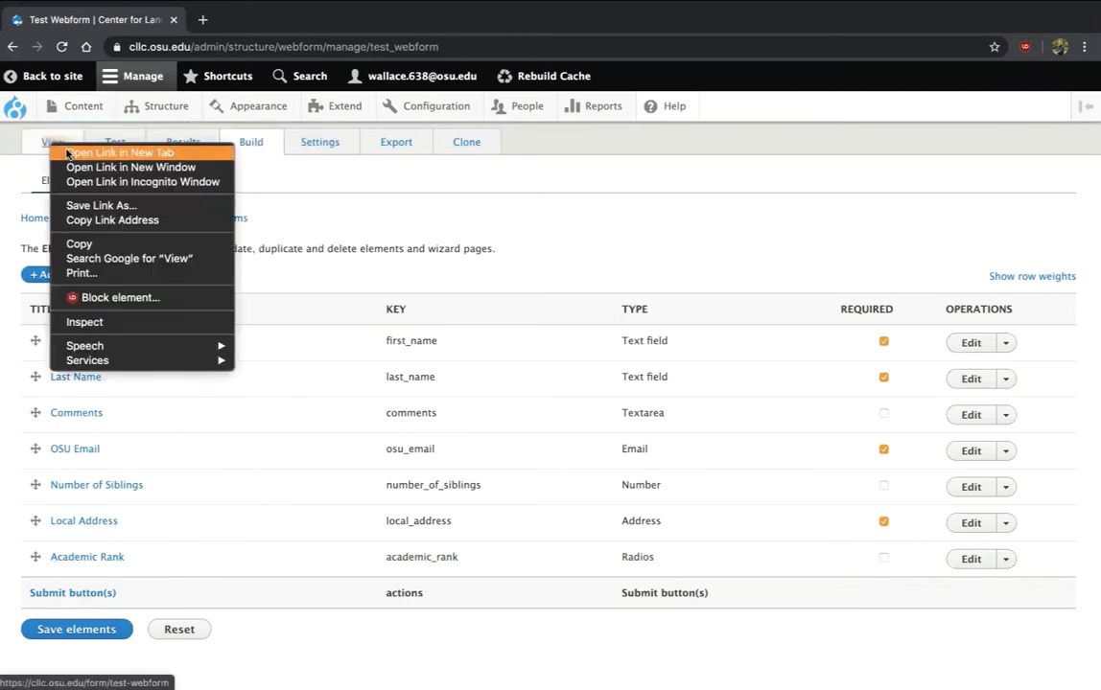
click(65, 152)
click(223, 21)
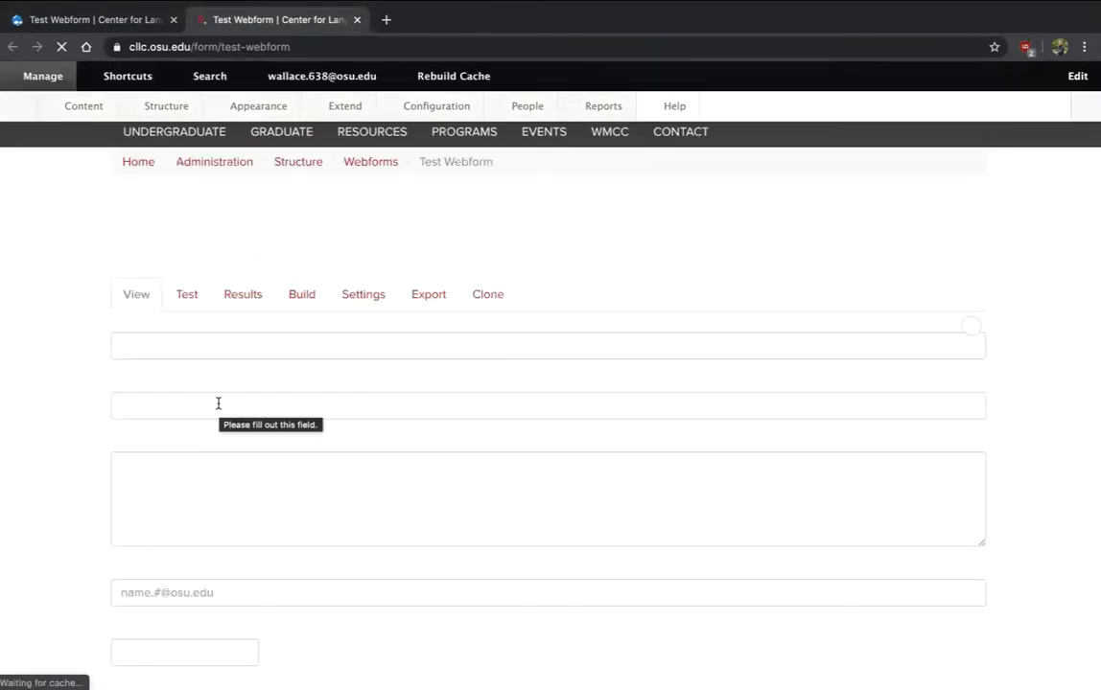
scroll(219, 403, down, 10)
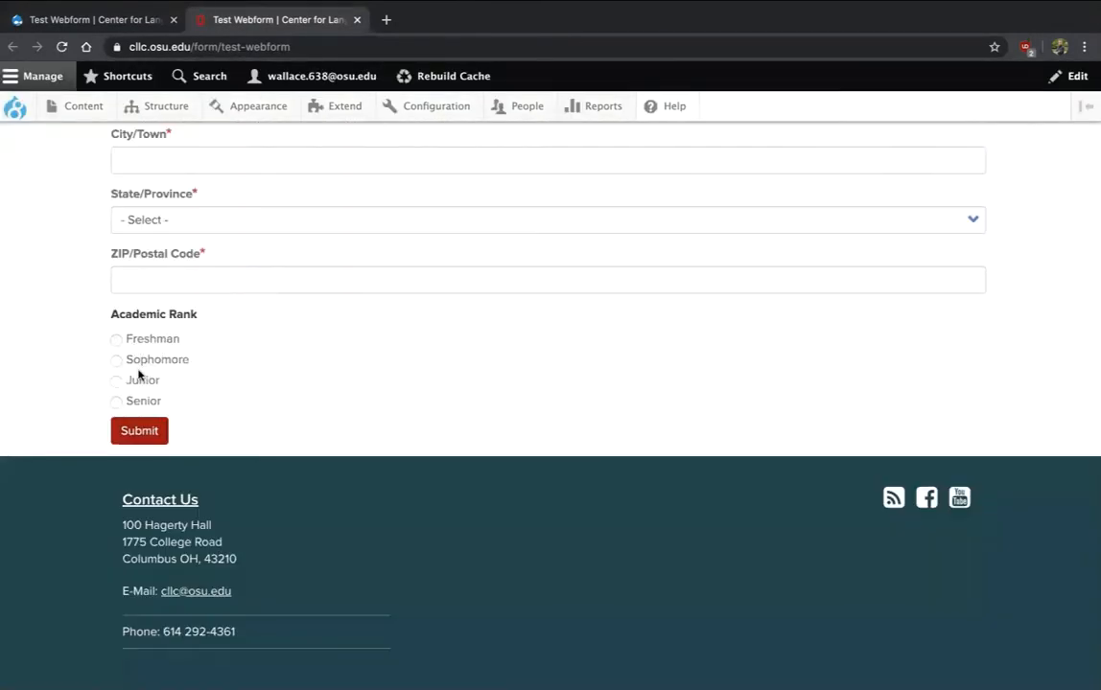
Return to building the webform and review the available options element types, leaving the selection without adding one
click(73, 22)
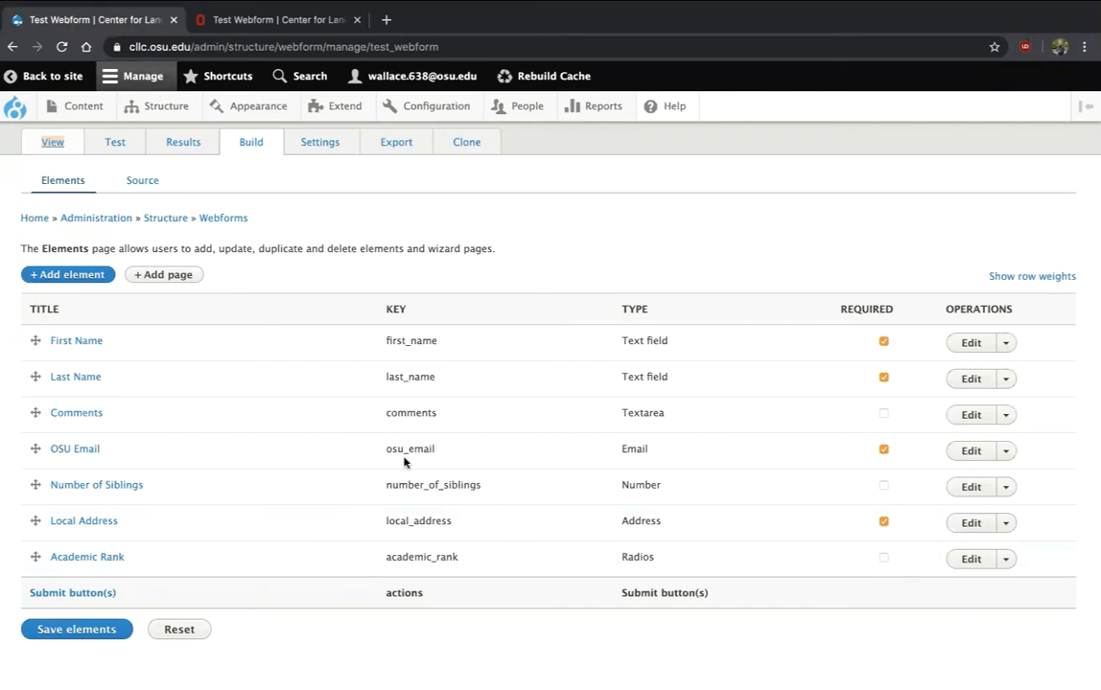
click(34, 274)
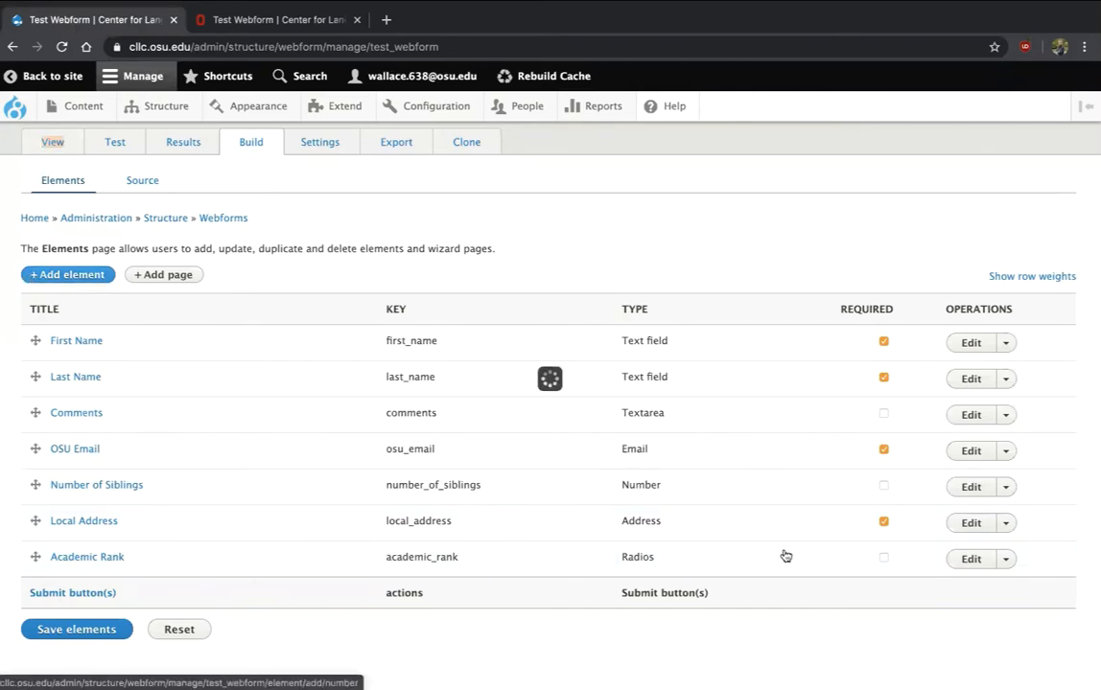
scroll(784, 556, down, 2)
scroll(784, 556, down, 10)
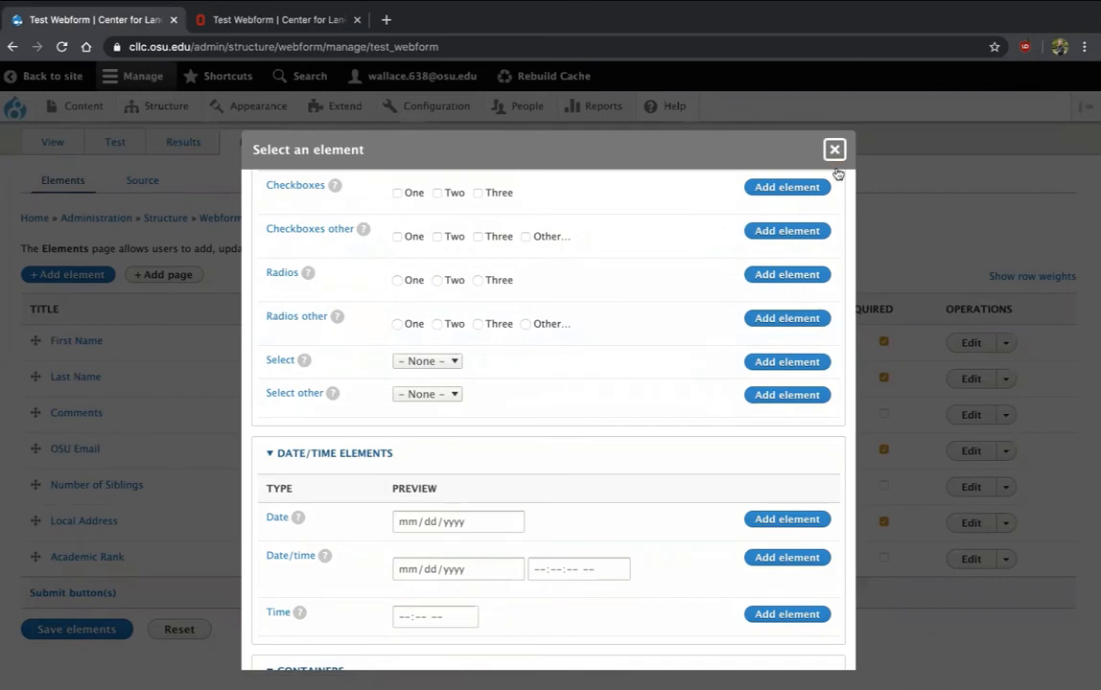
click(835, 151)
Edit the Academic Rank element and change its type from Radios to Radios other
click(971, 563)
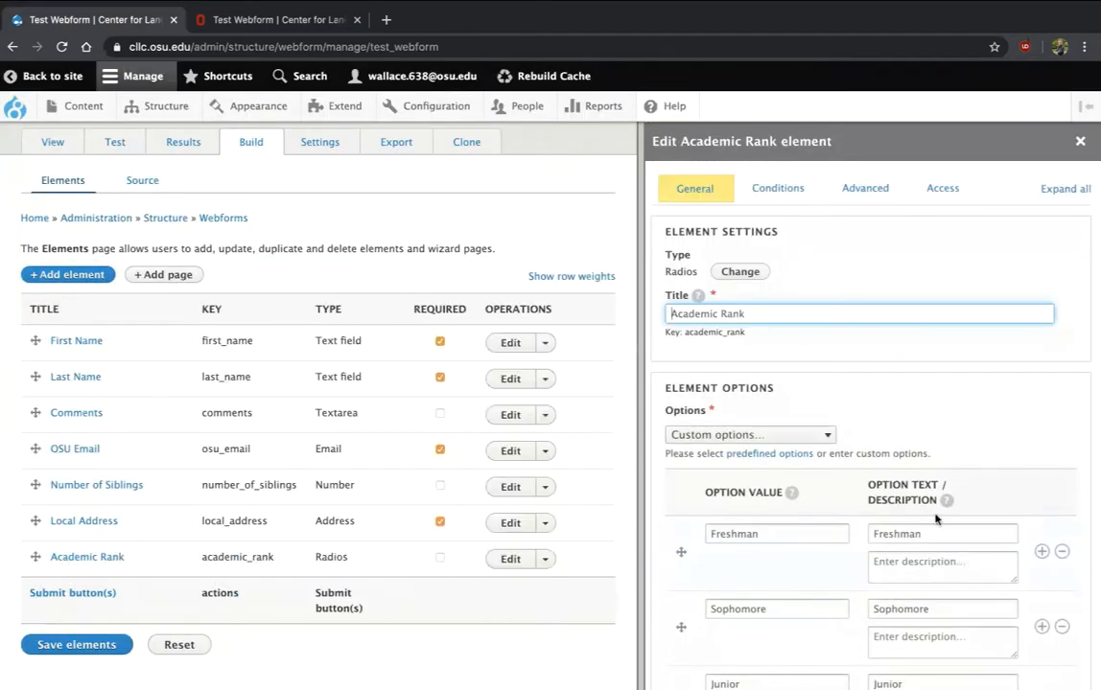
click(740, 273)
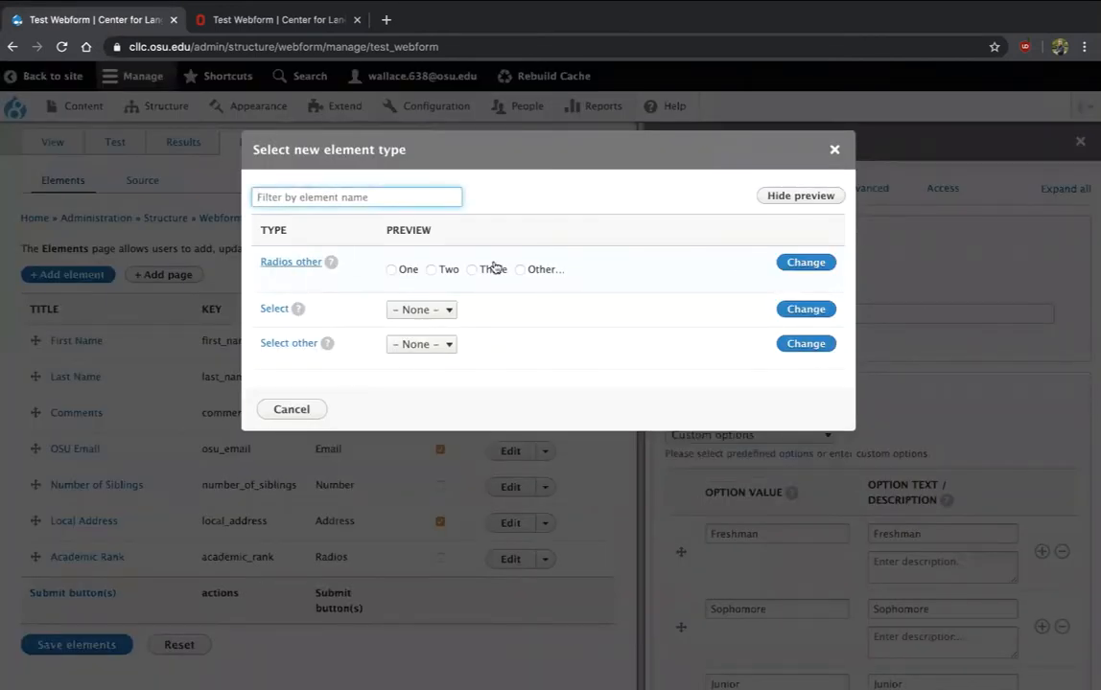
mouse_move(331, 263)
click(805, 262)
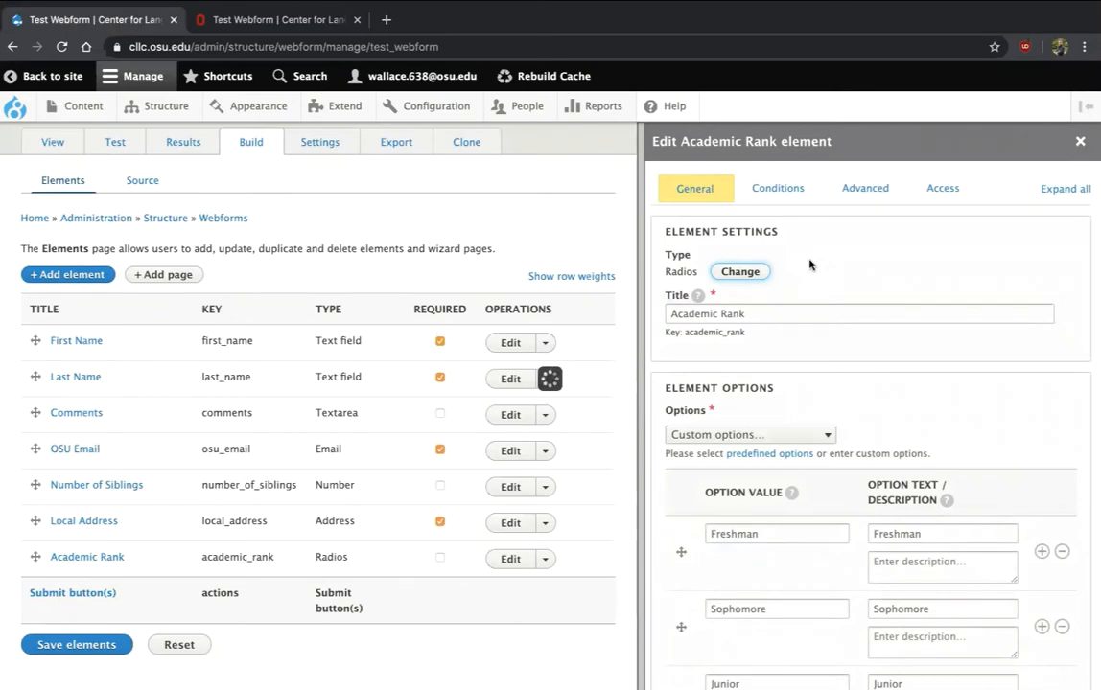
Save the Academic Rank element after reviewing its other option settings, make it required, and save the webform's elements
scroll(811, 319, down, 3)
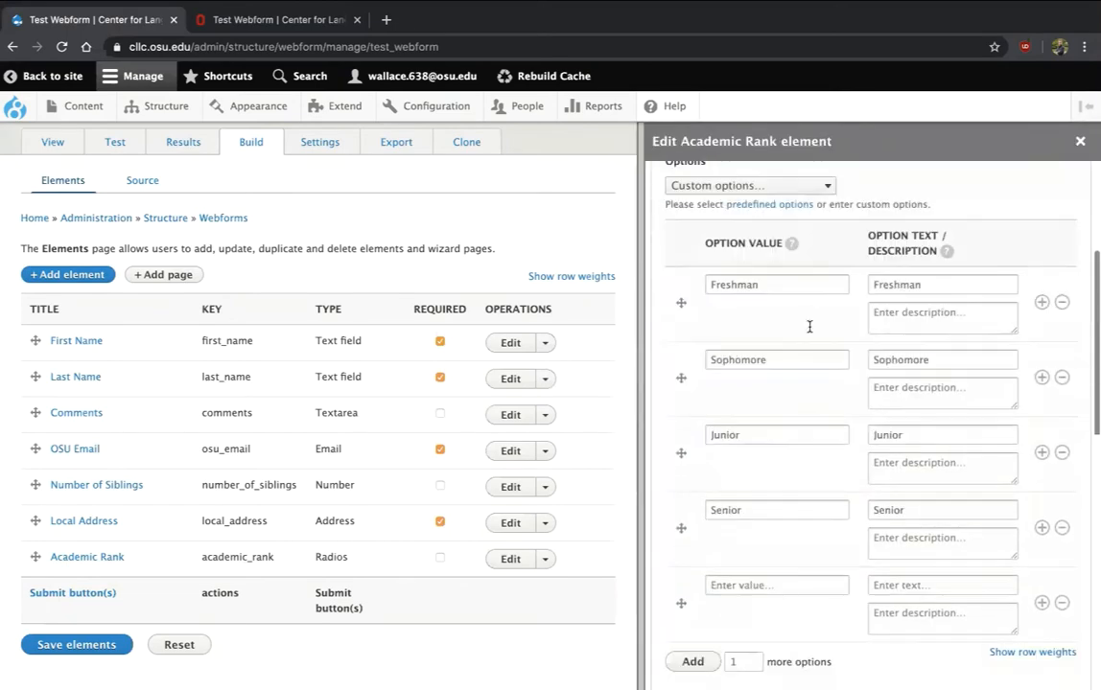
scroll(809, 327, down, 10)
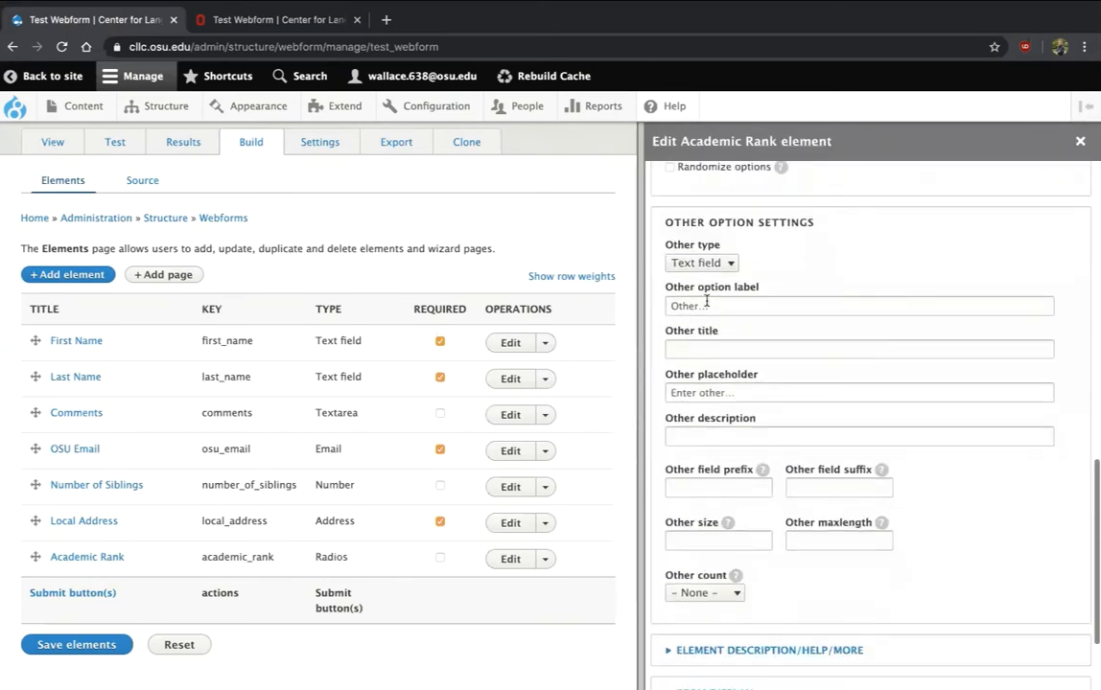
scroll(733, 450, down, 5)
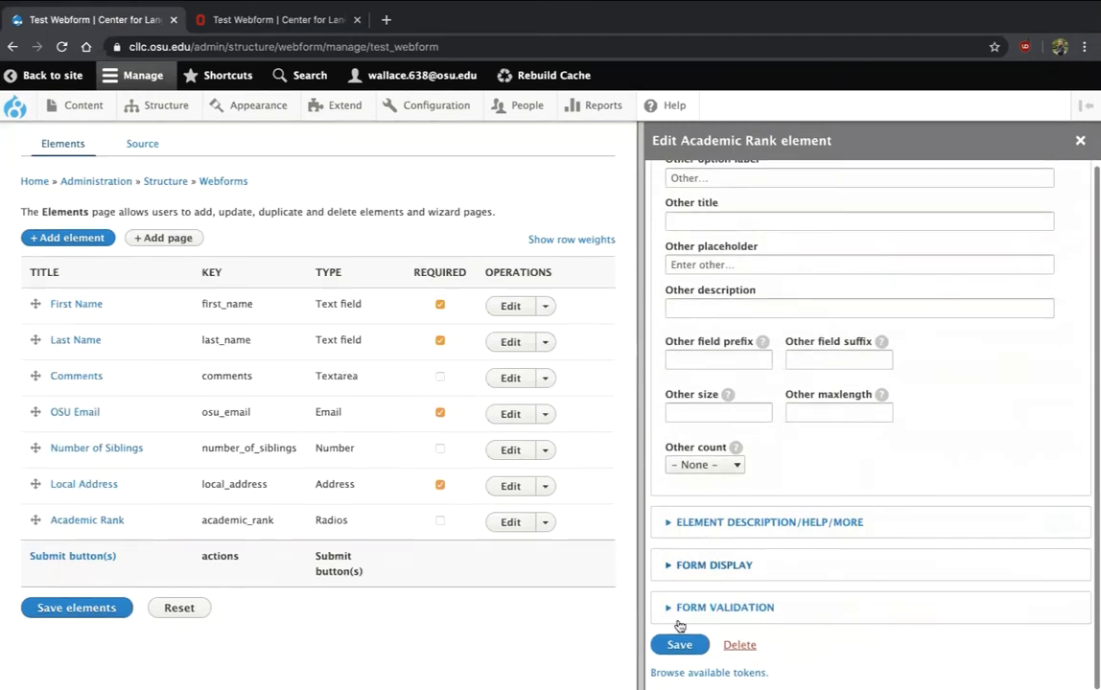
click(676, 646)
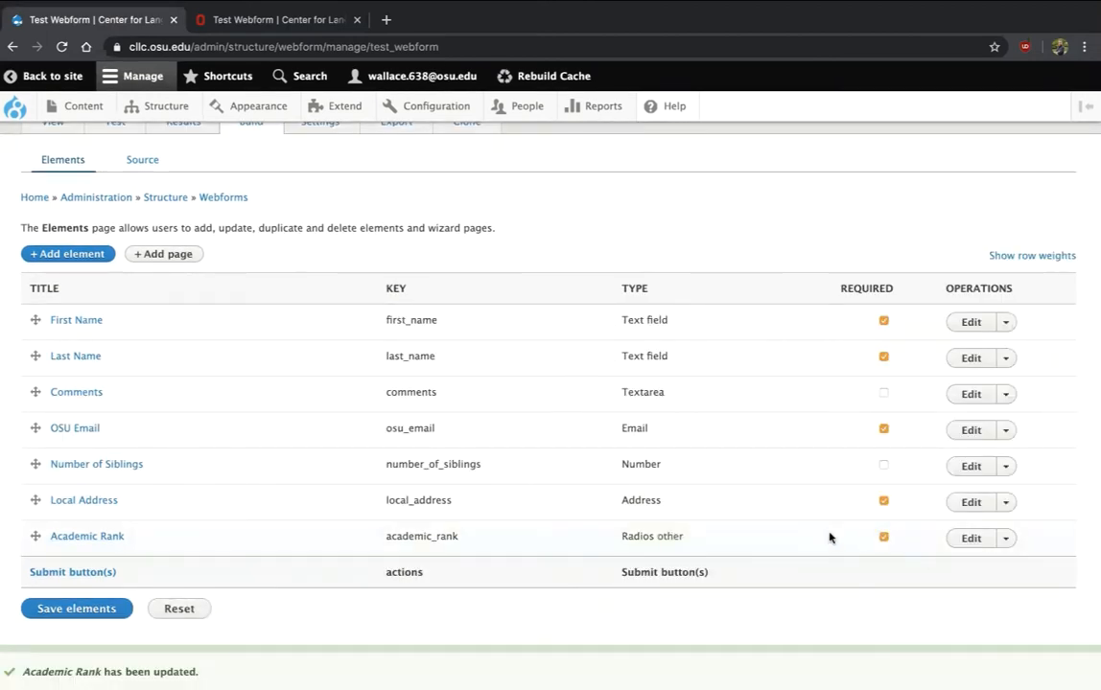
click(107, 608)
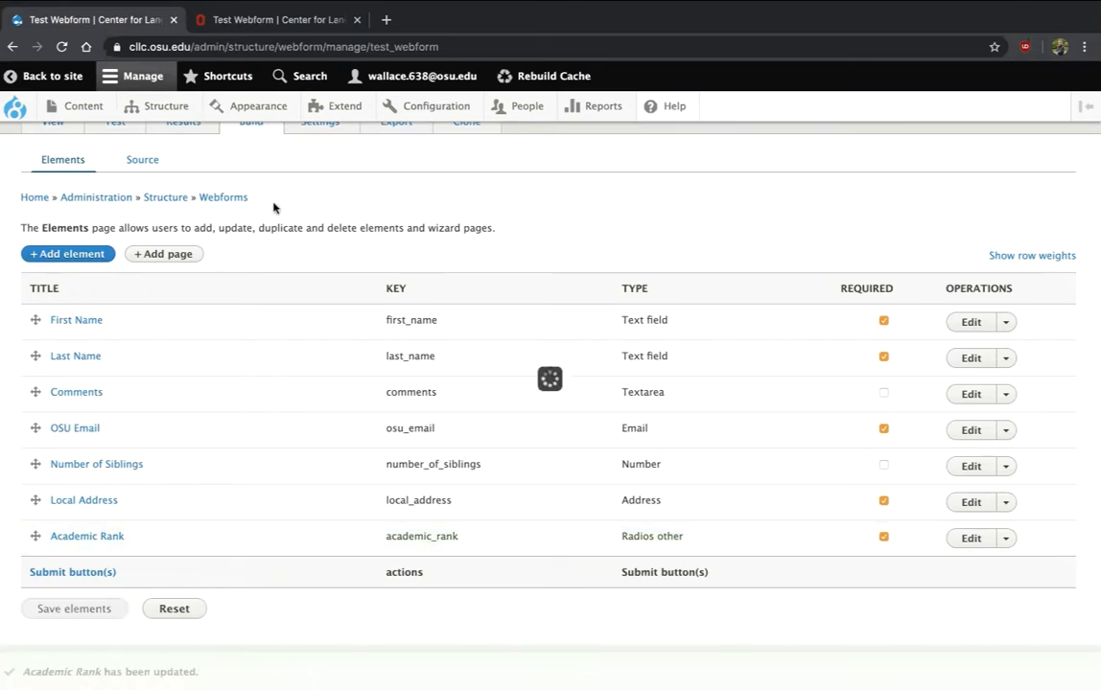
Choose Other for Academic Rank on the Test Webform page to check its text entry, and close that page
click(253, 19)
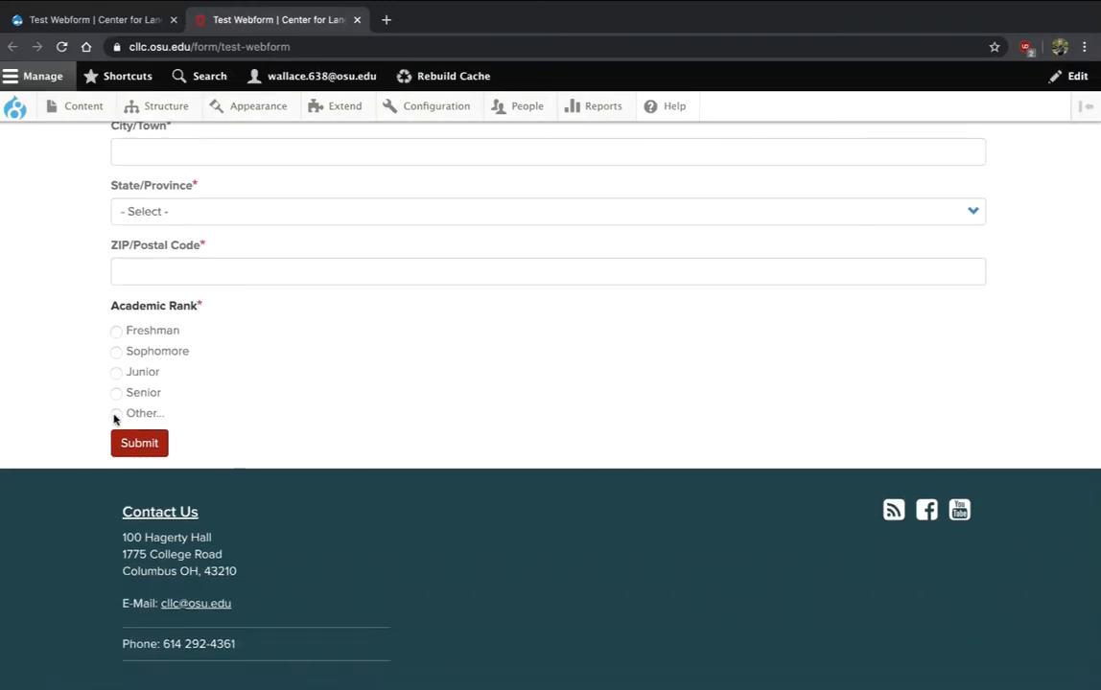
click(115, 414)
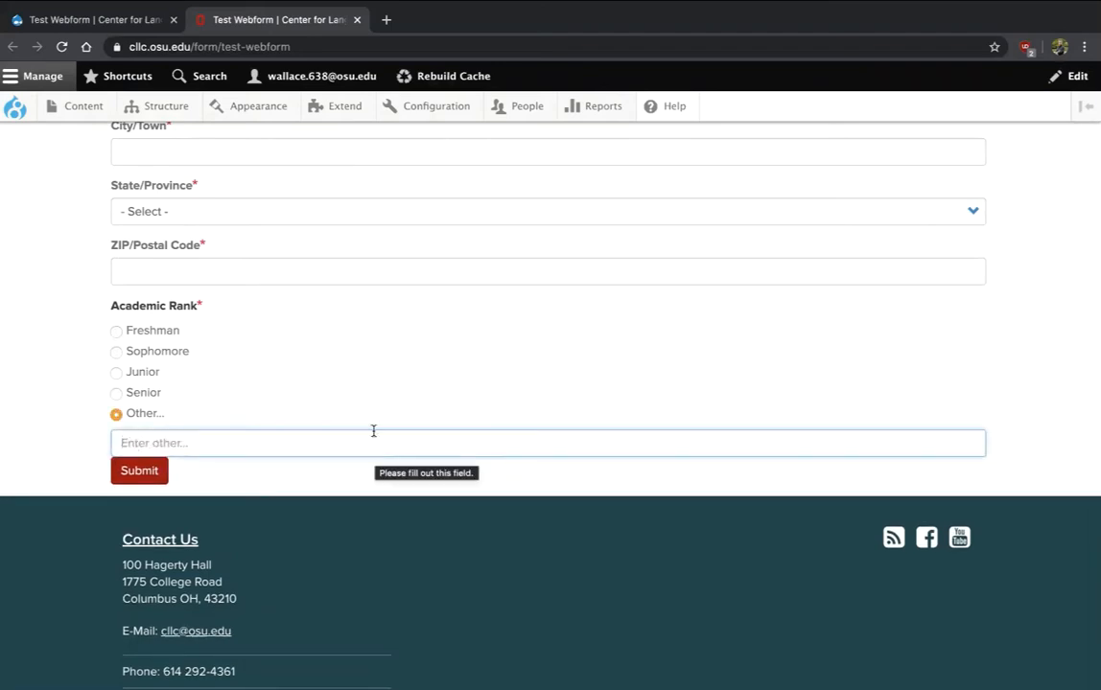
click(357, 20)
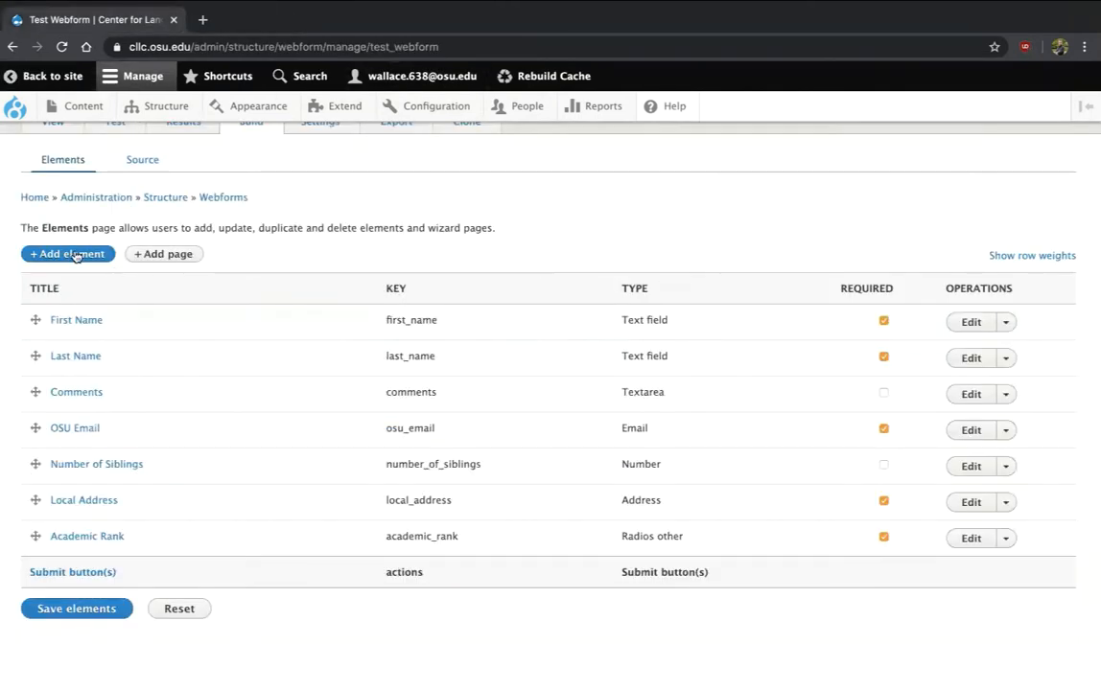
Start adding a new Date element from the date/time element types
click(82, 254)
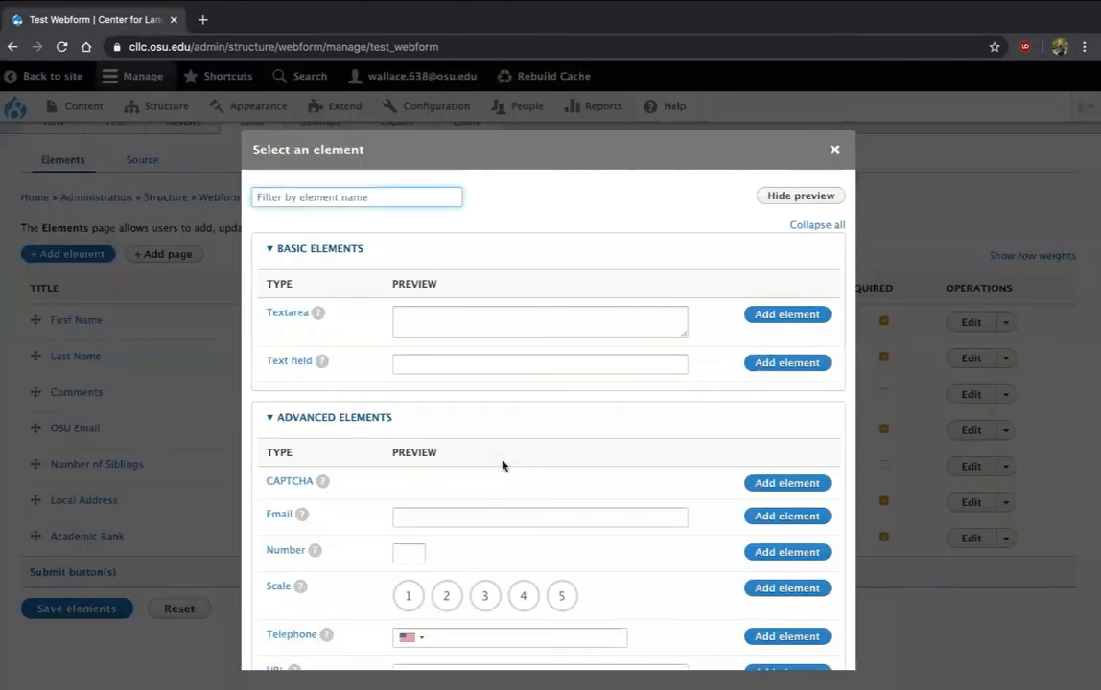
scroll(504, 464, down, 3)
scroll(504, 464, down, 8)
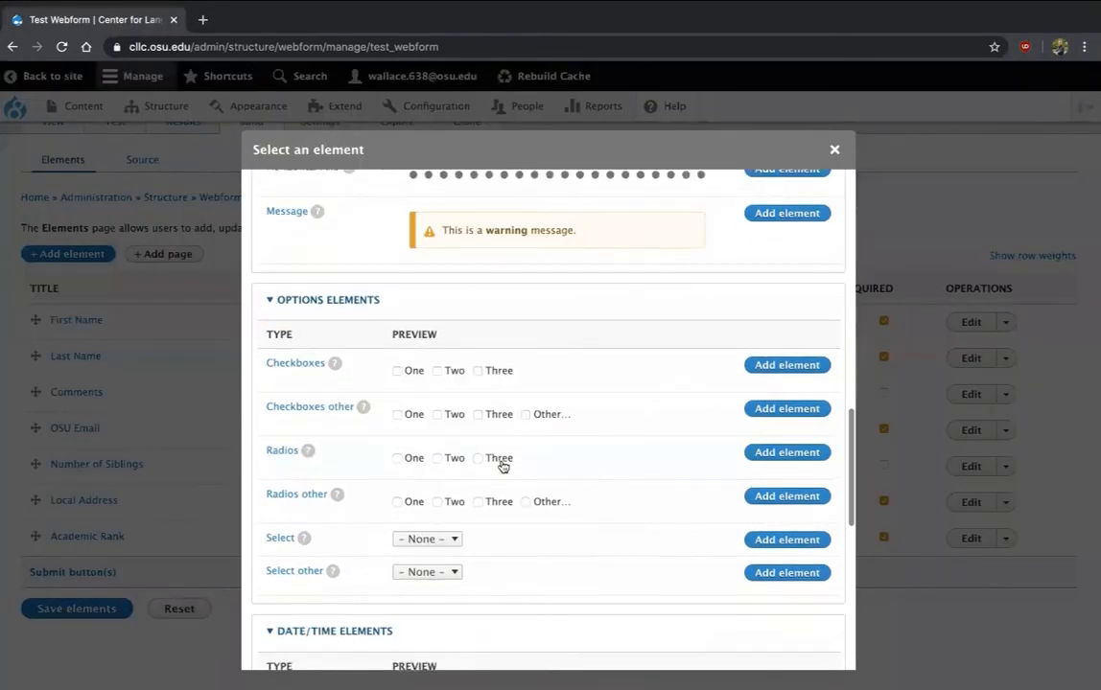
scroll(504, 484, down, 5)
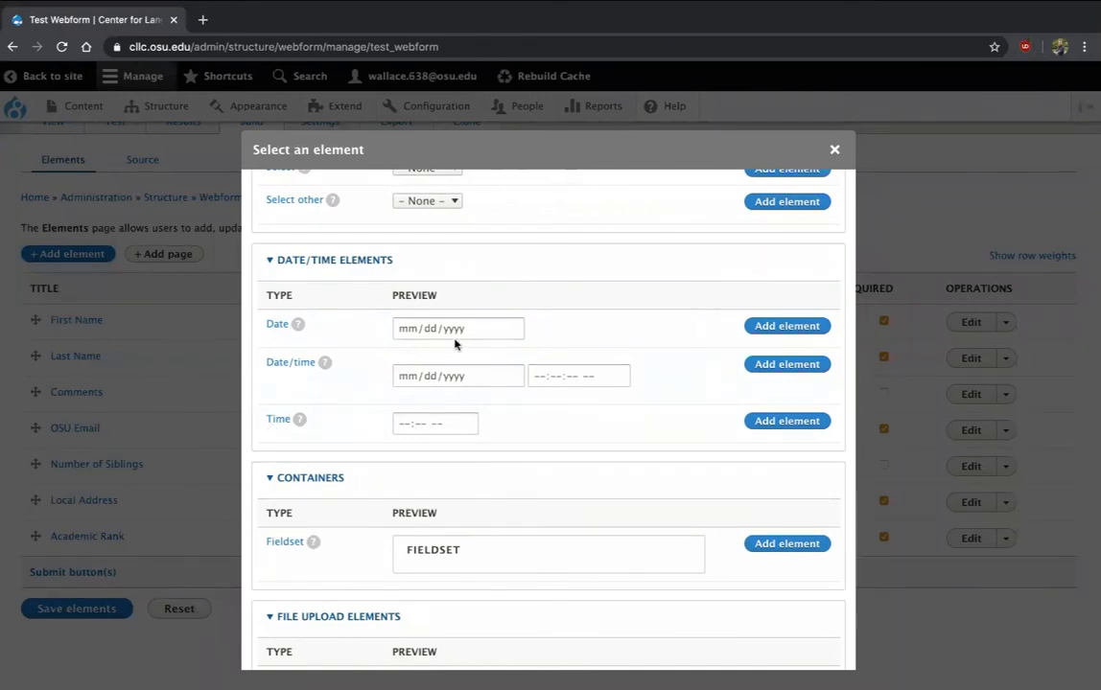
click(749, 328)
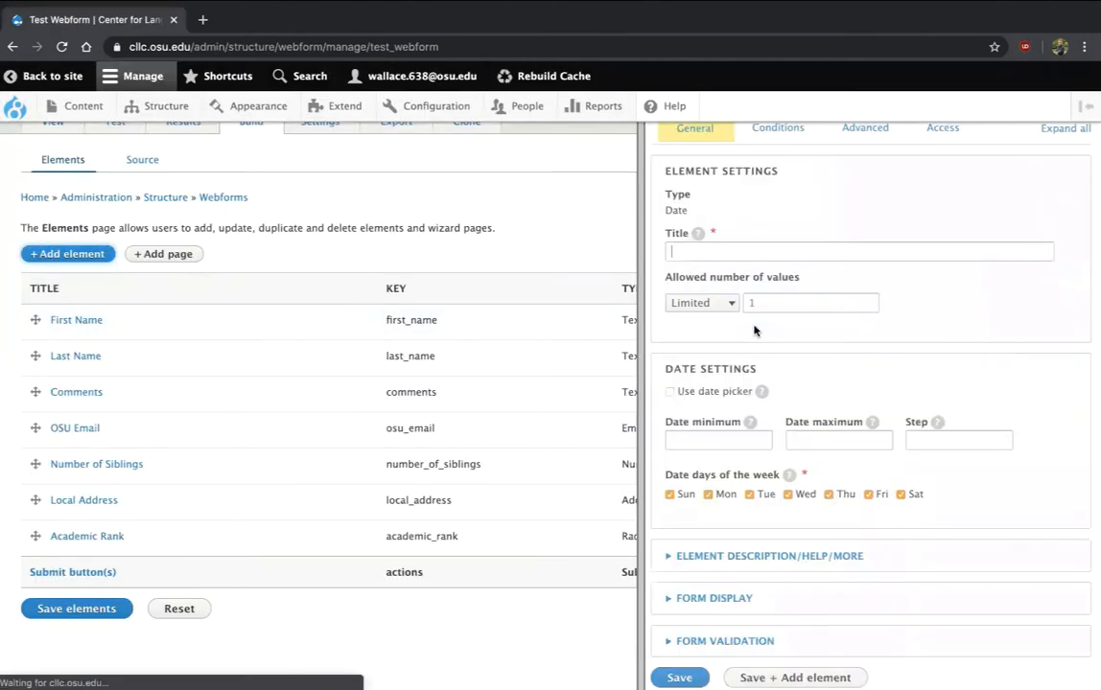
Title the date element "Date Returning from Education Abroad" and save it to the webform
scroll(769, 366, down, 1)
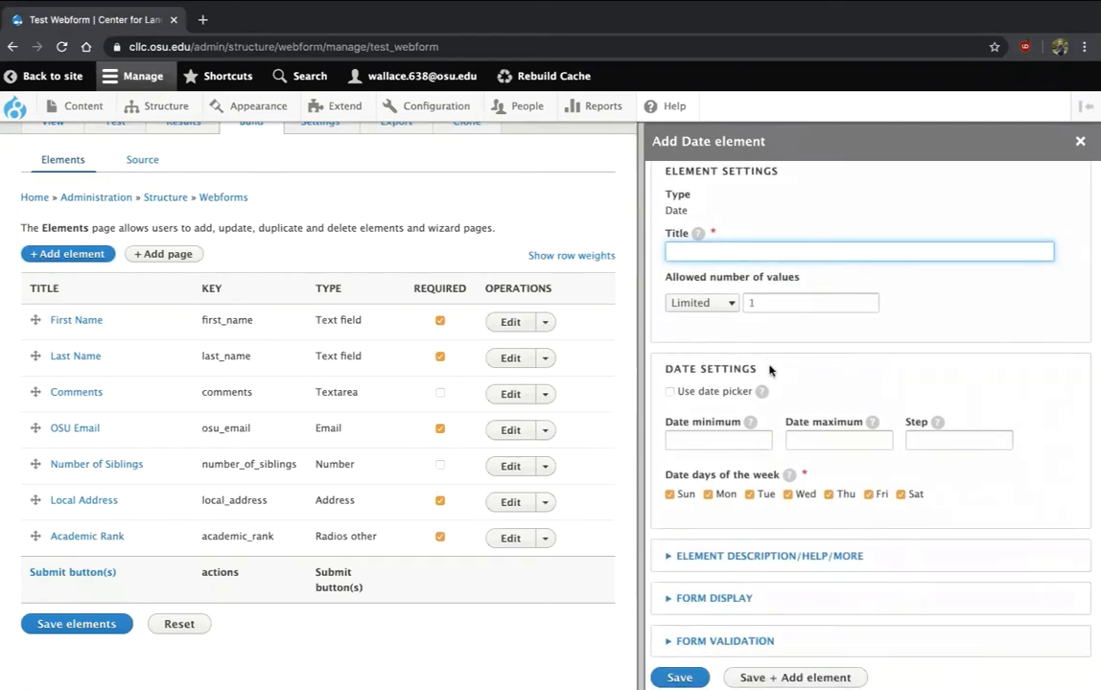
text(Date)
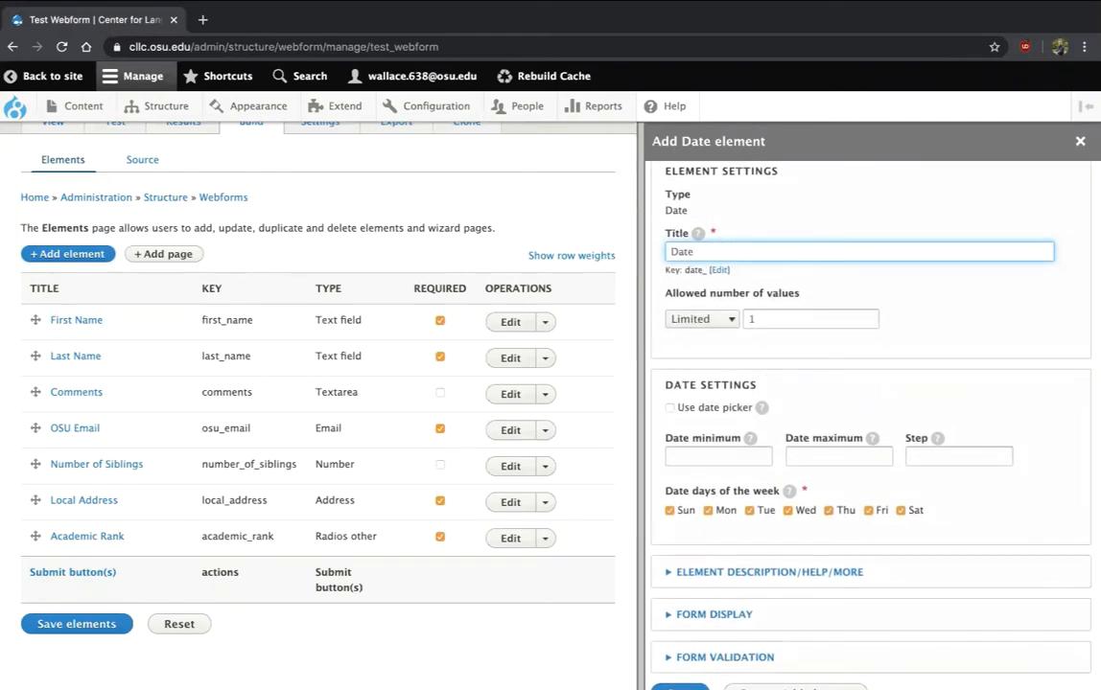
text( Returning from Educa)
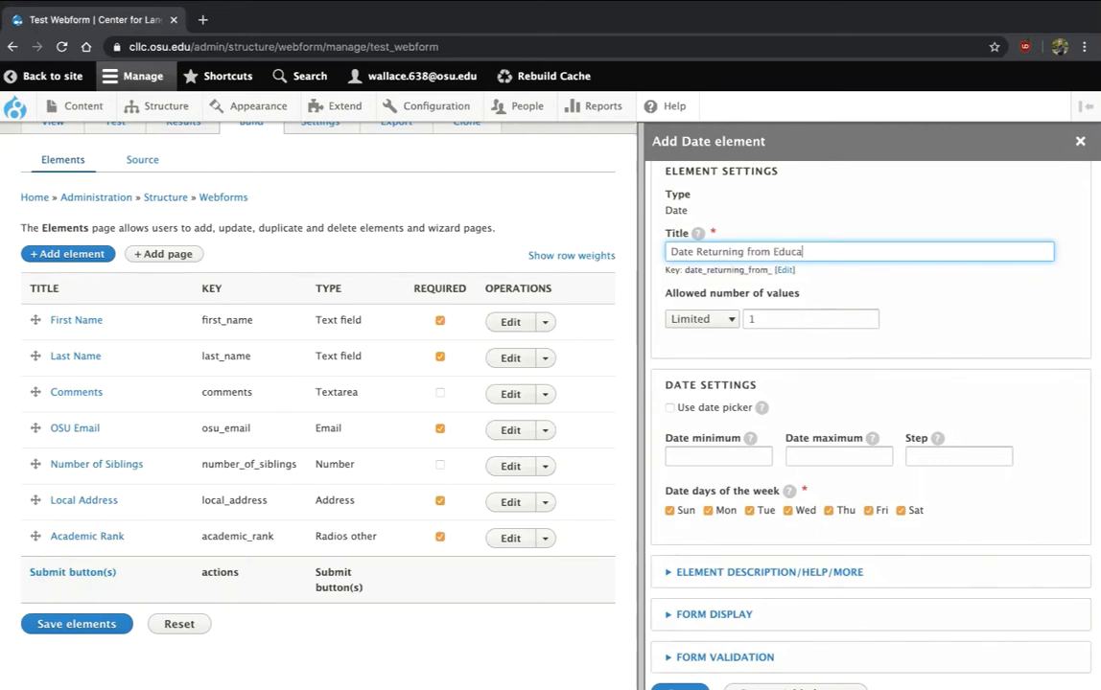
text(tion Abroad)
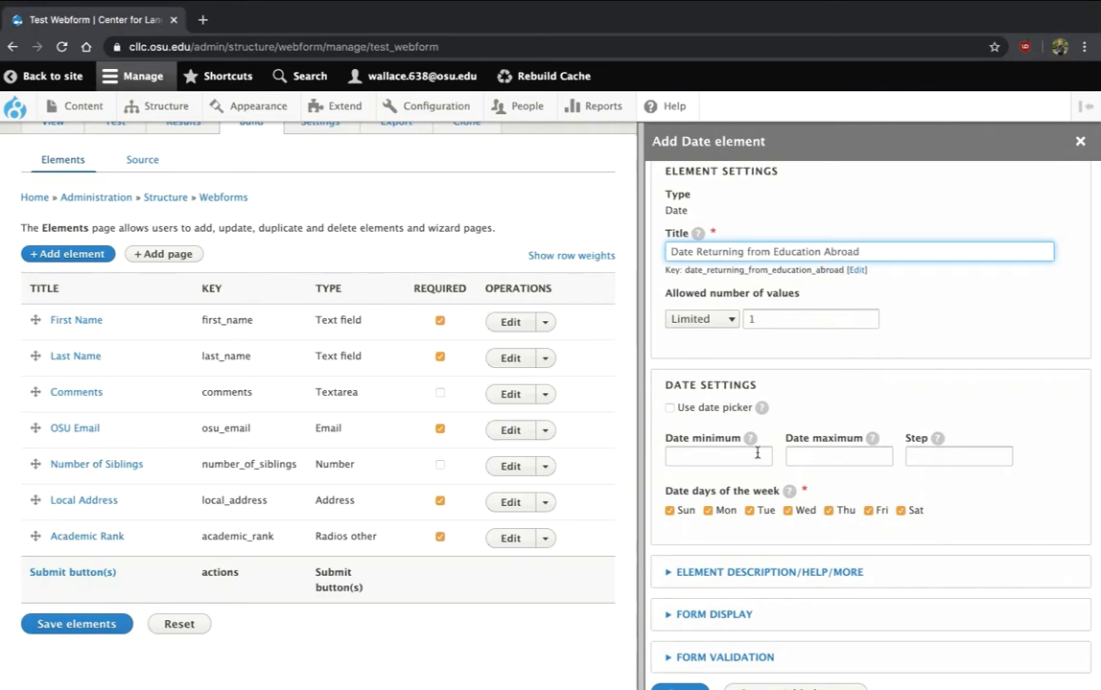
scroll(758, 455, down, 1)
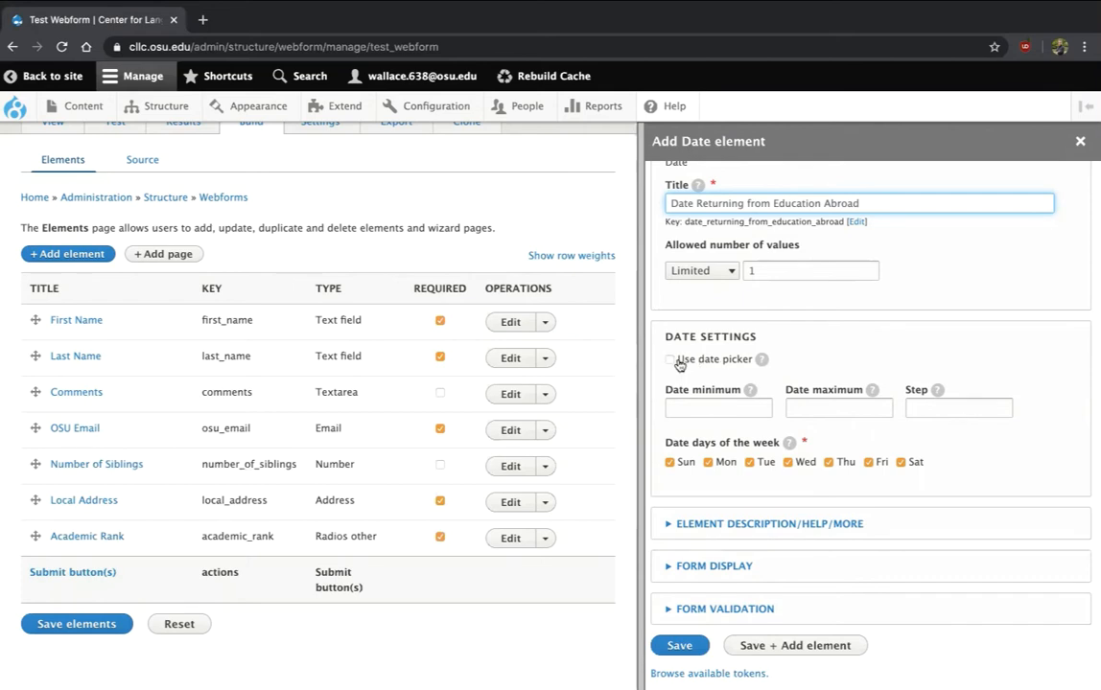
click(679, 645)
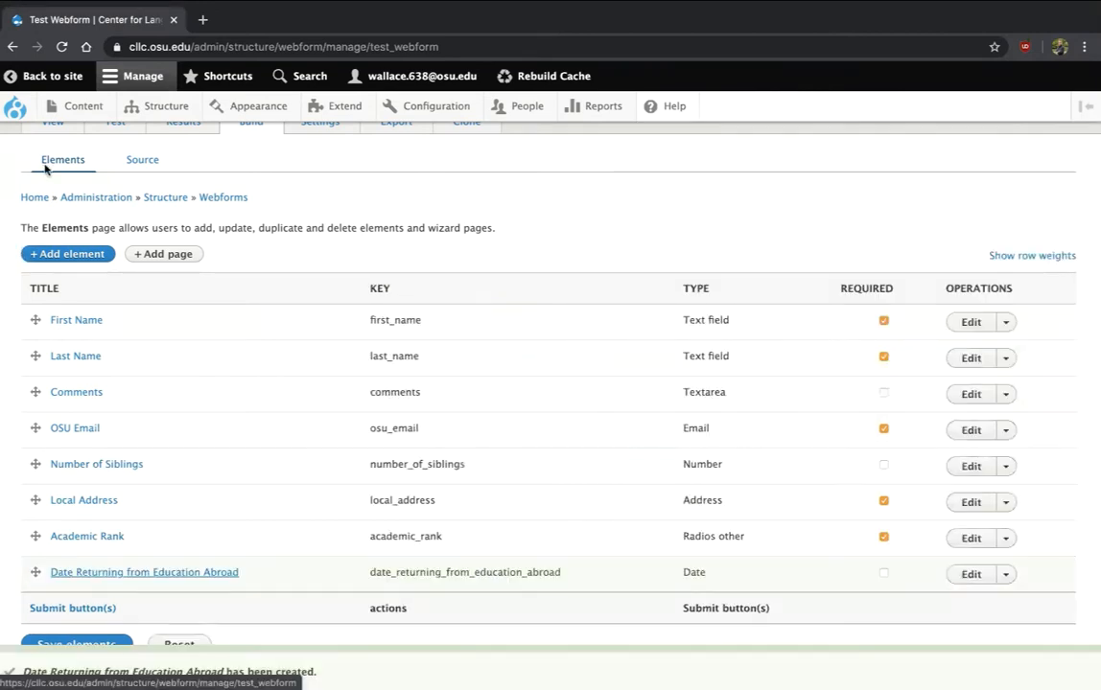
Check the calendar of the Date Returning from Education Abroad field on the Test Webform page, and return to the webform's elements
click(53, 133)
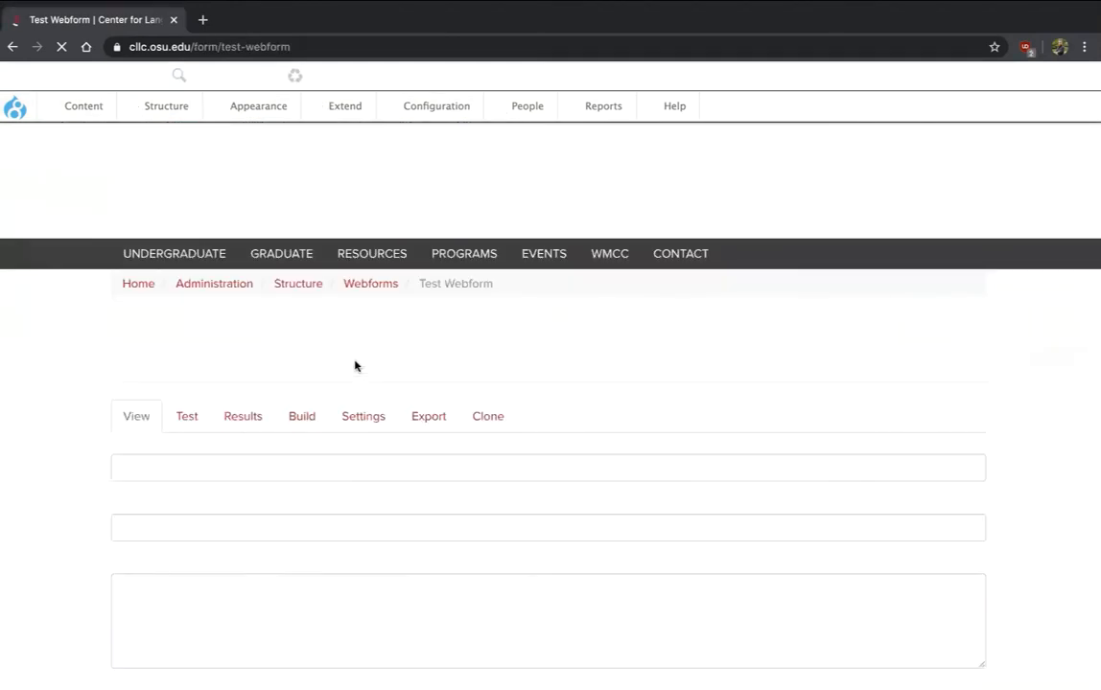
scroll(354, 365, down, 5)
scroll(355, 365, down, 5)
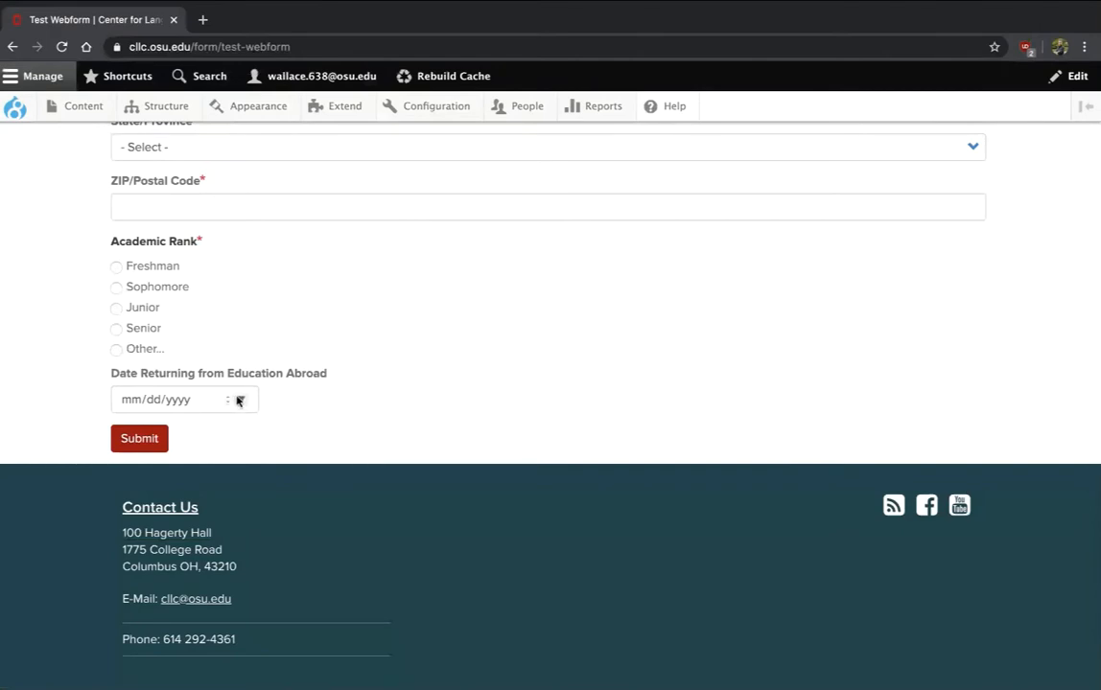
click(239, 401)
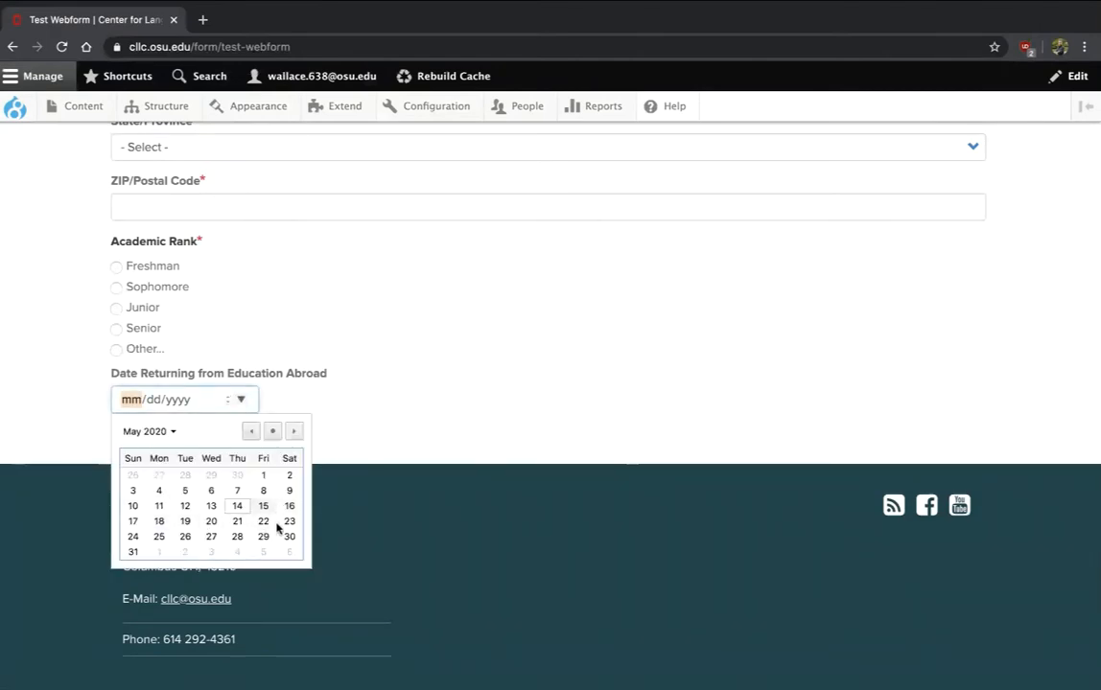
click(512, 410)
scroll(511, 410, up, 5)
scroll(510, 409, up, 4)
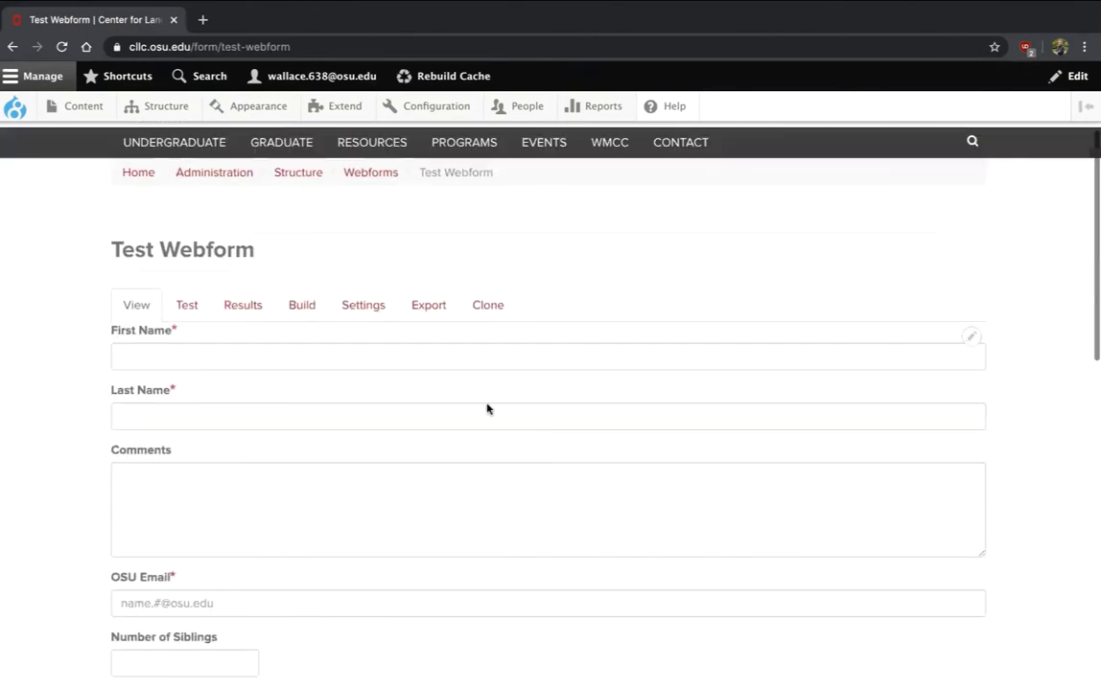
click(301, 311)
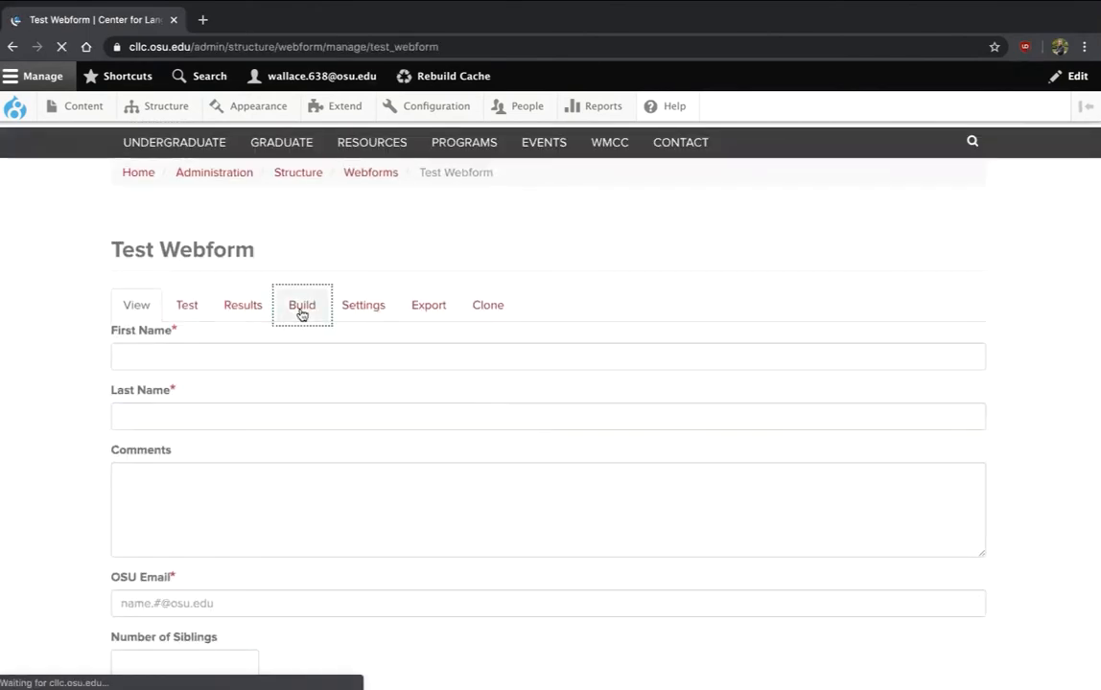
scroll(375, 422, down, 2)
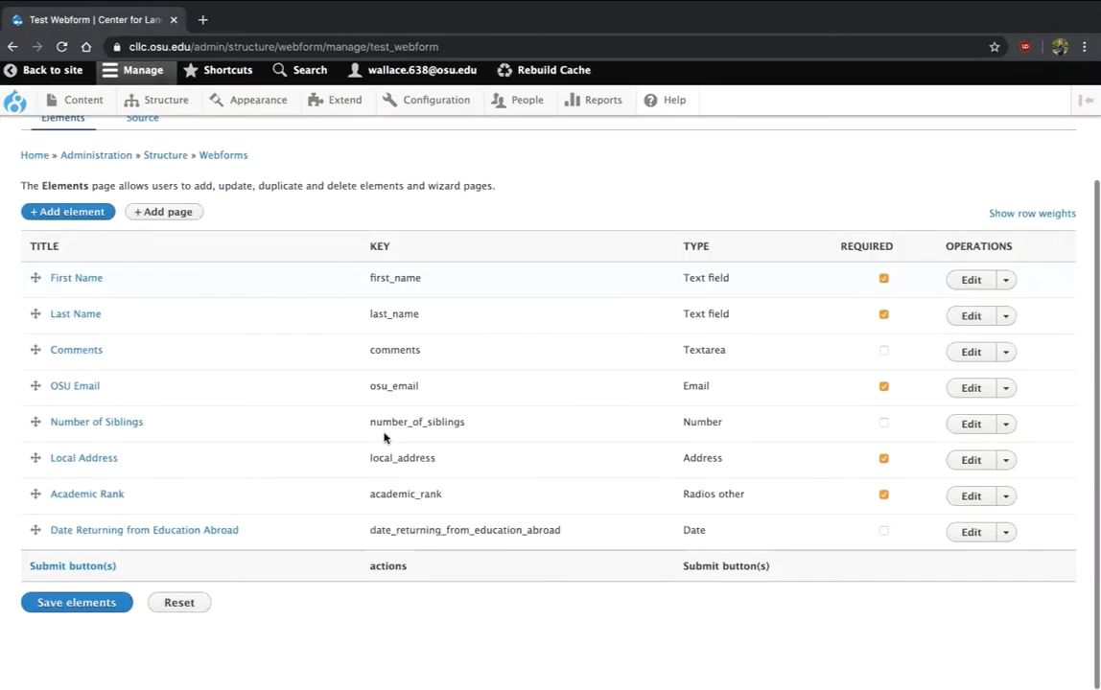
Try the 12 hour - g:i A (2:26 PM) time format in a new Time element, and discard the element
click(53, 221)
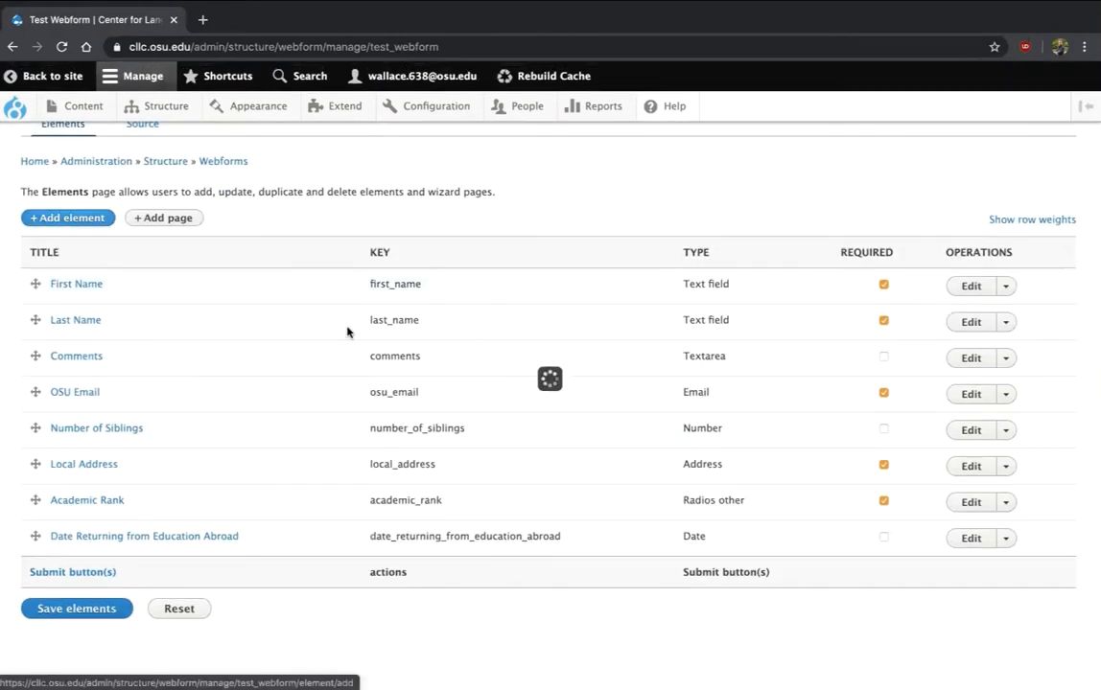
scroll(473, 405, down, 8)
scroll(475, 406, down, 7)
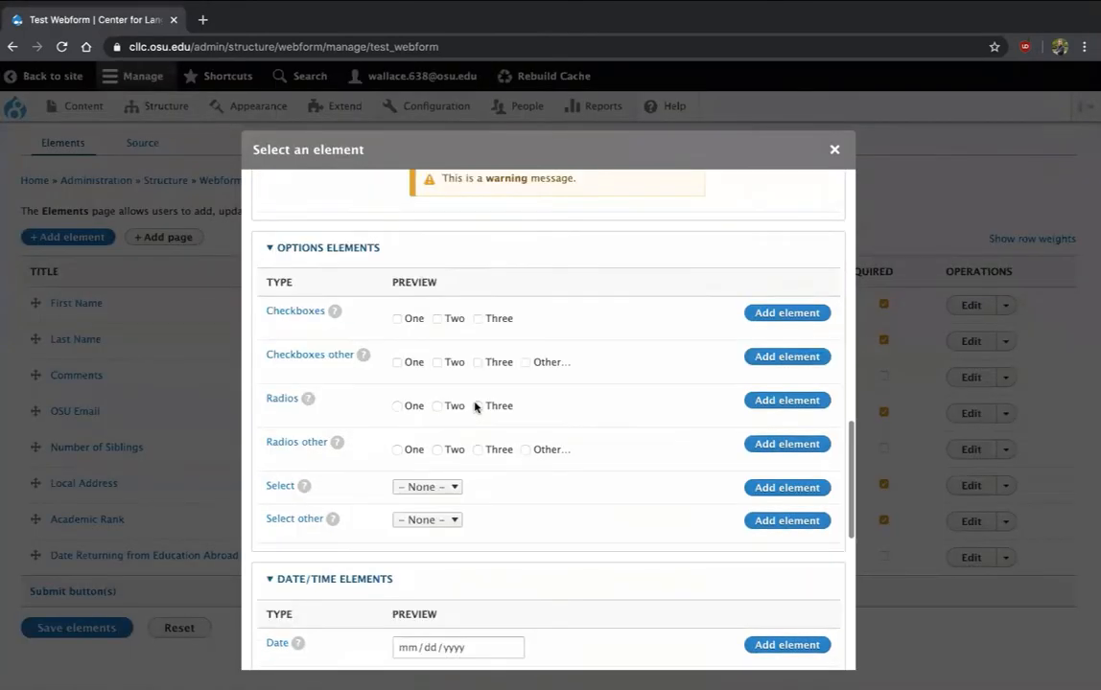
click(786, 312)
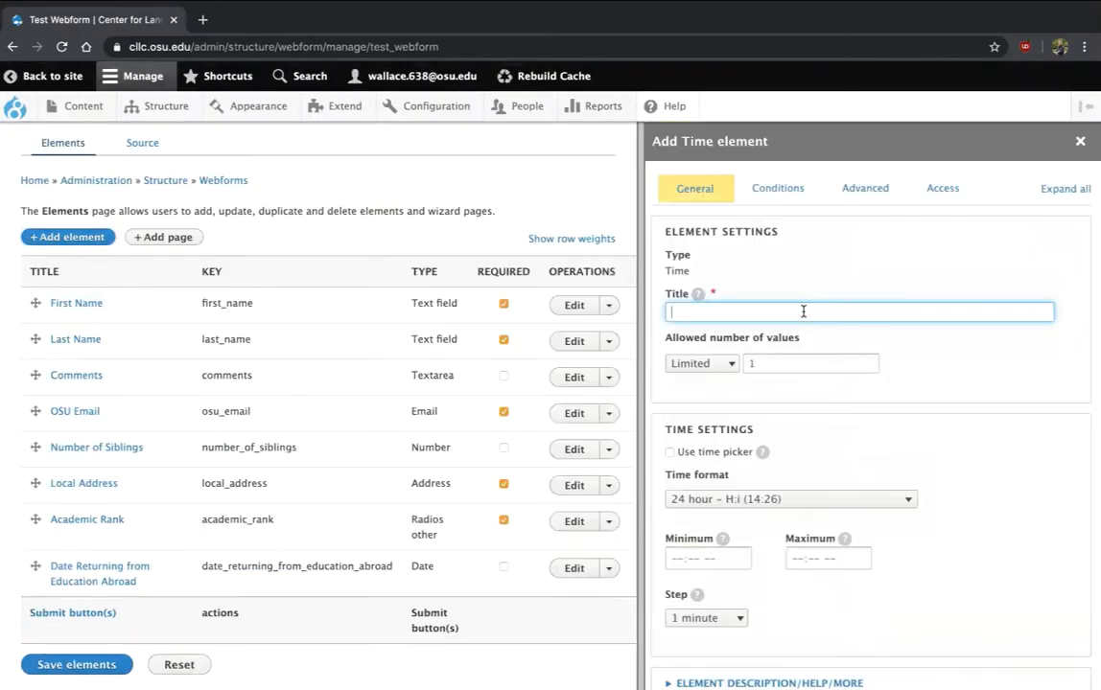
scroll(803, 311, down, 2)
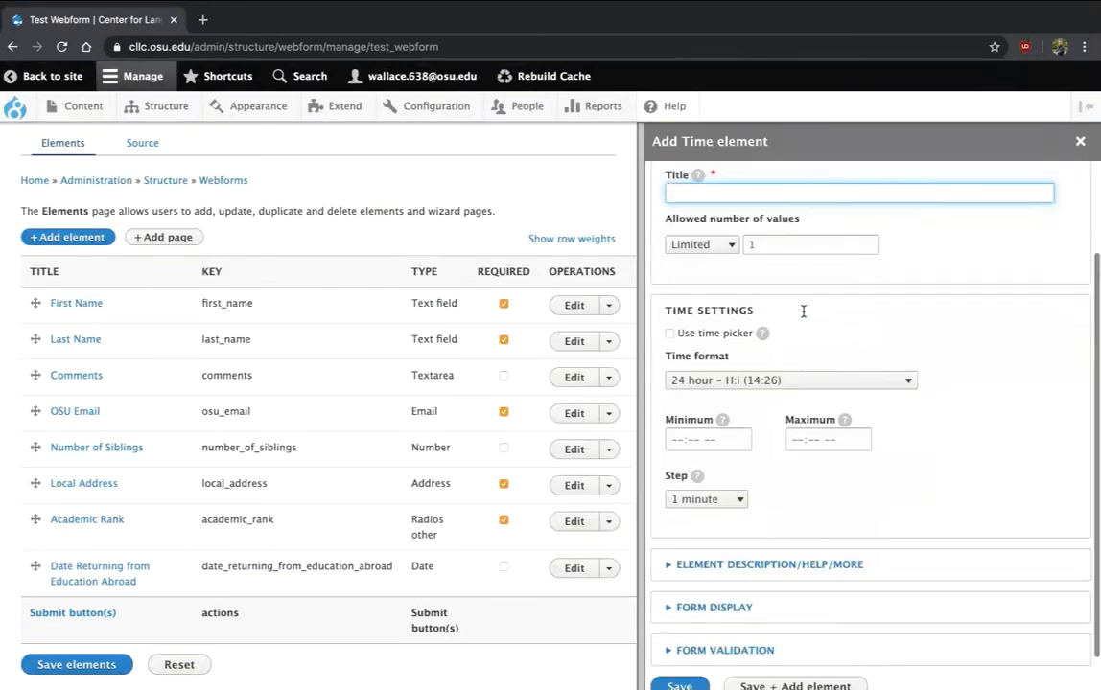
click(705, 369)
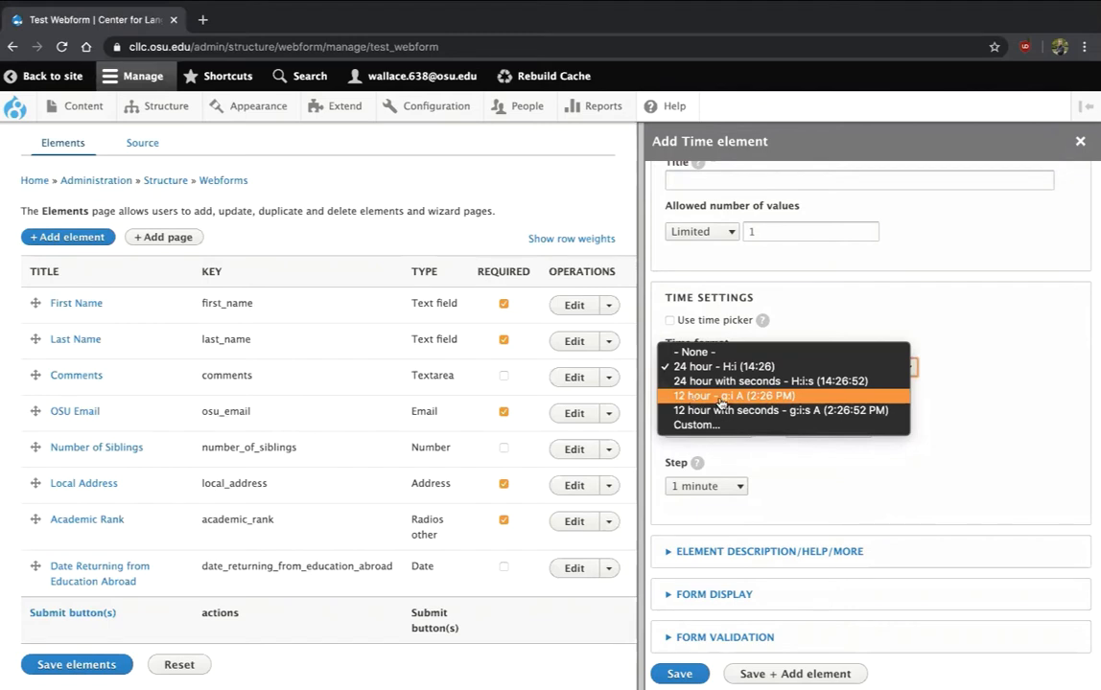
click(696, 397)
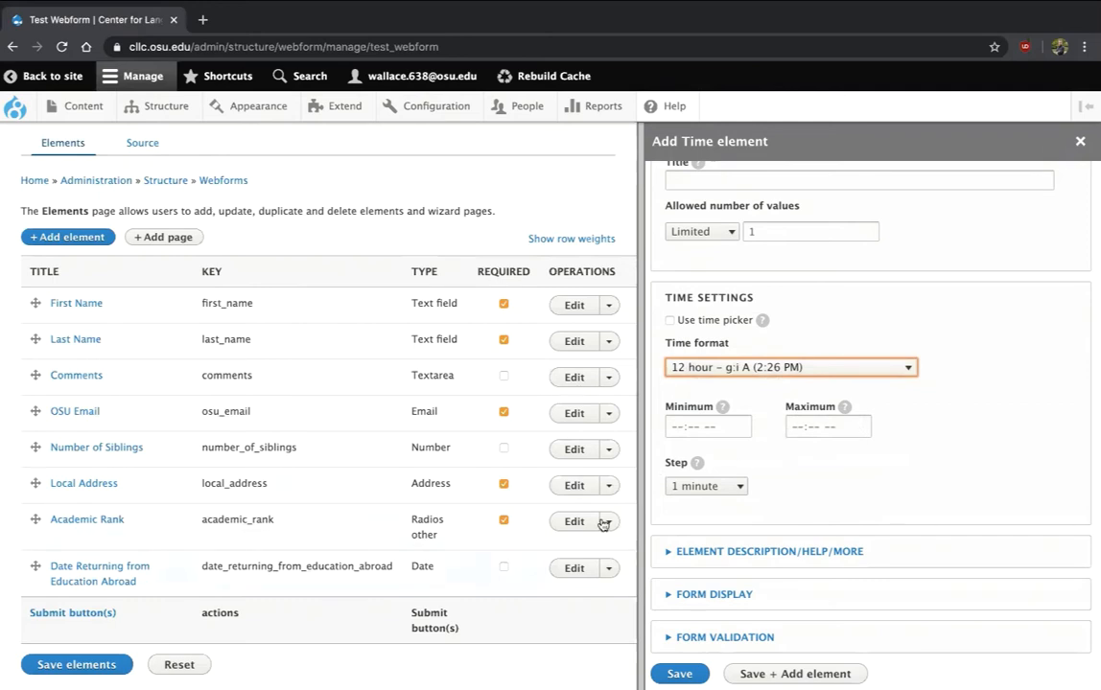
click(1080, 143)
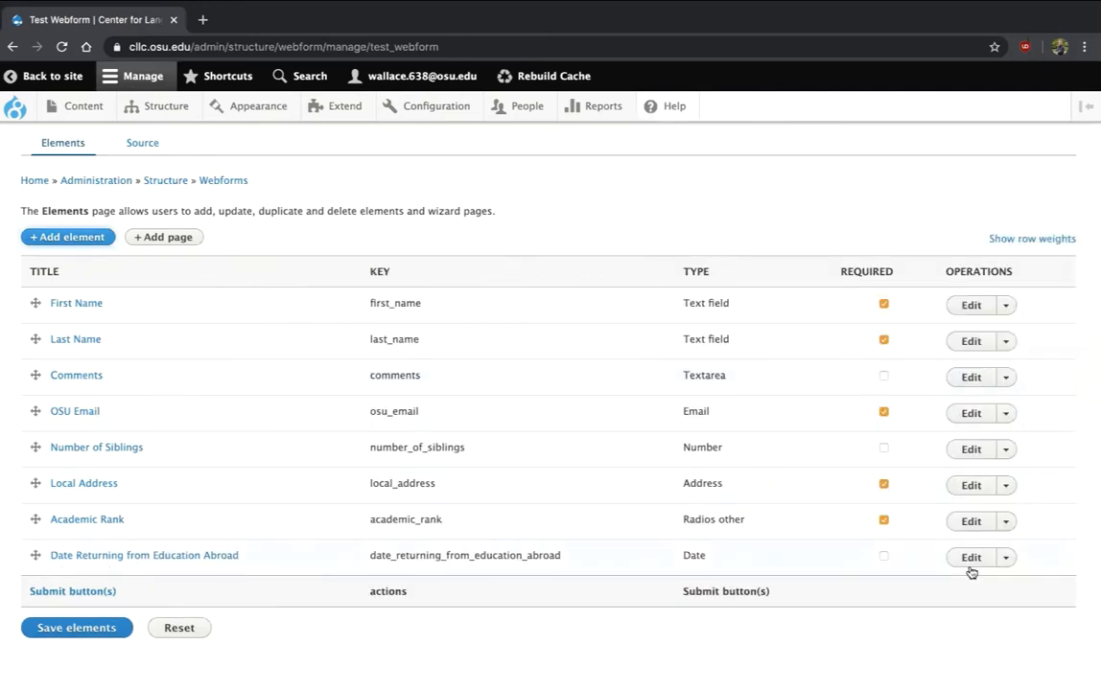
Edit the Date Returning from Education Abroad element, trying a date minimum of 1/1/2021 and a date maximum of +3 years
click(970, 558)
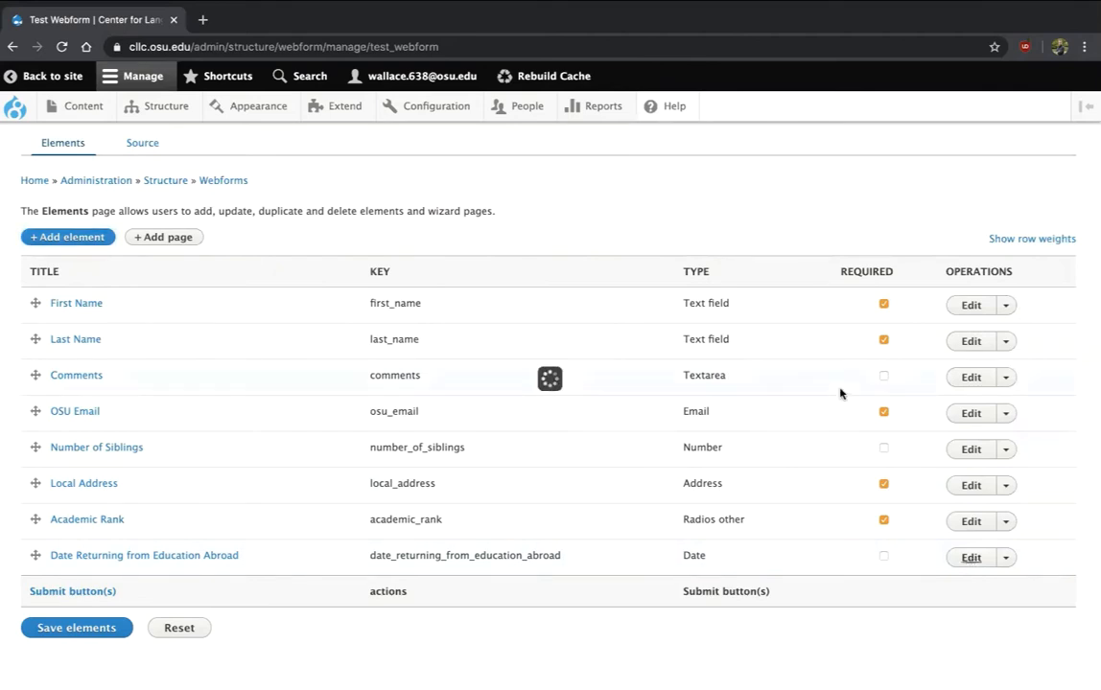
click(704, 456)
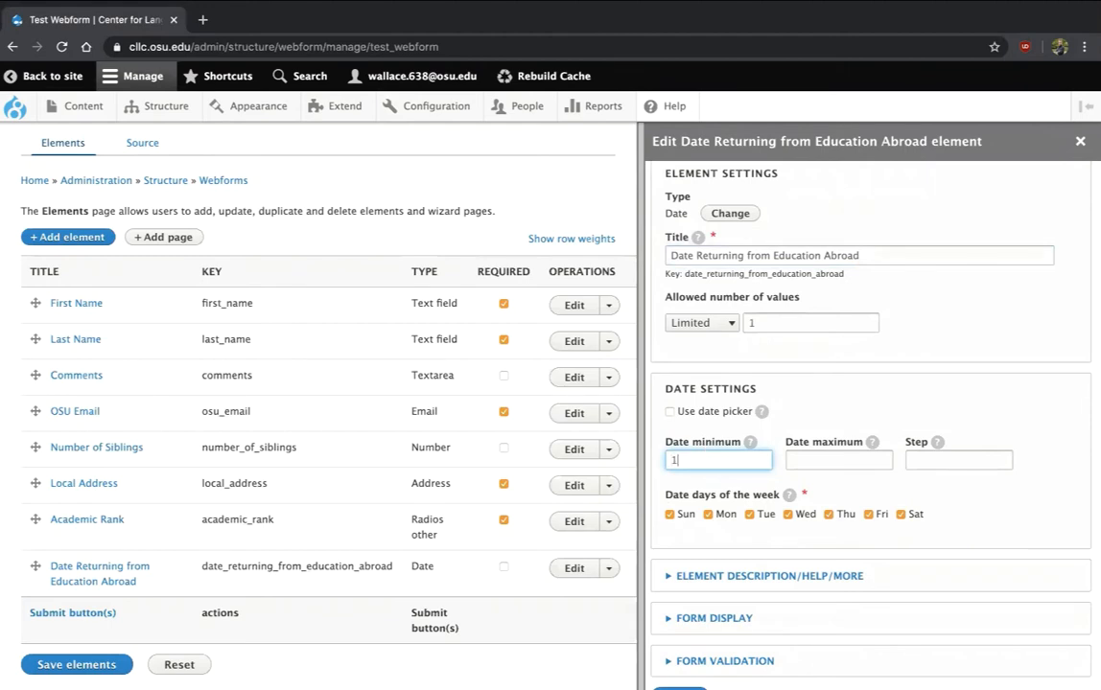
text(1/1/20201)
key(BackSpace)
key(BackSpace)
text(1)
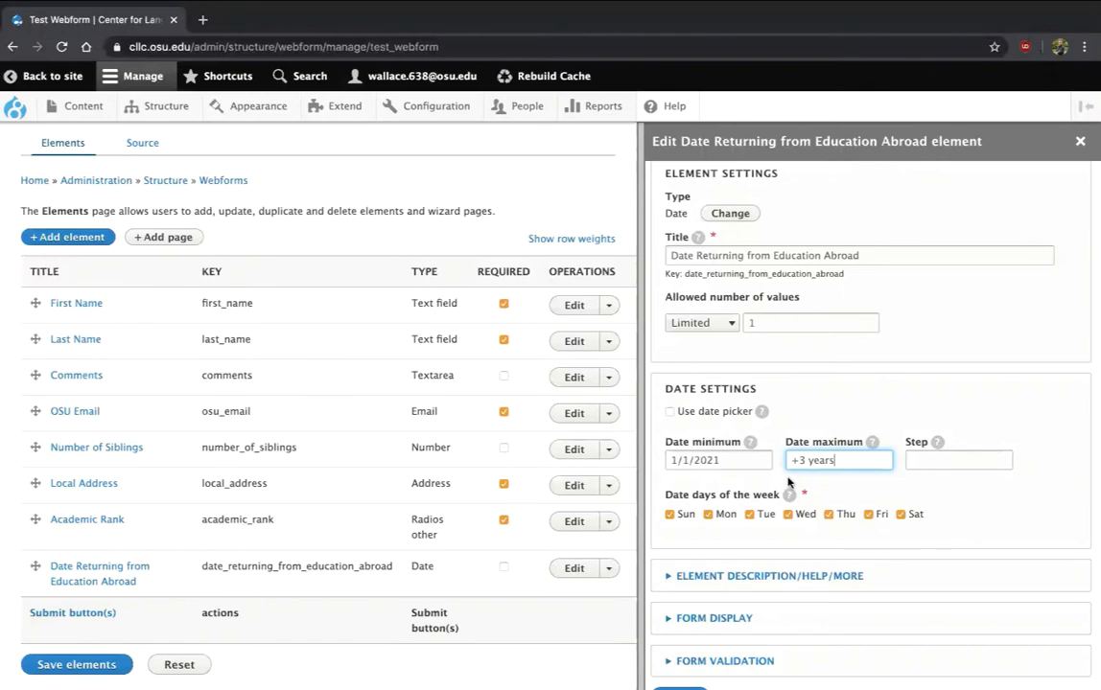
Replace the element's date limits with a minimum of -2 months and a maximum of +2 months
drag(830, 460, 701, 454)
key(BackSpace)
key(shift+Tab)
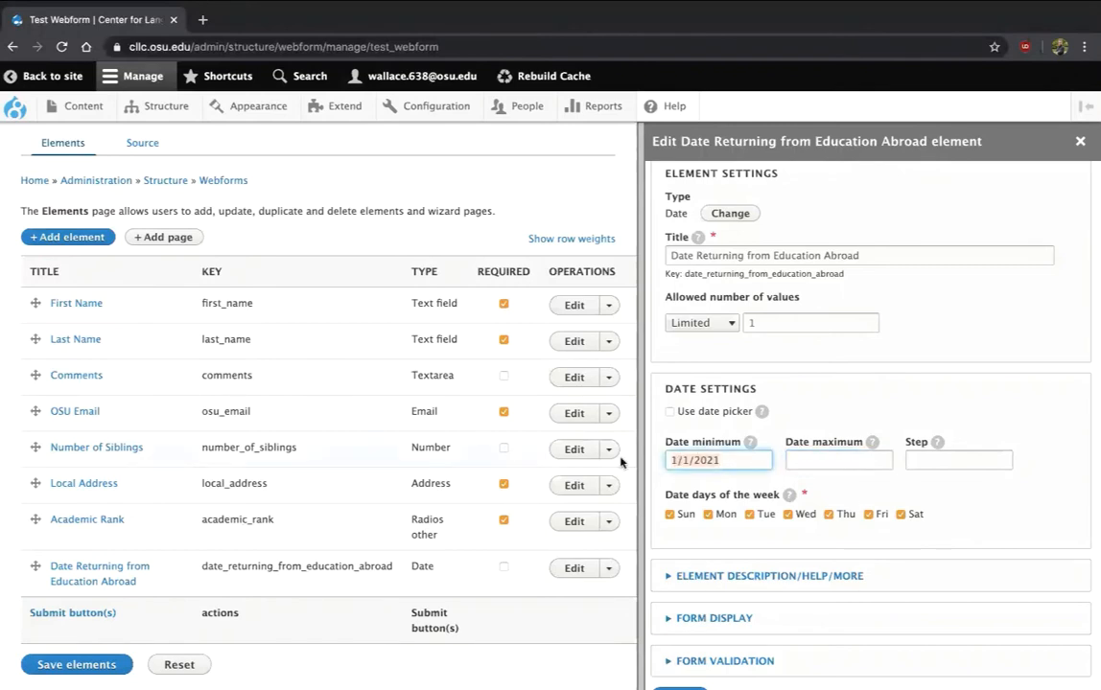
text(-2 months)
click(806, 463)
text(+)
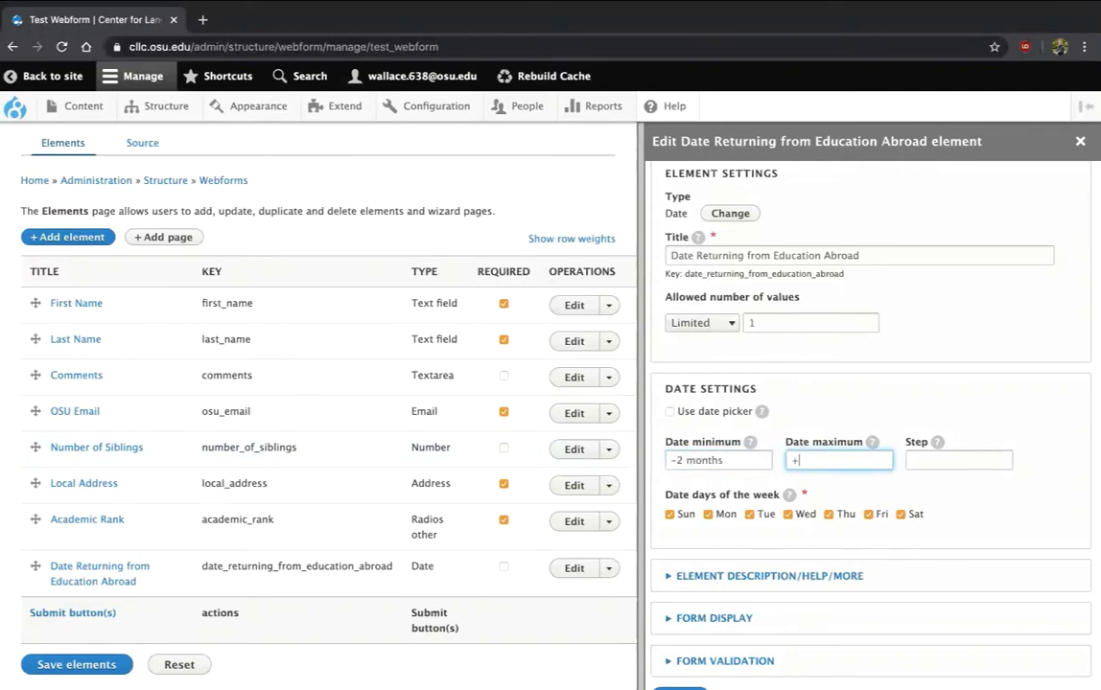
text(2 months)
Clear both date limits, review the date minimum help, and close the element's settings without saving
key(BackSpace)
key(BackSpace)
key(BackSpace)
key(BackSpace)
key(BackSpace)
key(BackSpace)
drag(731, 460, 644, 460)
key(BackSpace)
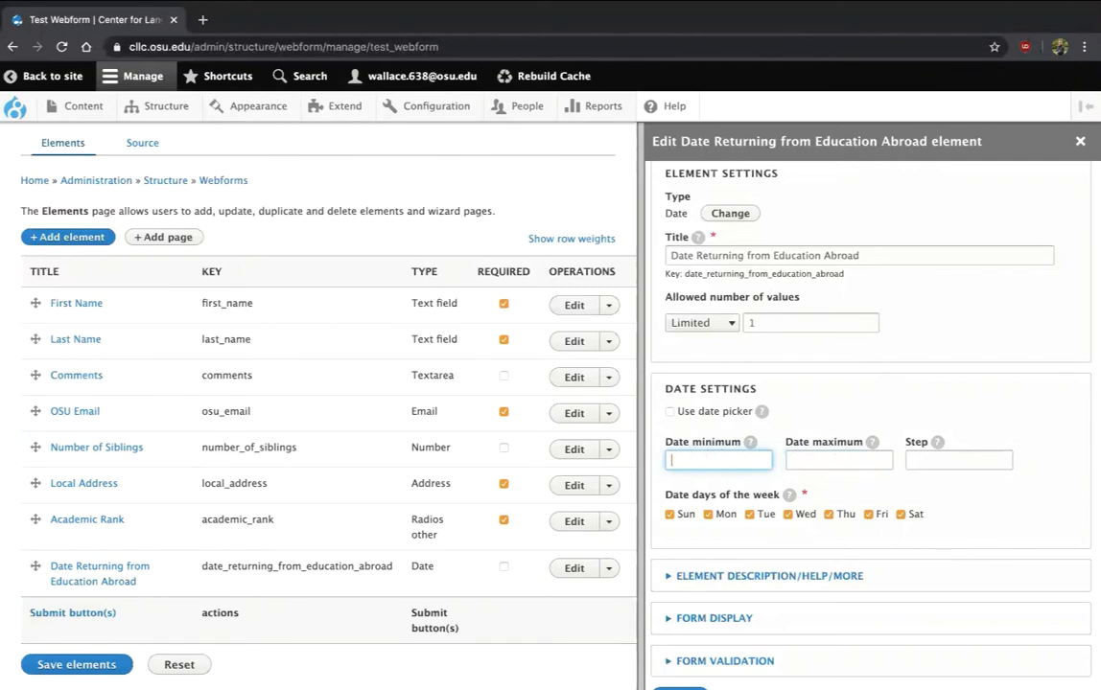
mouse_move(750, 444)
scroll(730, 469, down, 1)
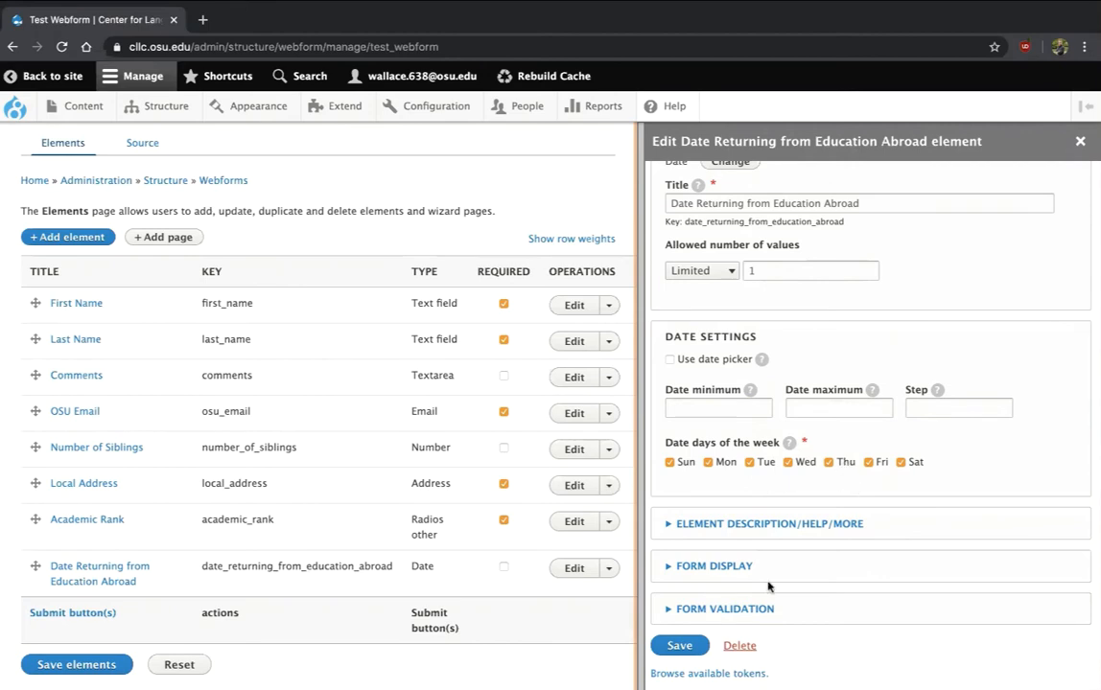
click(1078, 144)
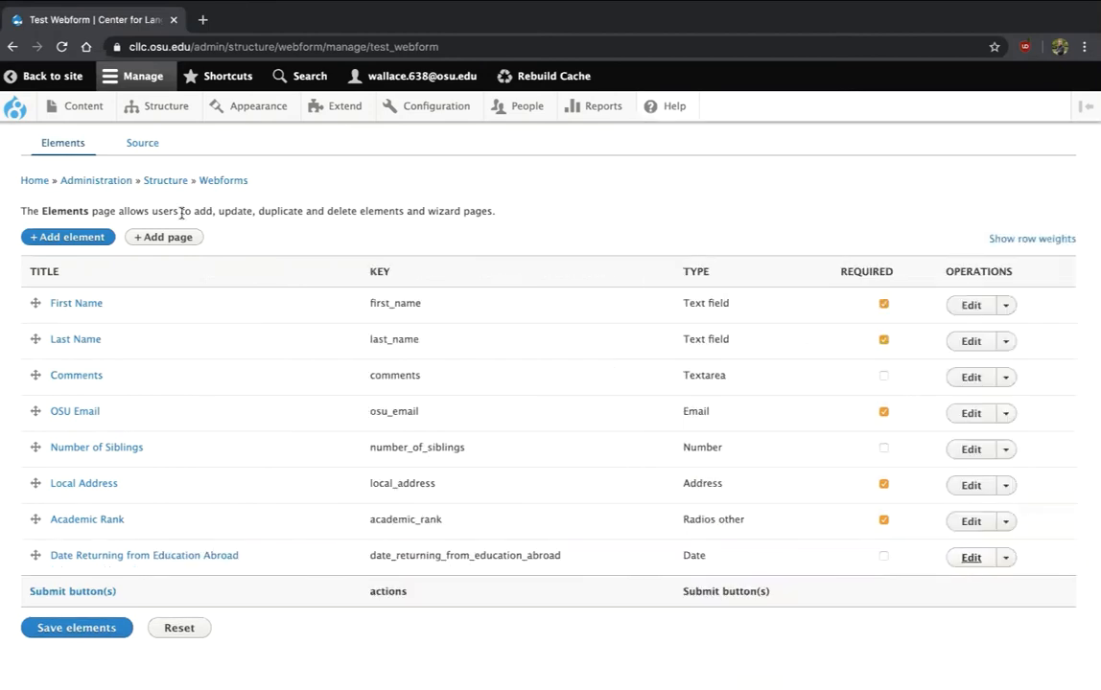
Start adding a File element from the file upload element types and title it "Request for Proposals"
click(53, 243)
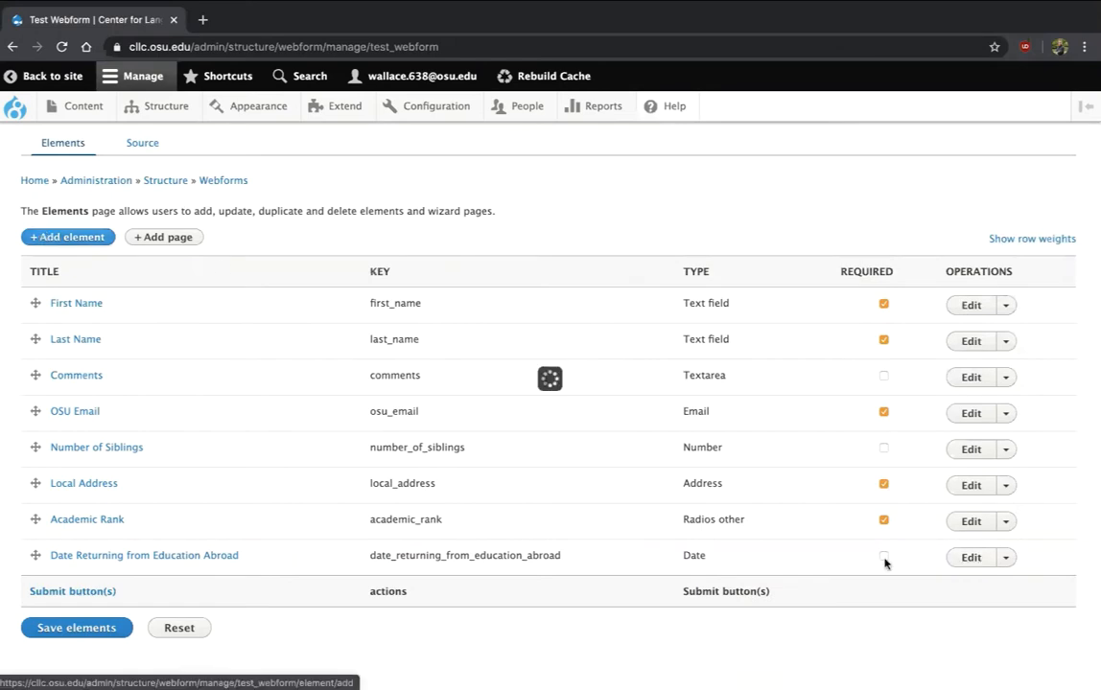
scroll(649, 541, down, 2)
scroll(647, 543, down, 10)
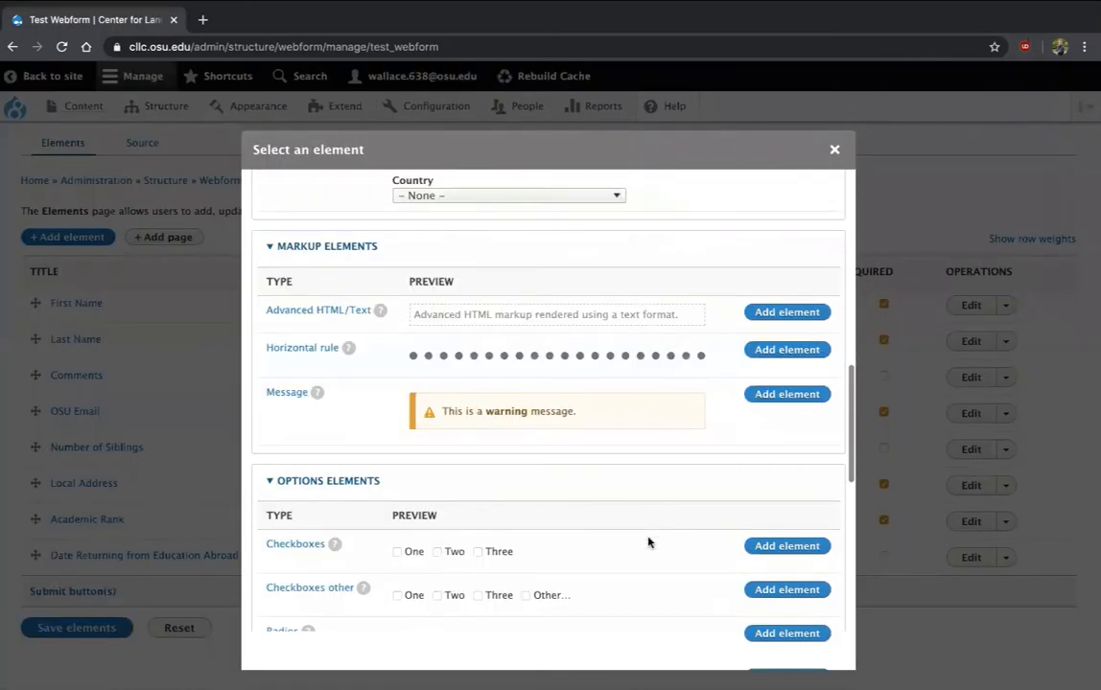
scroll(649, 542, down, 3)
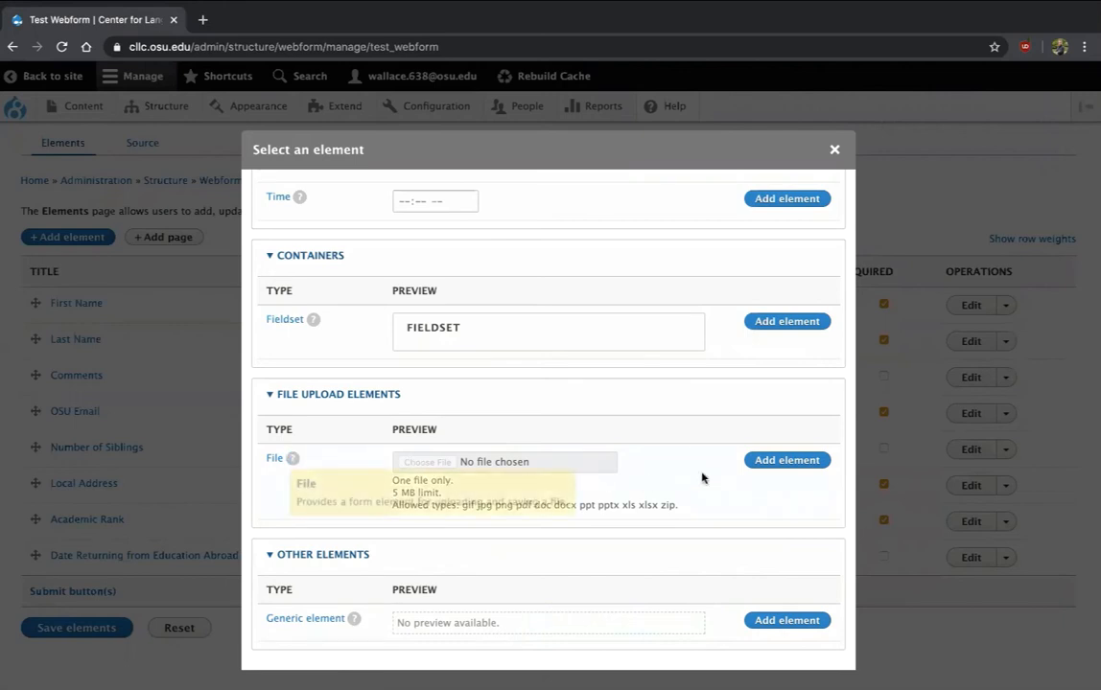
click(759, 467)
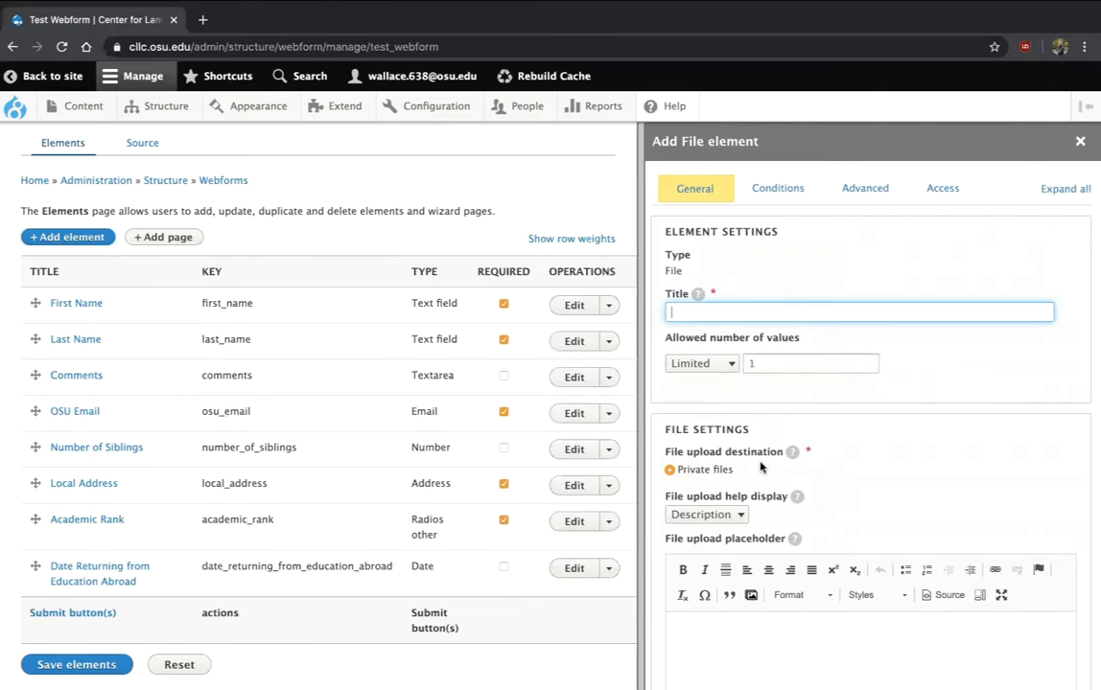
text(Request for Proposals)
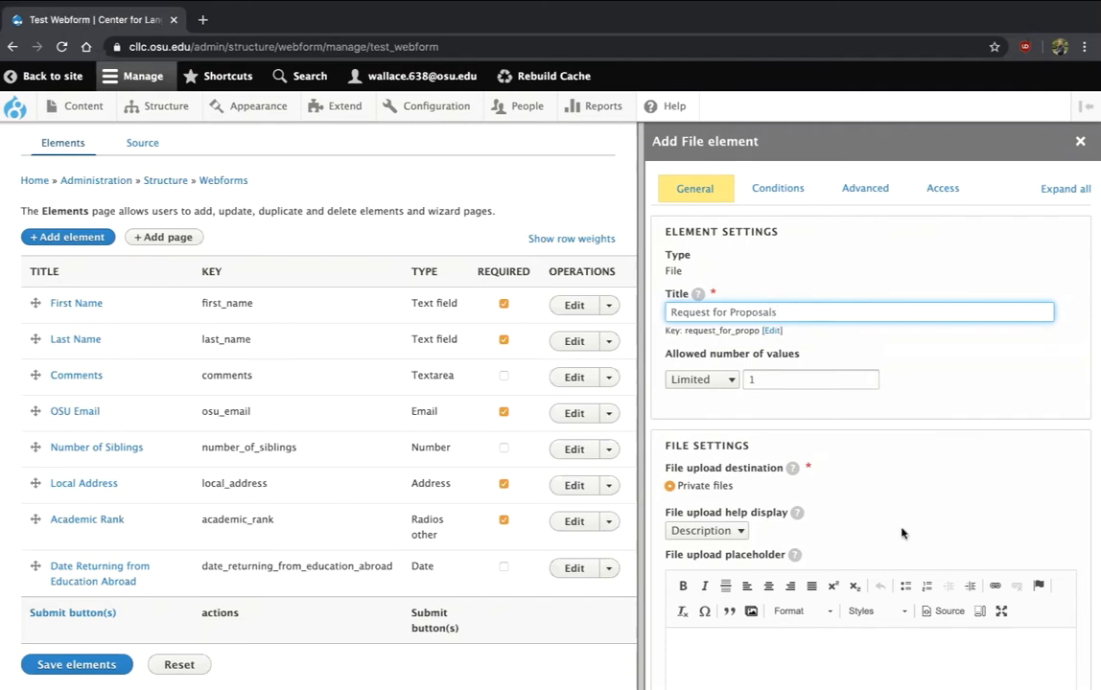
Set the file element's allowed file extensions to "pdf ai zip"
scroll(815, 479, down, 5)
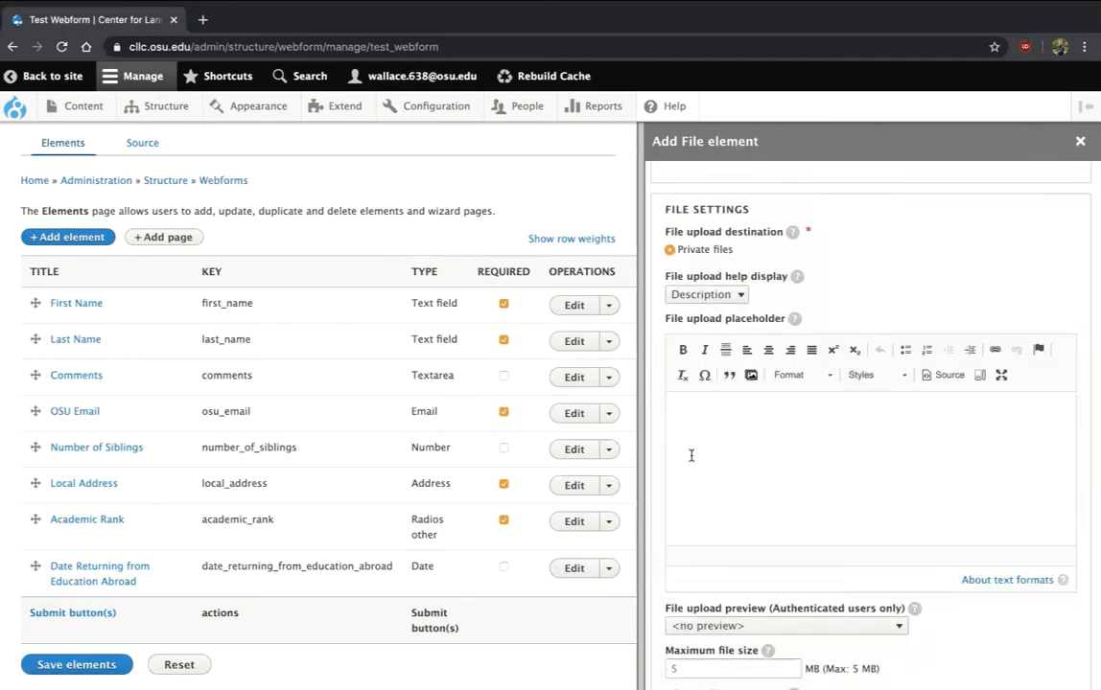
scroll(810, 520, down, 7)
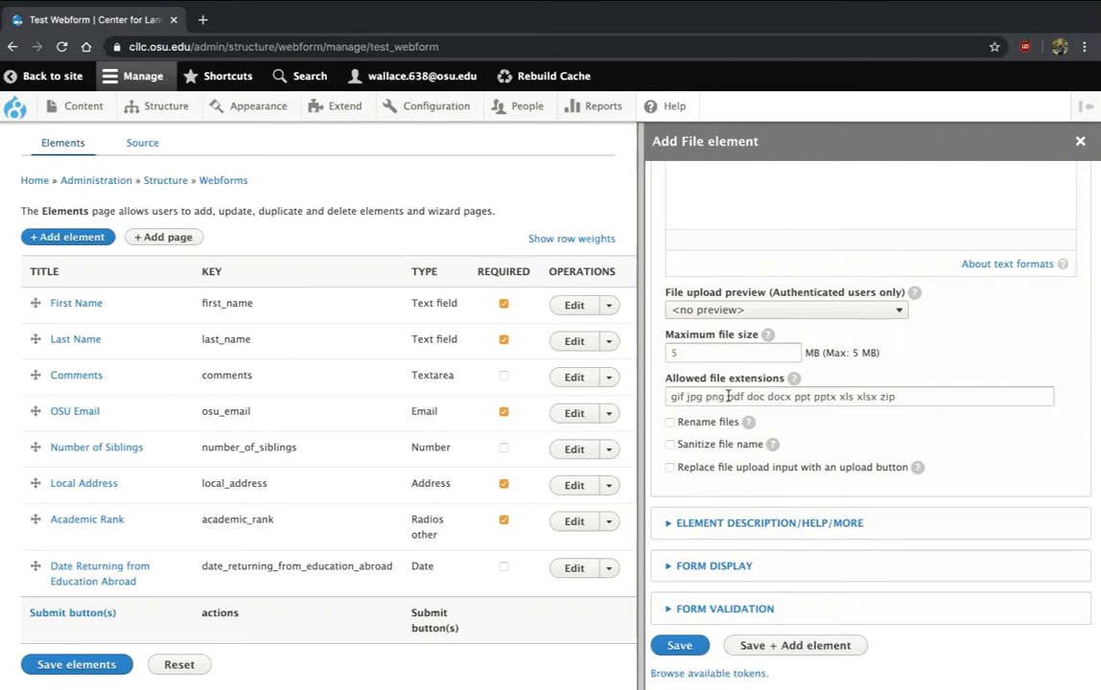
drag(727, 396, 653, 394)
key(BackSpace)
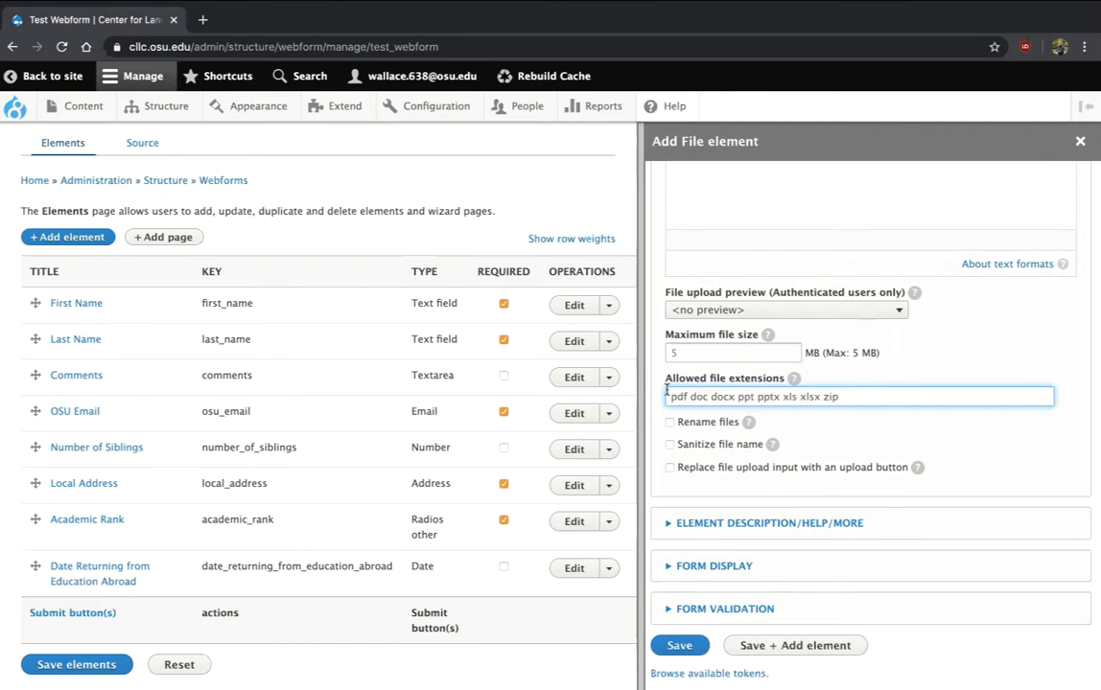
drag(690, 396, 861, 402)
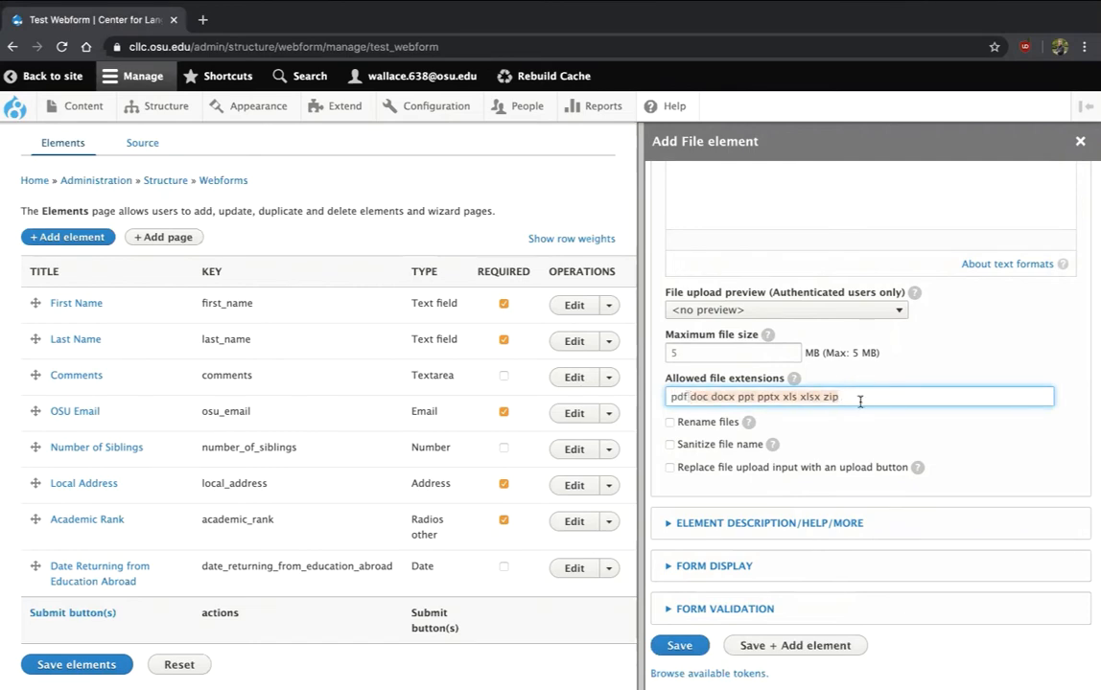
key(BackSpace)
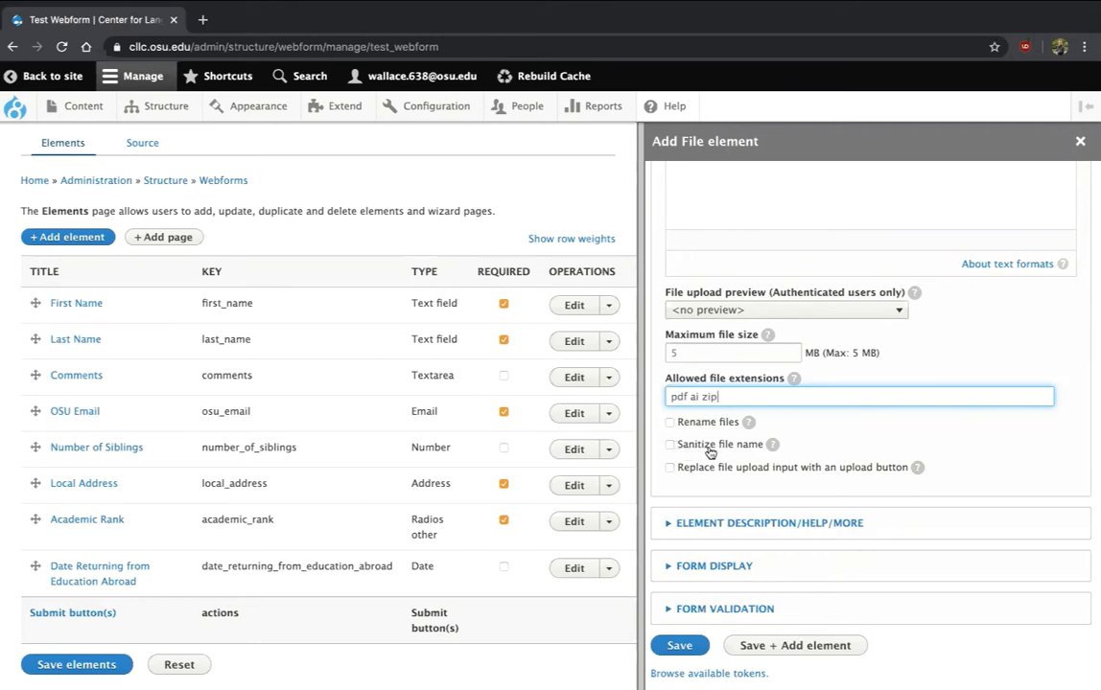
Enable file name sanitizing for the Request for Proposals element and save it to the webform
mouse_move(775, 445)
click(705, 453)
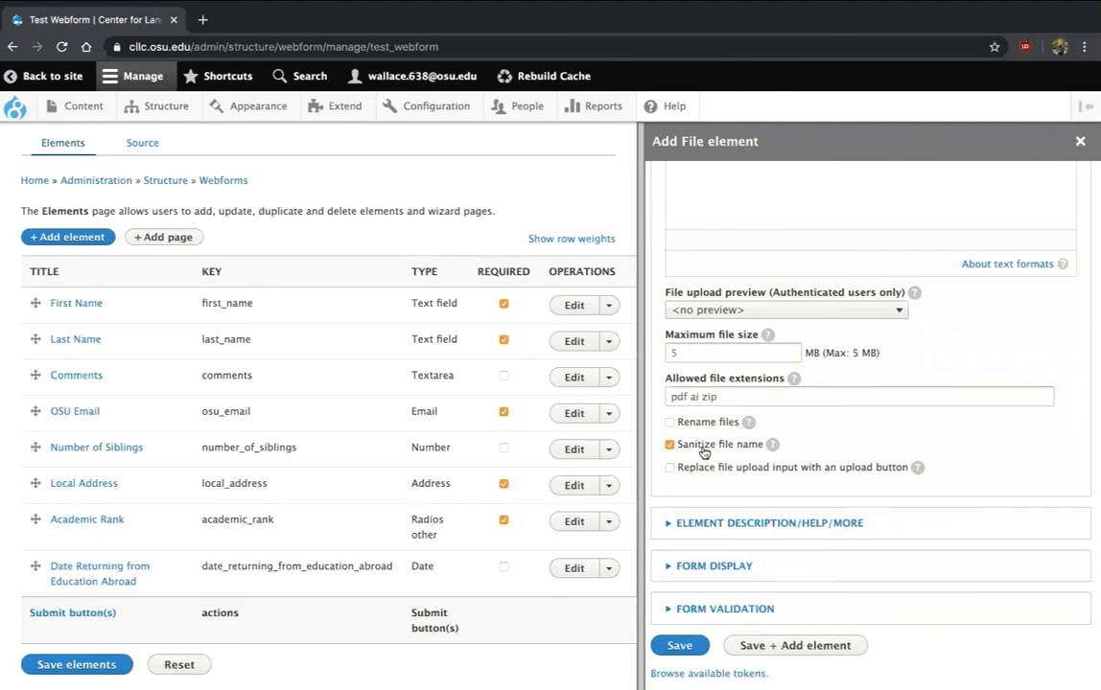
click(679, 646)
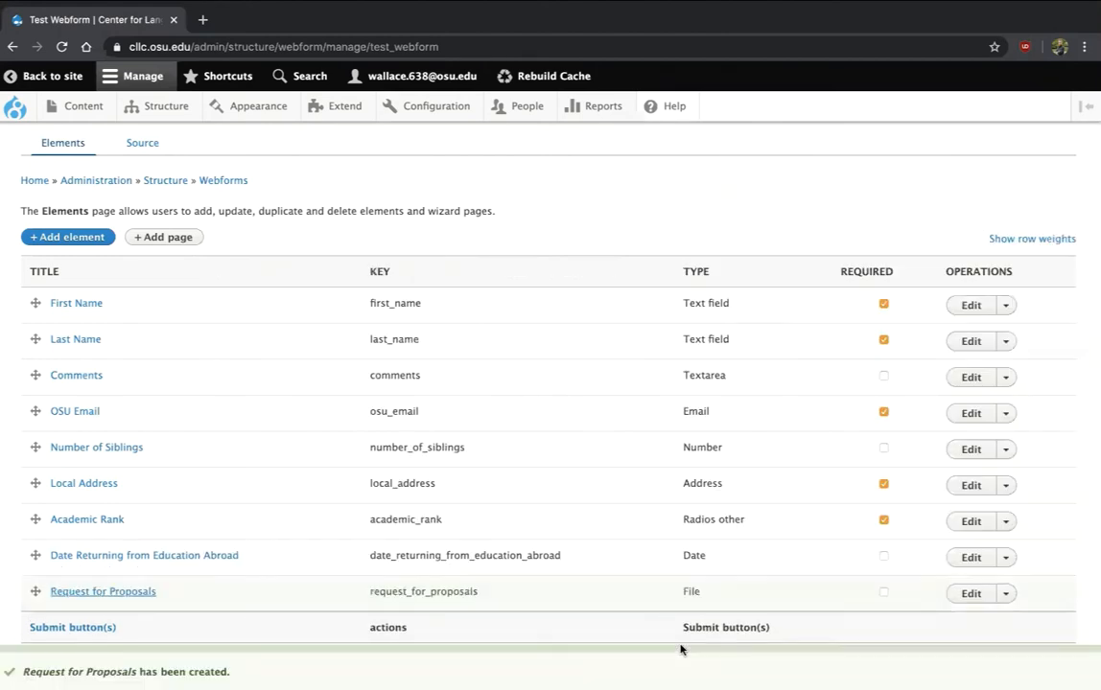
Mark the Request for Proposals, Date Returning from Education Abroad and Number of Siblings elements as required
click(883, 592)
click(883, 555)
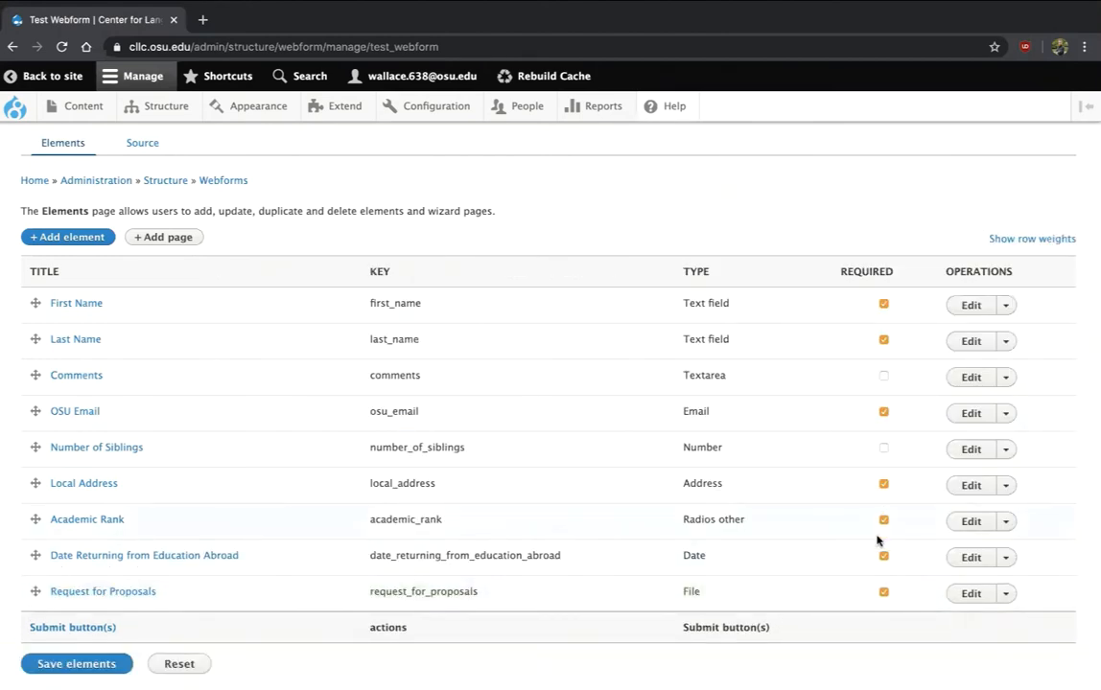
click(884, 447)
scroll(676, 499, down, 1)
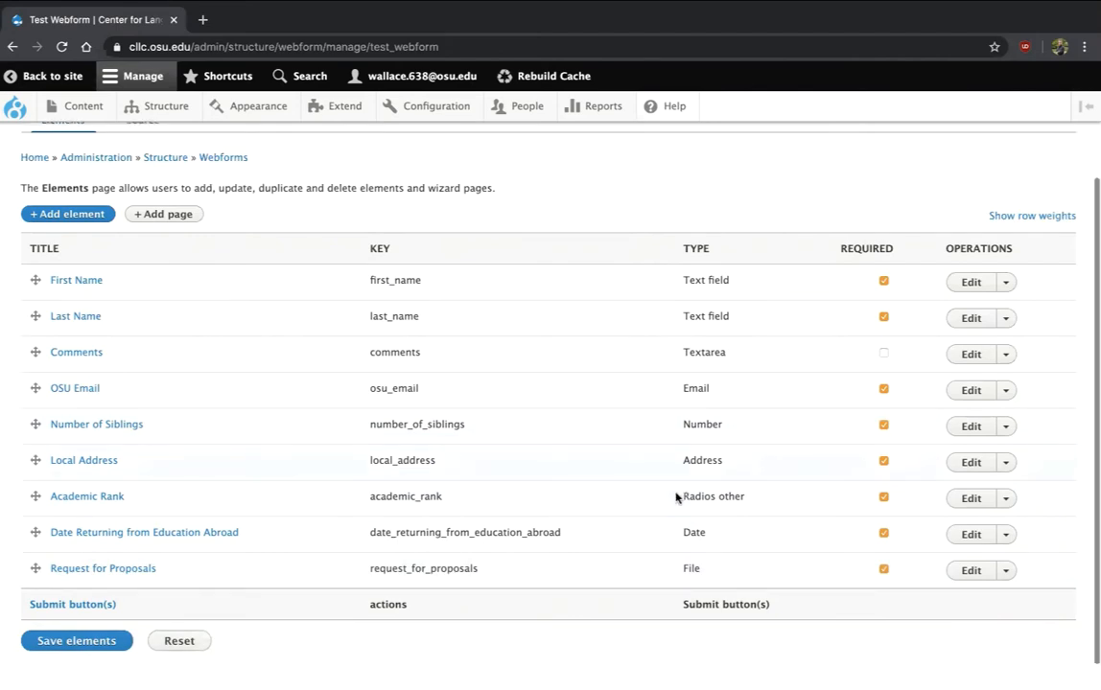
Save the webform's element changes and start adding an Advanced HTML/Text element from the markup element types
click(35, 610)
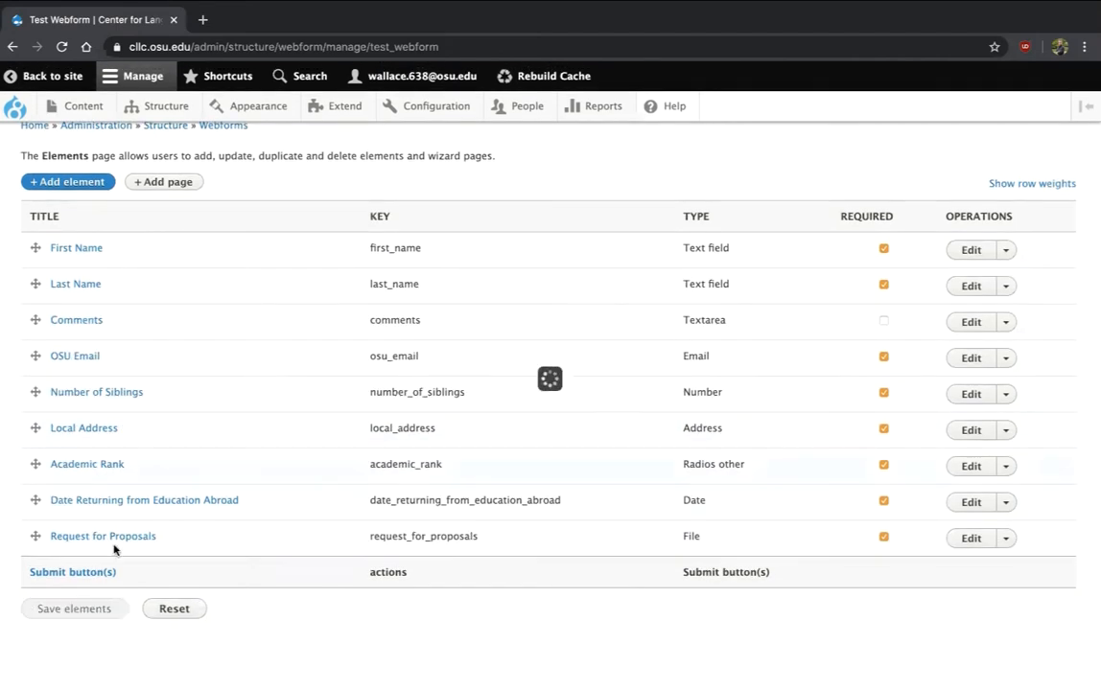
click(60, 181)
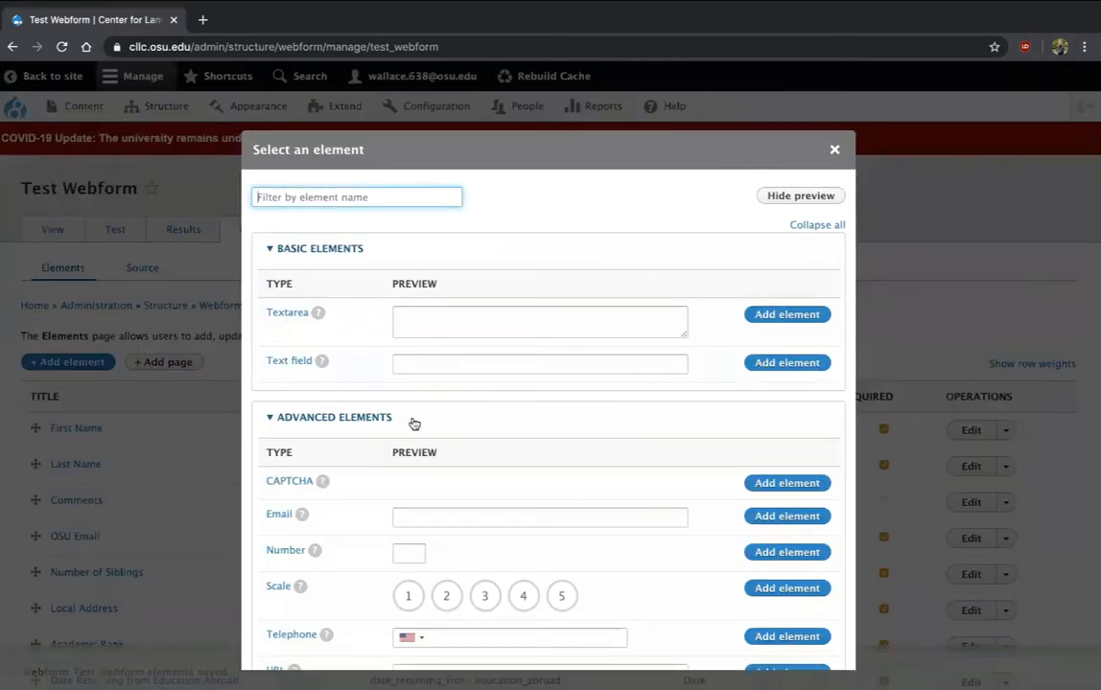
scroll(413, 423, down, 5)
scroll(413, 423, down, 4)
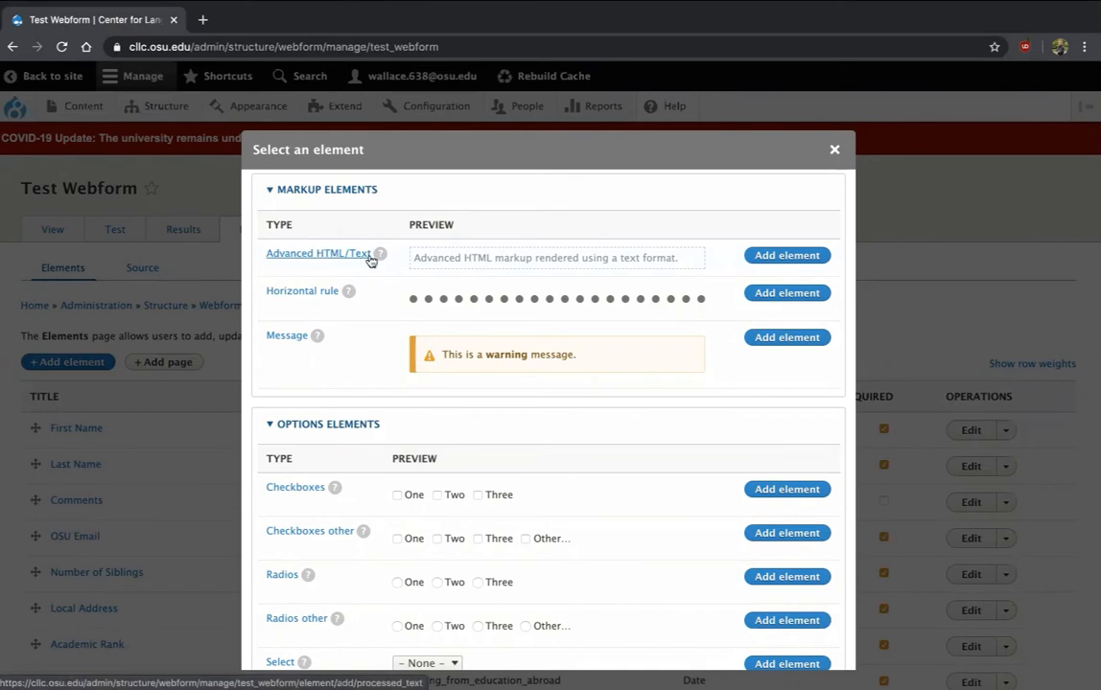
mouse_move(416, 258)
mouse_down()
mouse_move(595, 274)
mouse_move(684, 263)
mouse_up()
click(684, 263)
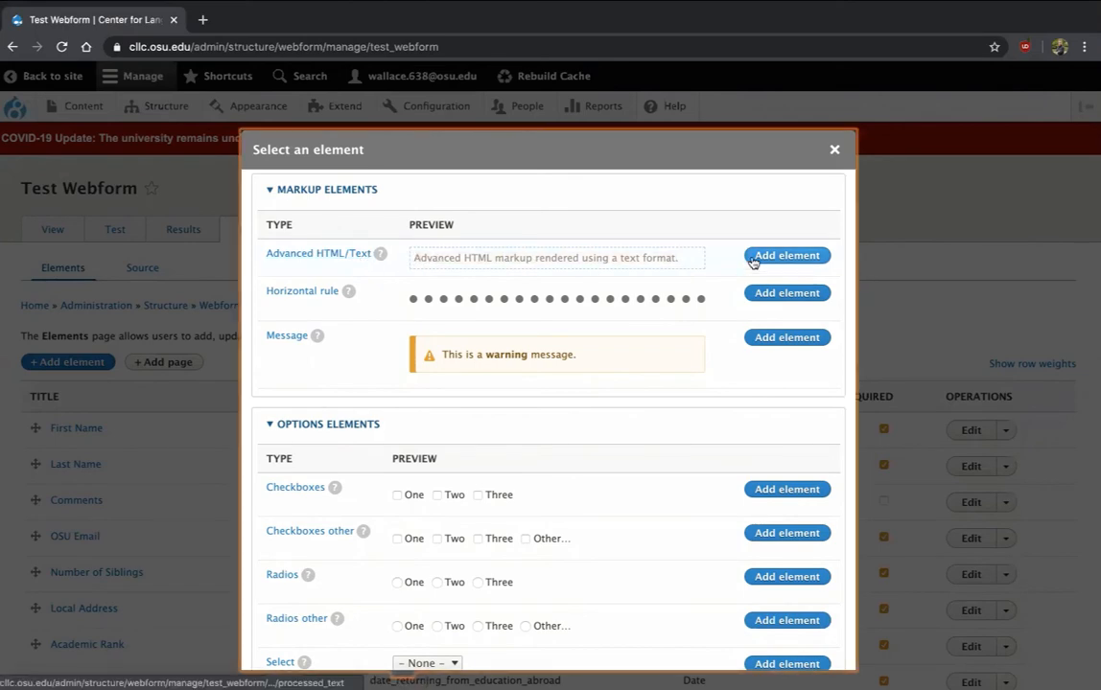
click(754, 257)
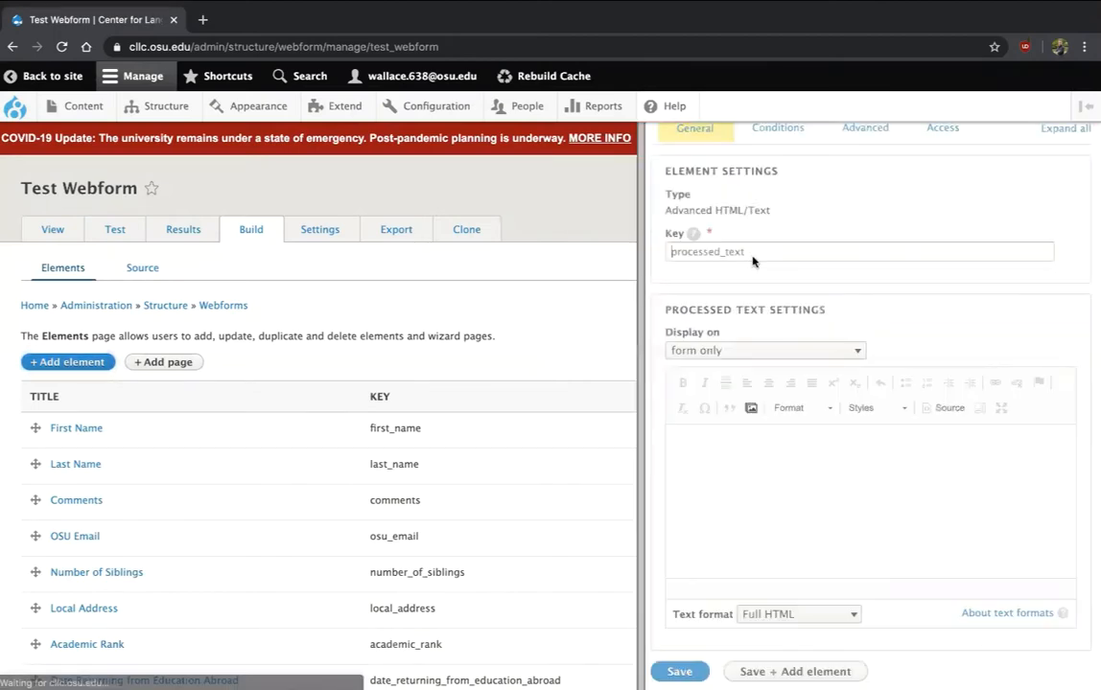
Enter the text "Thank you! Remember" in the body of the Advanced HTML/Text element
click(718, 534)
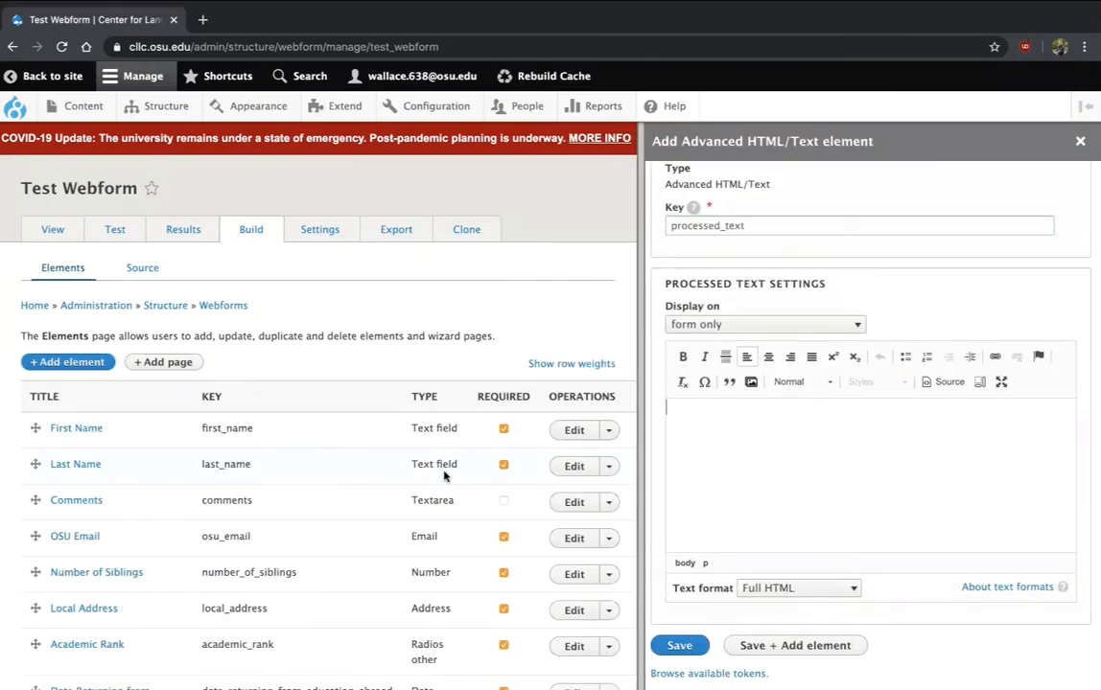
text(Thank you! Remember)
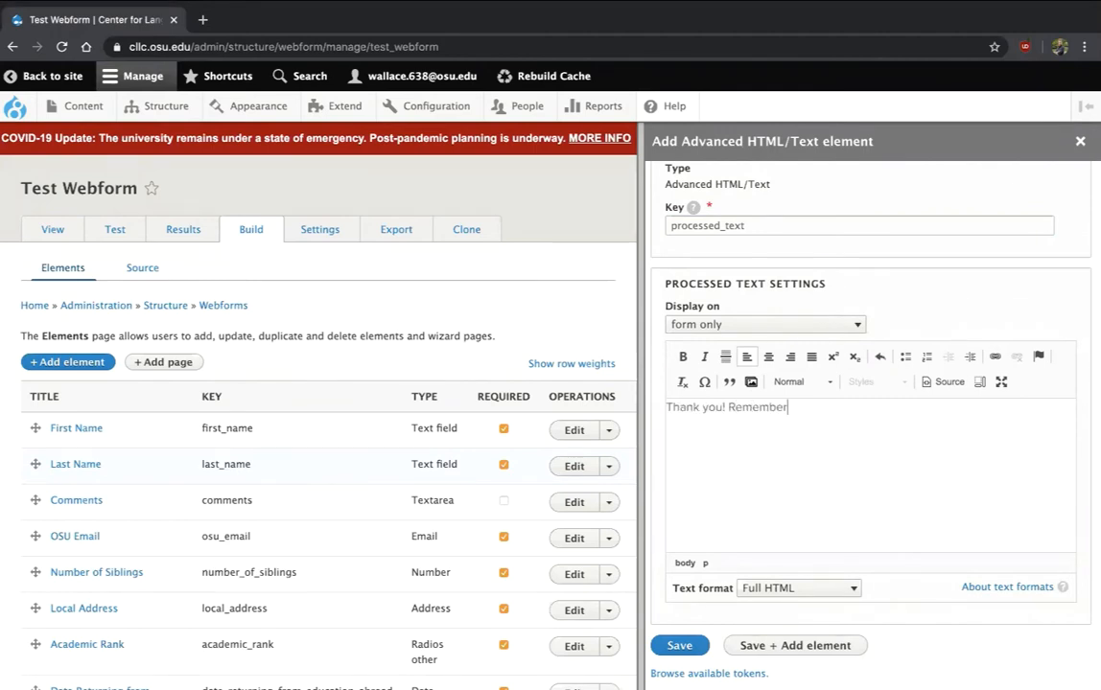
Complete the text with "to include this on the form:", add bullets "Bullet 1", "Bullet 2" and "Bullet 3", and save the element
text( to include this on the form:)
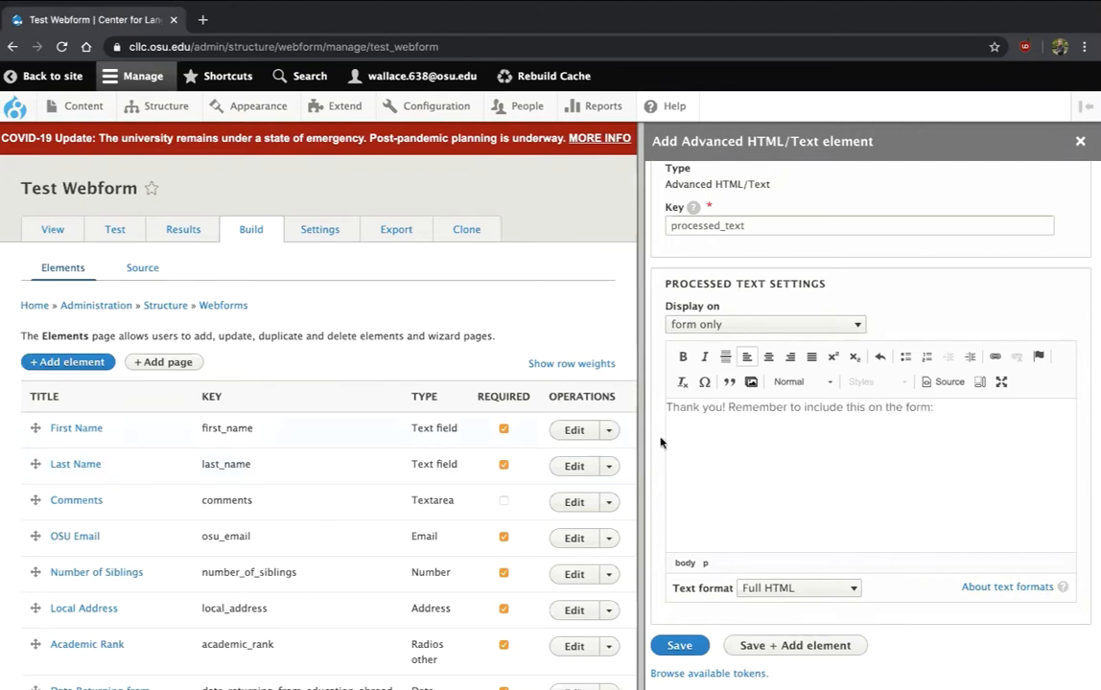
click(905, 357)
text(Bullet)
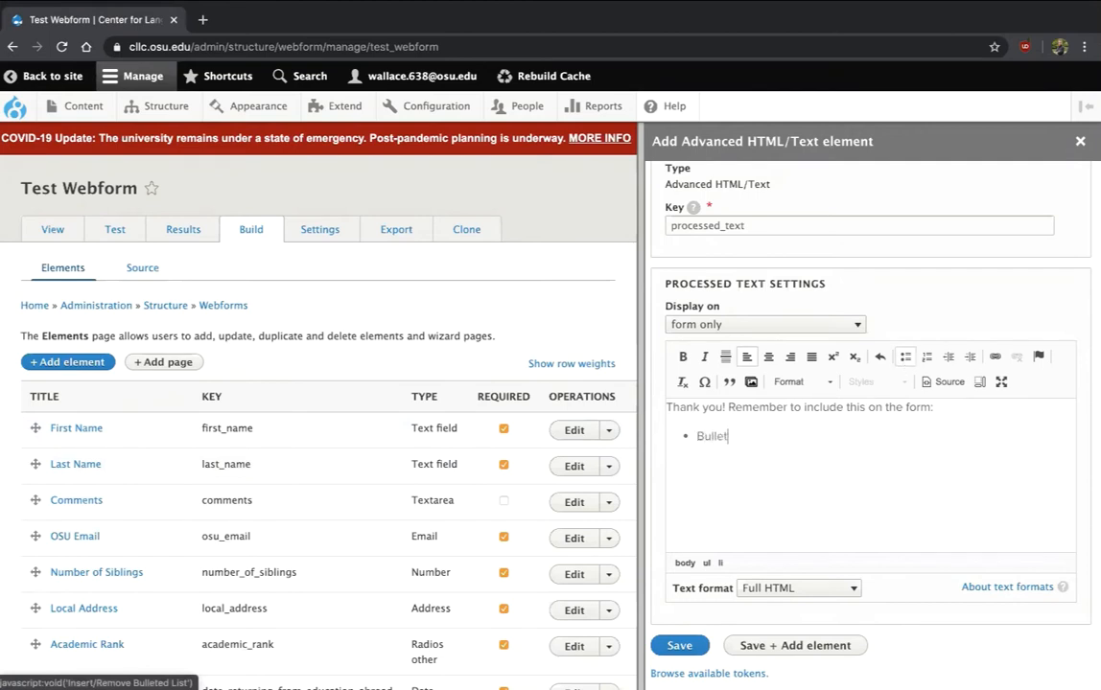
text( 1 Bullet 2)
key(Return)
text(Bull)
text(t)
text(t 3)
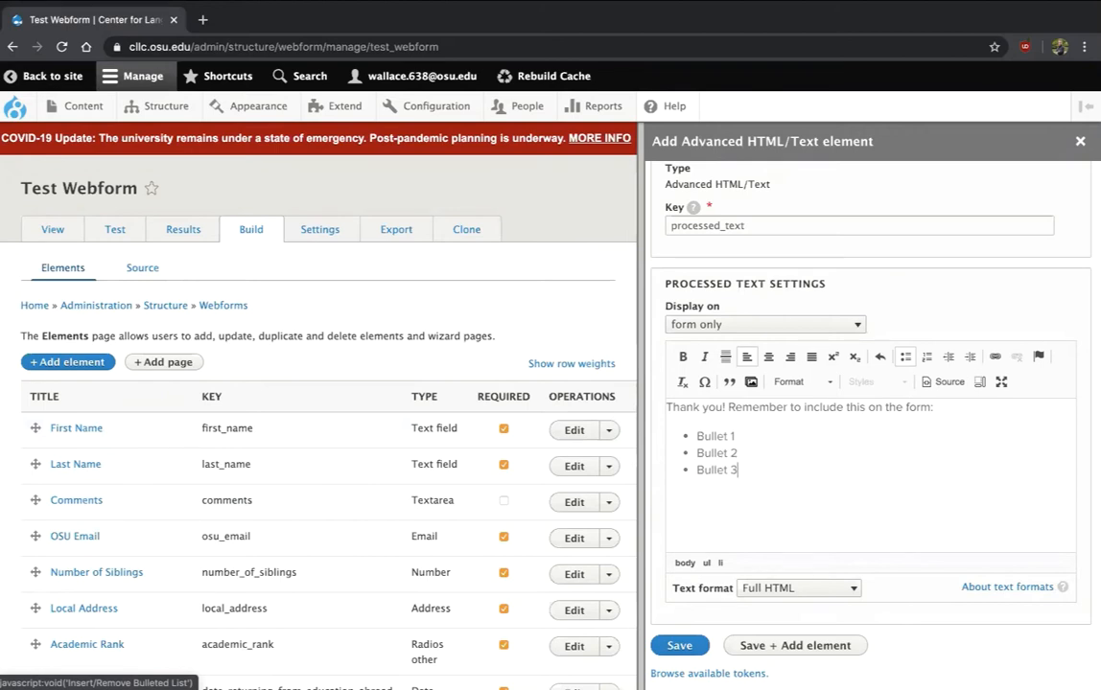
click(676, 646)
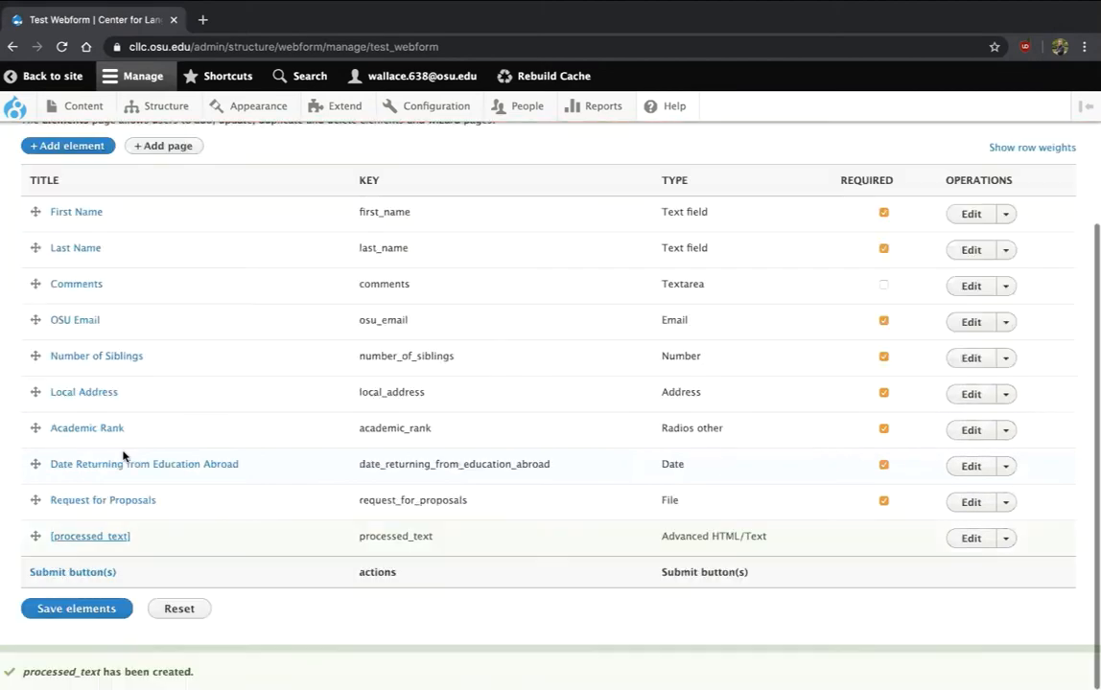
Move the processed_text element above First Name and save the webform's element order
drag(32, 526, 88, 216)
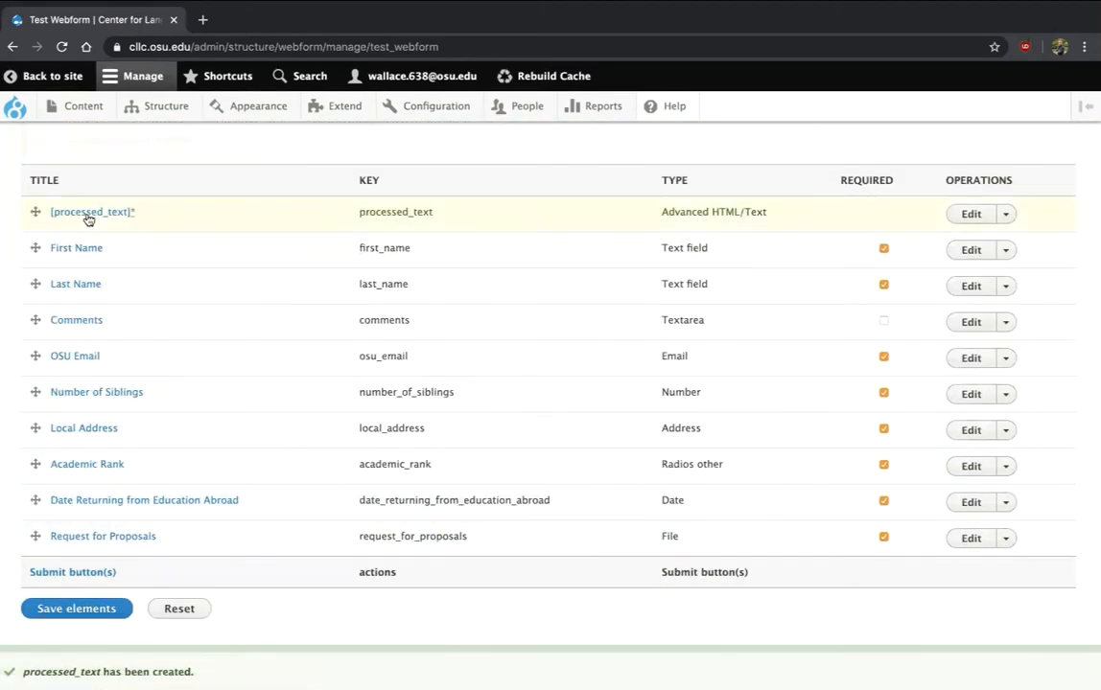
click(46, 610)
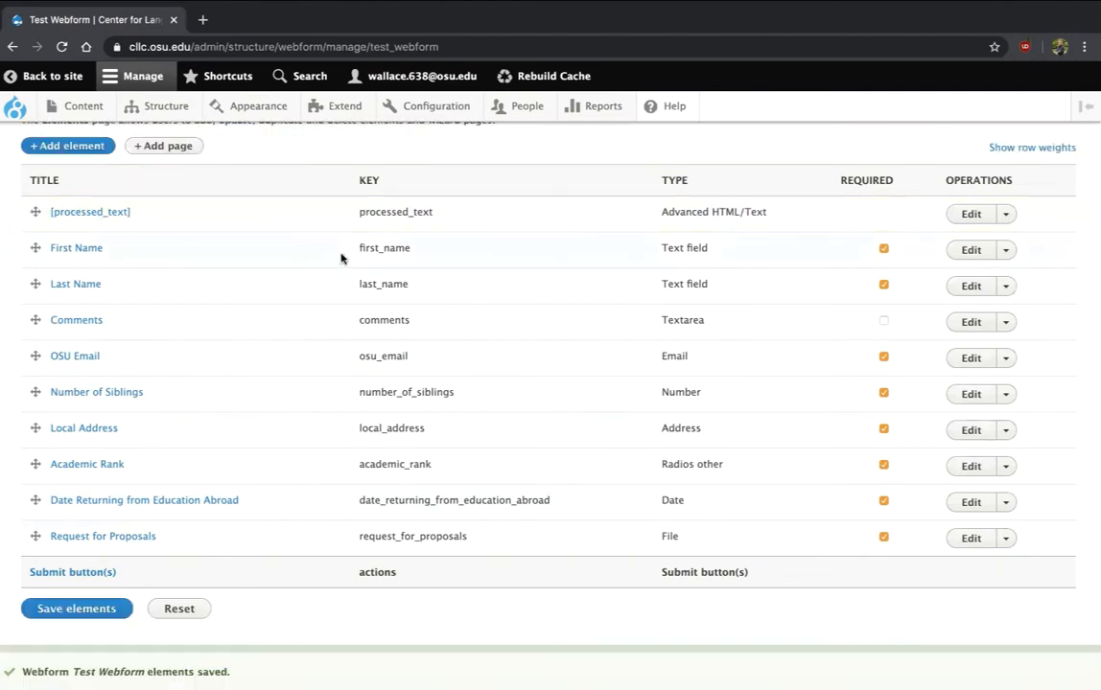
Add another Advanced HTML/Text element to the webform and set its key to file_instructions
scroll(192, 269, up, 2)
click(45, 265)
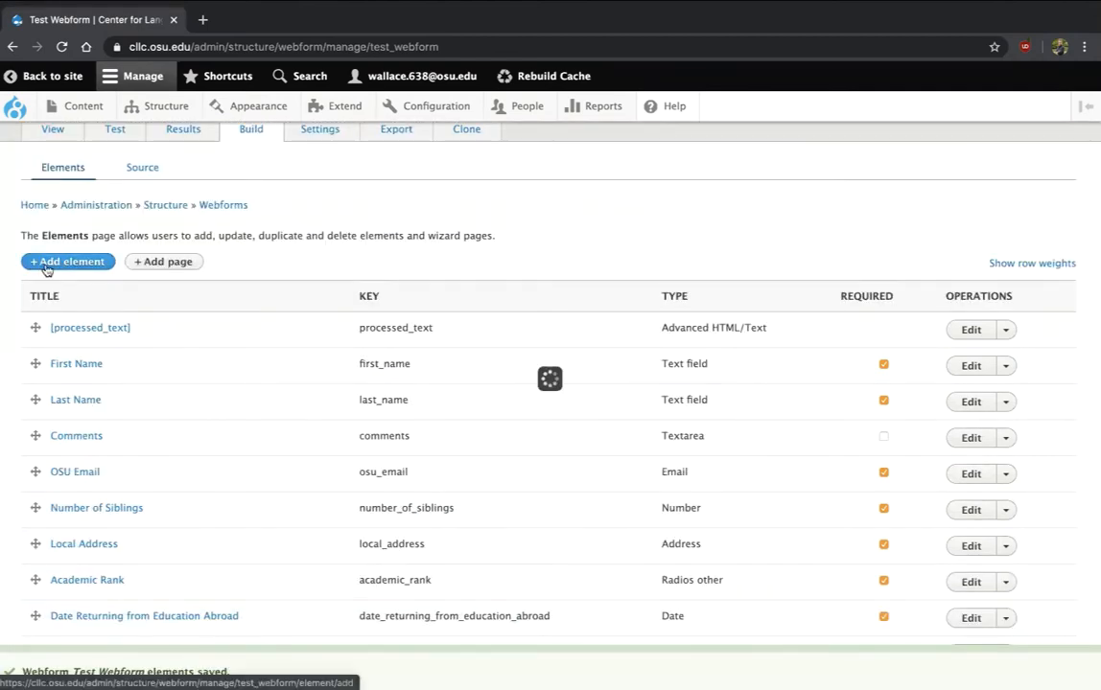
scroll(488, 433, down, 5)
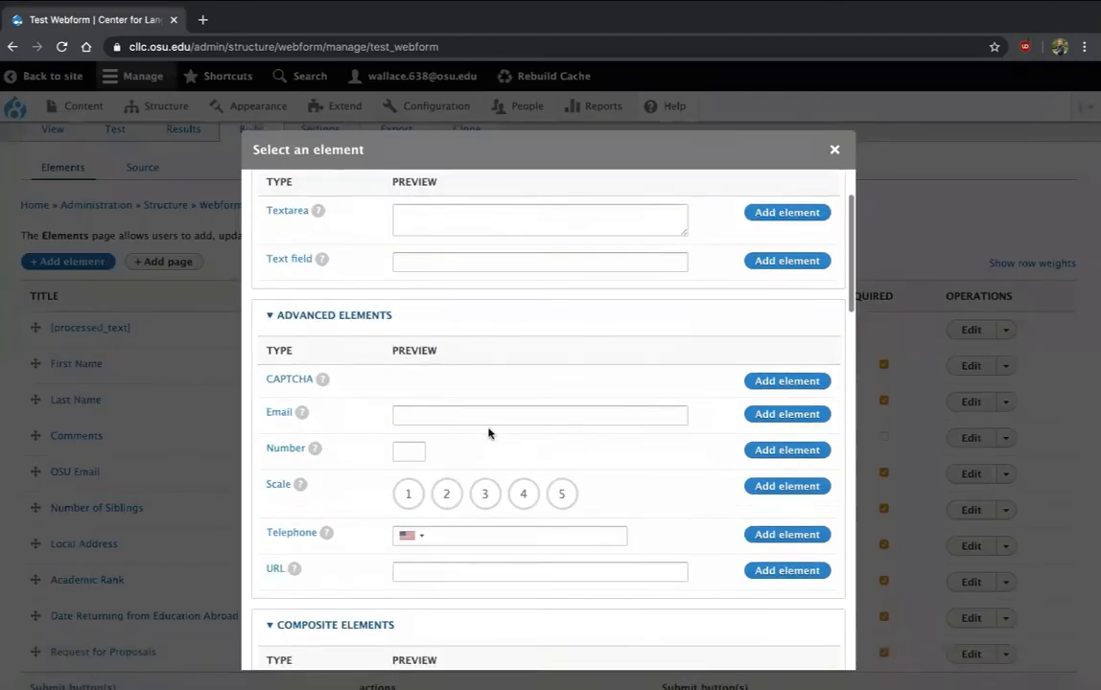
scroll(488, 433, down, 5)
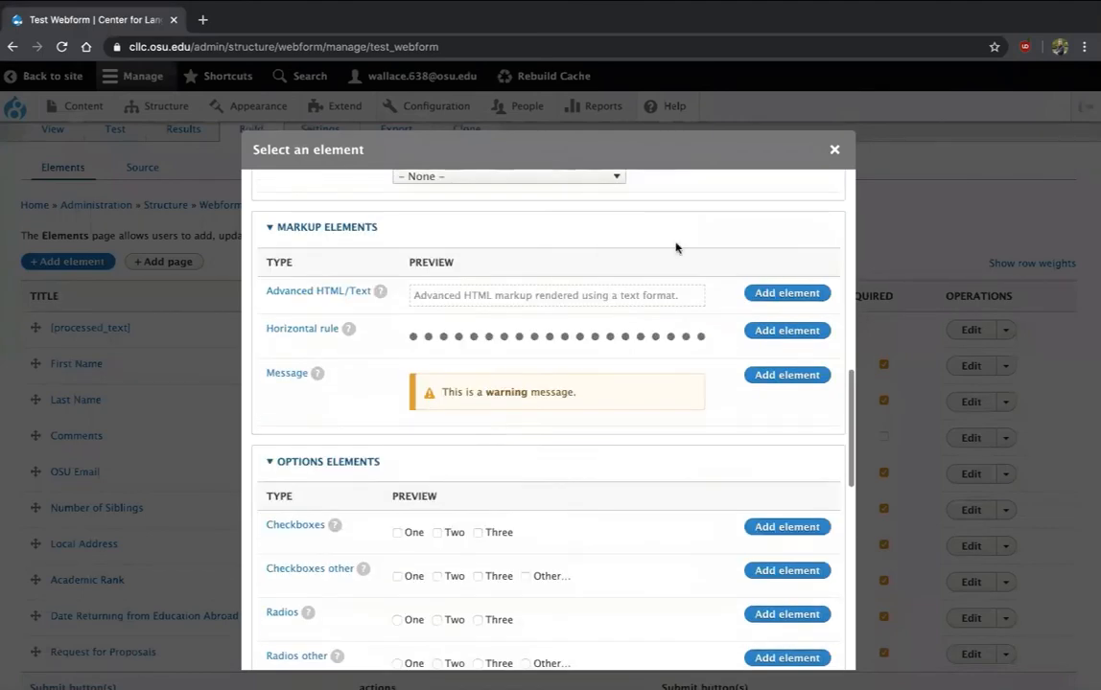
click(799, 297)
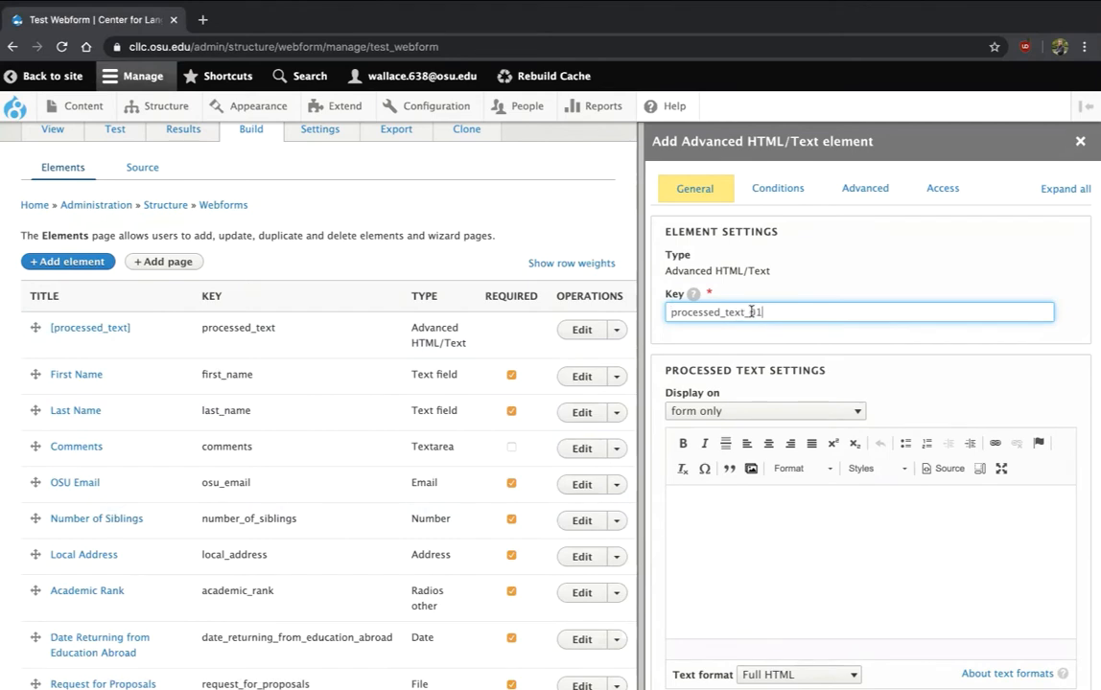
drag(763, 311, 627, 307)
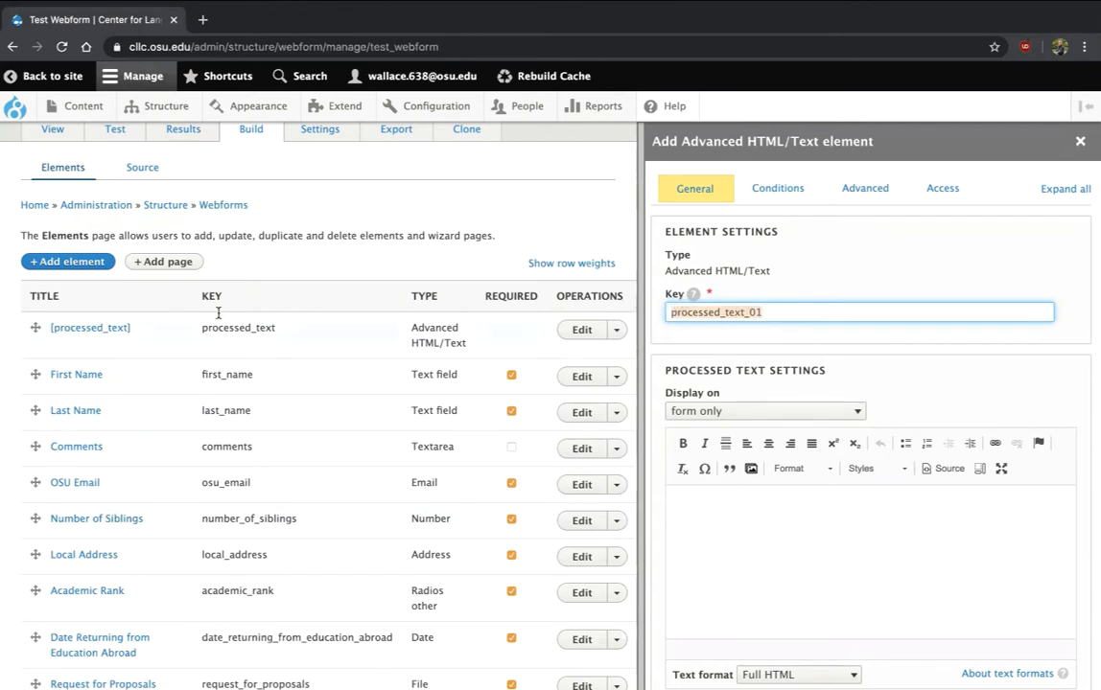
scroll(230, 459, down, 1)
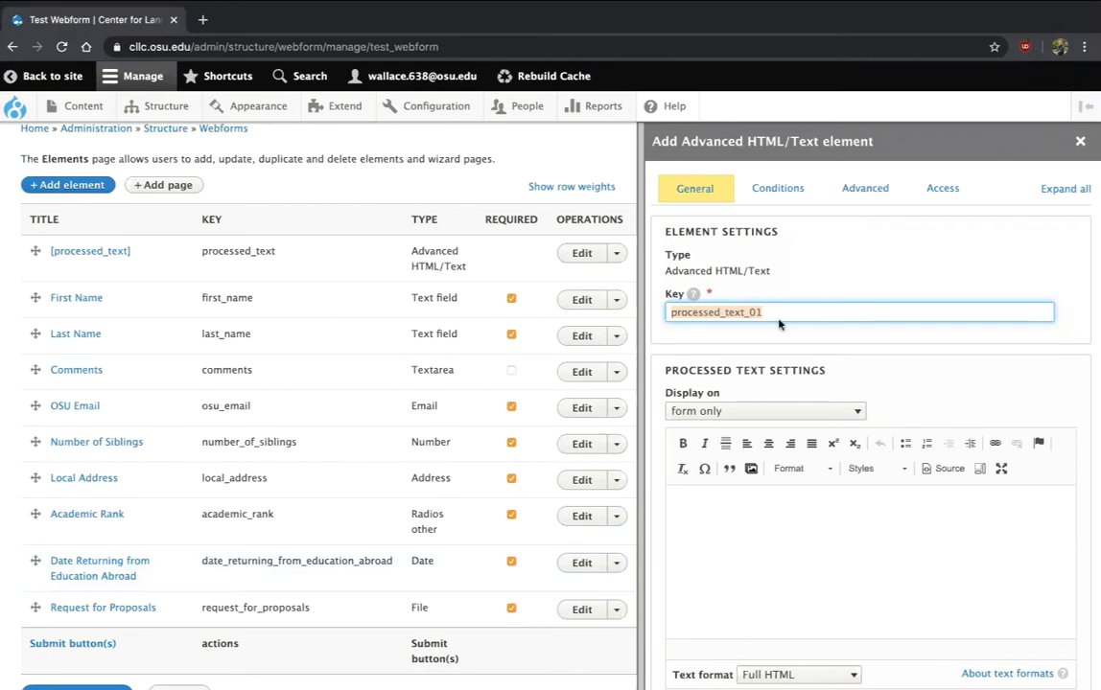
drag(776, 314, 636, 305)
text(file_inst)
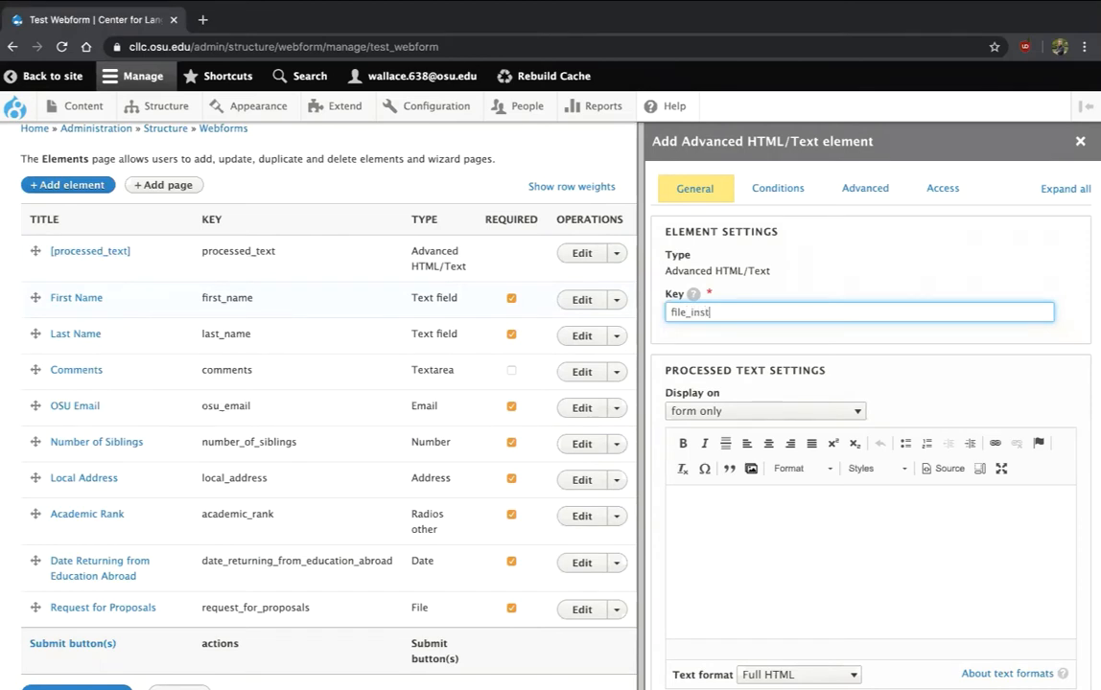
text(ructions)
Enter "Remember to add this to the file..." as the file_instructions element's text and save the element
click(759, 547)
text(Rem)
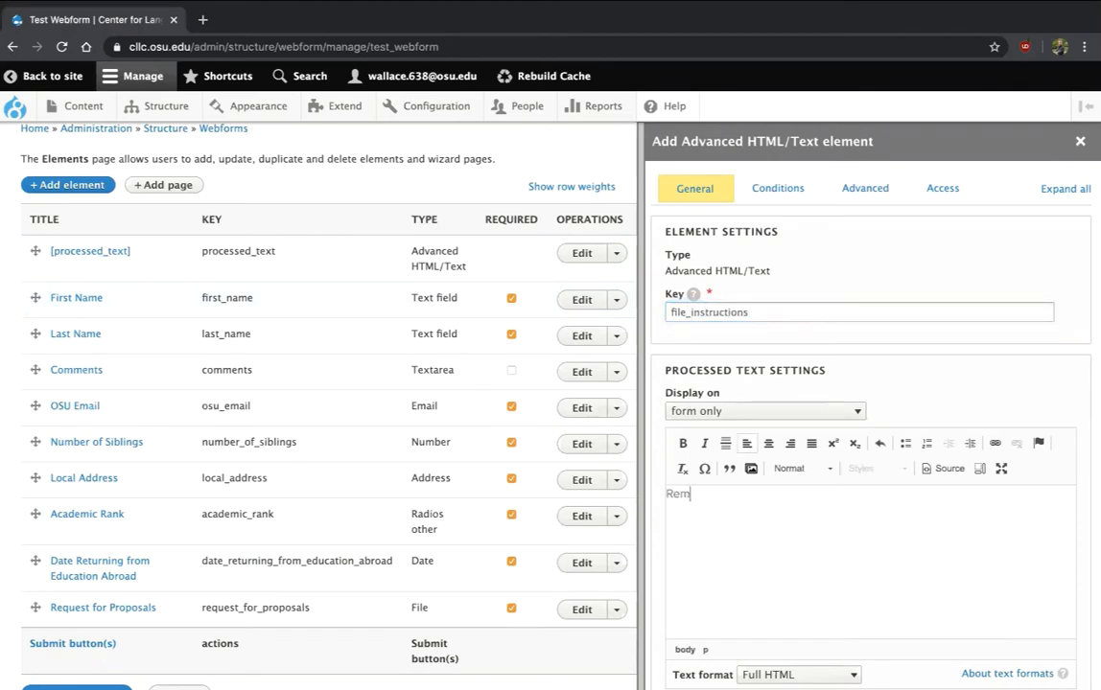
text(ember to add this to the file...)
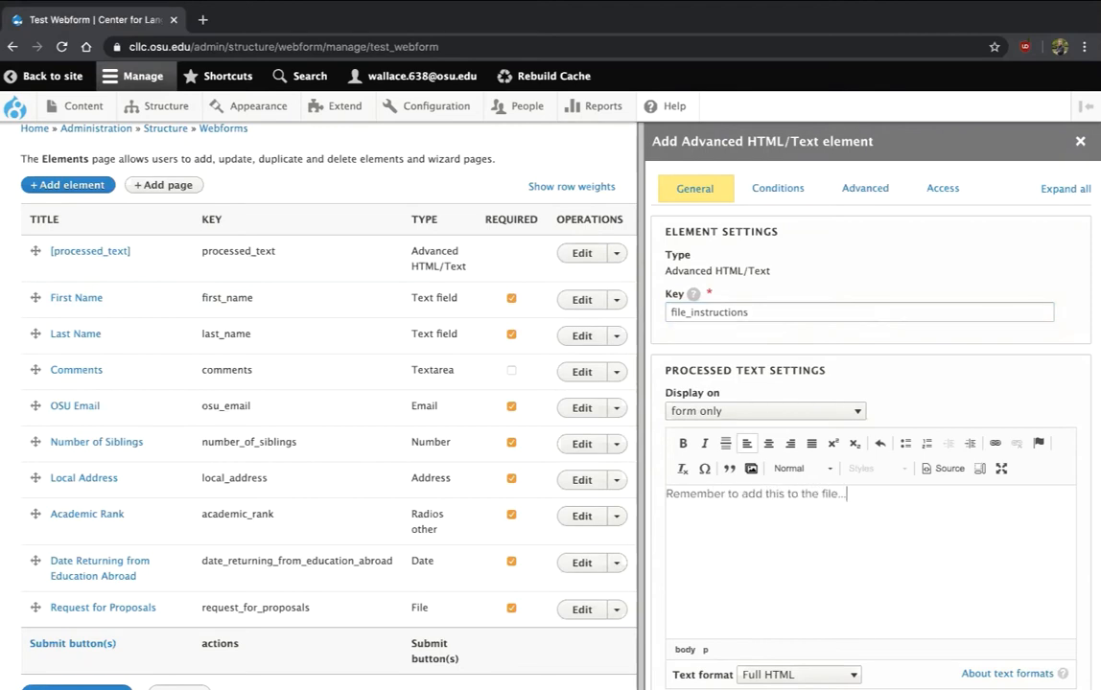
scroll(776, 616, down, 1)
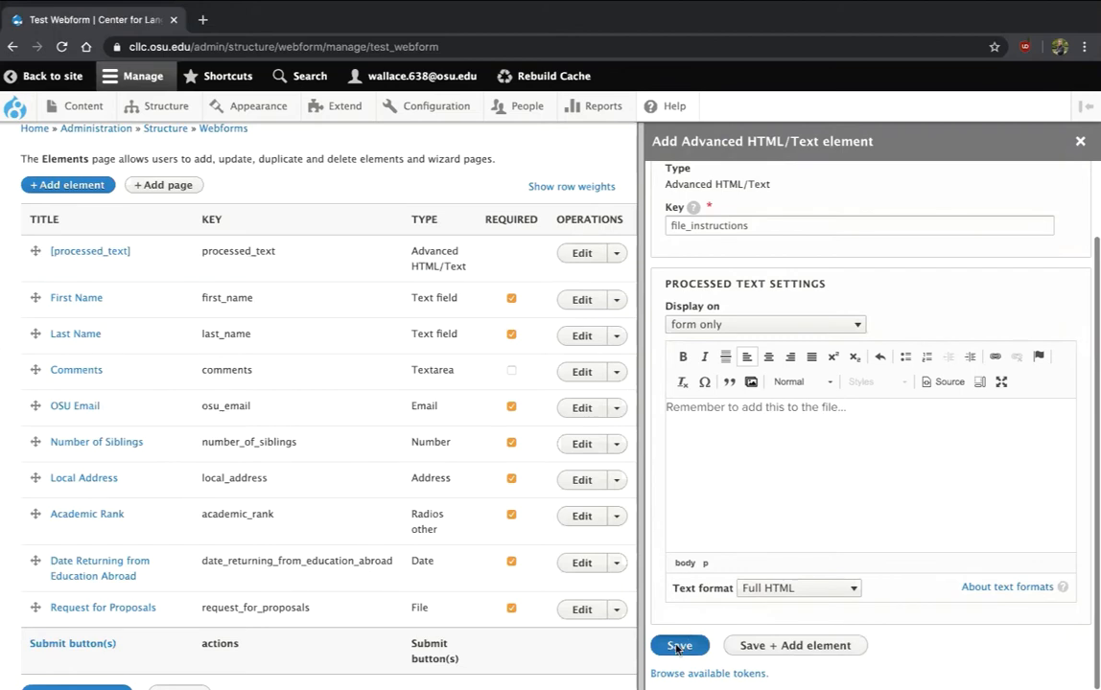
click(671, 645)
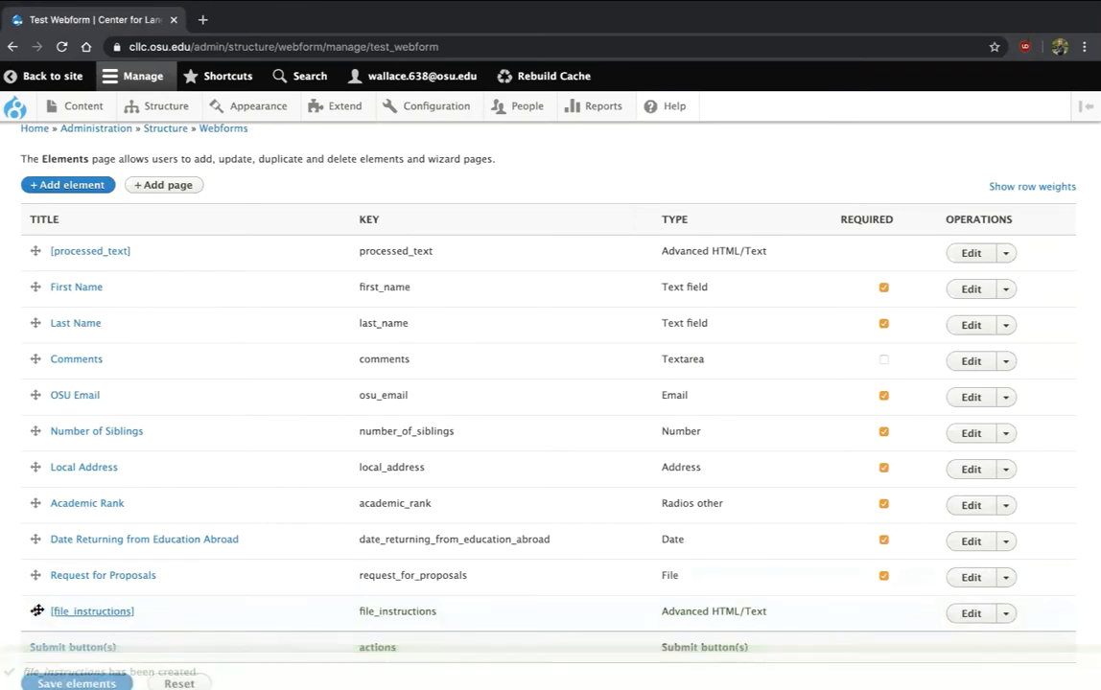
Move the file_instructions element directly above Request for Proposals and save the webform elements
drag(37, 580, 36, 582)
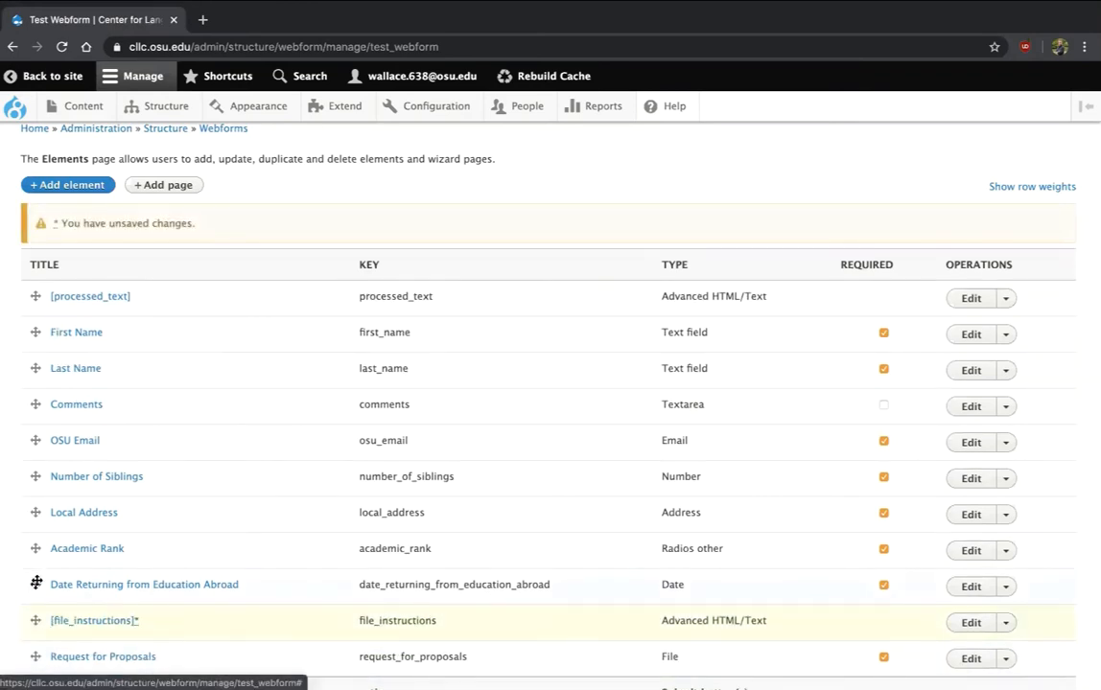
scroll(54, 605, down, 2)
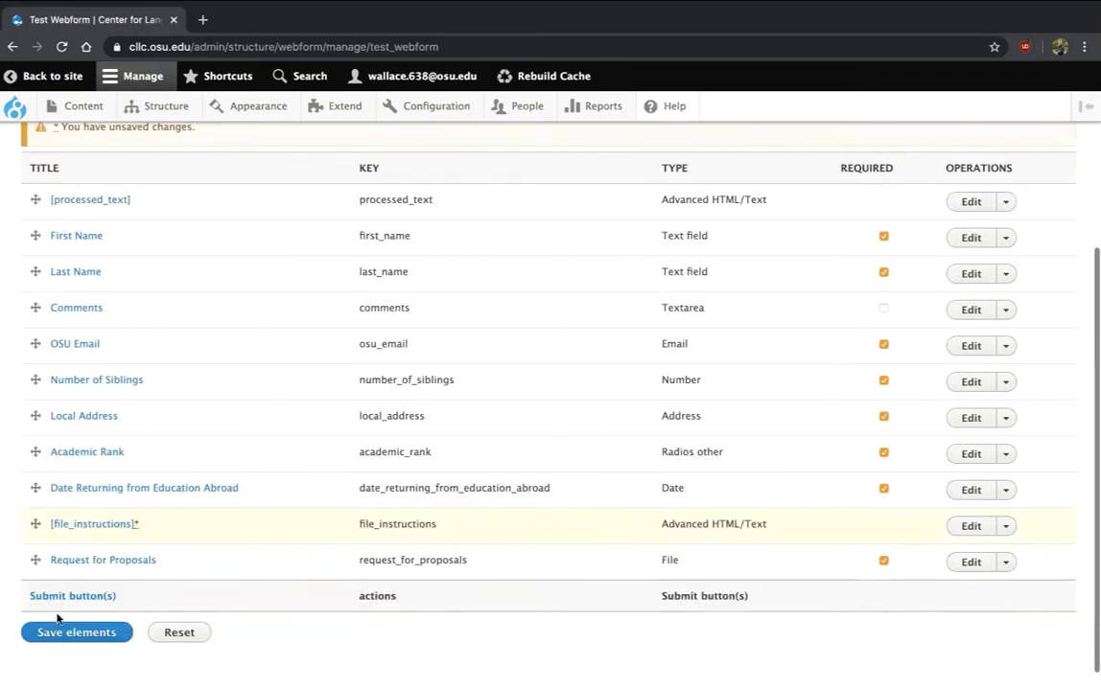
click(56, 633)
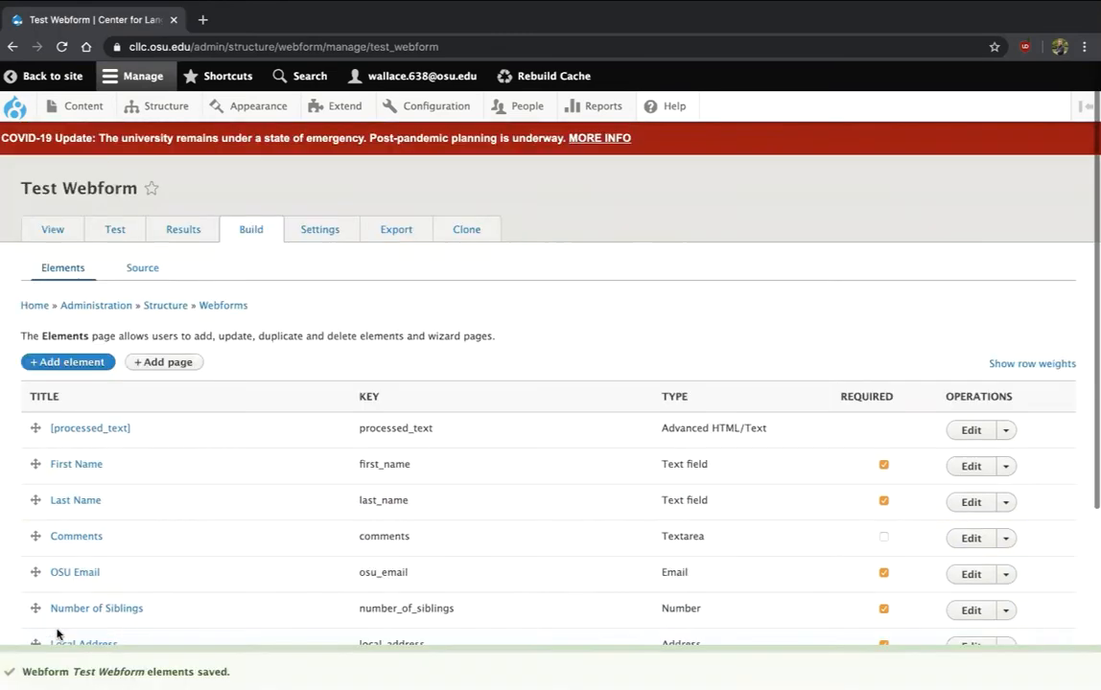
scroll(57, 632, down, 5)
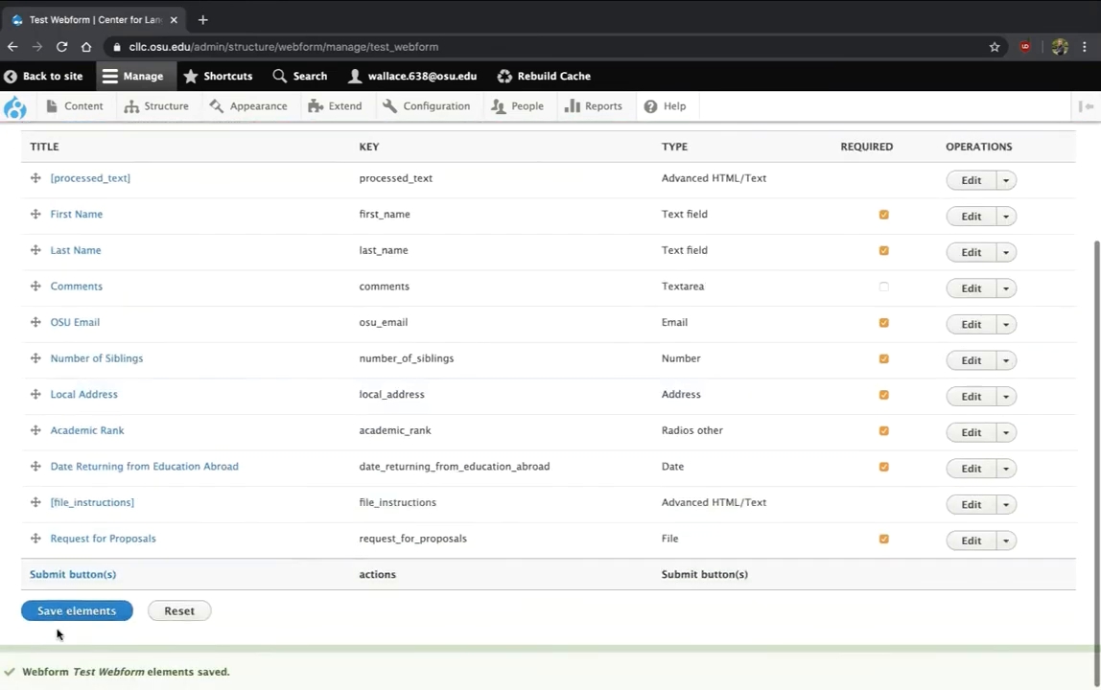
scroll(57, 633, up, 1)
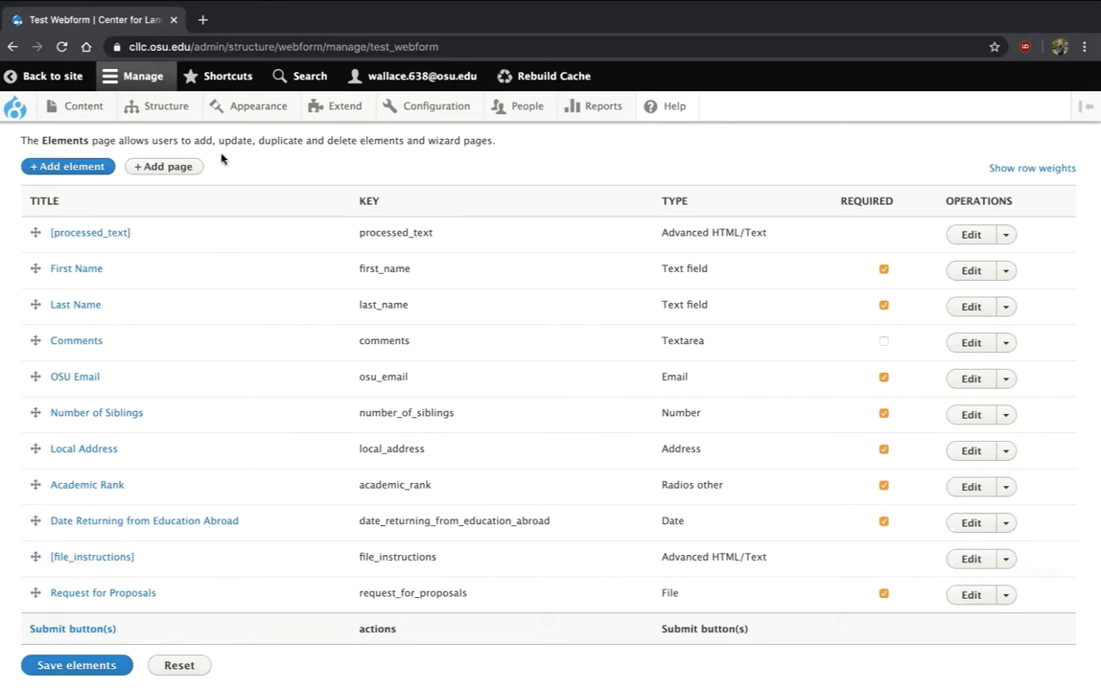
Add a Message element to the webform and set its key to message_for_student
click(84, 168)
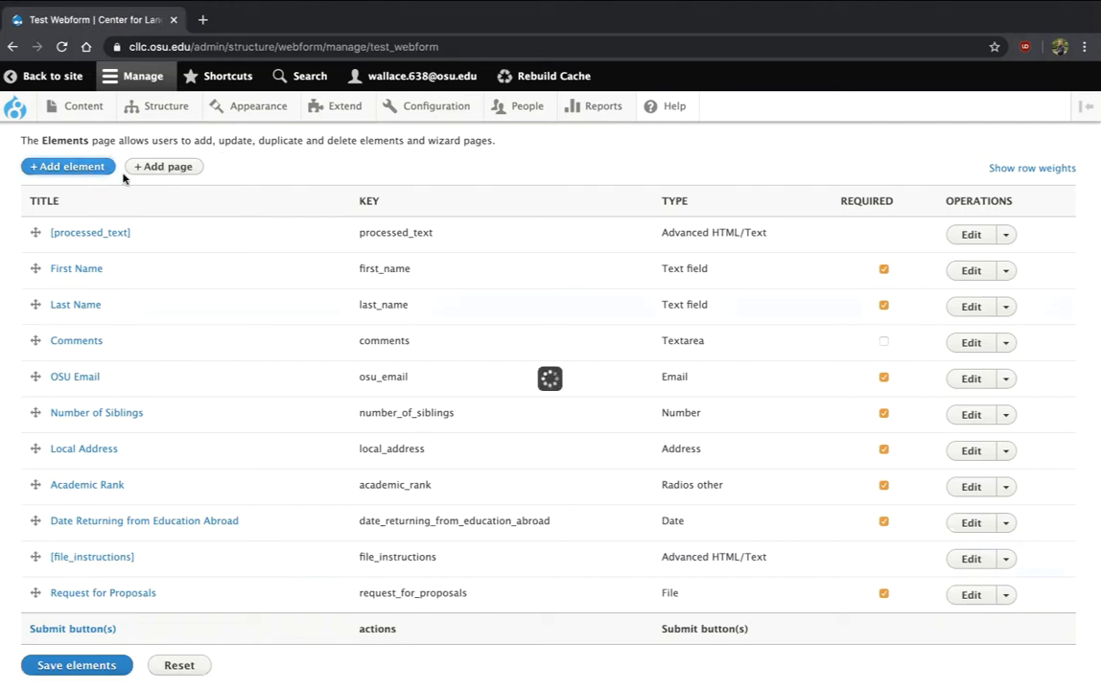
scroll(508, 442, down, 10)
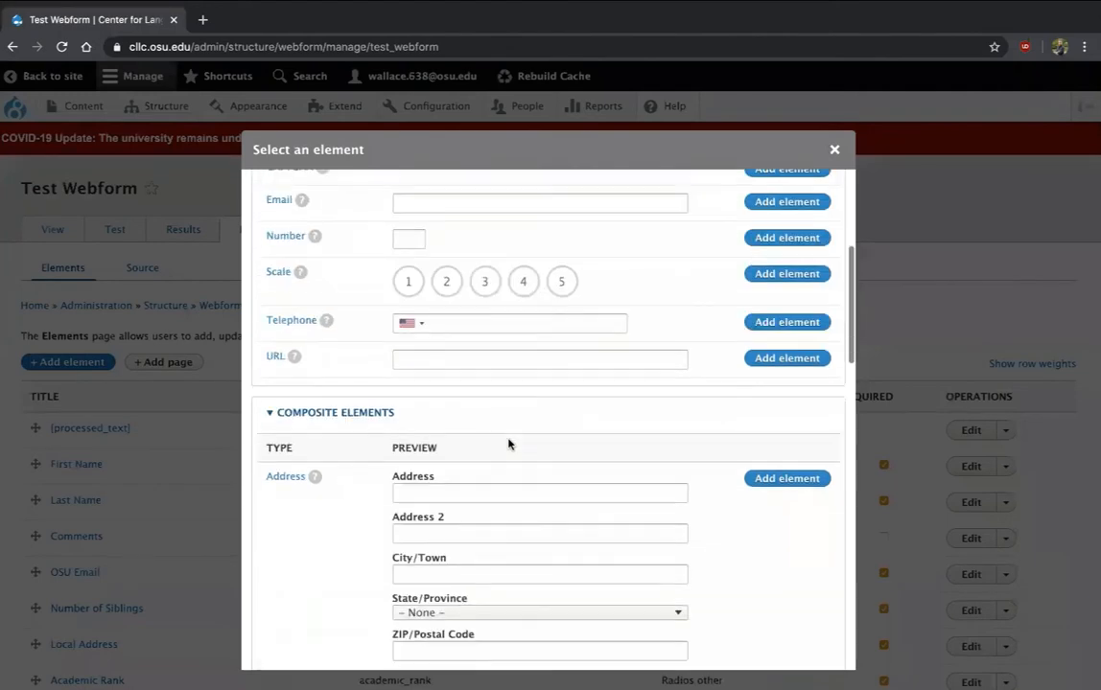
scroll(509, 445, down, 1)
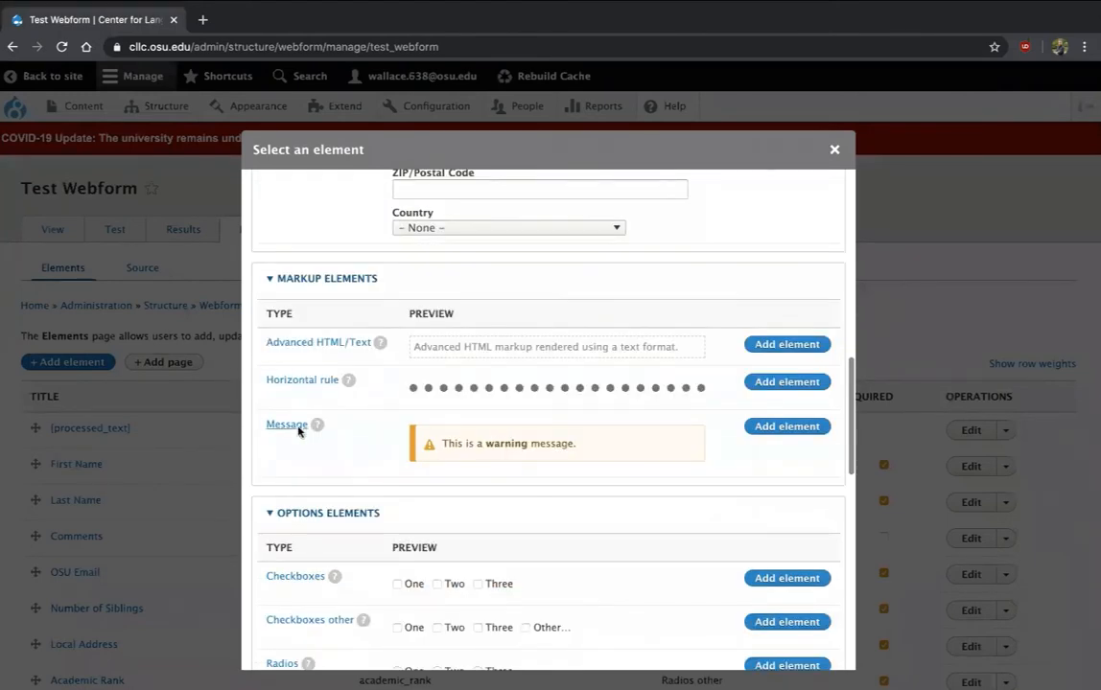
scroll(354, 425, down, 1)
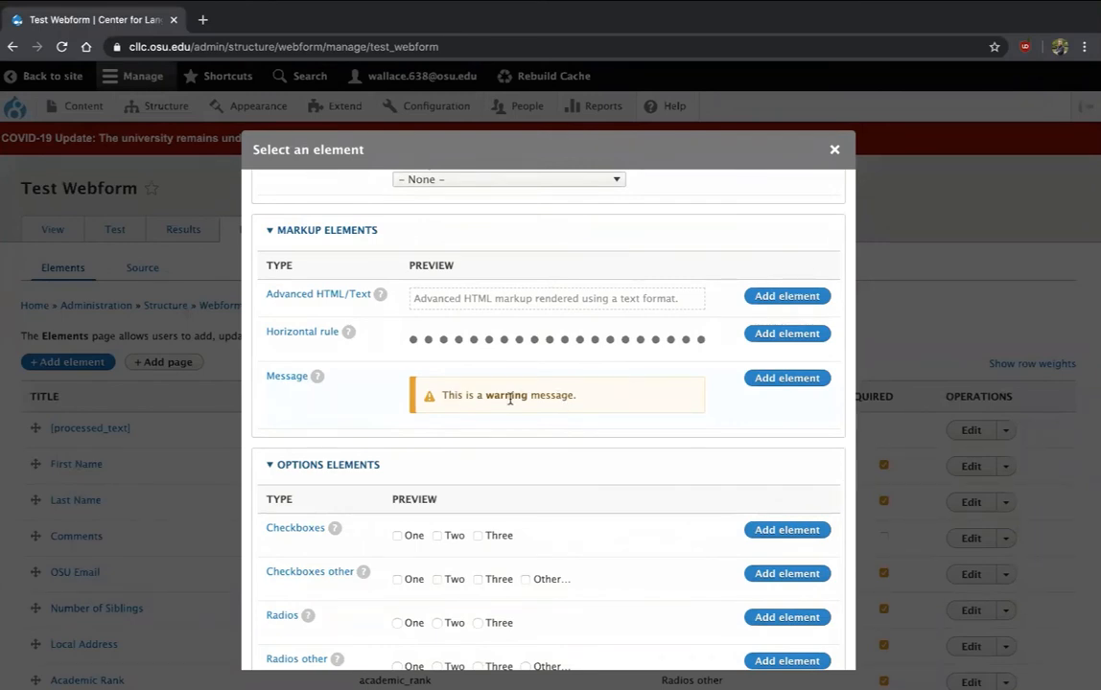
click(779, 380)
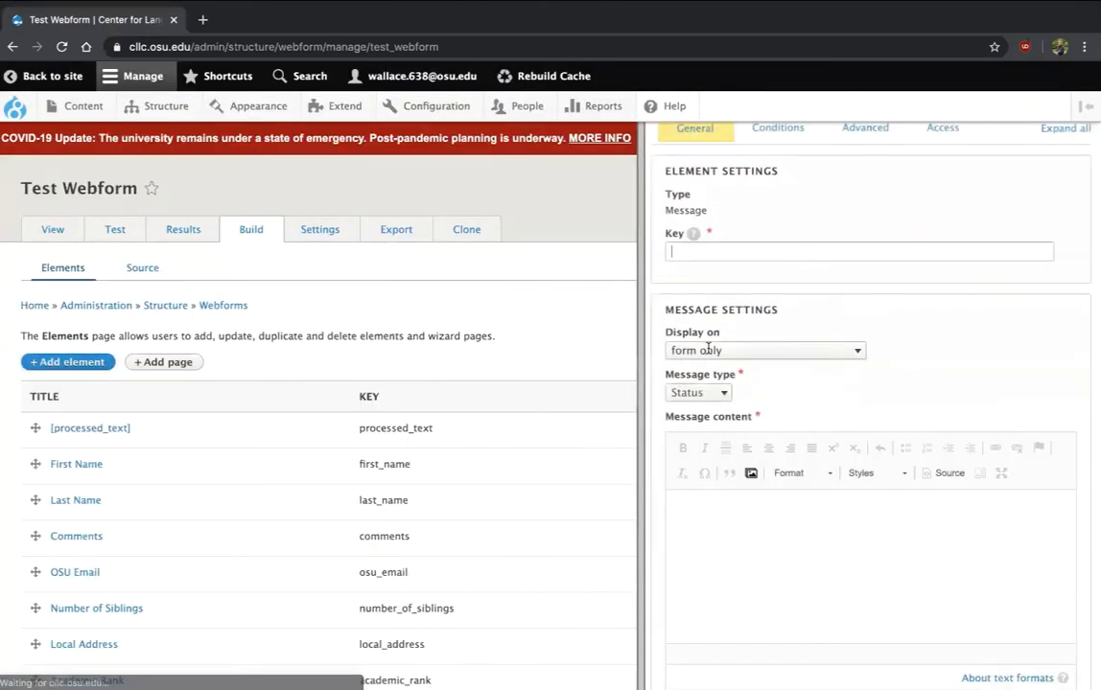
mouse_move(689, 279)
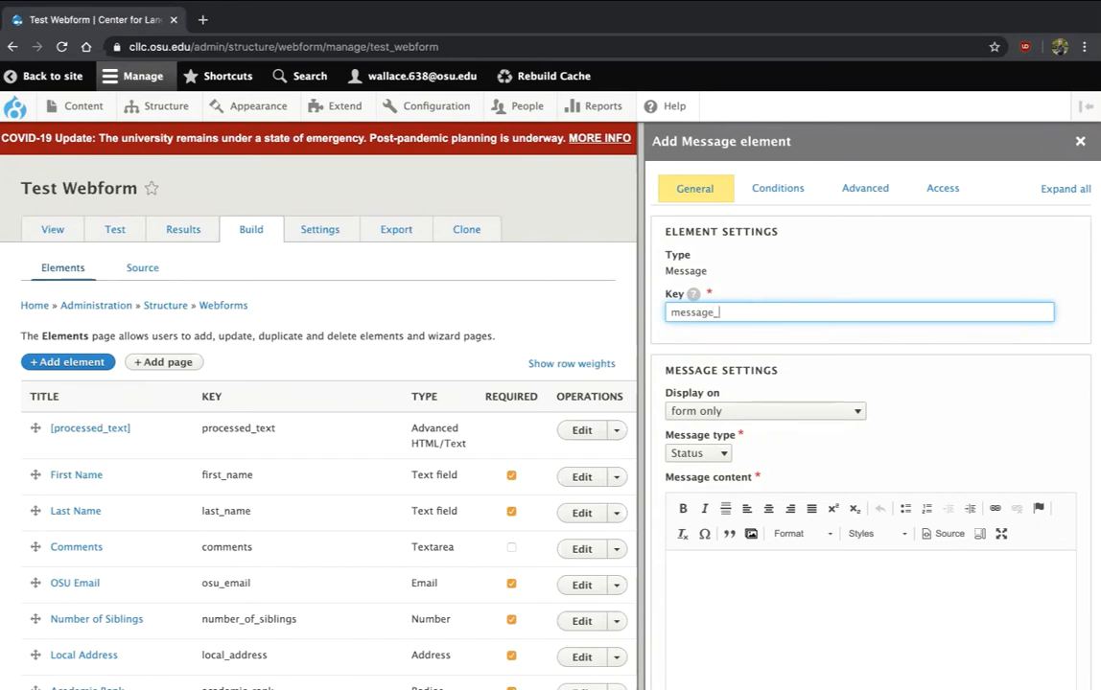
click(761, 303)
text(for )
text(student)
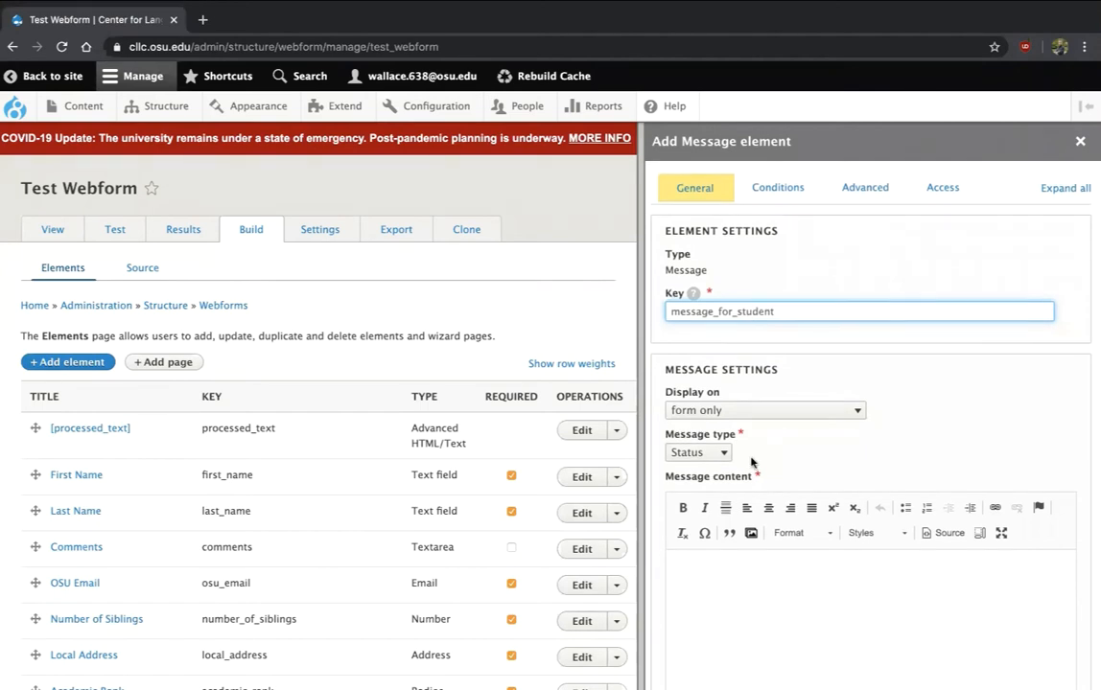
Set the message type to Info and enter "ATTENTION! Please review this form." as the message content
scroll(702, 334, down, 3)
click(687, 305)
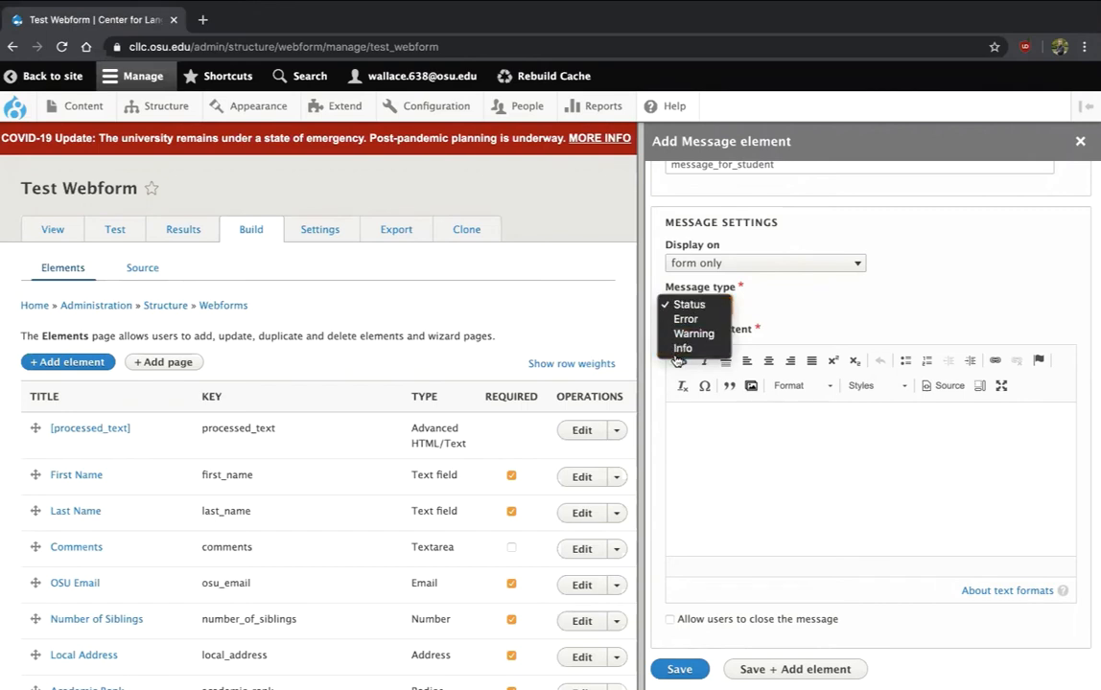
click(703, 349)
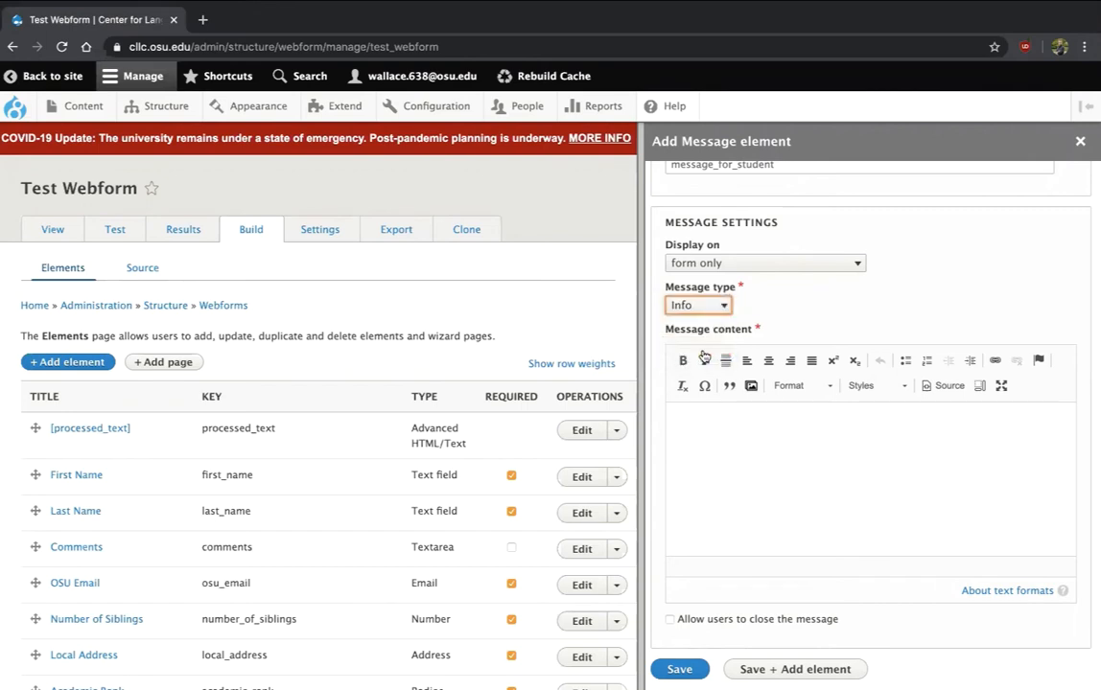
click(763, 511)
text(ATTE)
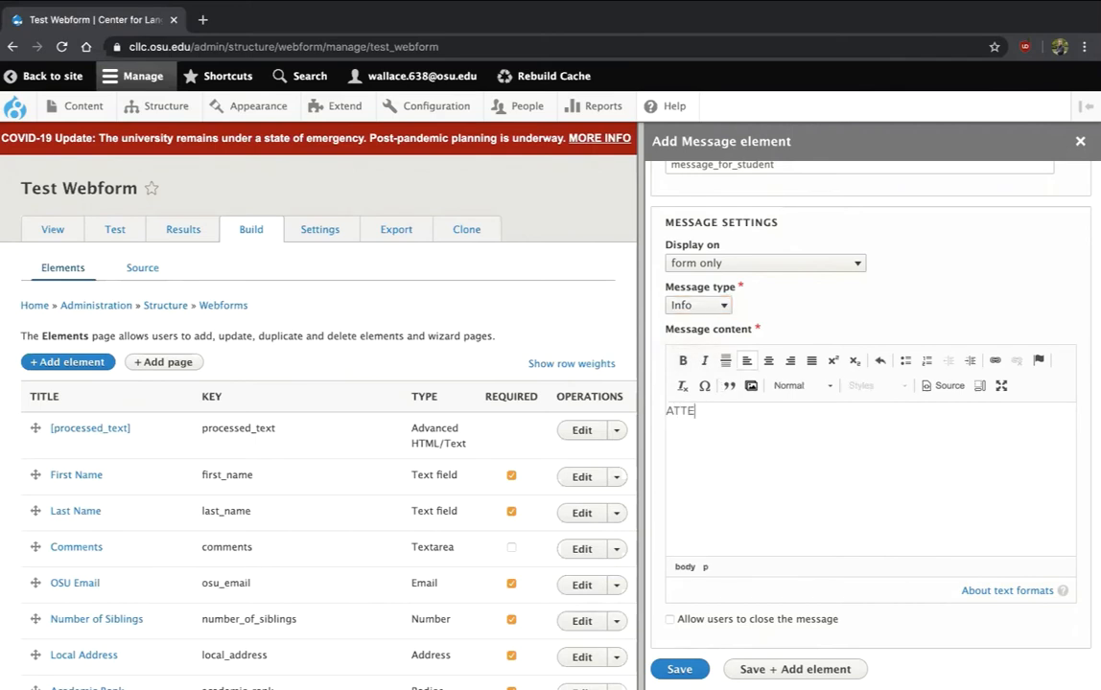
text(NTION! Please re)
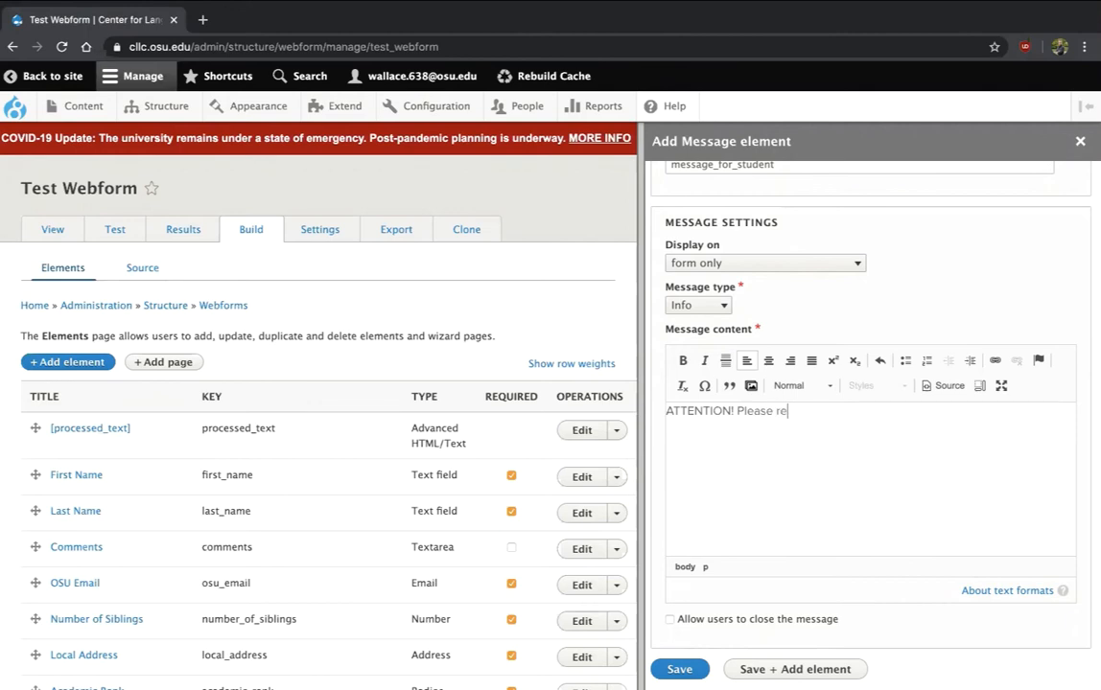
text(view this form.)
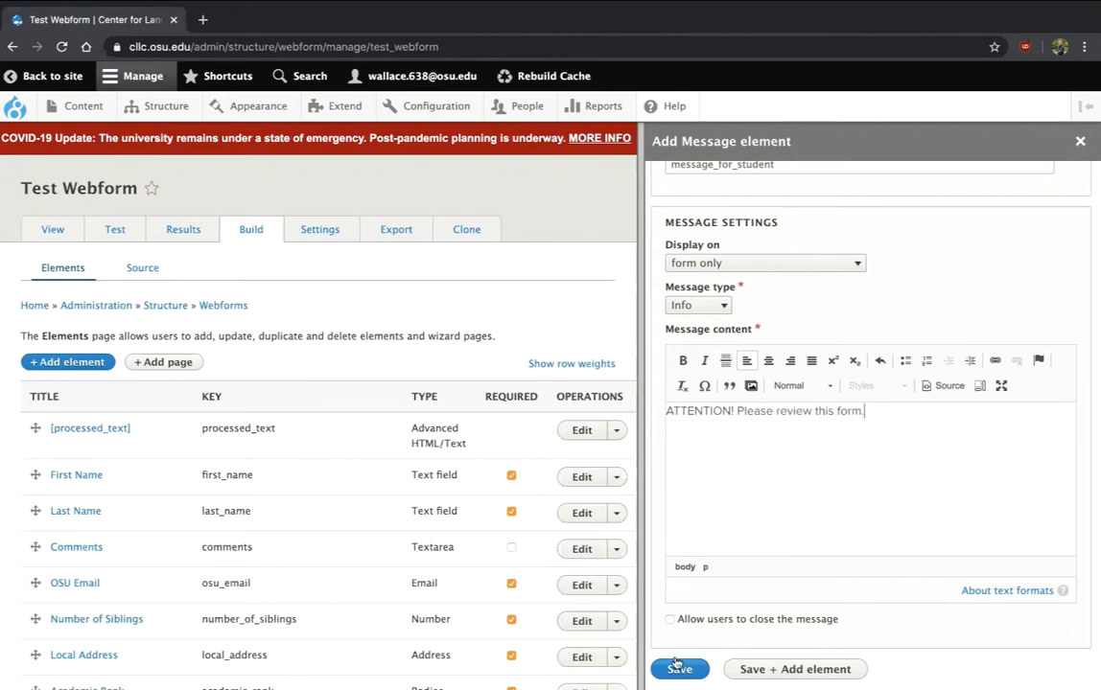
Make the word "ATTENTION!" in the message content bold and save the message_for_student element
drag(735, 410, 666, 410)
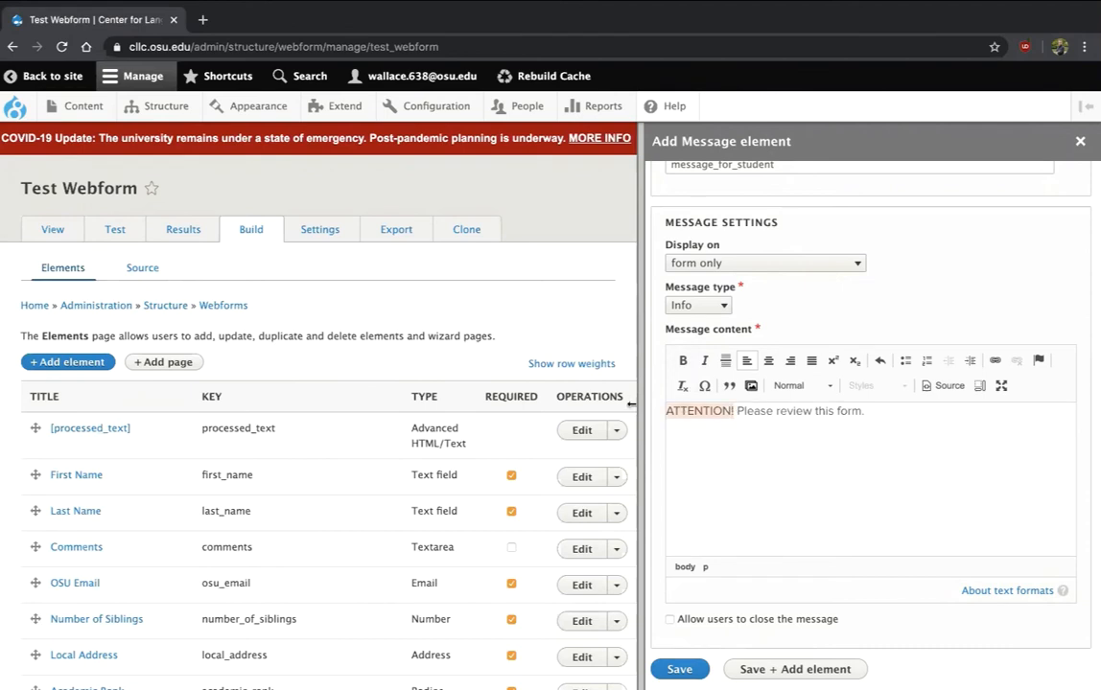
click(683, 360)
click(678, 668)
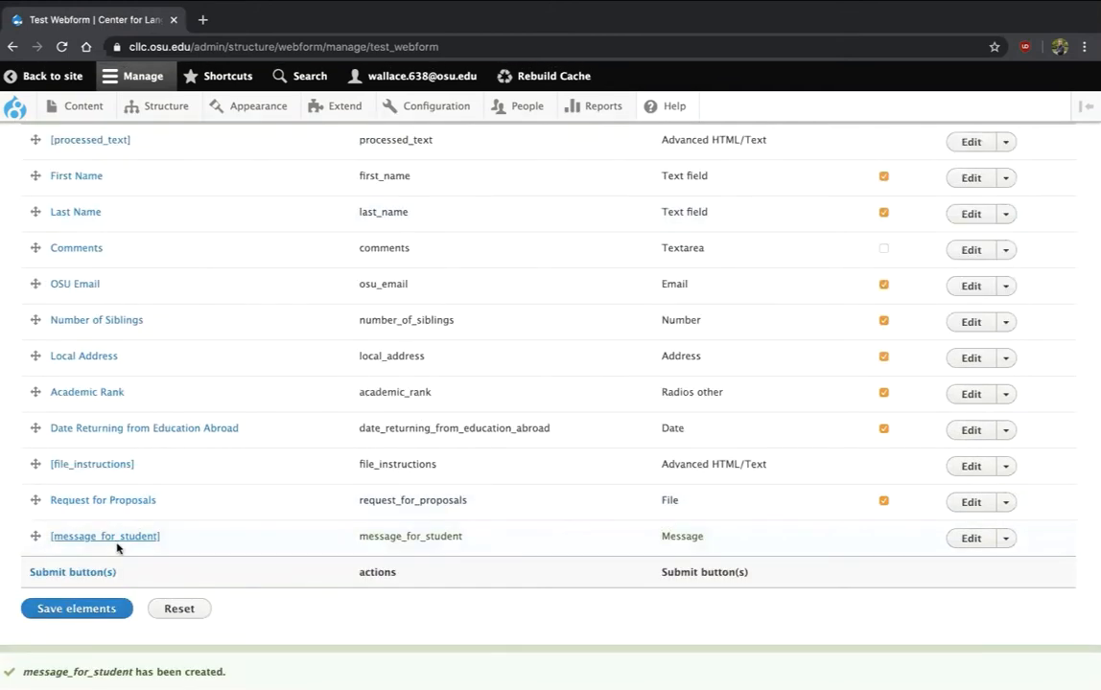
View the published Test Webform, examine how the message and file instructions are displayed, and return to the elements list
scroll(105, 537, up, 5)
click(53, 236)
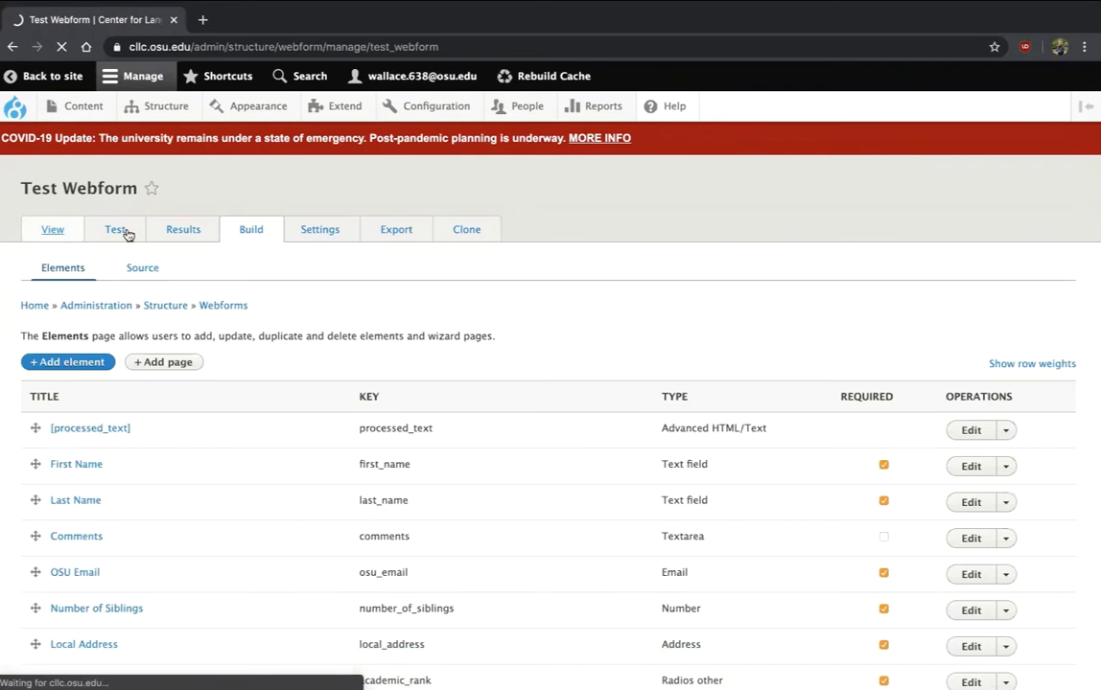
scroll(204, 252, down, 5)
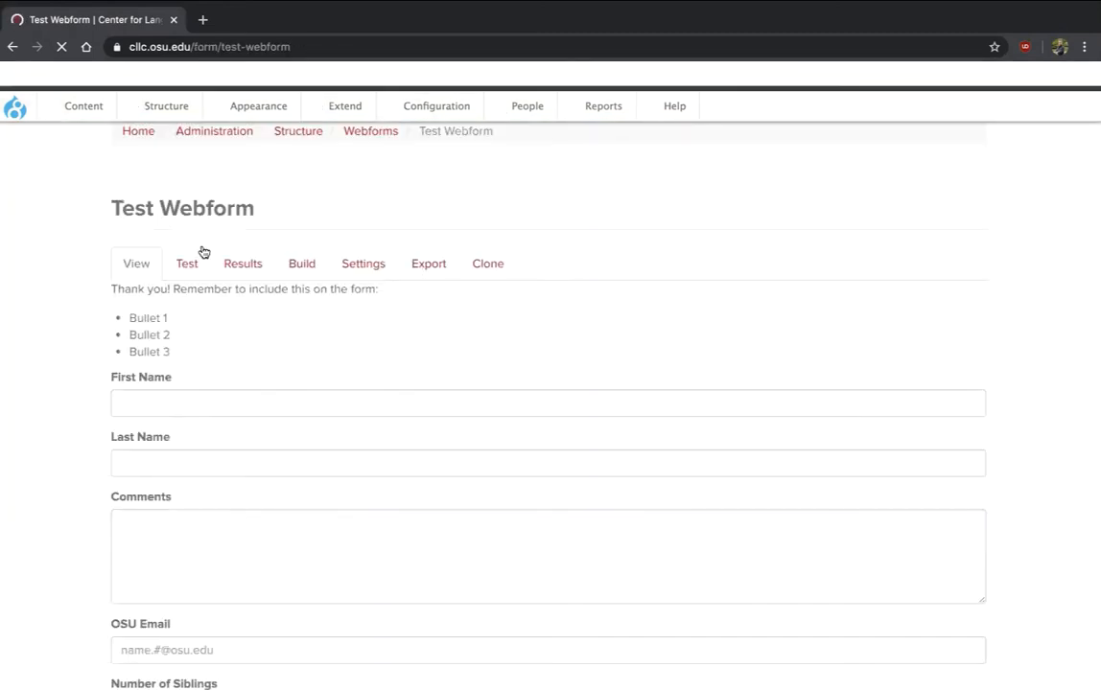
scroll(203, 253, down, 10)
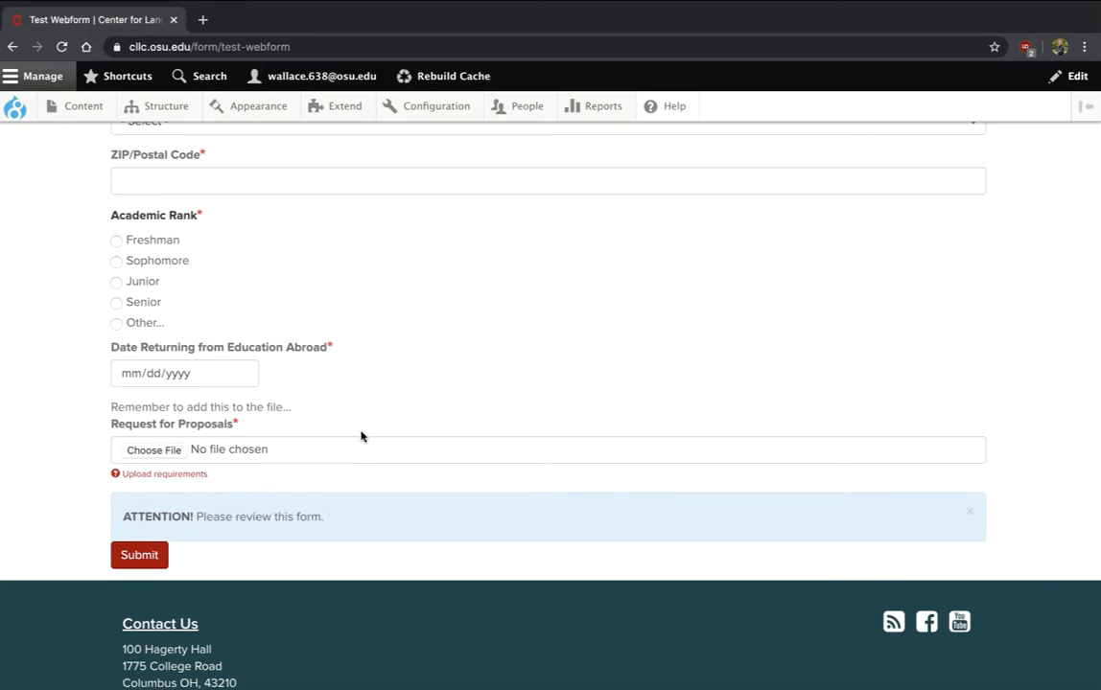
scroll(361, 436, up, 6)
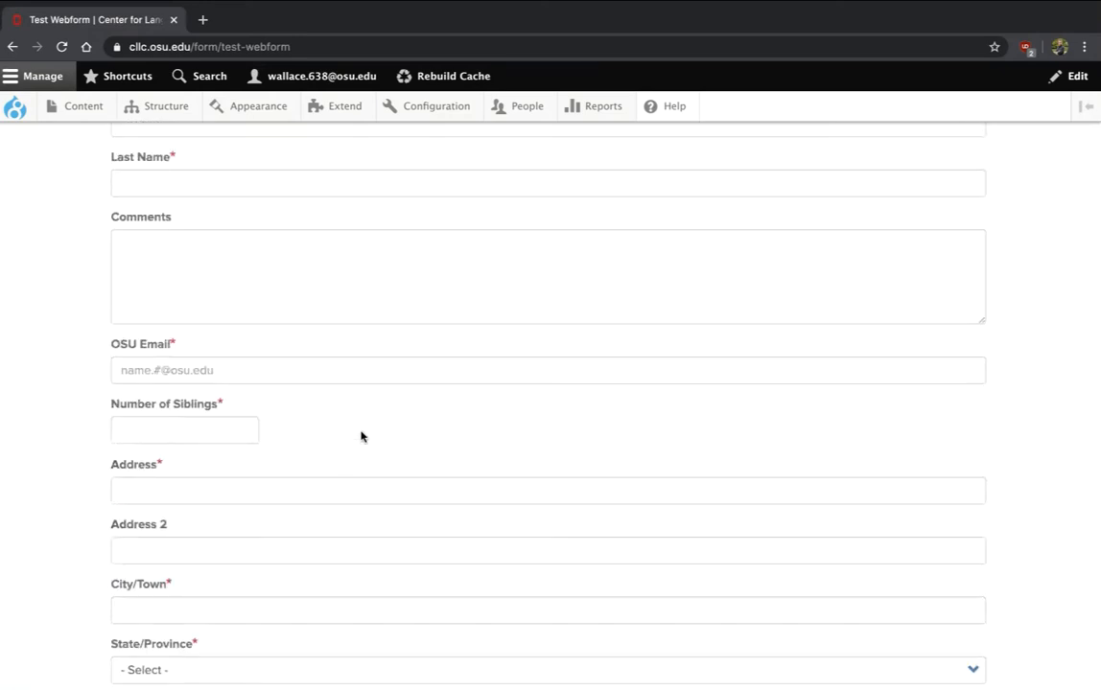
scroll(361, 436, up, 5)
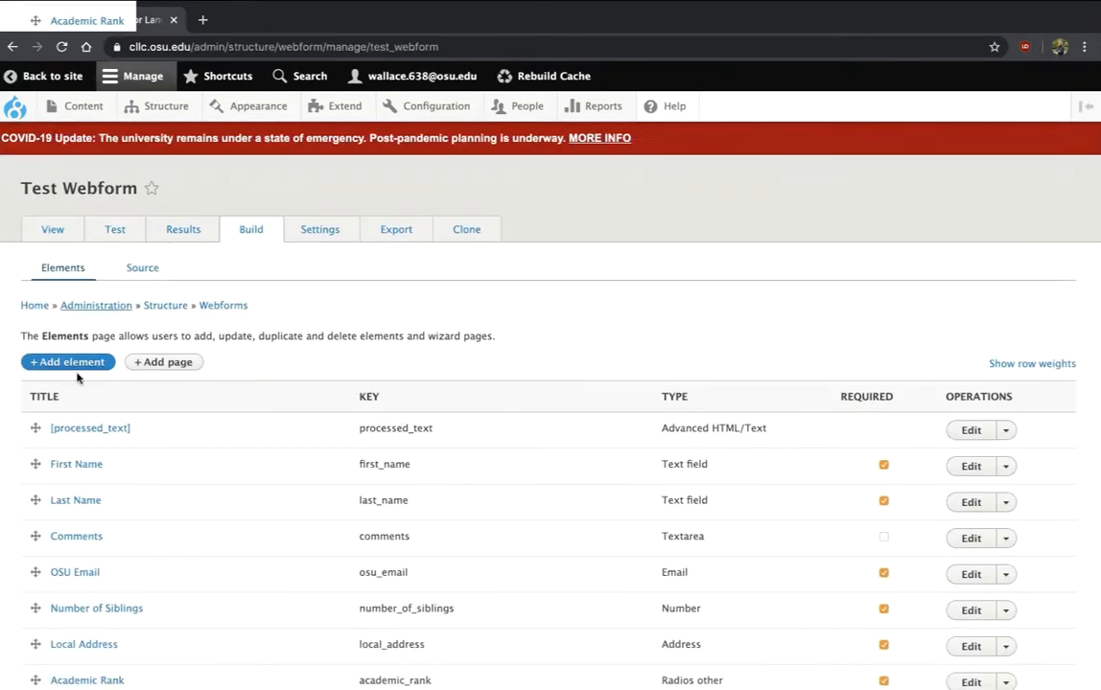
Add a Fieldset container element to the webform
click(79, 368)
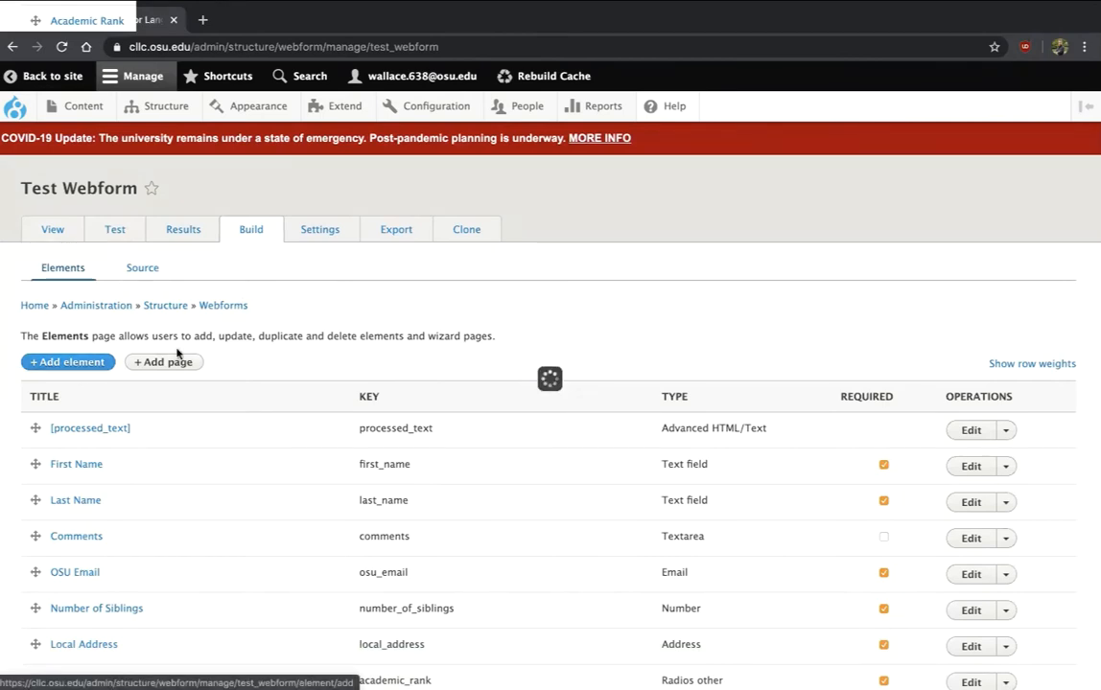
scroll(505, 466, down, 4)
scroll(505, 466, down, 4)
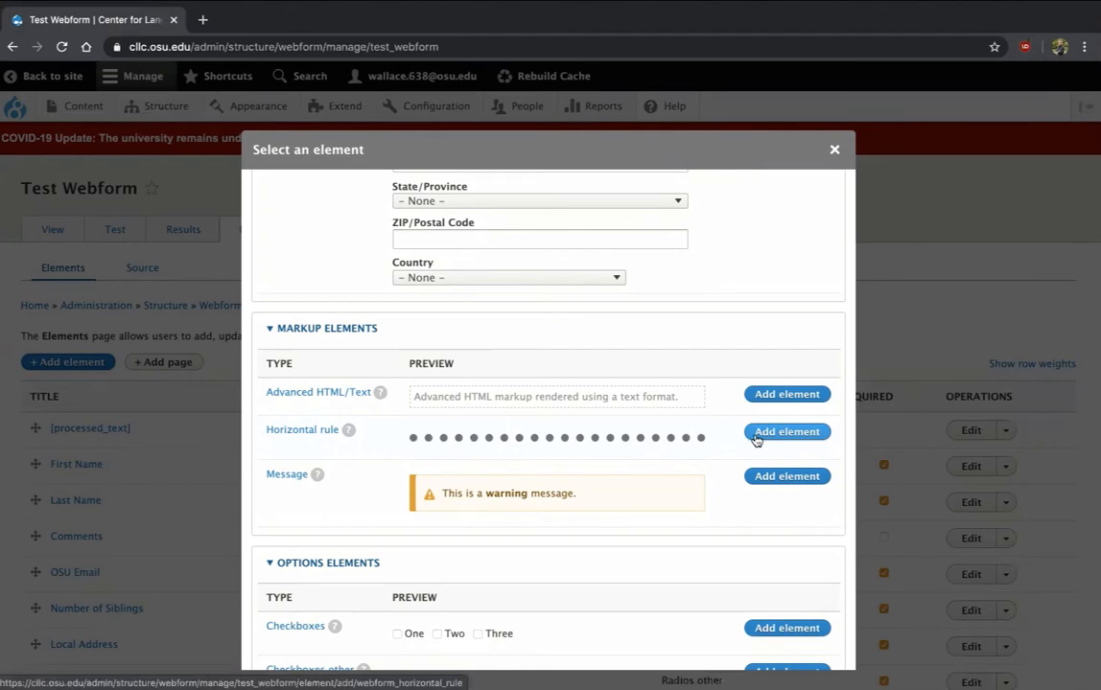
scroll(664, 386, down, 10)
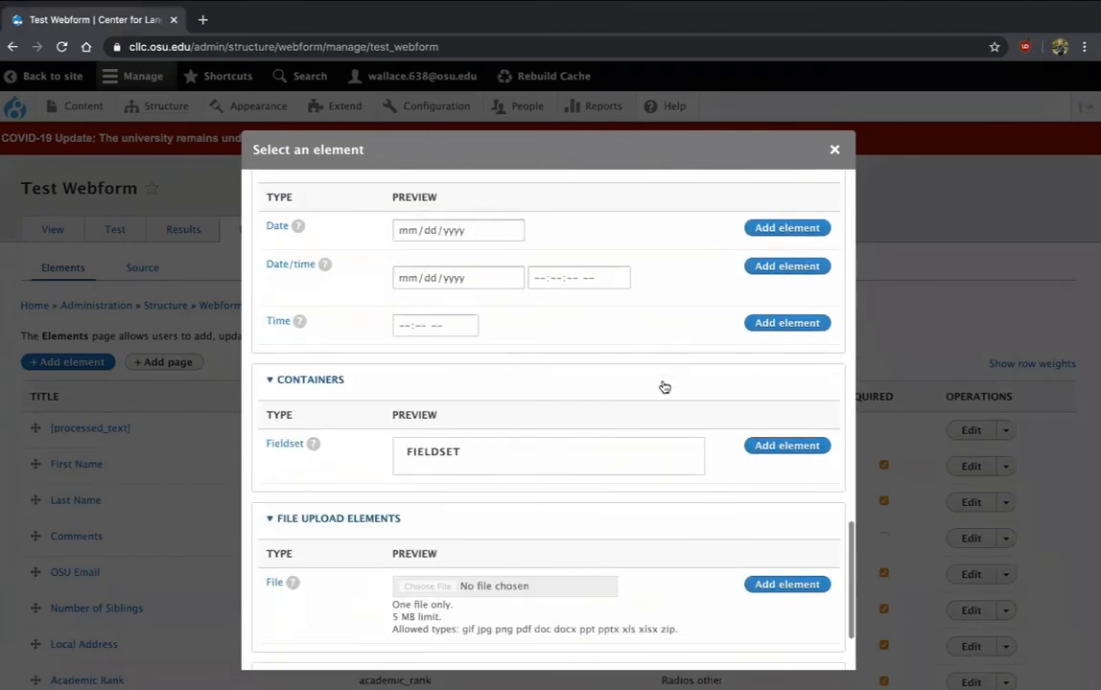
mouse_move(314, 319)
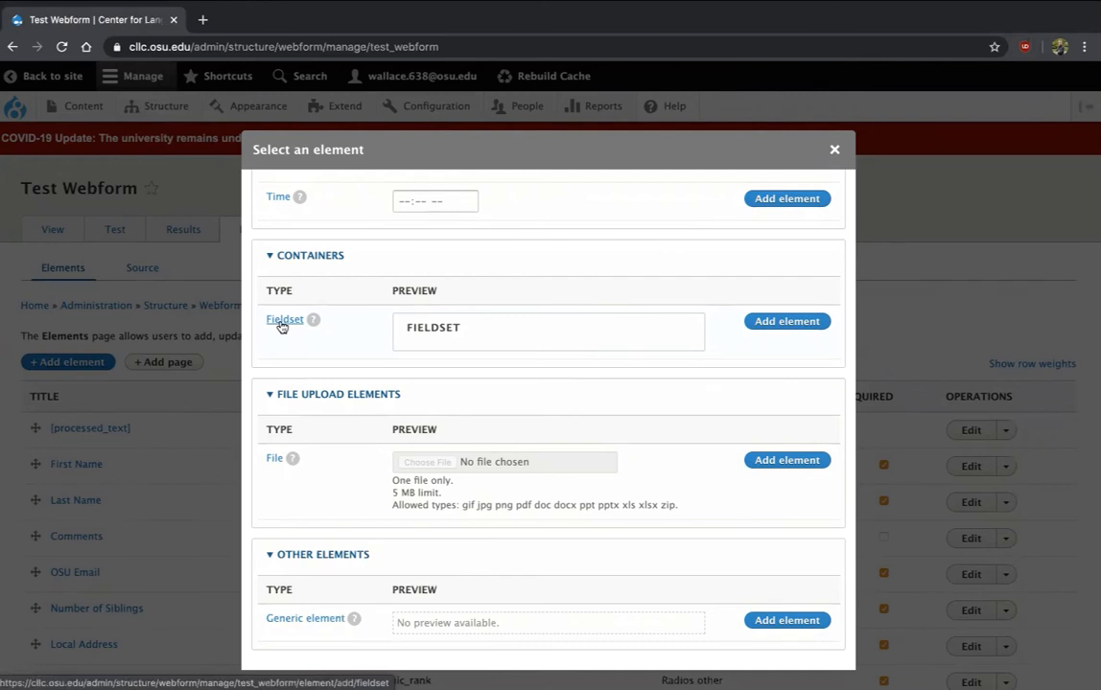
click(784, 322)
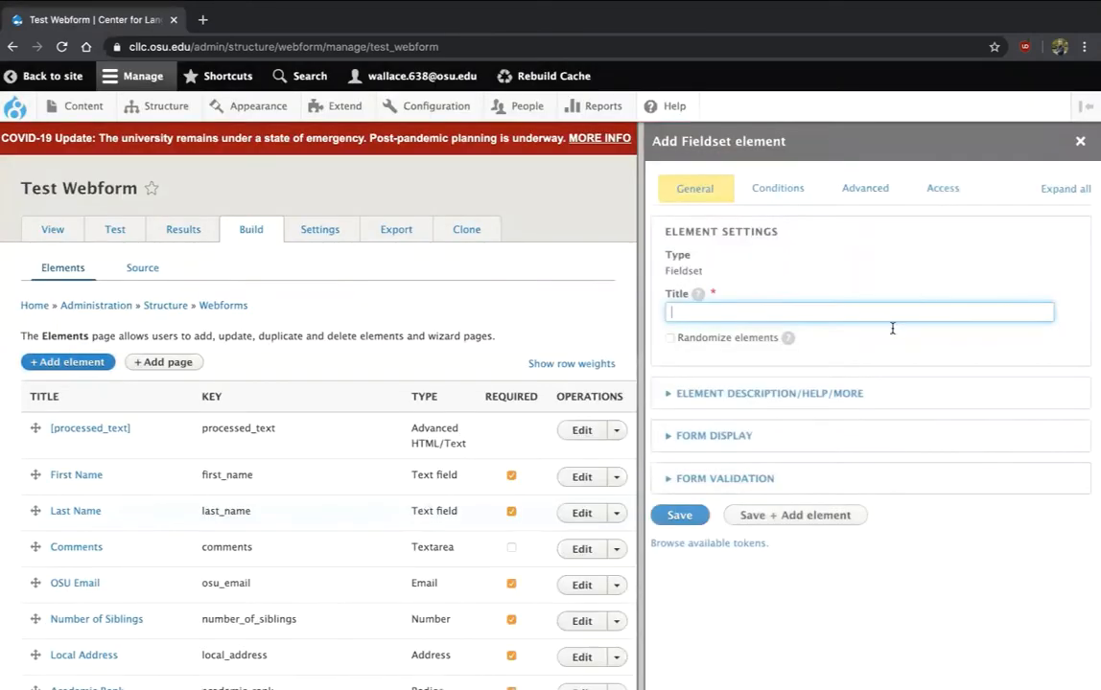
Title the fieldset "Personal Information" and save the element
scroll(82, 311, down, 3)
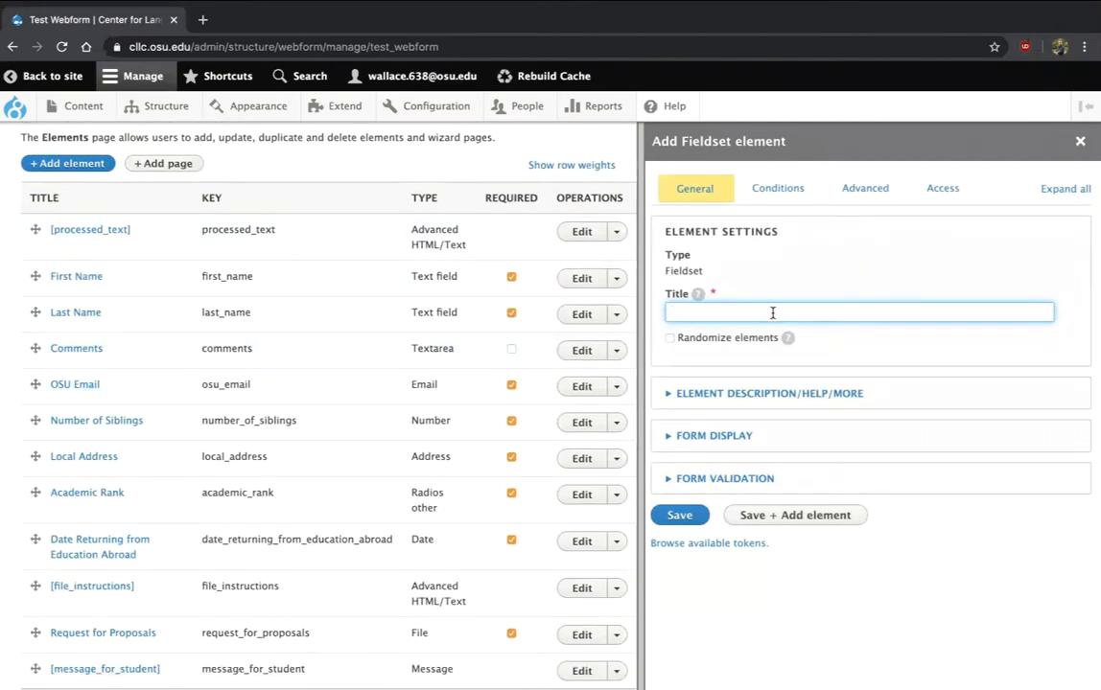
text(er)
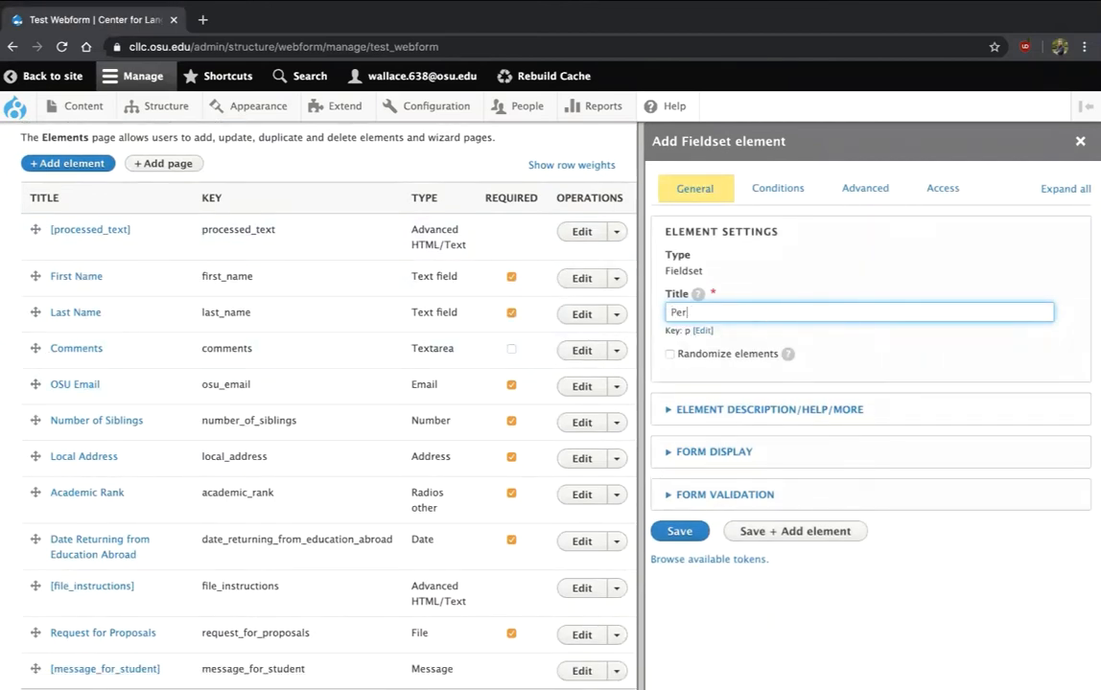
text(sonal Inform)
key(BackSpace)
text(ormation)
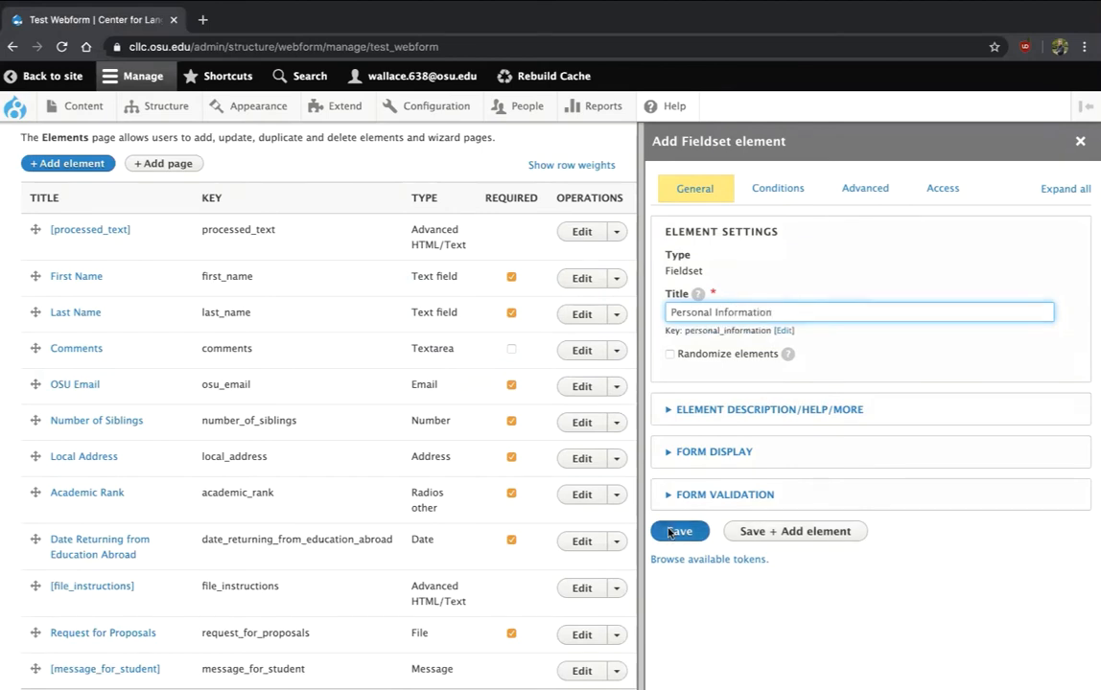
click(670, 532)
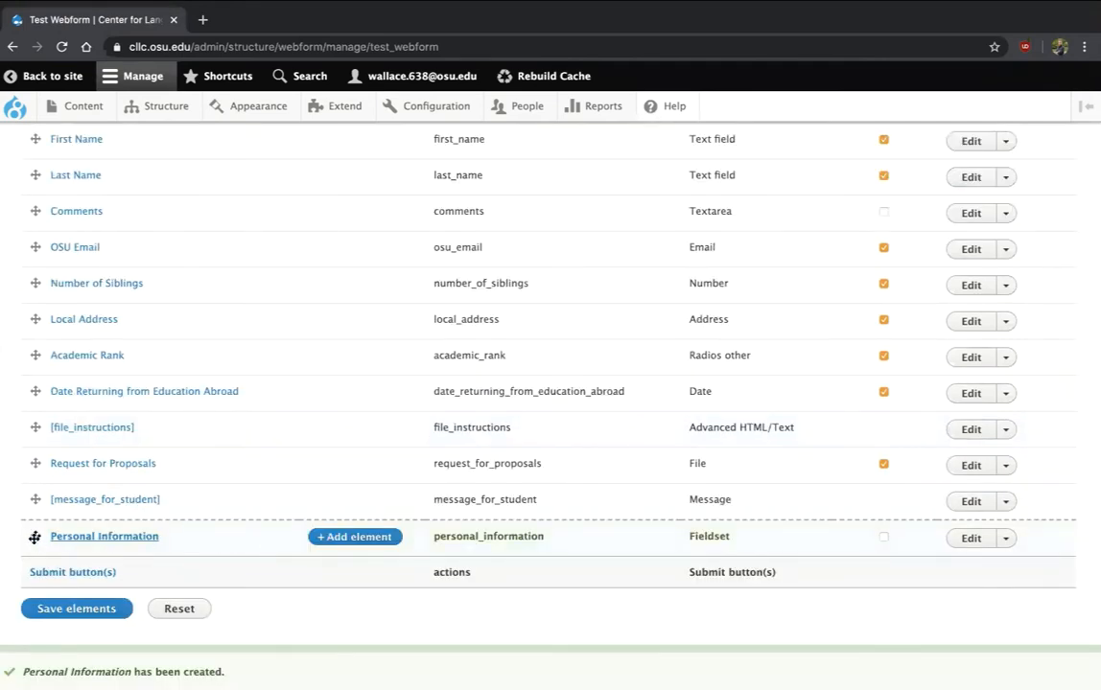
Move the Personal Information fieldset above First Name and nest First Name, Last Name and OSU Email inside it
drag(35, 538, 23, 132)
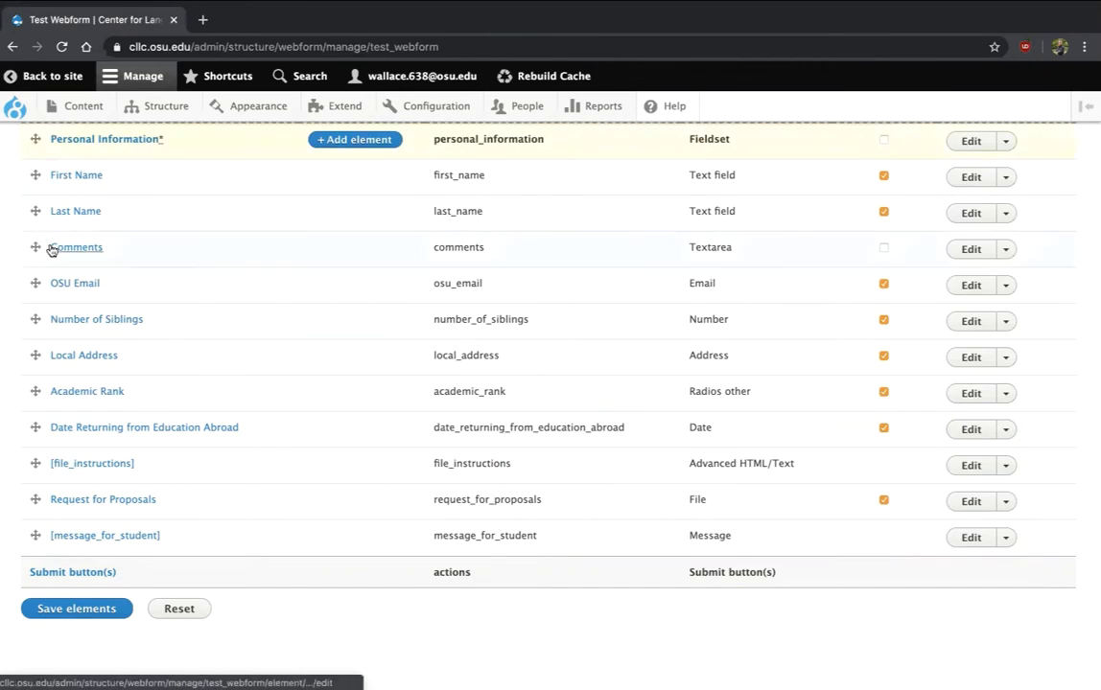
drag(35, 224, 48, 257)
drag(35, 332, 52, 295)
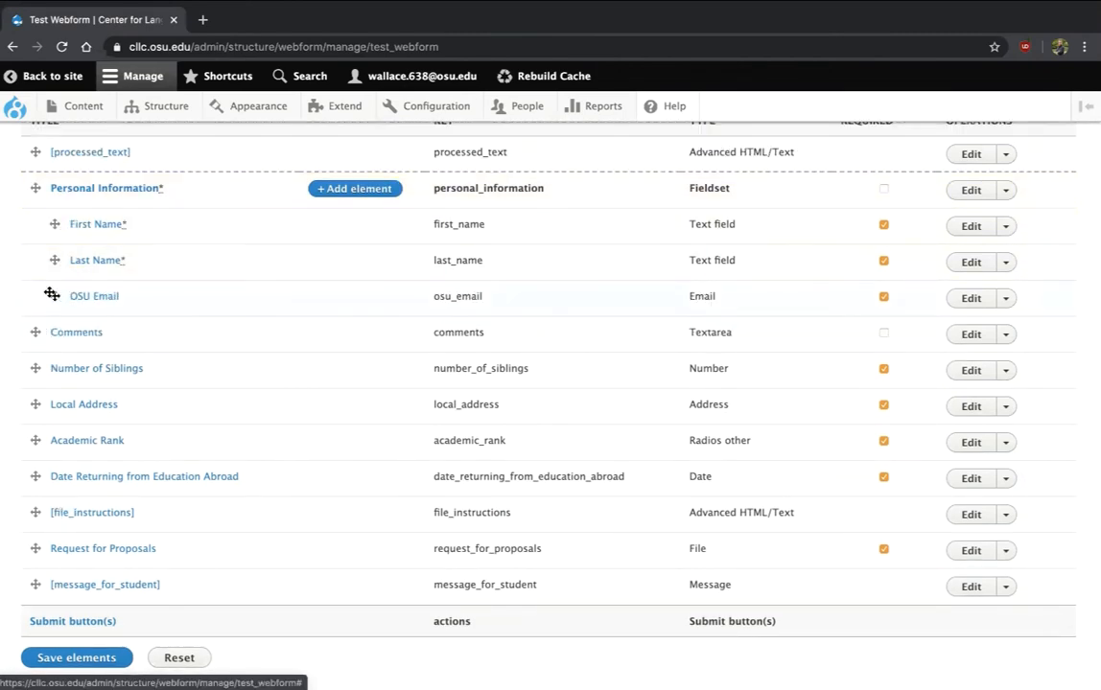
Nest Number of Siblings, Local Address and Academic Rank under Personal Information after OSU Email, and save the webform elements
drag(34, 369, 54, 335)
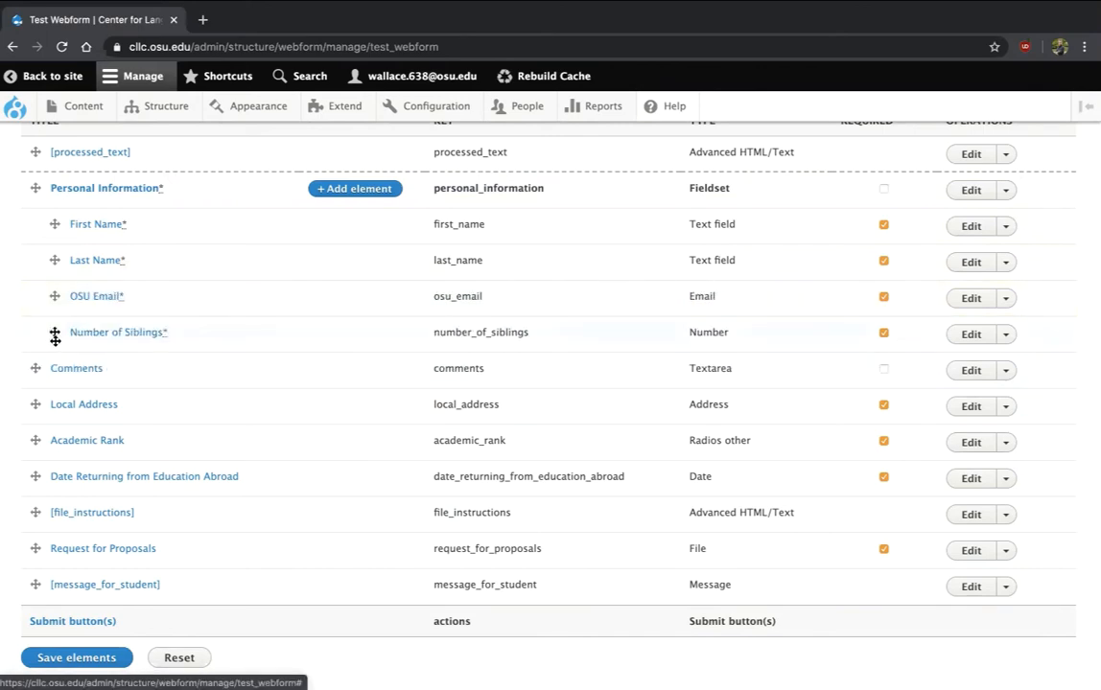
drag(36, 406, 54, 368)
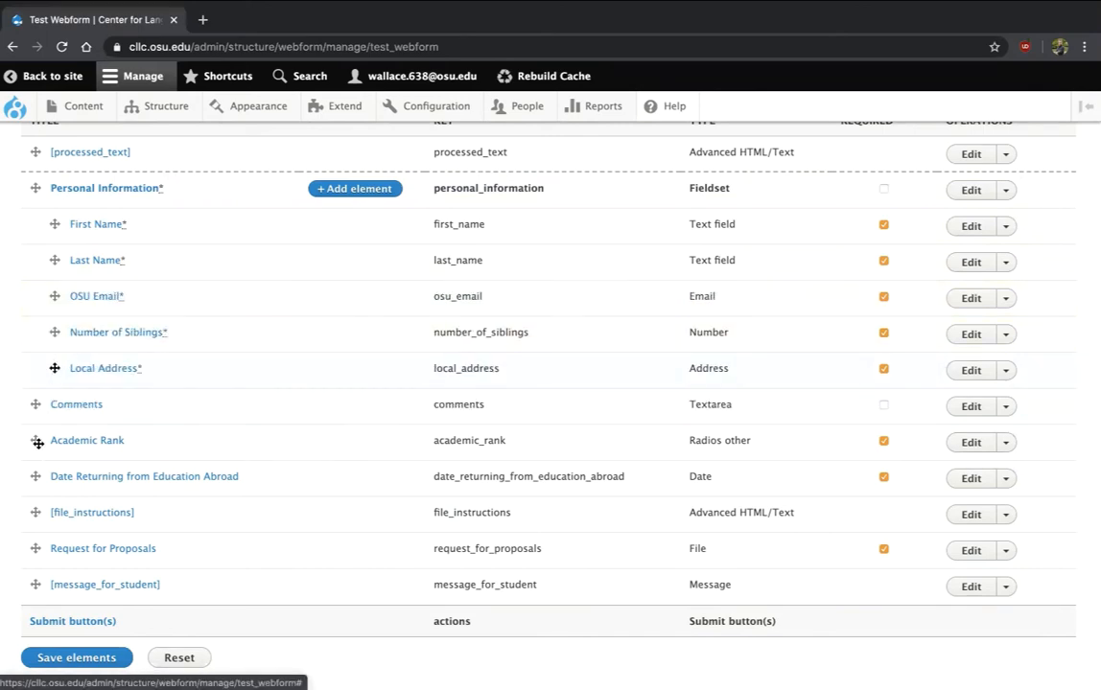
drag(38, 442, 52, 406)
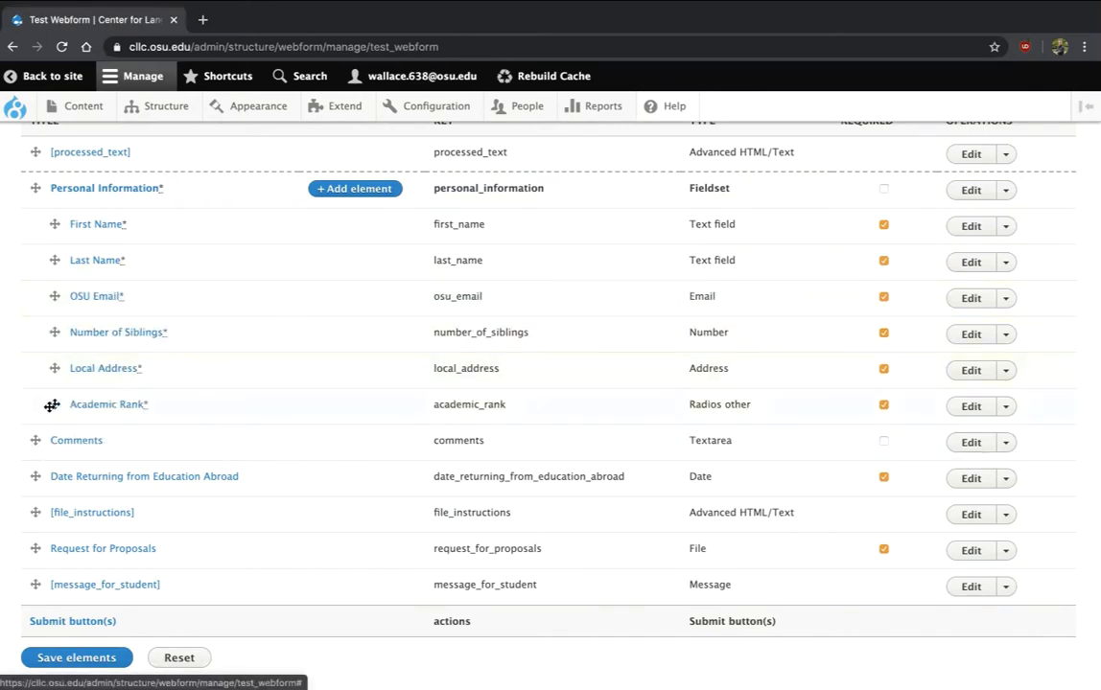
right_click(52, 406)
click(19, 351)
scroll(14, 393, down, 1)
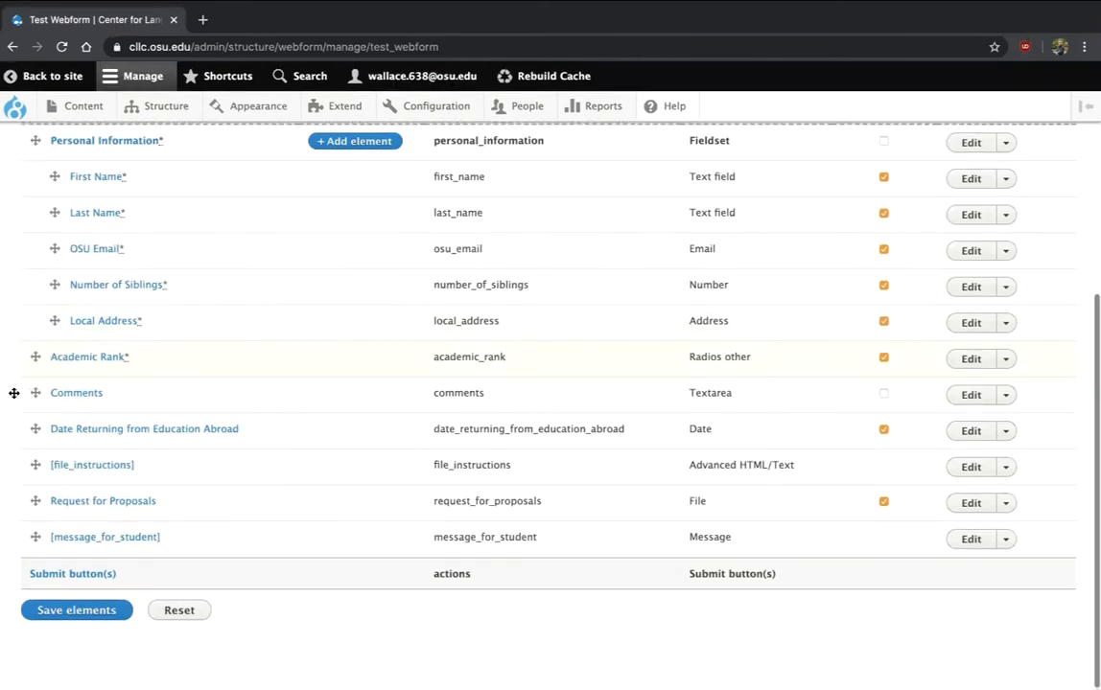
drag(32, 364, 57, 367)
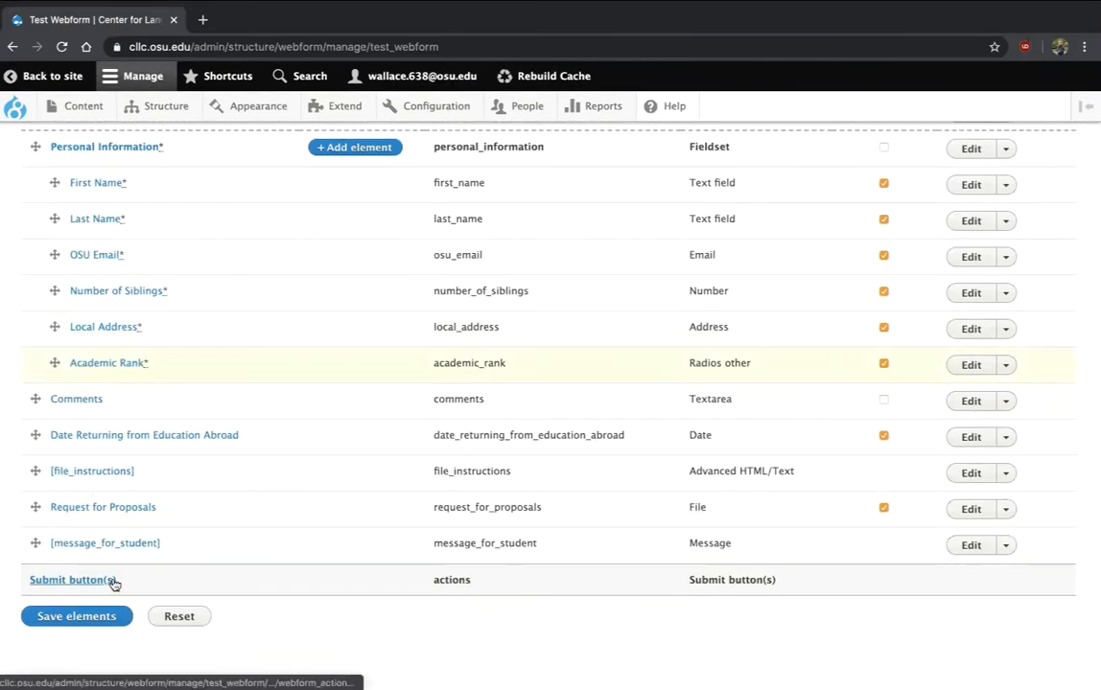
click(91, 618)
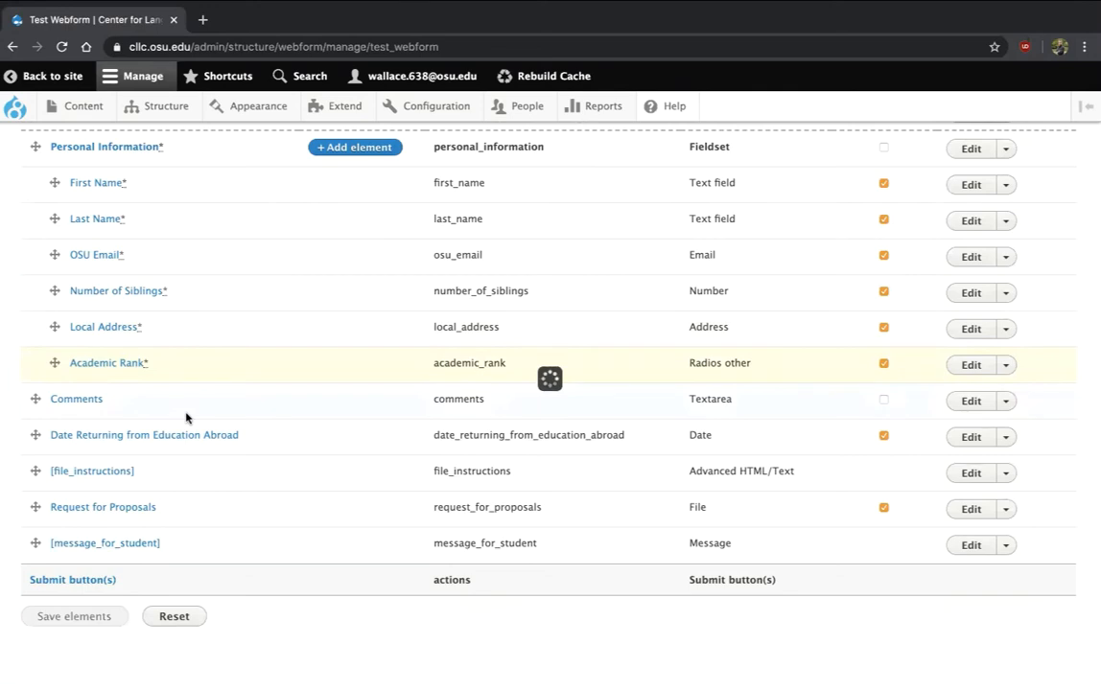
View the published form, check which fields the Personal Information fieldset encloses, and return to the elements list
scroll(185, 418, down, 2)
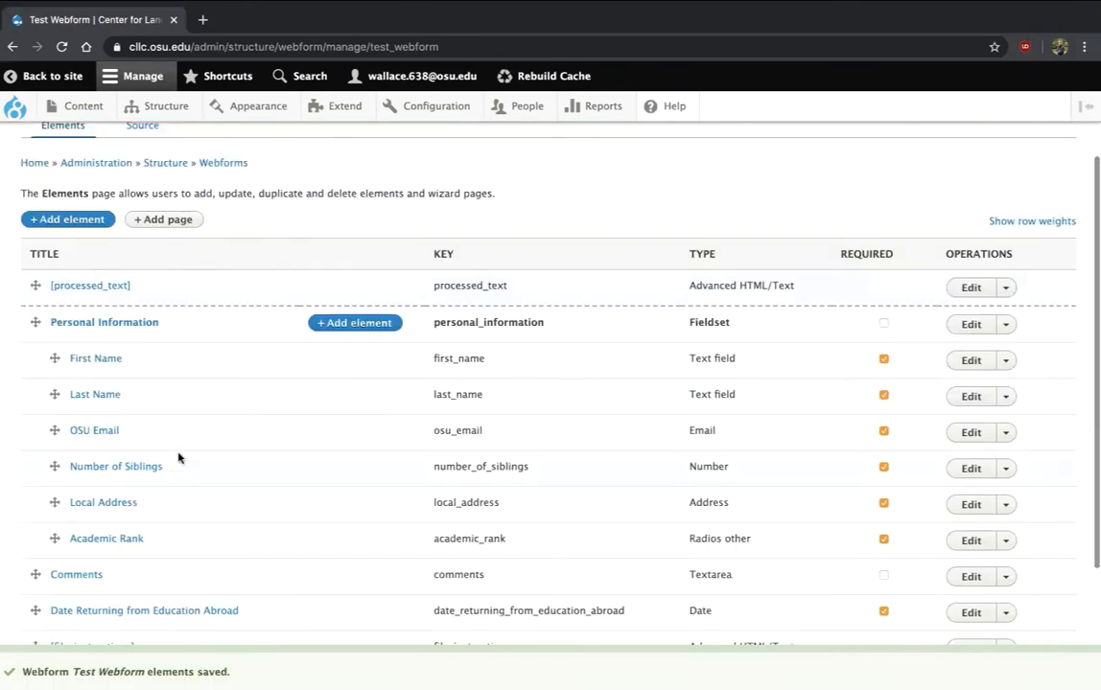
scroll(179, 457, up, 3)
click(36, 229)
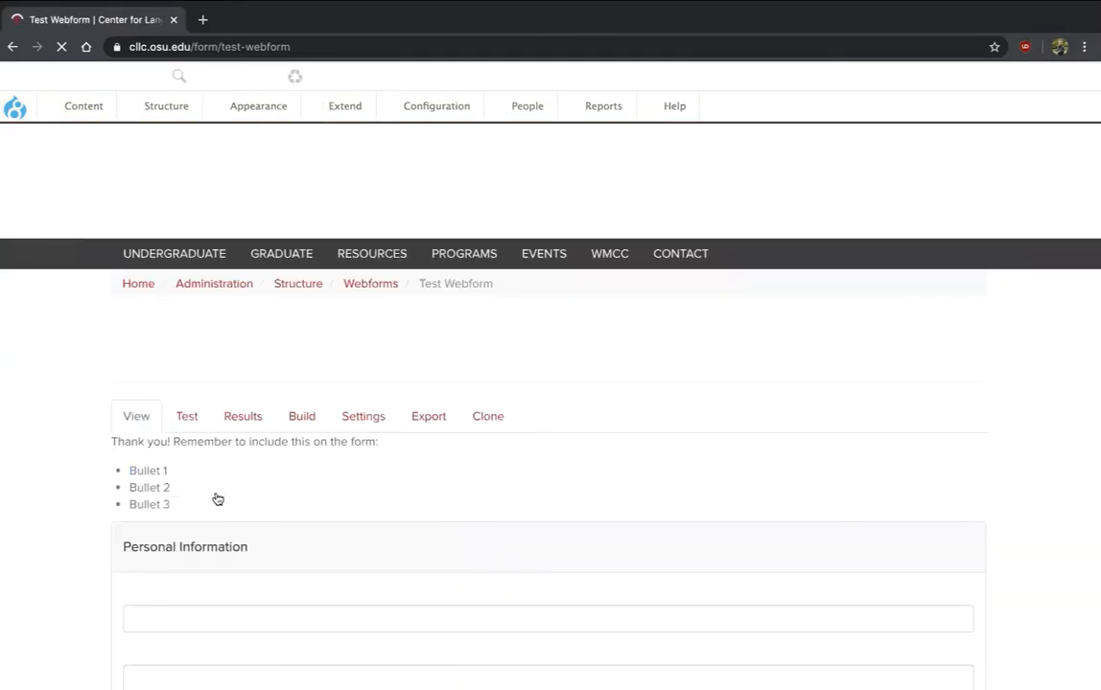
scroll(215, 498, down, 3)
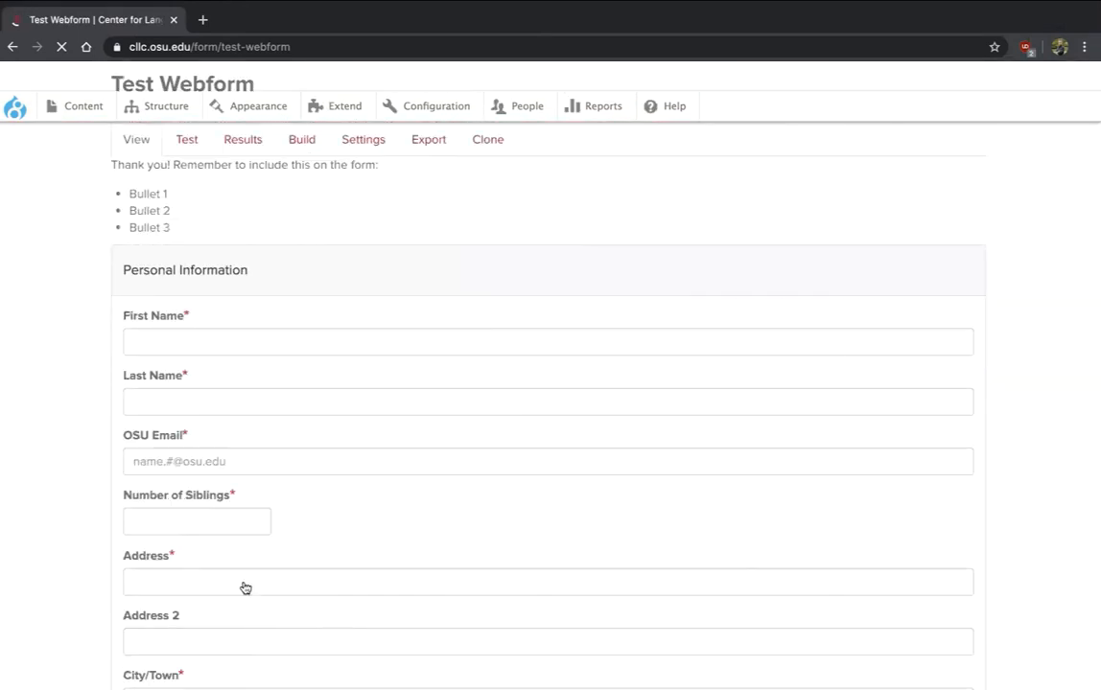
scroll(243, 582, down, 3)
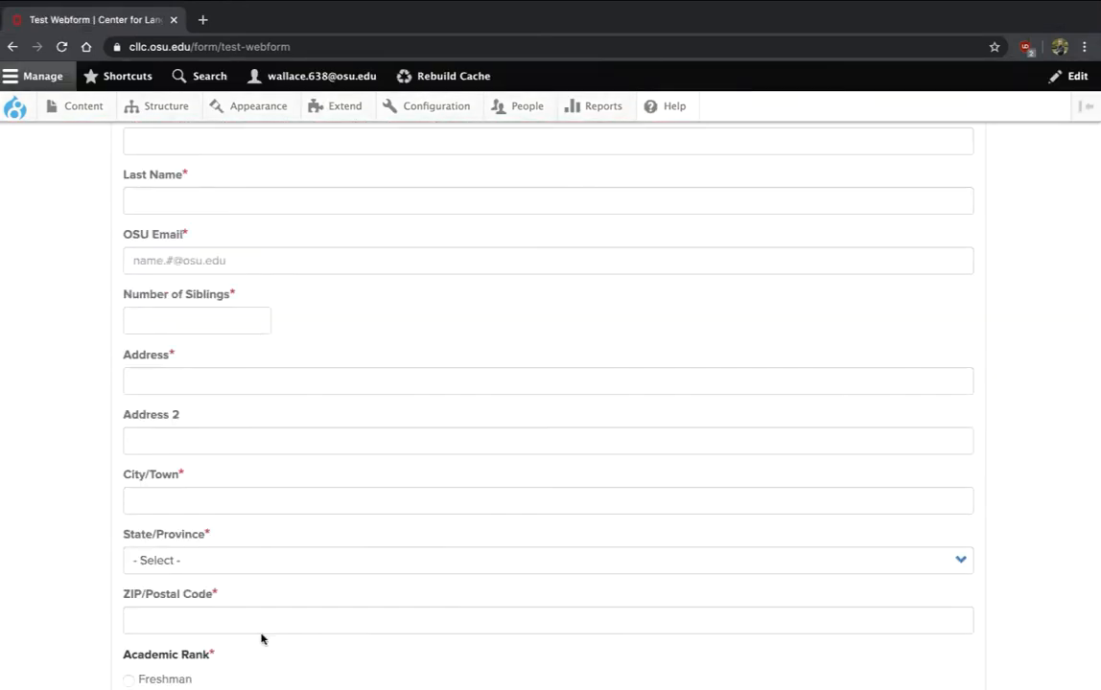
scroll(261, 638, down, 2)
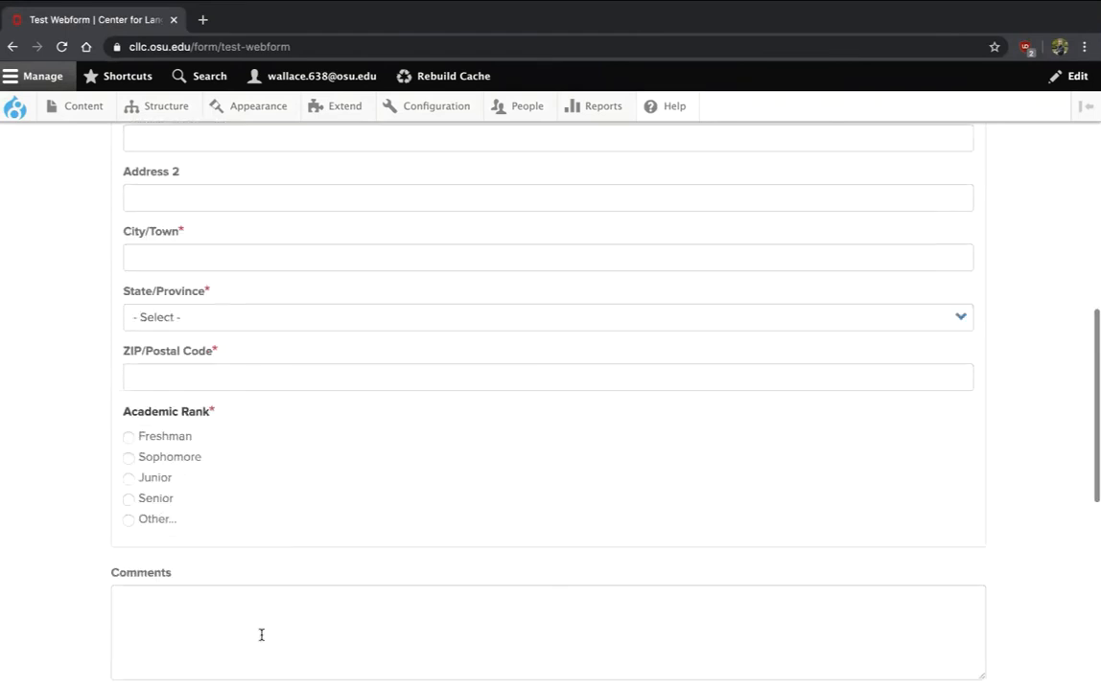
scroll(261, 635, up, 5)
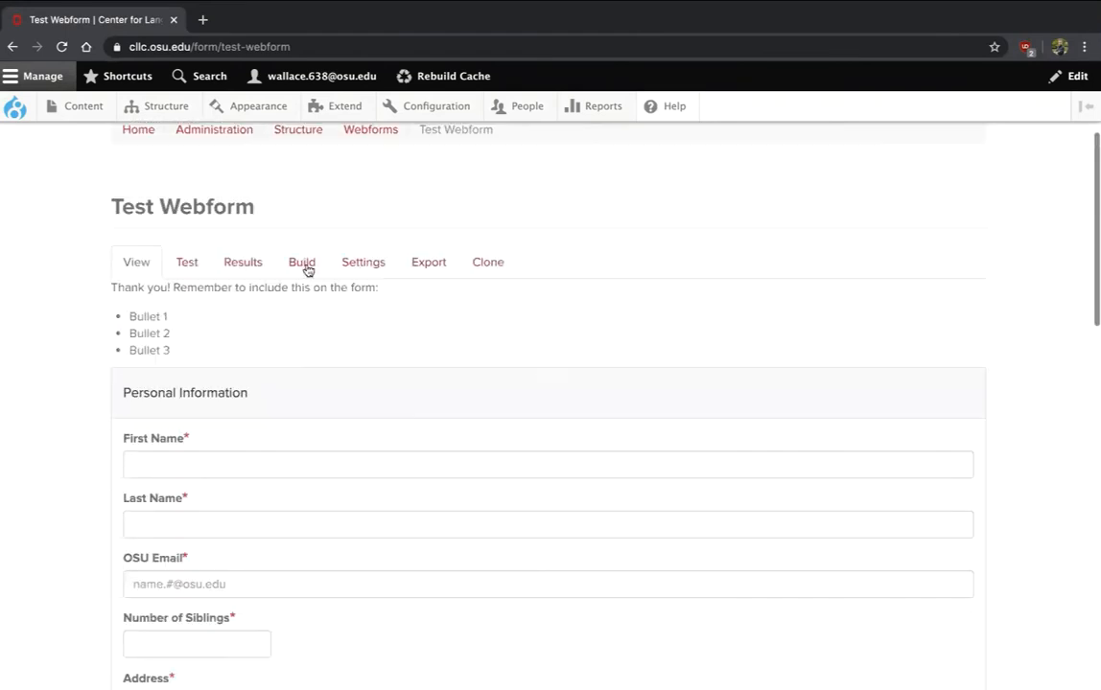
click(305, 271)
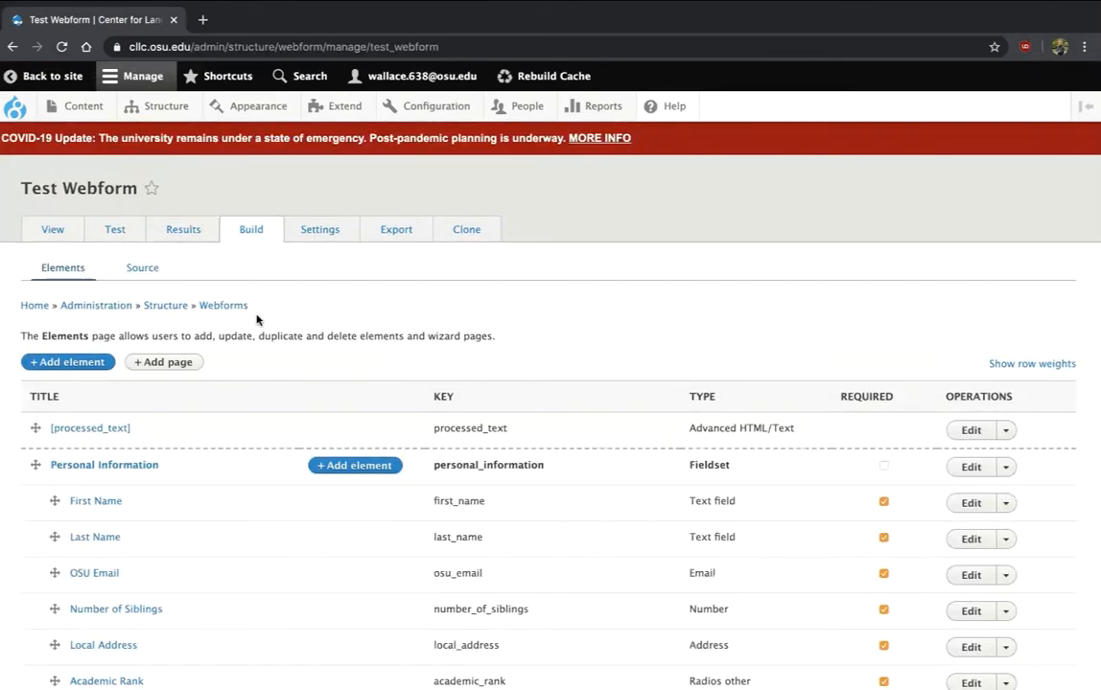
scroll(257, 319, down, 2)
scroll(257, 320, down, 1)
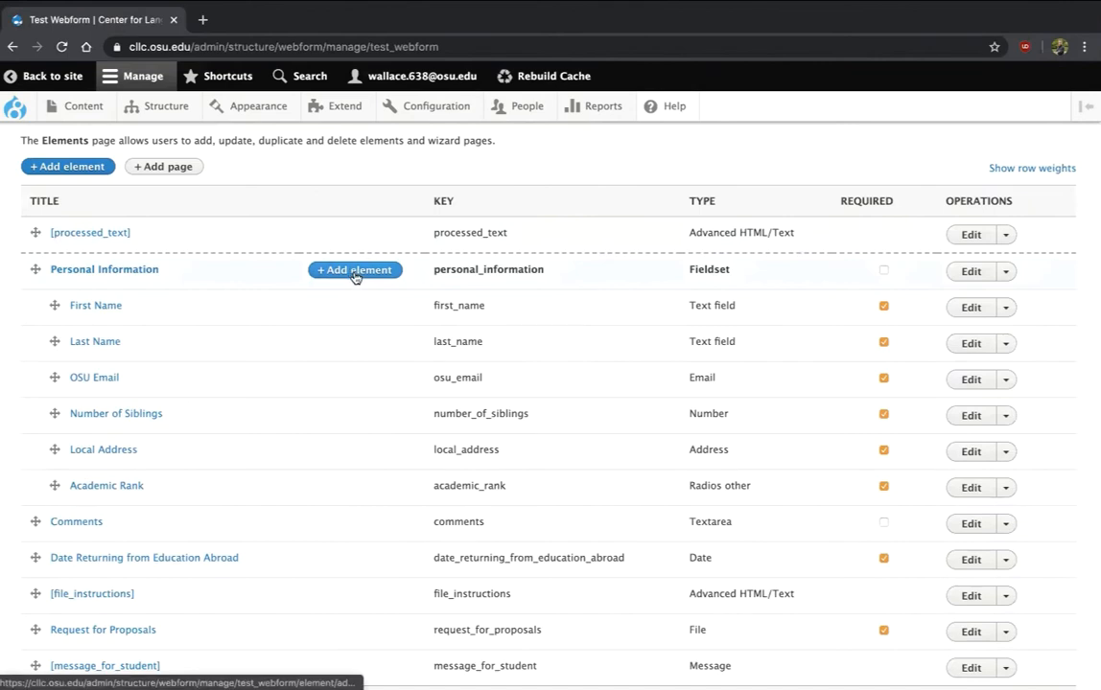
scroll(329, 282, down, 1)
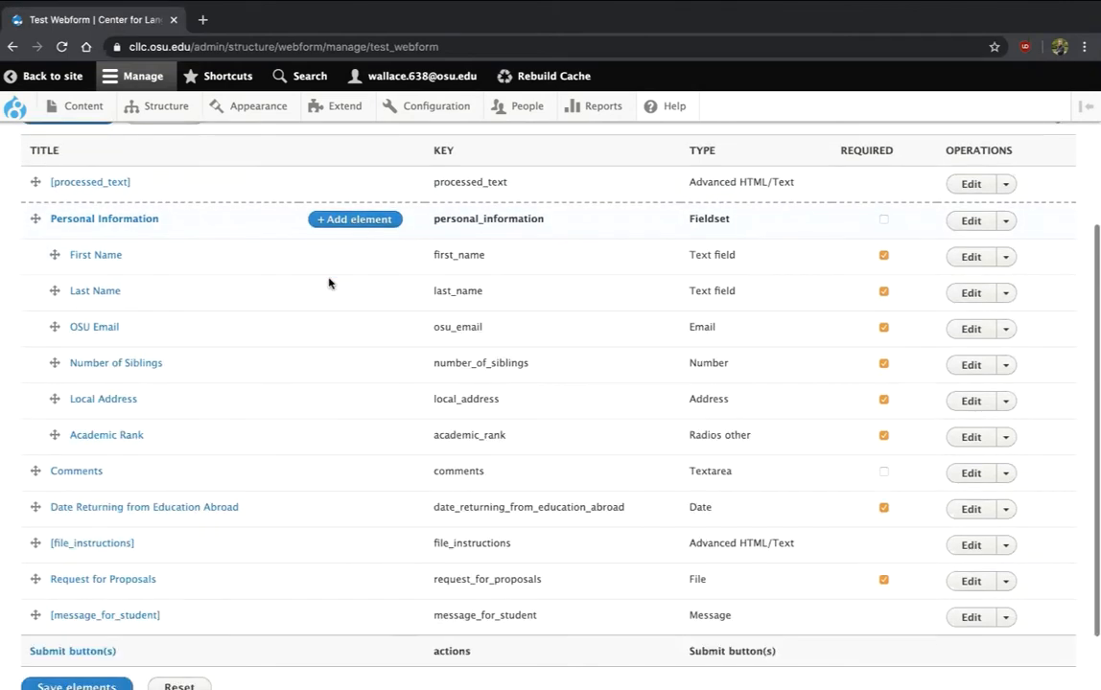
scroll(175, 229, down, 2)
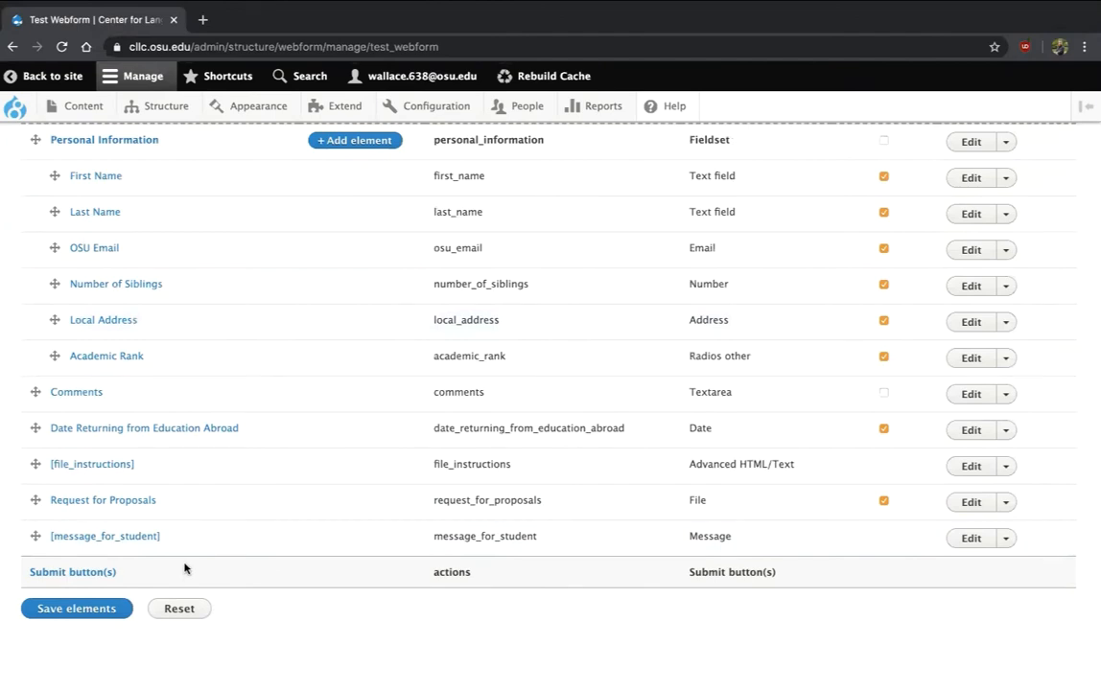
scroll(319, 496, up, 3)
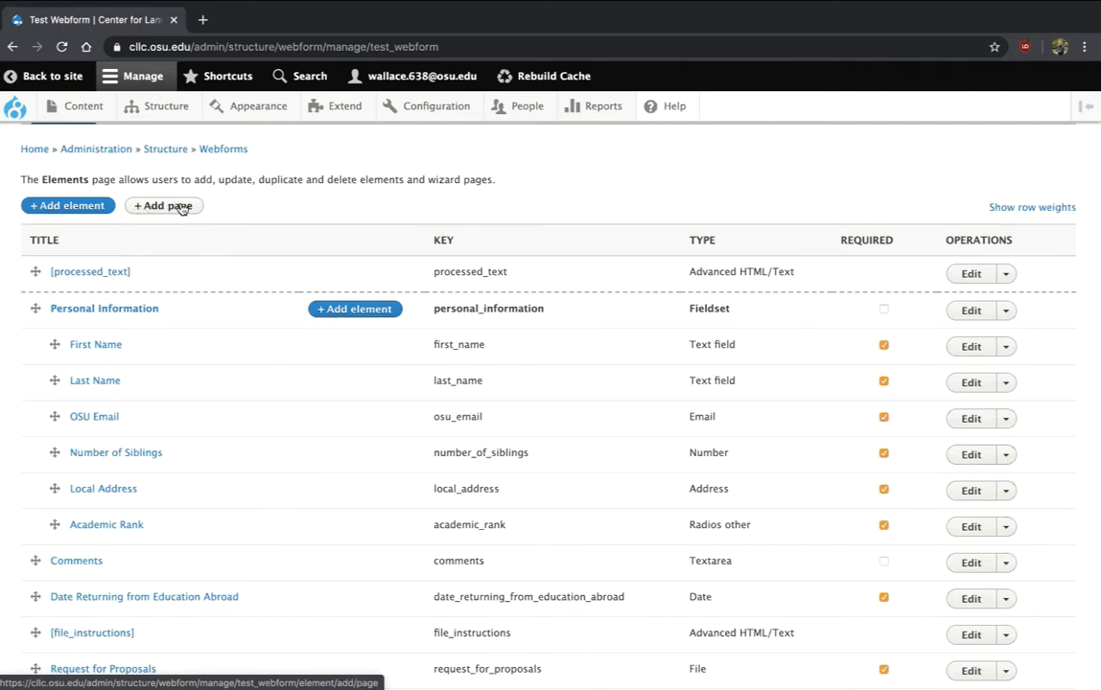
Go to the overview of all webforms and open the submission results of TCI Registration
scroll(216, 285, down, 1)
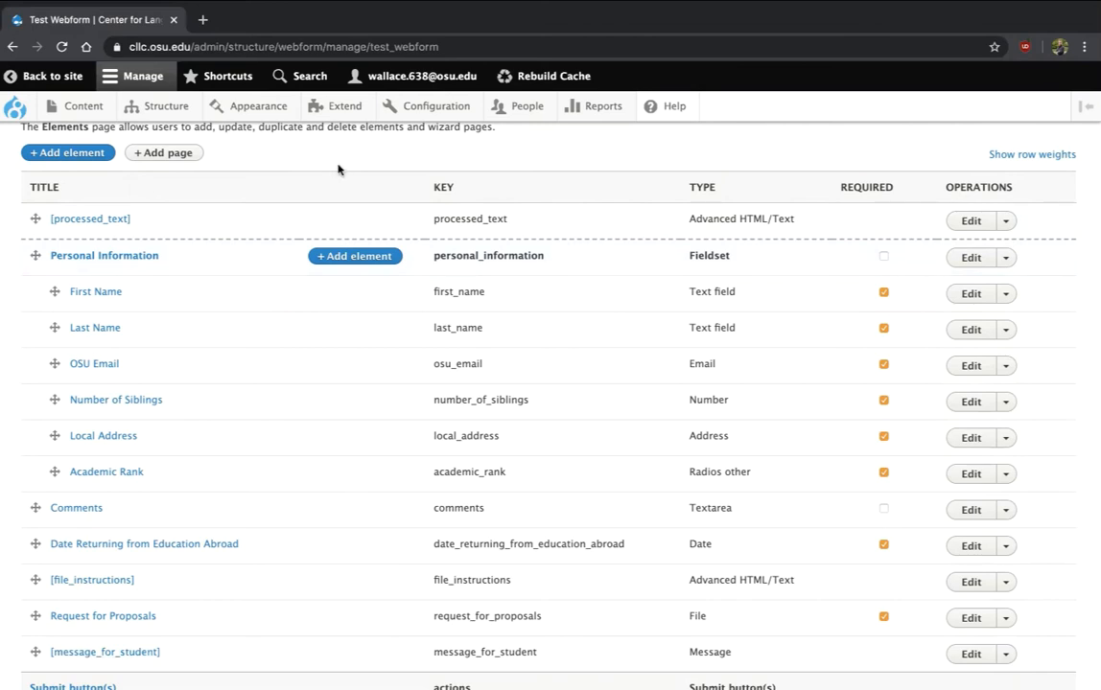
scroll(338, 169, up, 2)
scroll(338, 170, up, 3)
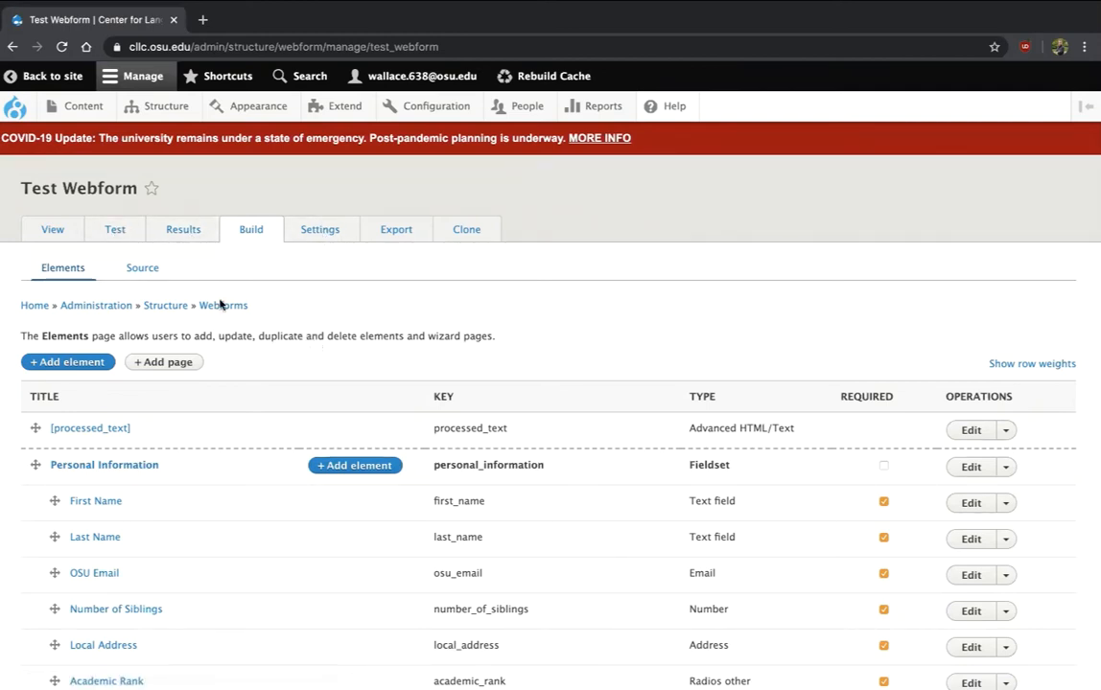
mouse_move(121, 99)
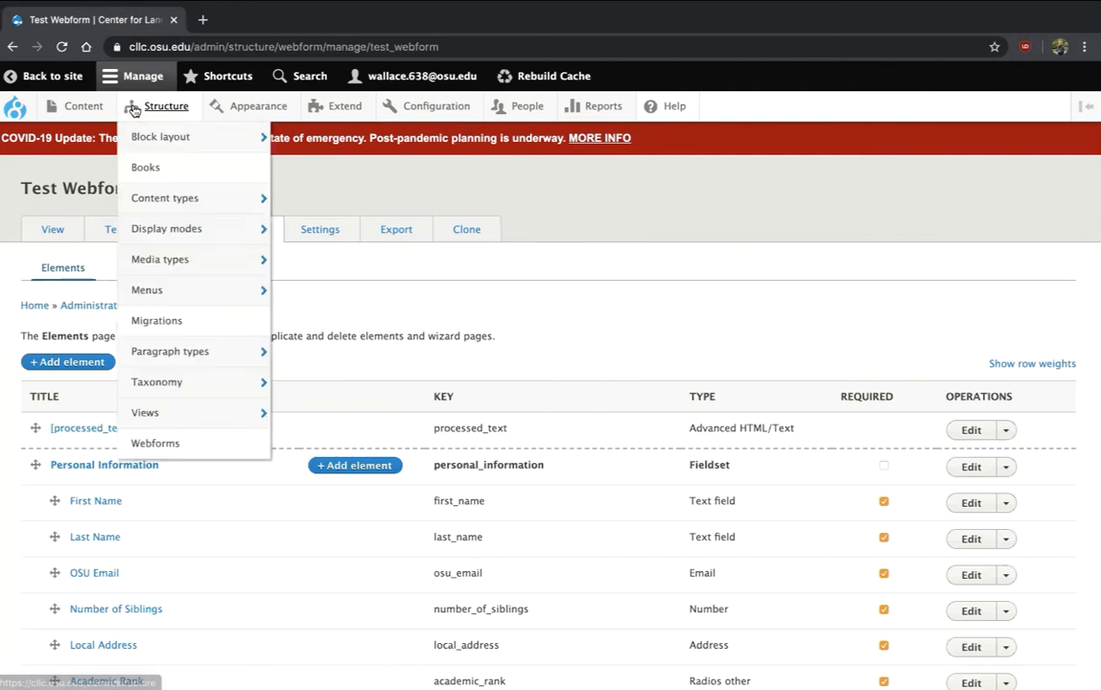
click(150, 447)
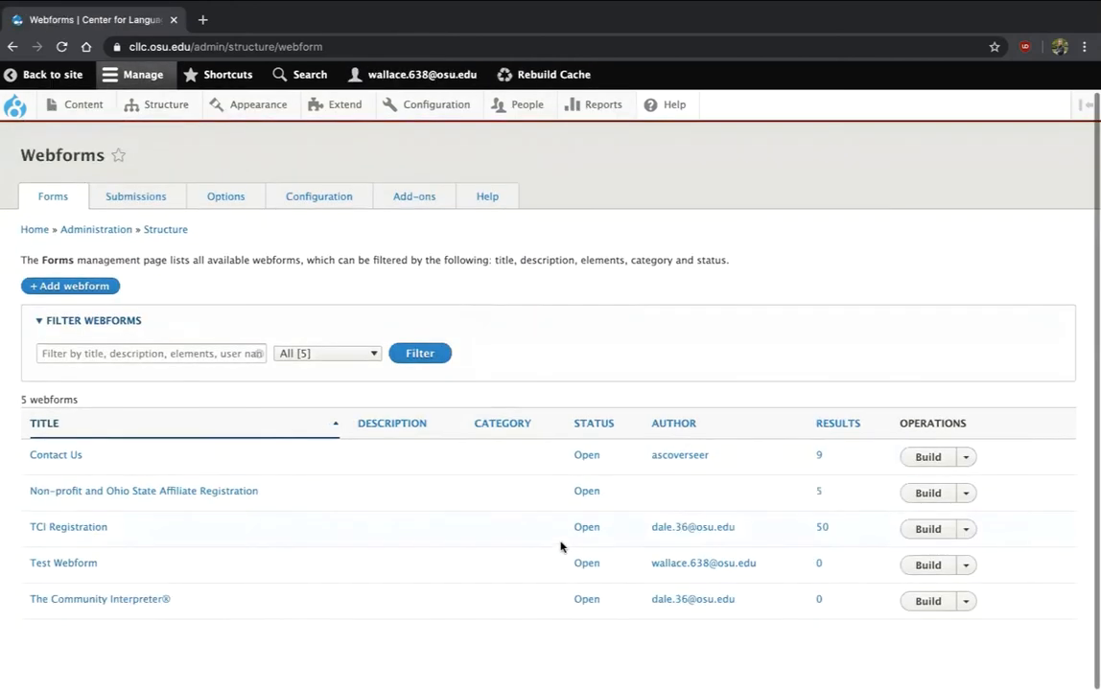
click(966, 535)
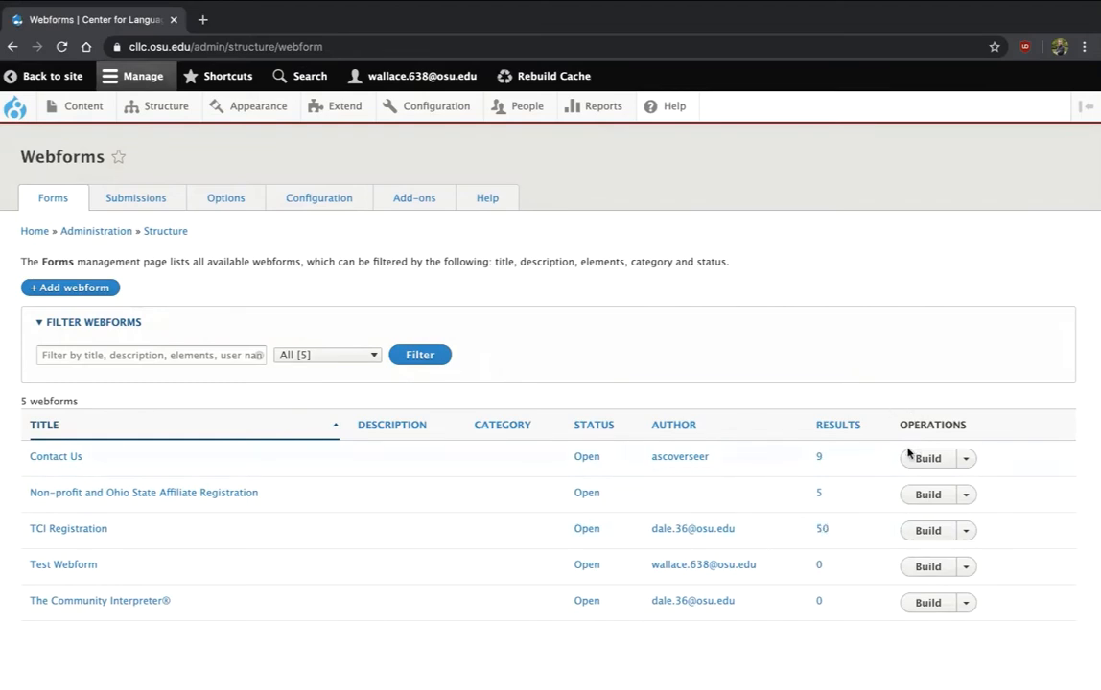
click(821, 532)
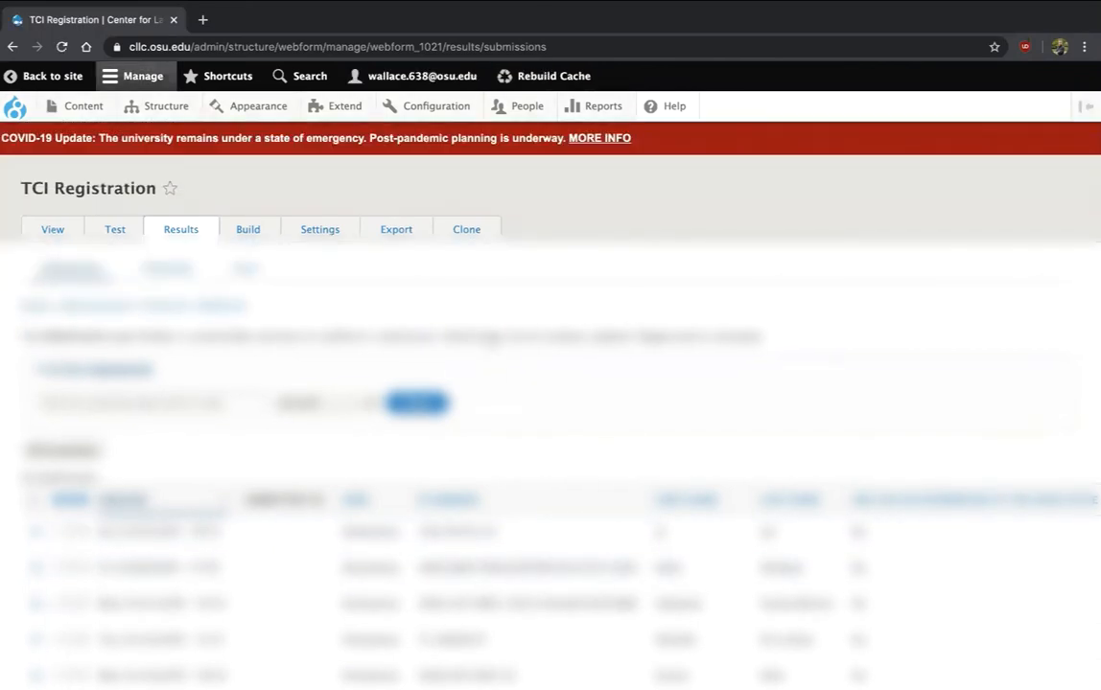
Look through the TCI Registration submissions table, including its rows and the columns beyond the visible area
scroll(158, 259, down, 3)
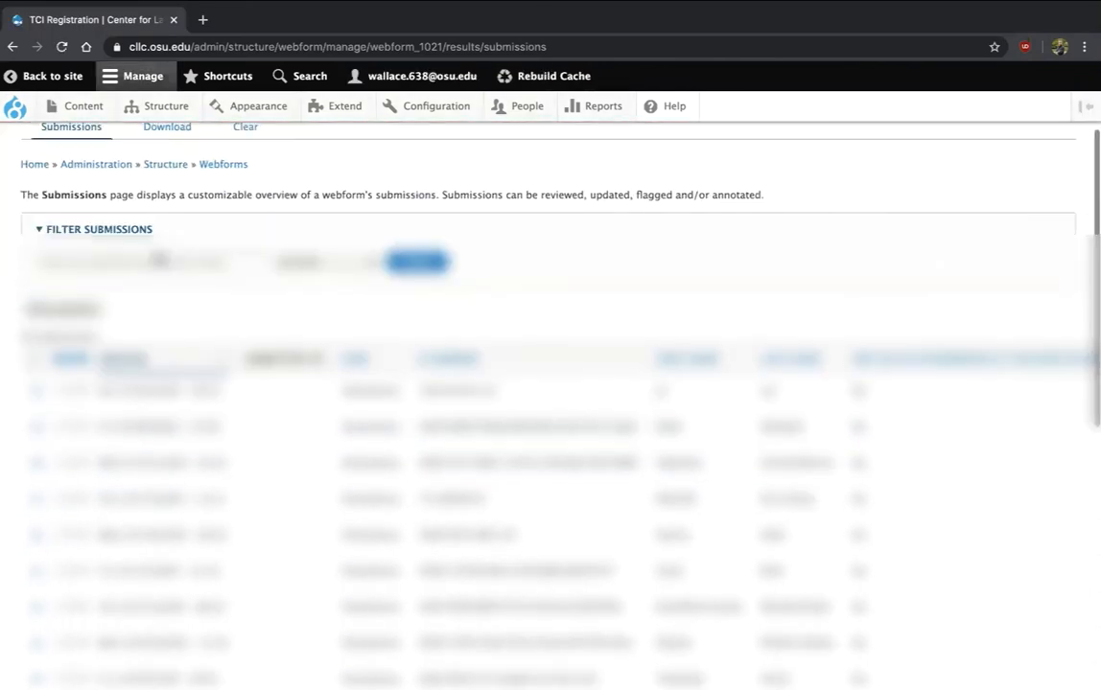
scroll(158, 259, down, 2)
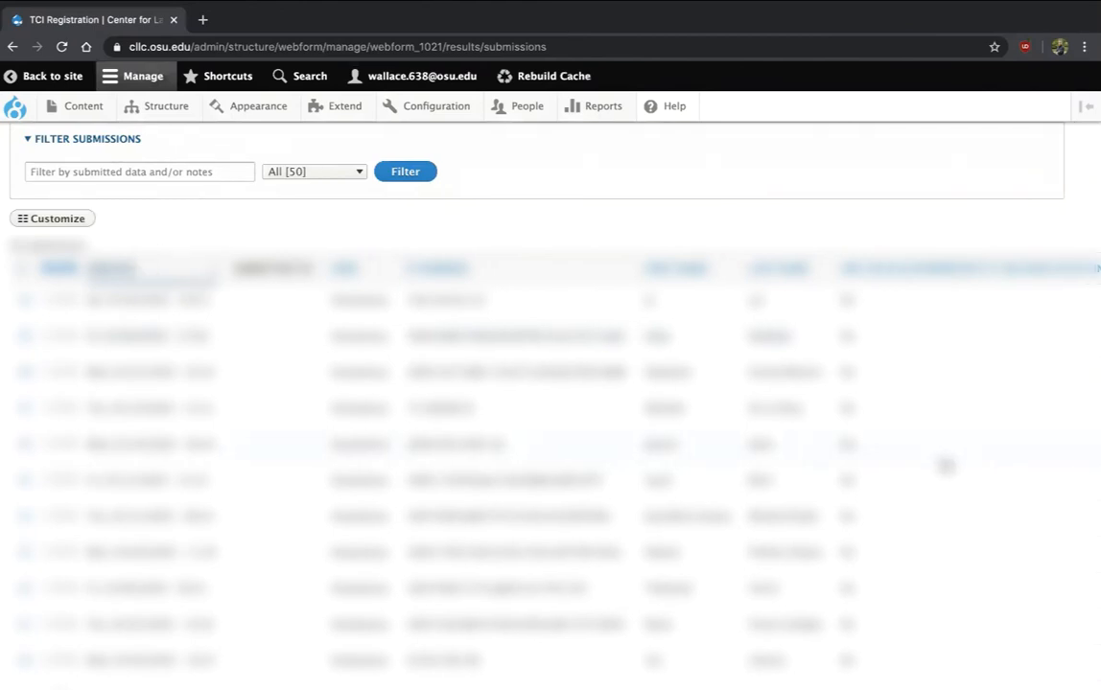
scroll(818, 211, right, 2)
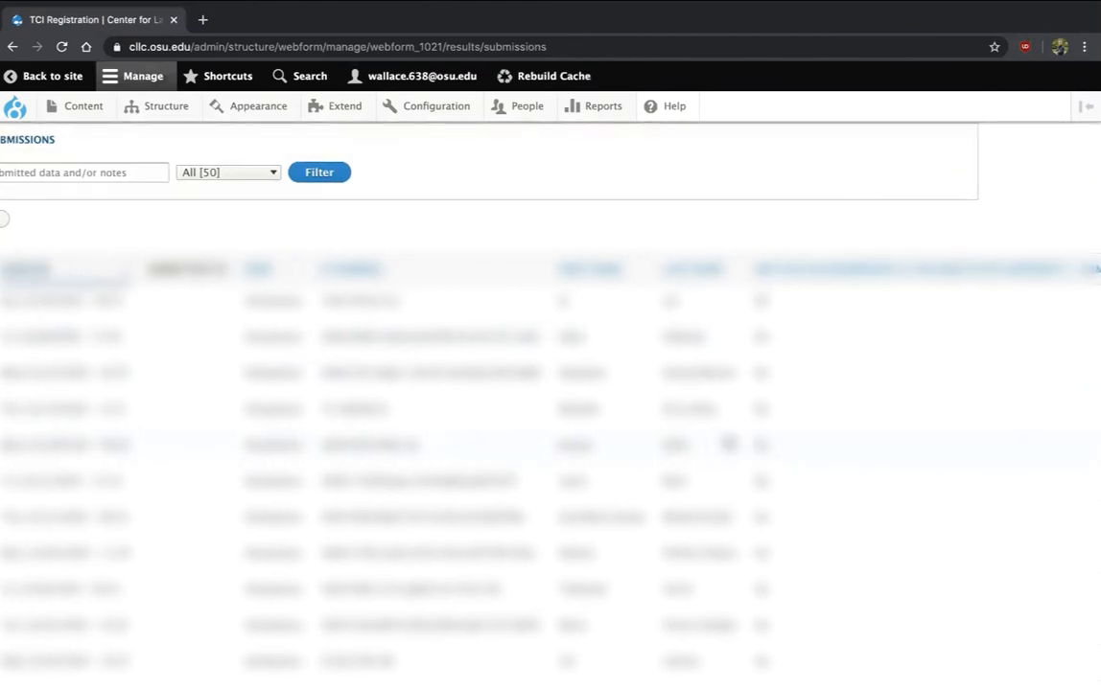
scroll(729, 444, right, 2)
scroll(917, 420, right, 5)
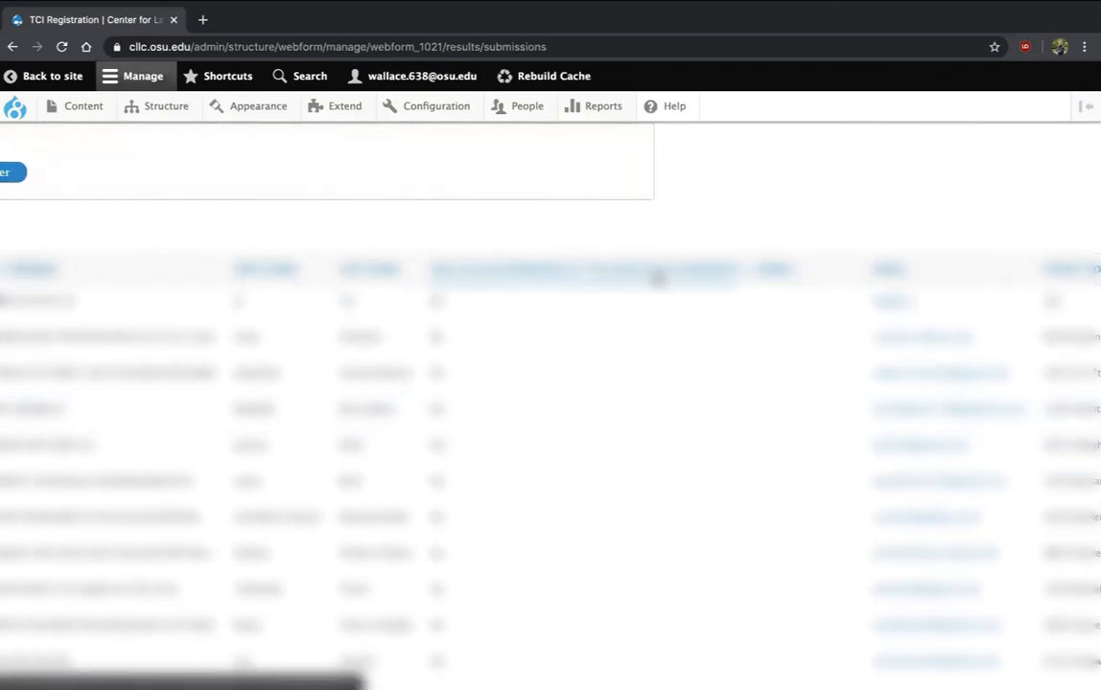
scroll(656, 278, left, 9)
scroll(656, 278, up, 5)
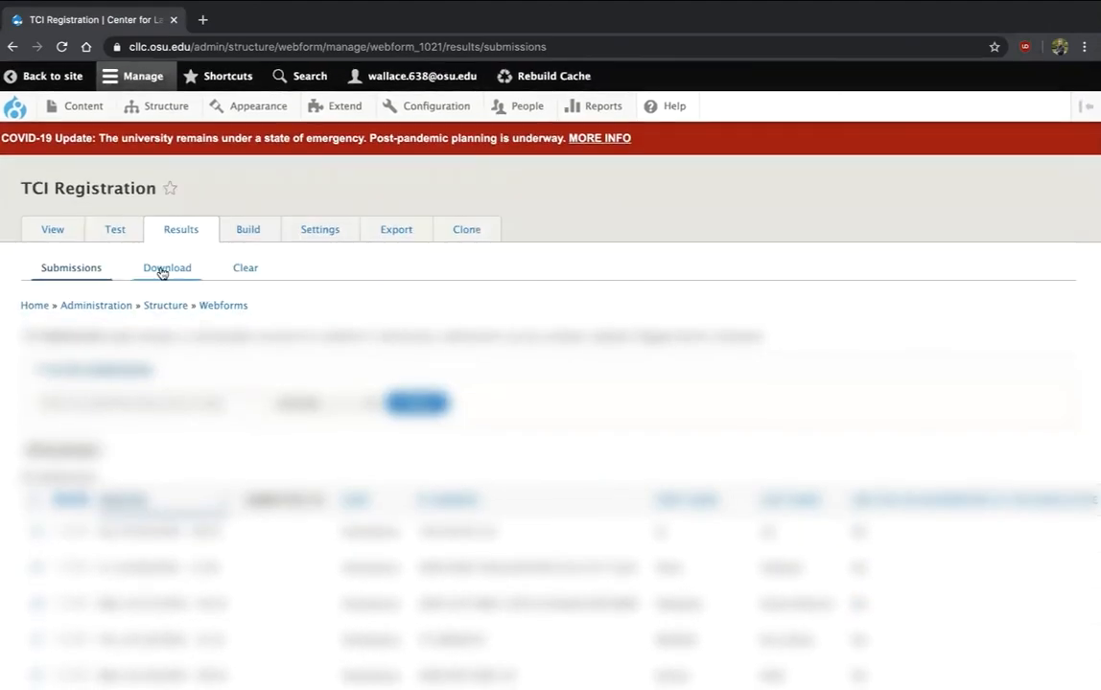
Export all TCI Registration submissions as an HTML table for Excel and open the downloaded webform_1021.xls
click(161, 271)
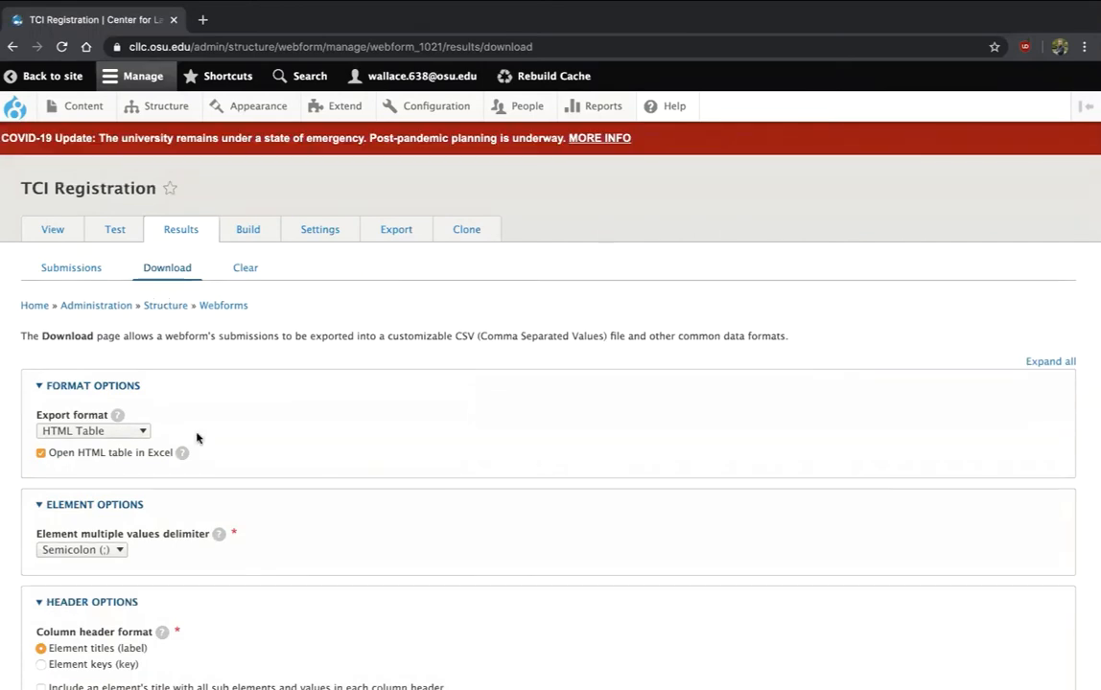
scroll(197, 438, down, 4)
scroll(196, 438, down, 4)
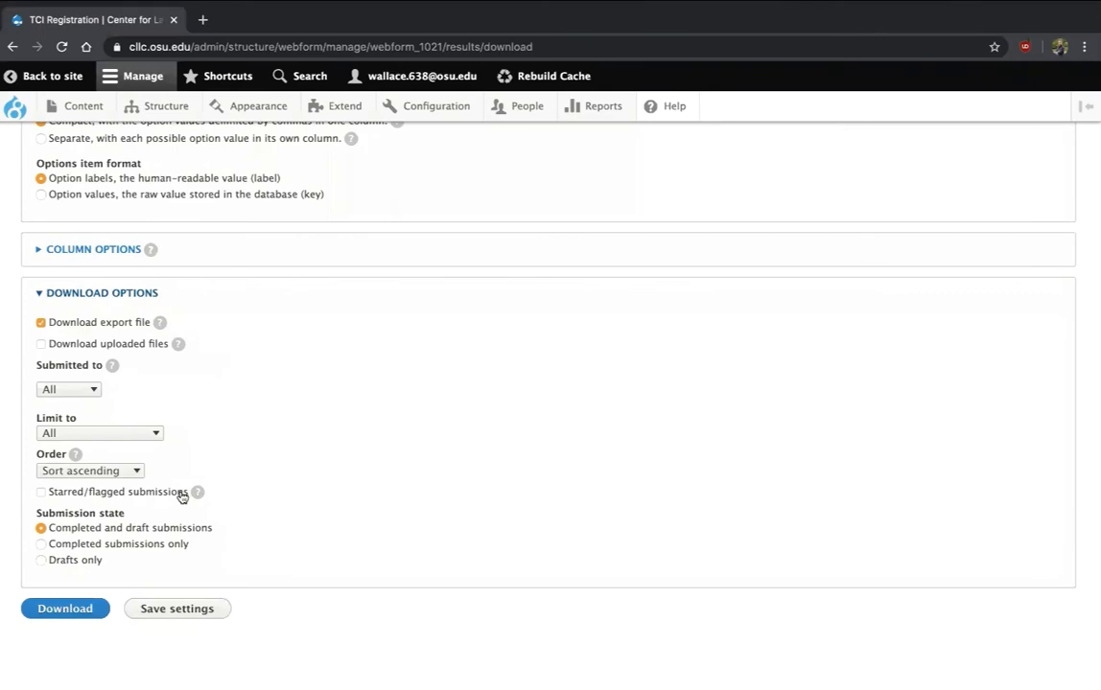
click(85, 612)
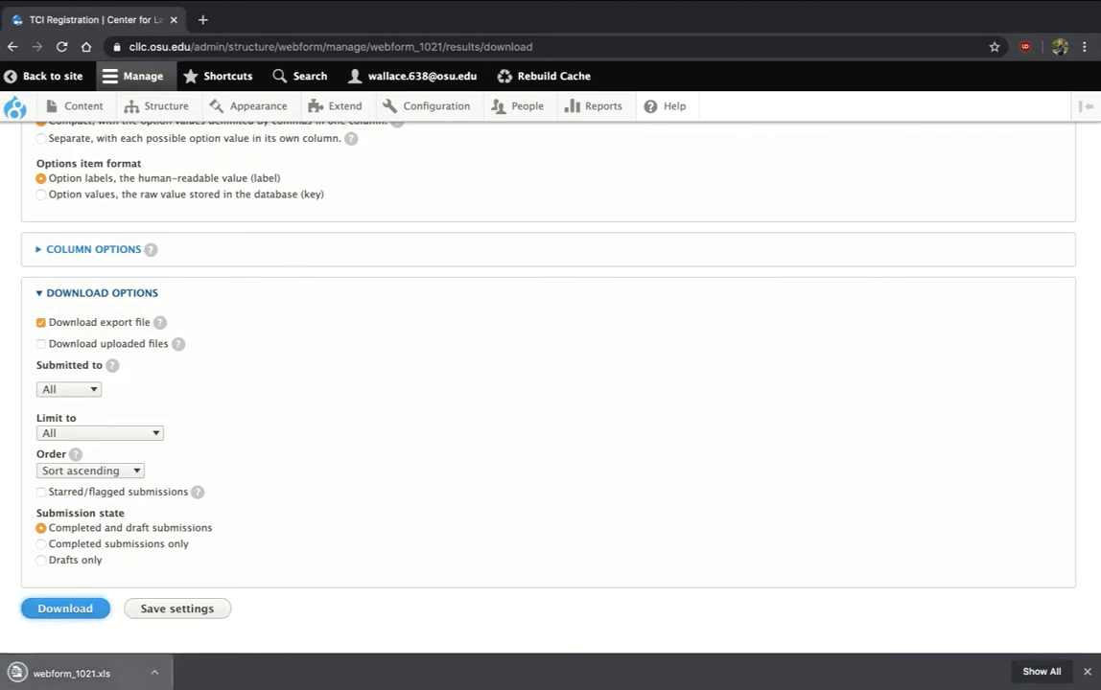
click(75, 673)
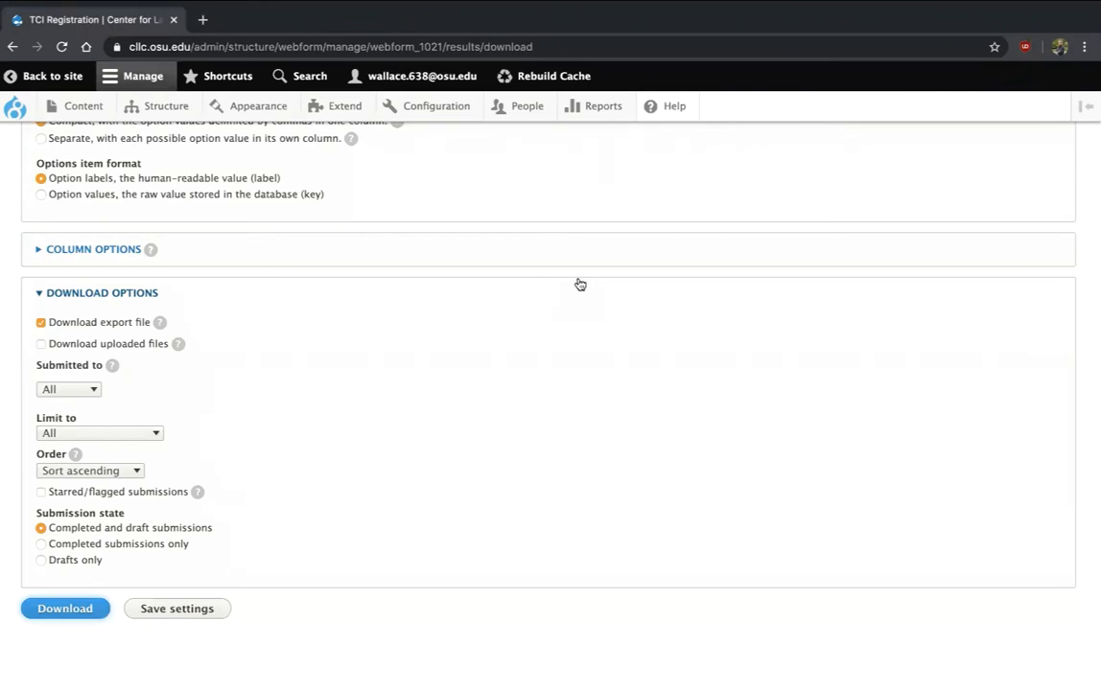
Collapse the select menu, radio button and checkbox options, and examine the export's column and download options
click(580, 284)
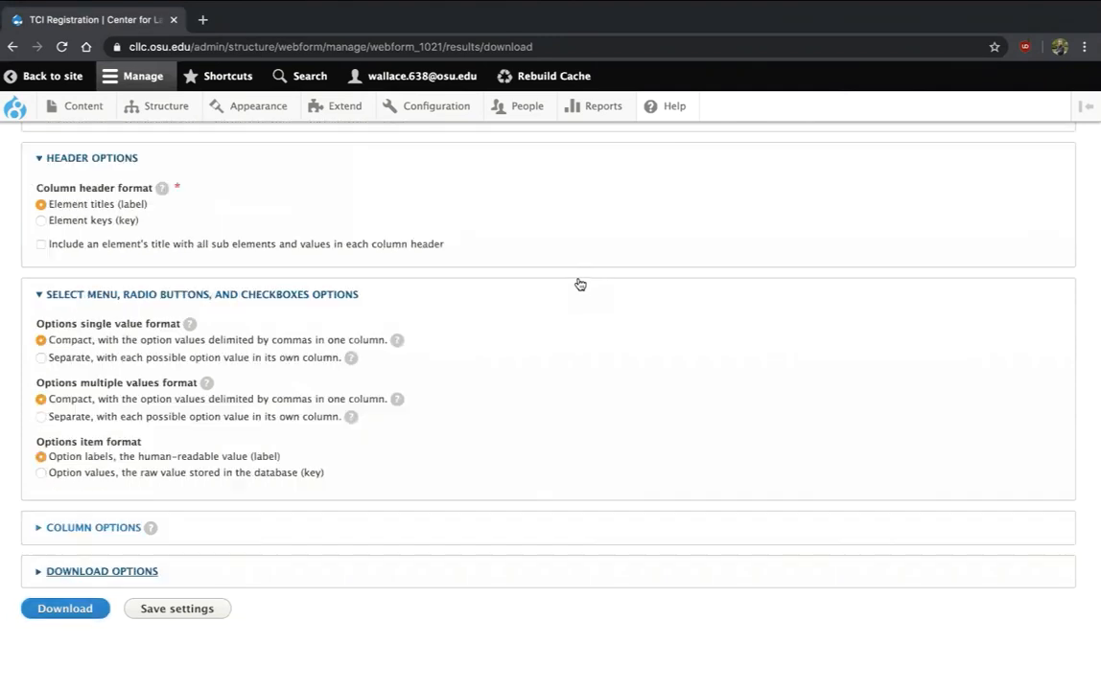
click(580, 284)
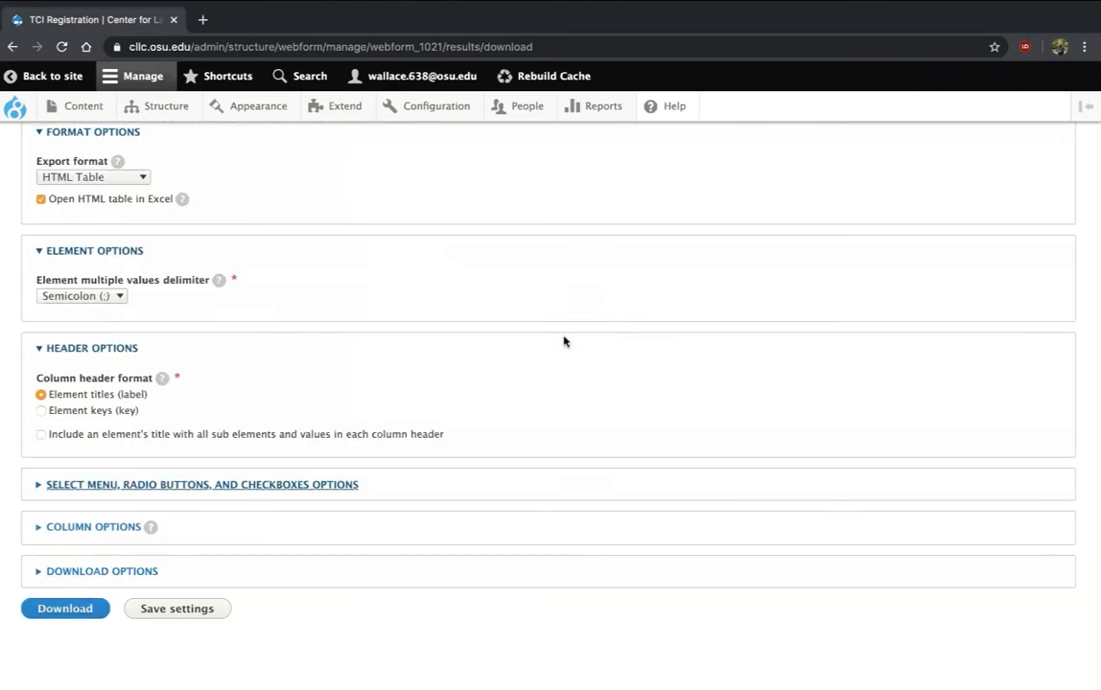
click(428, 528)
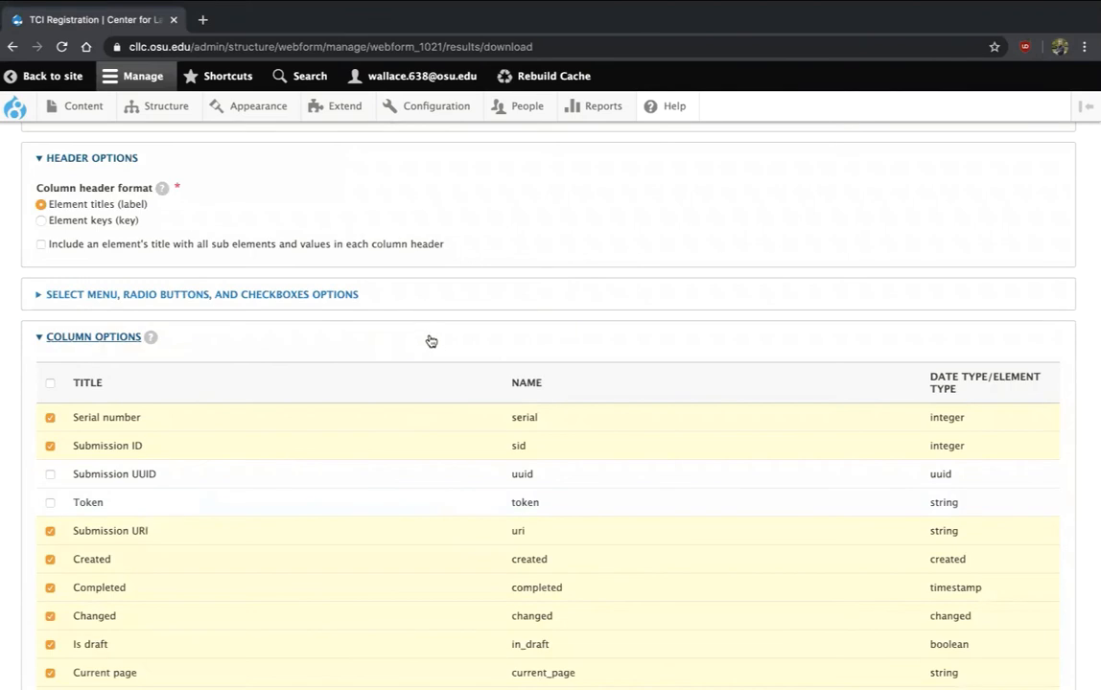
click(422, 343)
click(319, 569)
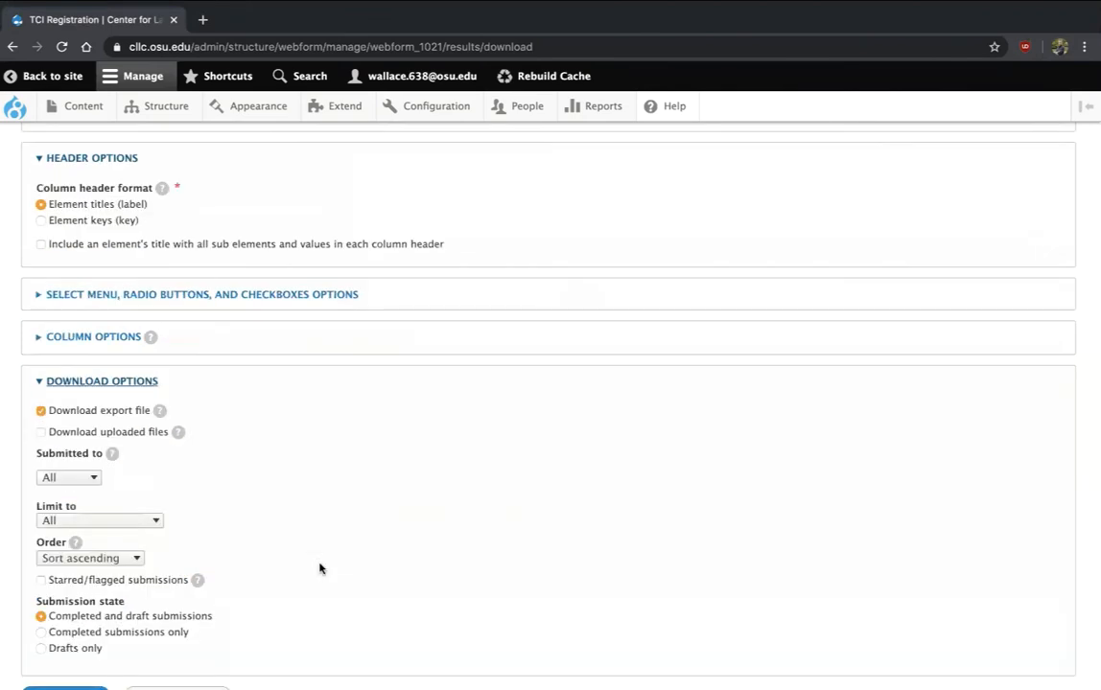
scroll(384, 364, down, 2)
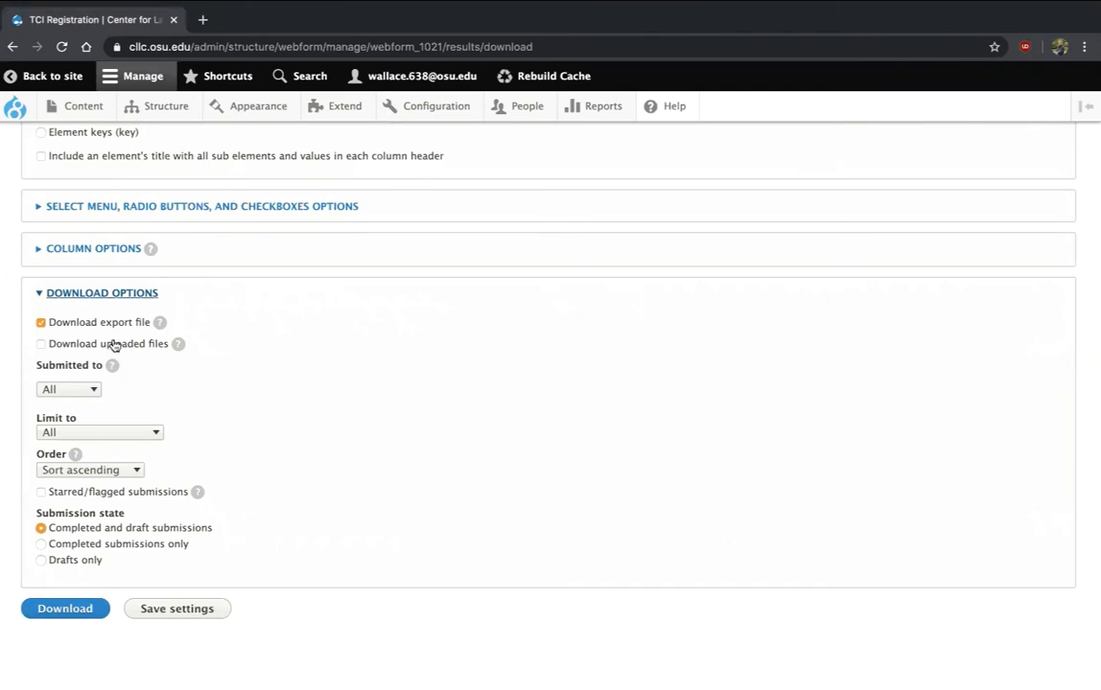
Open the TCI Registration elements list in a new browser tab, check it for file upload elements, and return to the download settings
scroll(236, 309, up, 10)
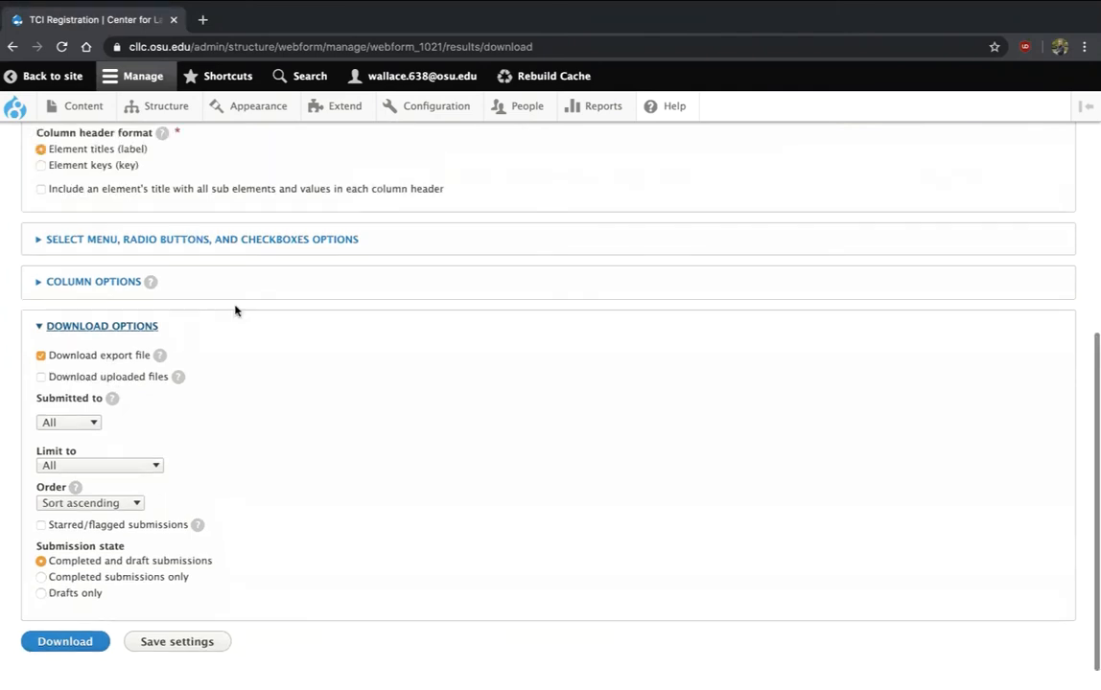
scroll(221, 225, down, 1)
right_click(239, 226)
click(278, 229)
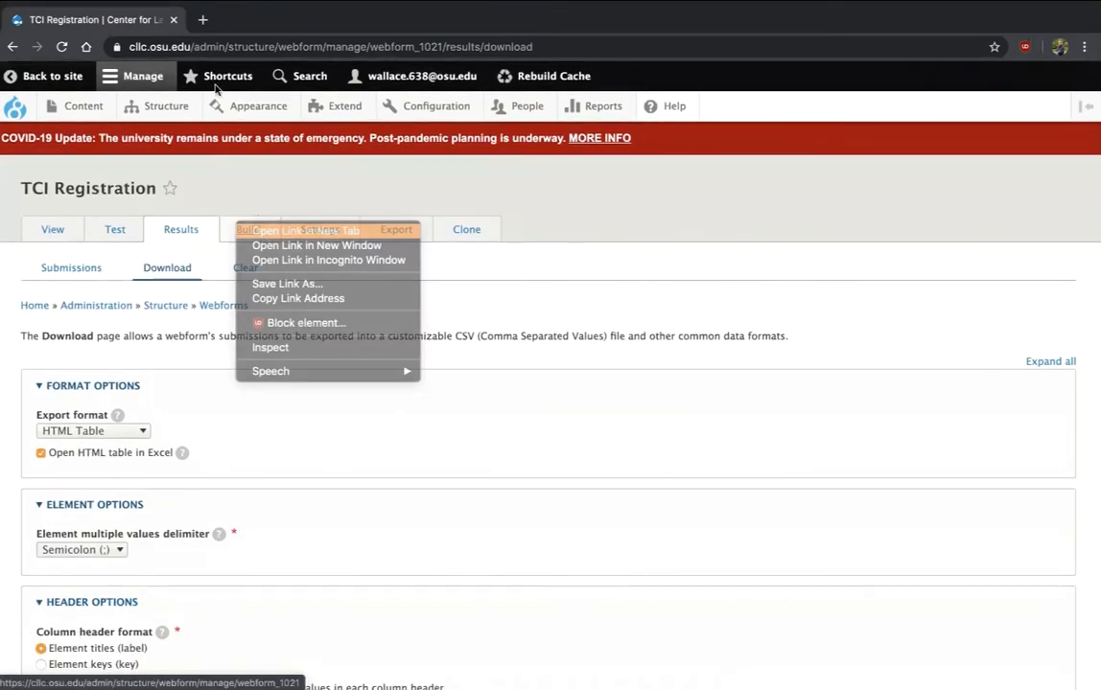
click(207, 21)
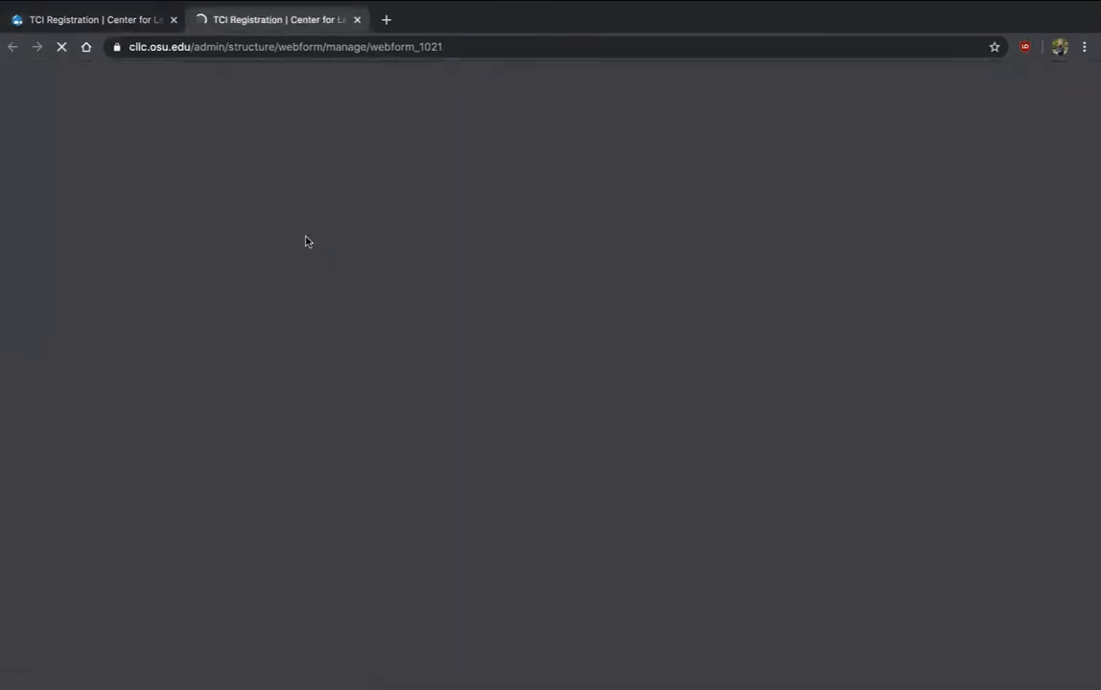
scroll(459, 442, down, 3)
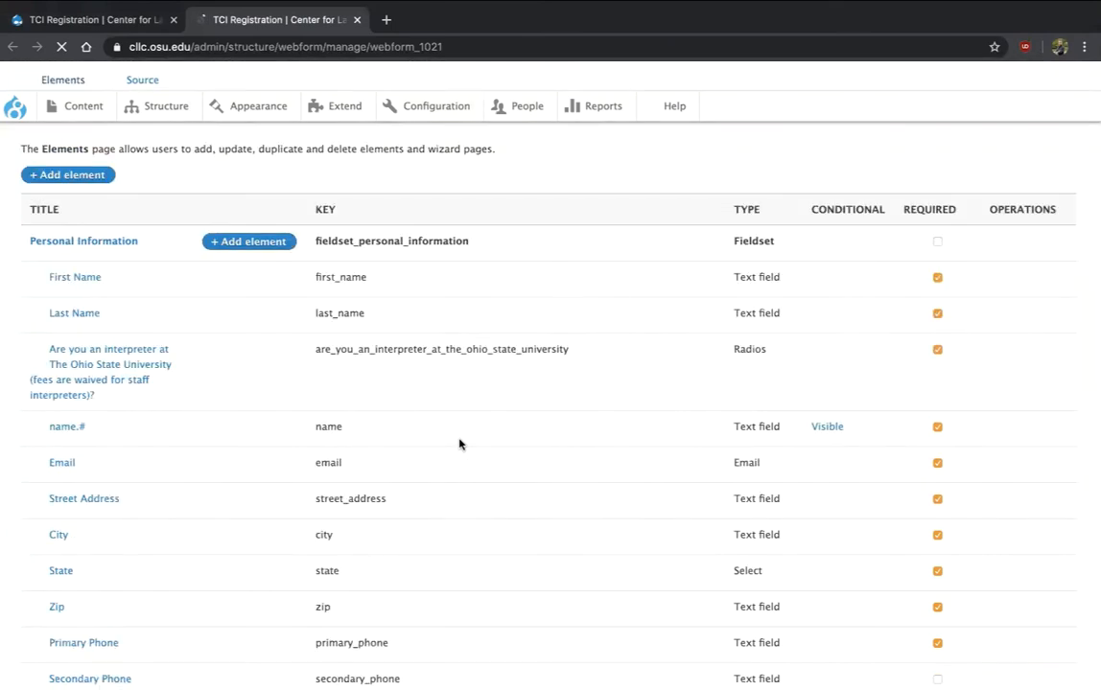
scroll(459, 442, down, 7)
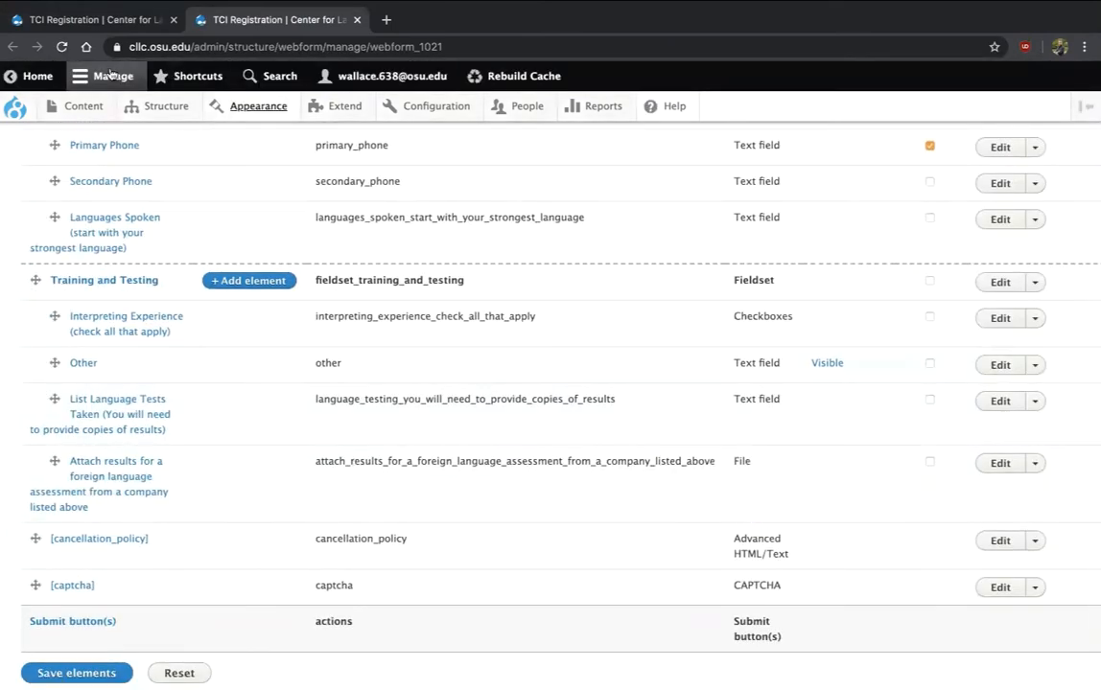
click(101, 25)
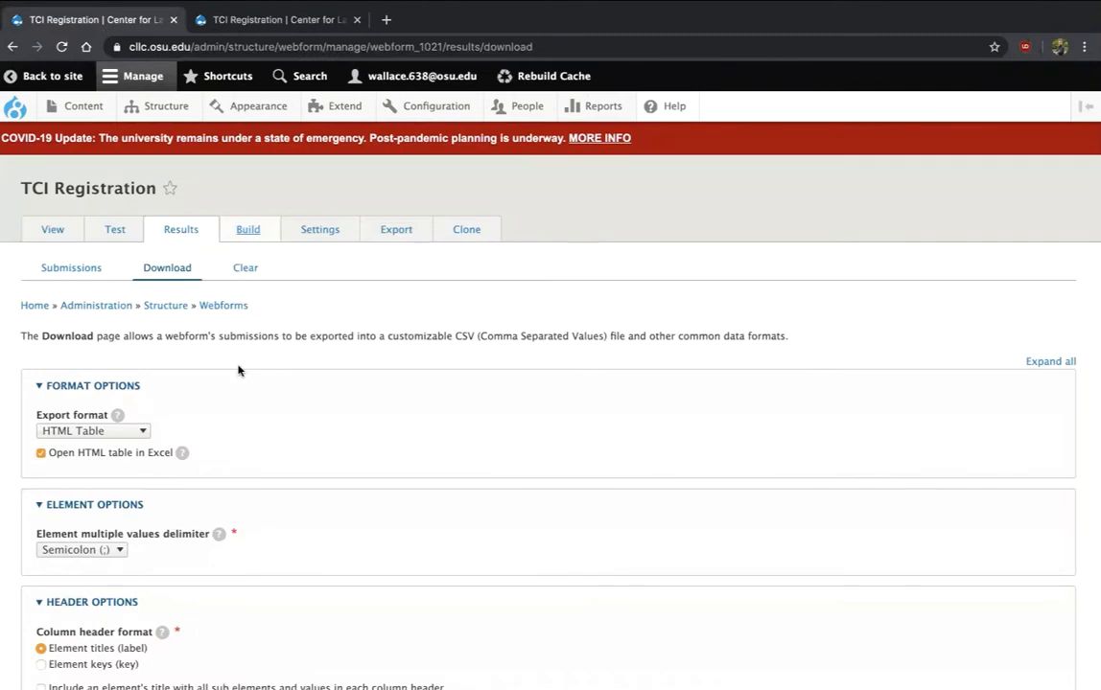
Include uploaded files in the export as a ZIP archive, save the download settings, and download the submissions
scroll(250, 416, down, 5)
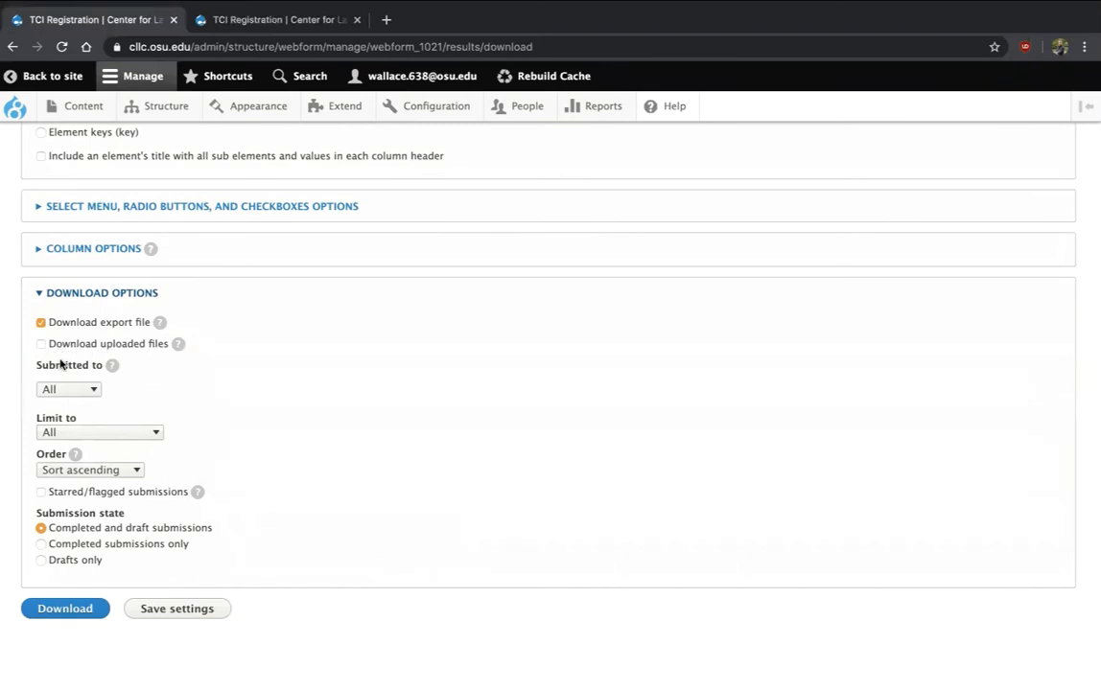
click(42, 345)
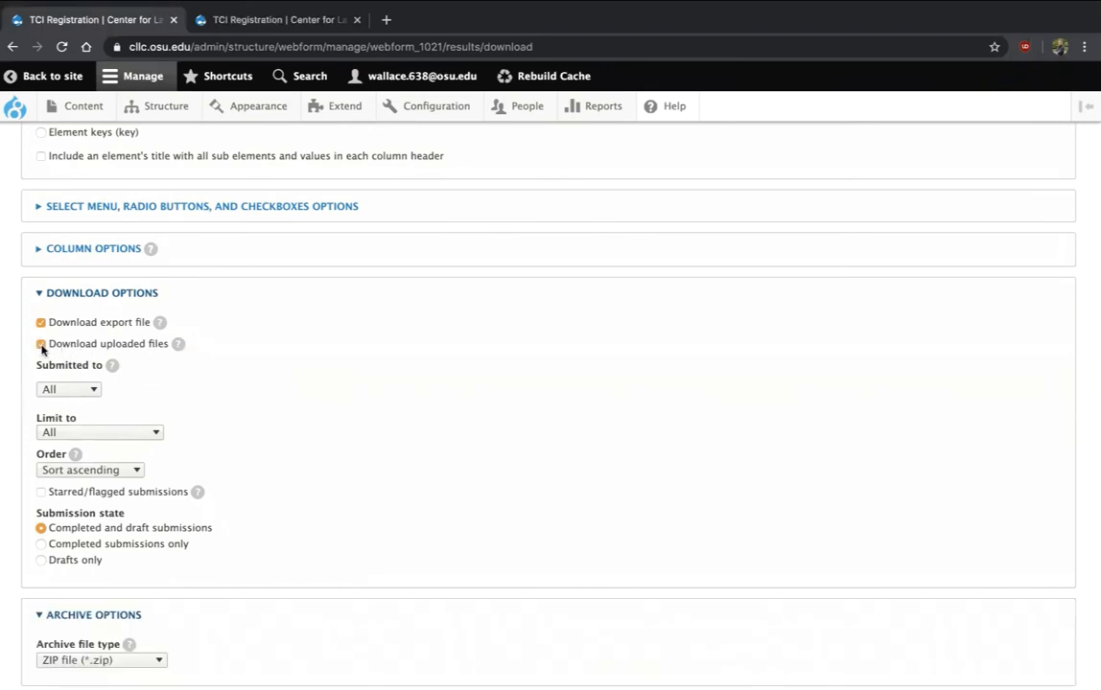
scroll(131, 485, down, 2)
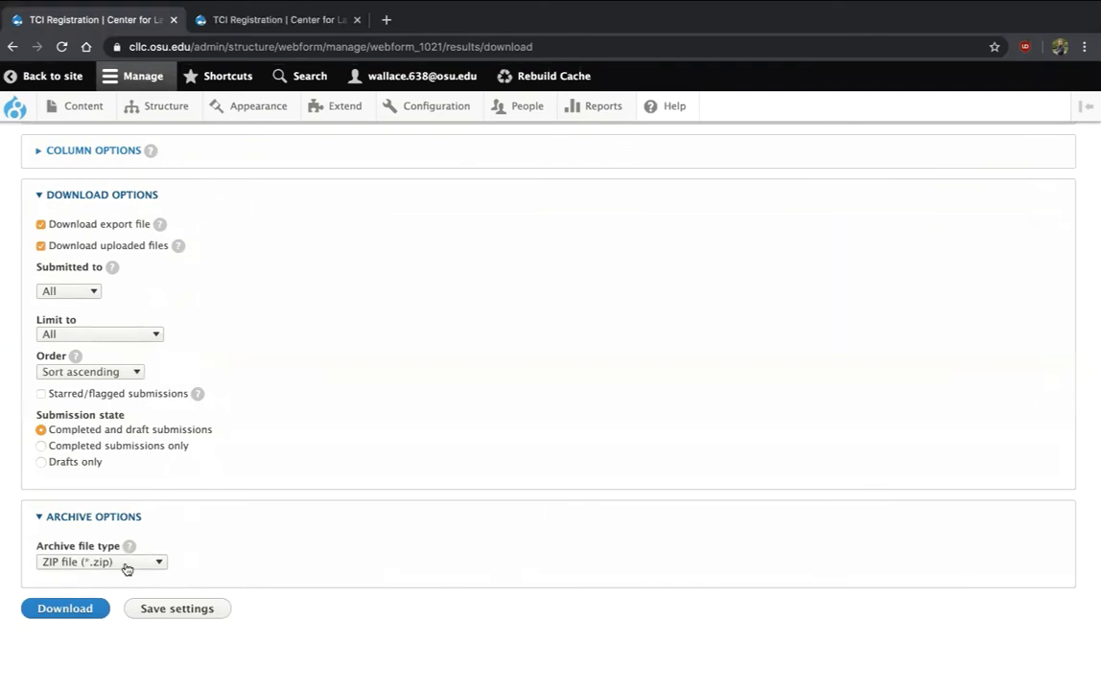
click(159, 616)
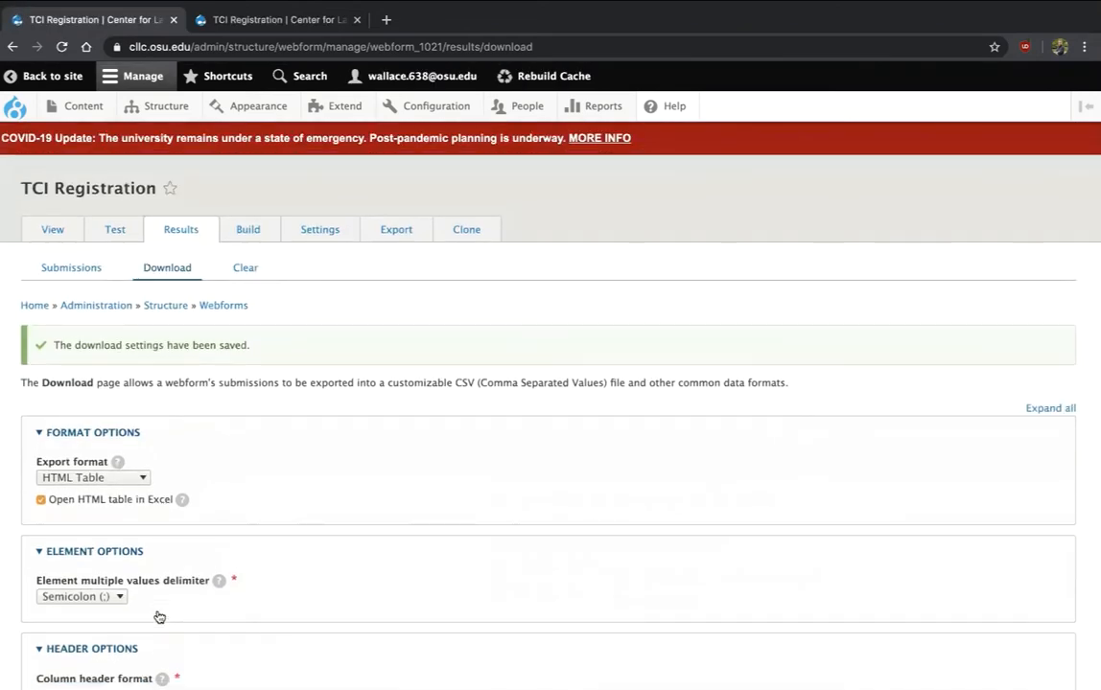
scroll(159, 616, down, 7)
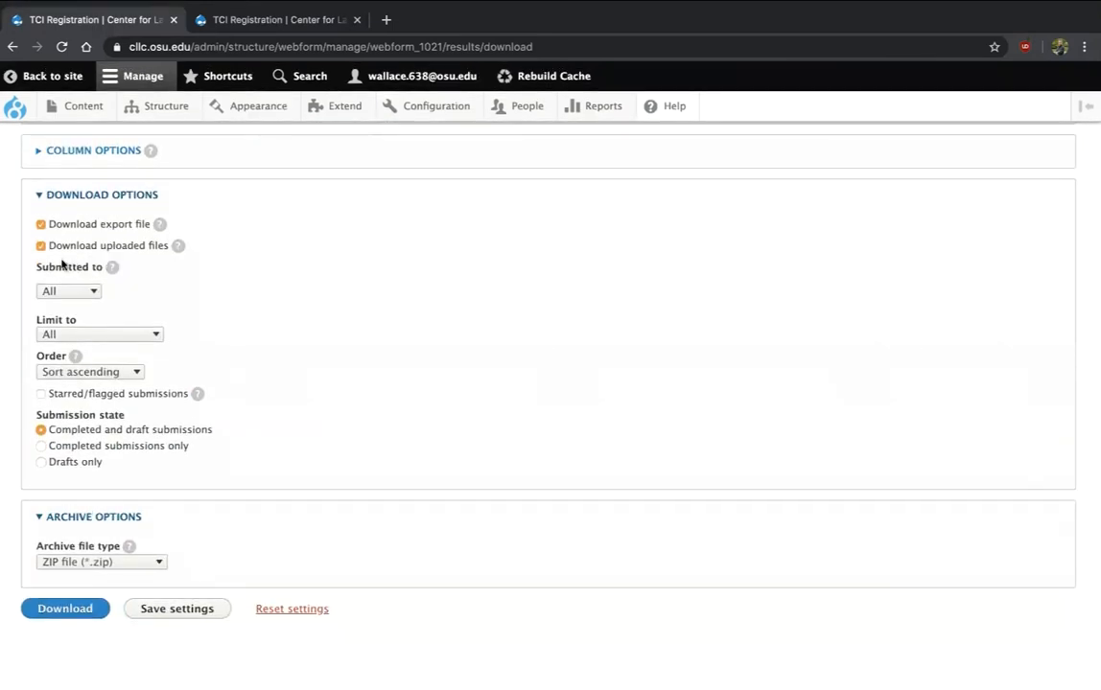
click(68, 612)
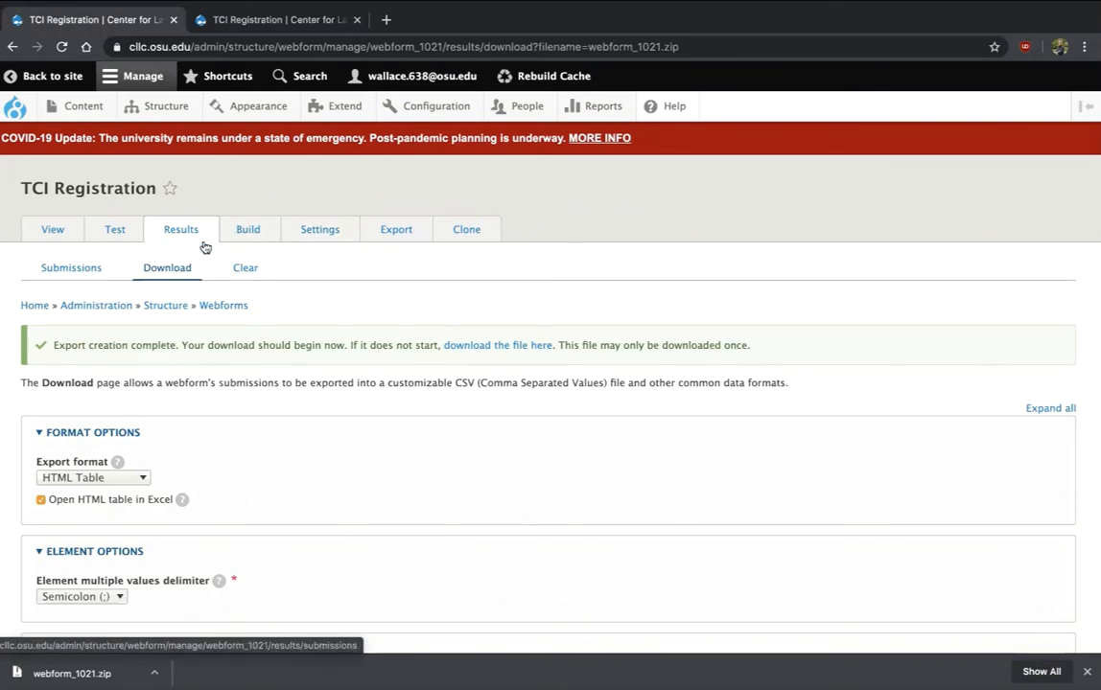
Open the page for clearing all TCI Registration submissions and tick its confirmation checkbox without running the clear
click(244, 269)
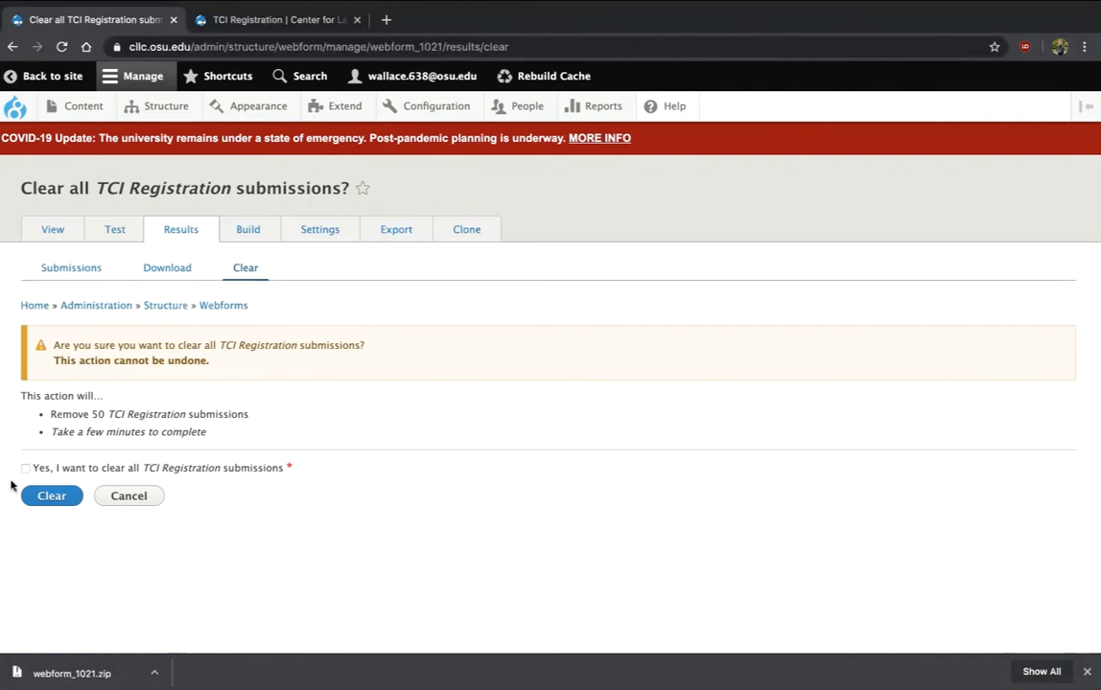
click(118, 469)
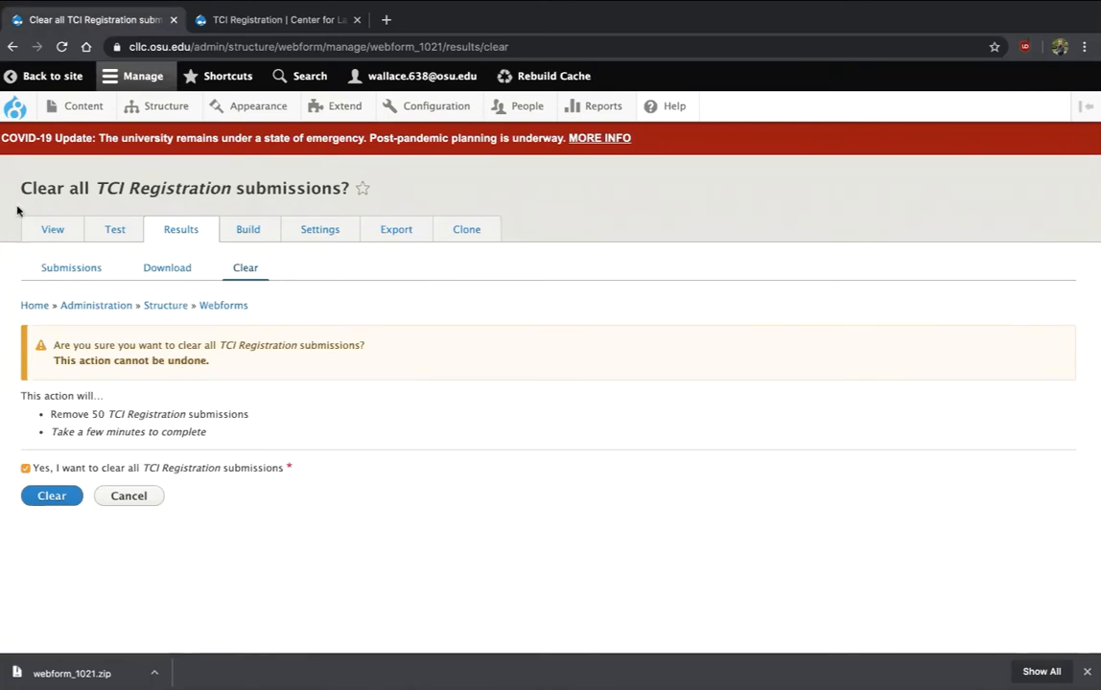
Go to the webforms overview under Structure, open Test Webform for building, and look over its elements
mouse_move(142, 111)
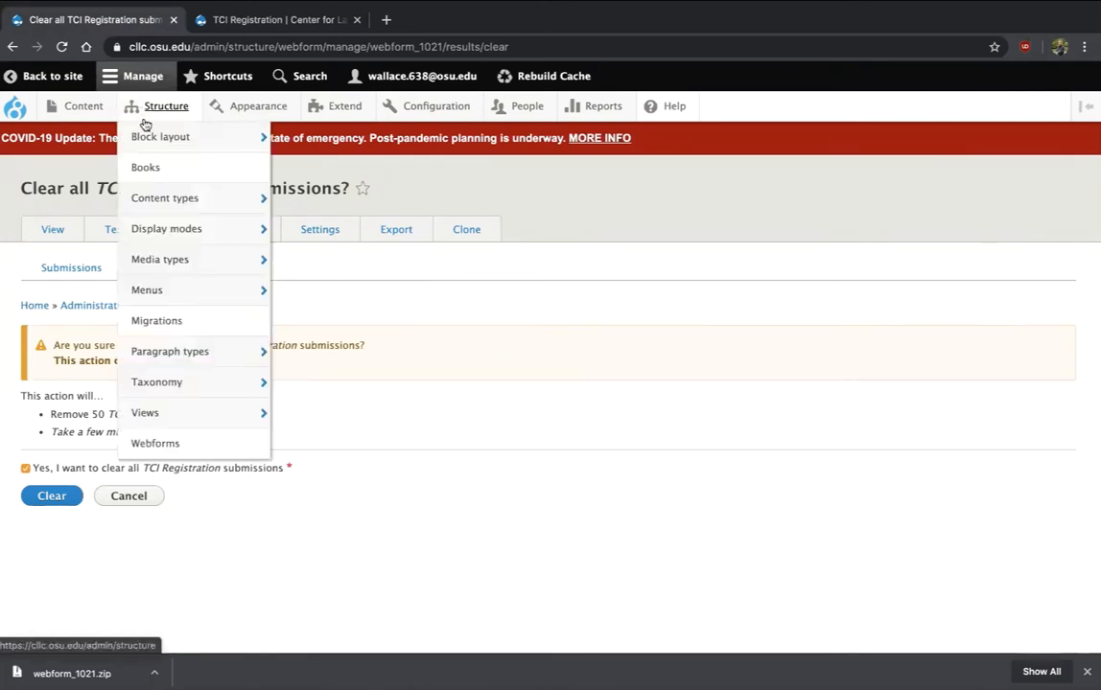
click(159, 444)
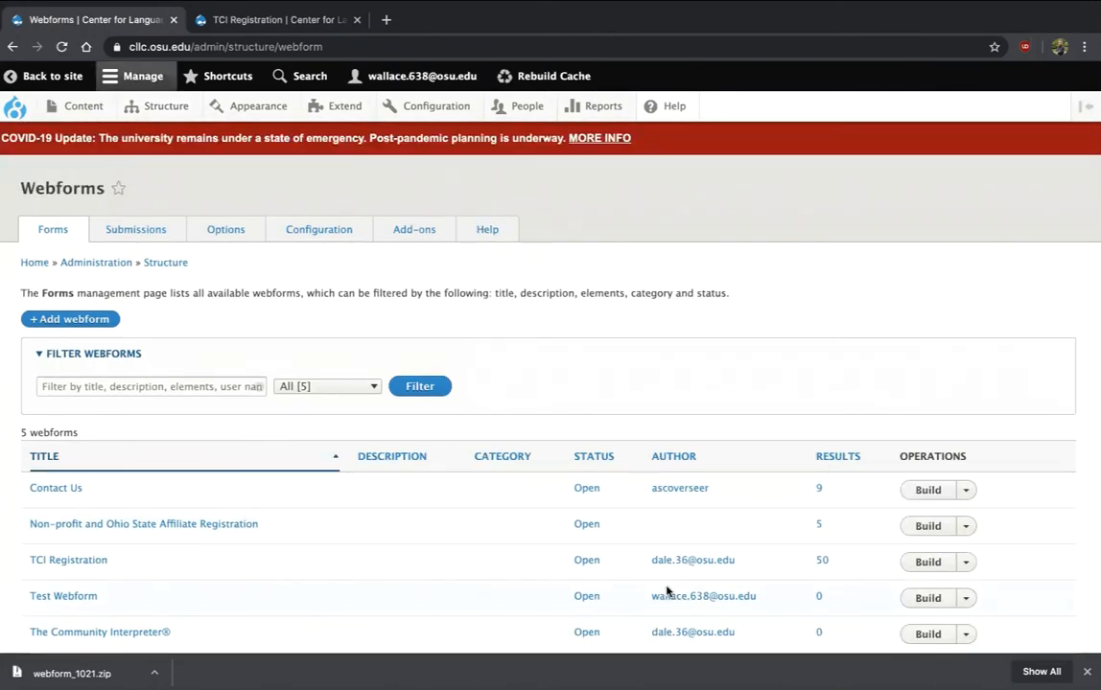
scroll(668, 591, down, 2)
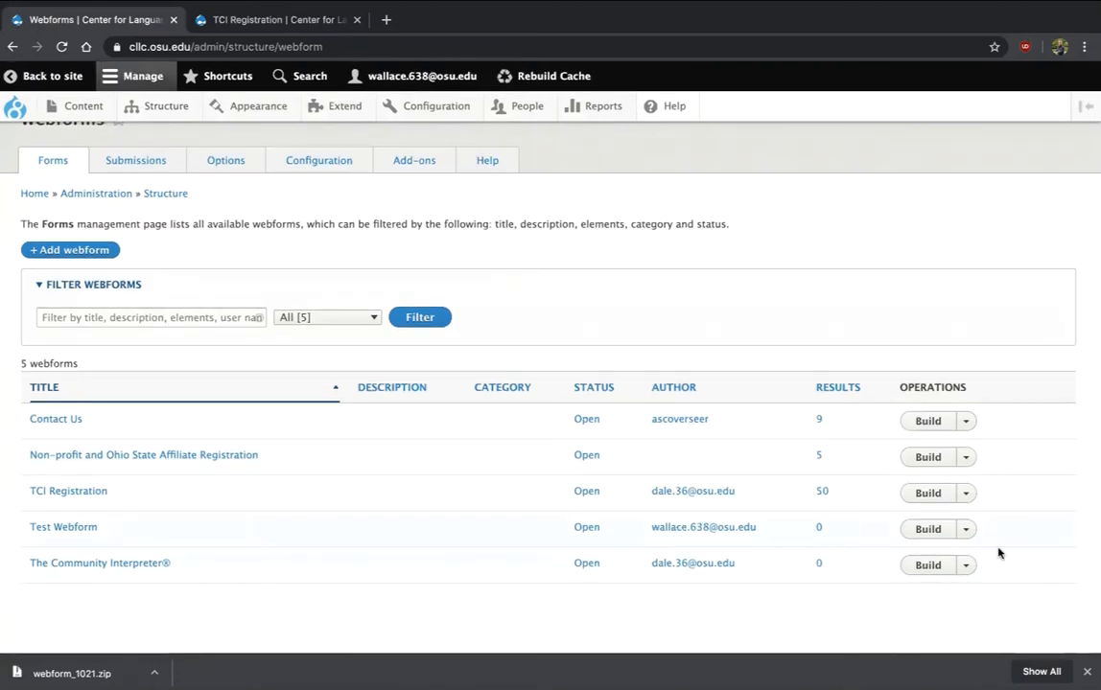
click(966, 530)
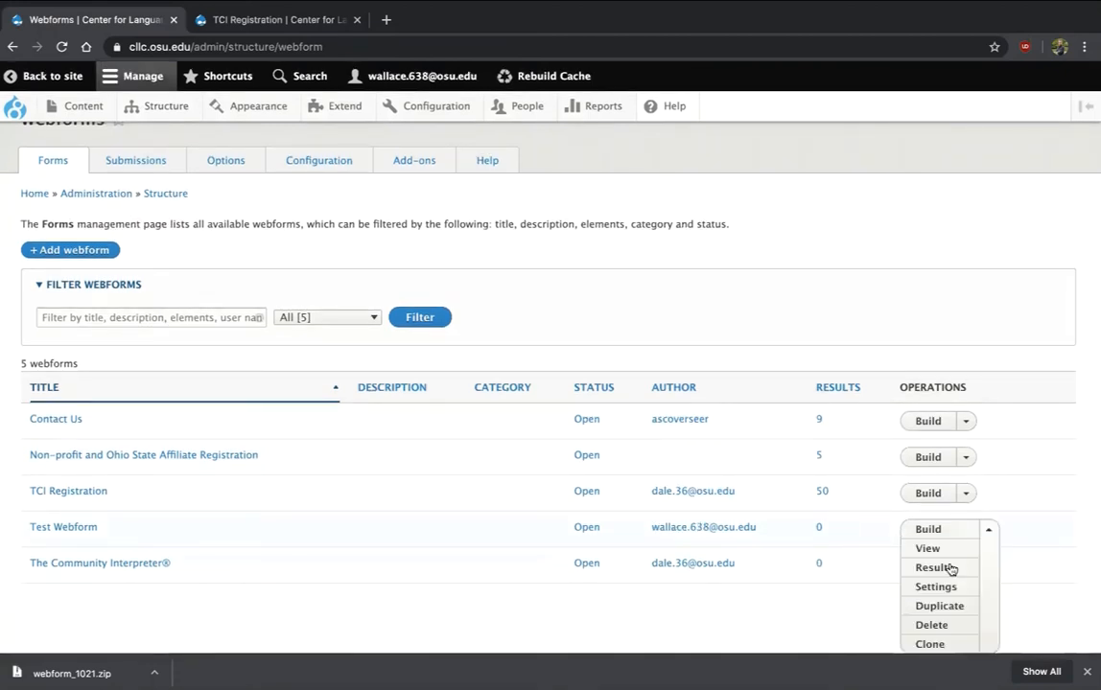
click(918, 530)
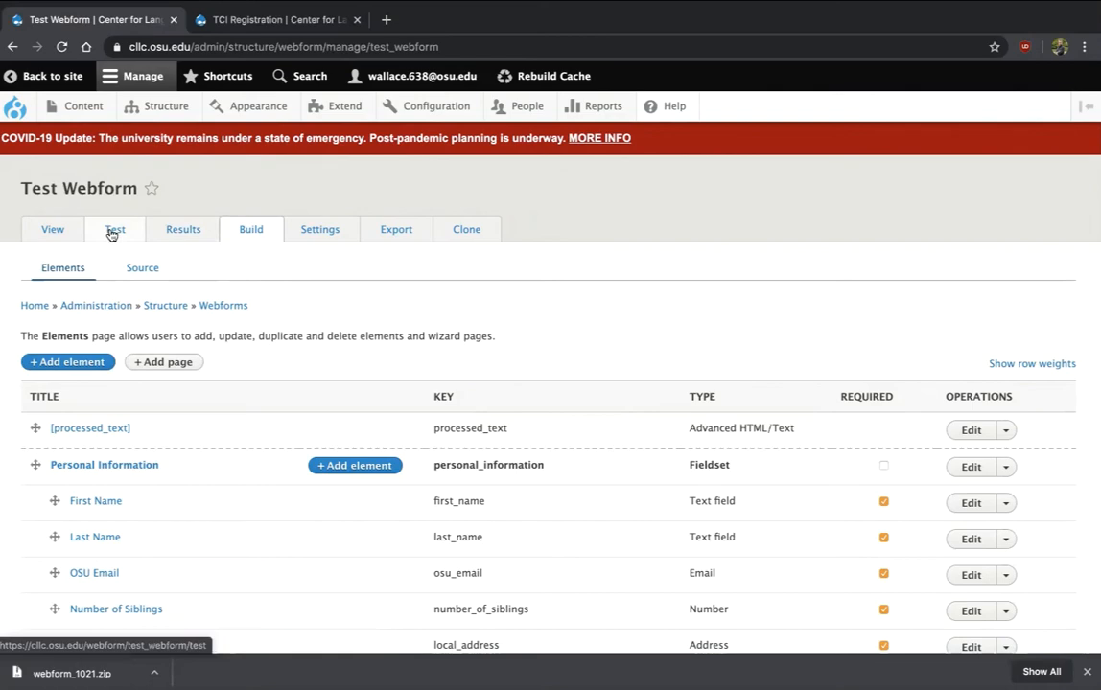
scroll(197, 316, down, 1)
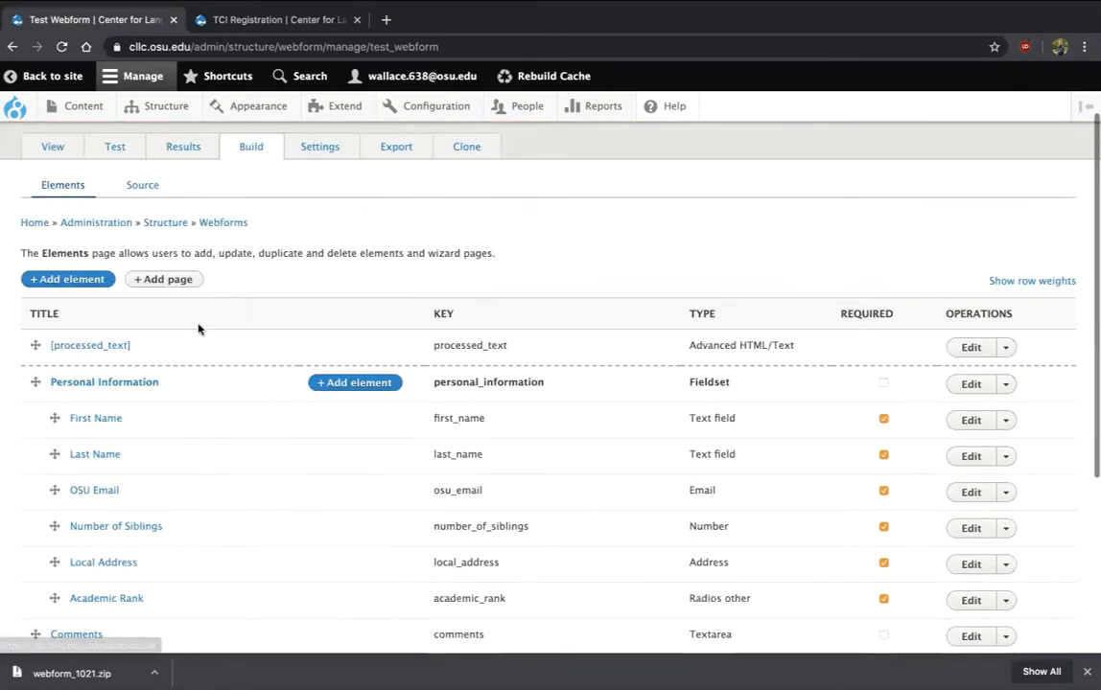
scroll(198, 329, down, 1)
scroll(199, 329, up, 2)
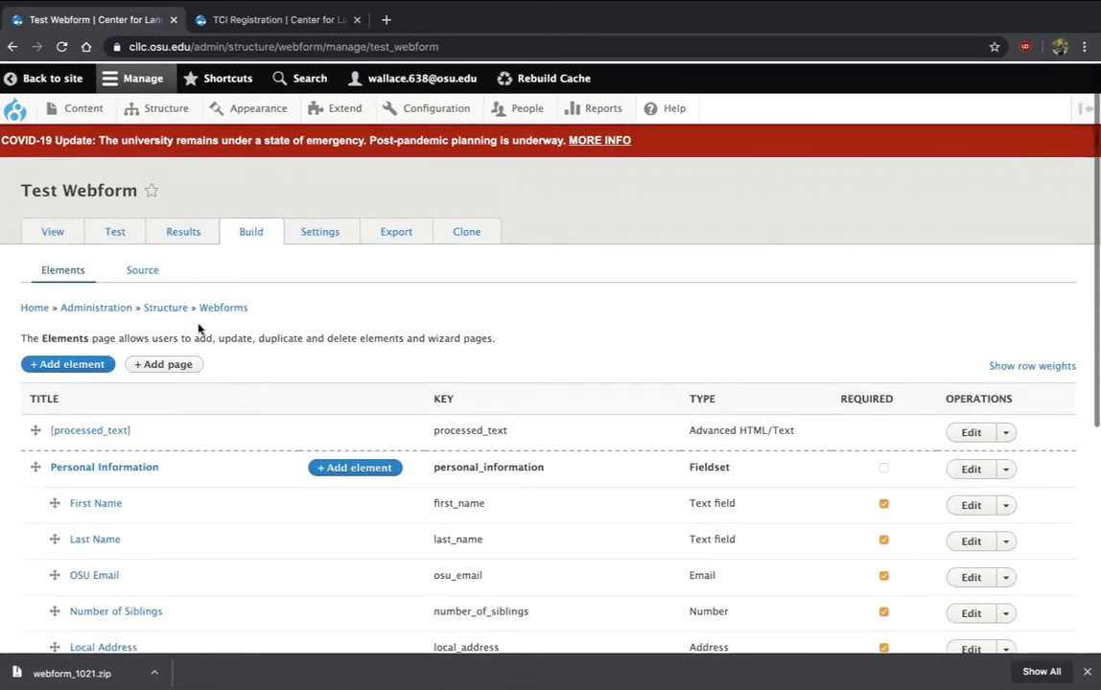
Submit a test entry for Test Webform using the generated sample values, and go back to the form
click(118, 230)
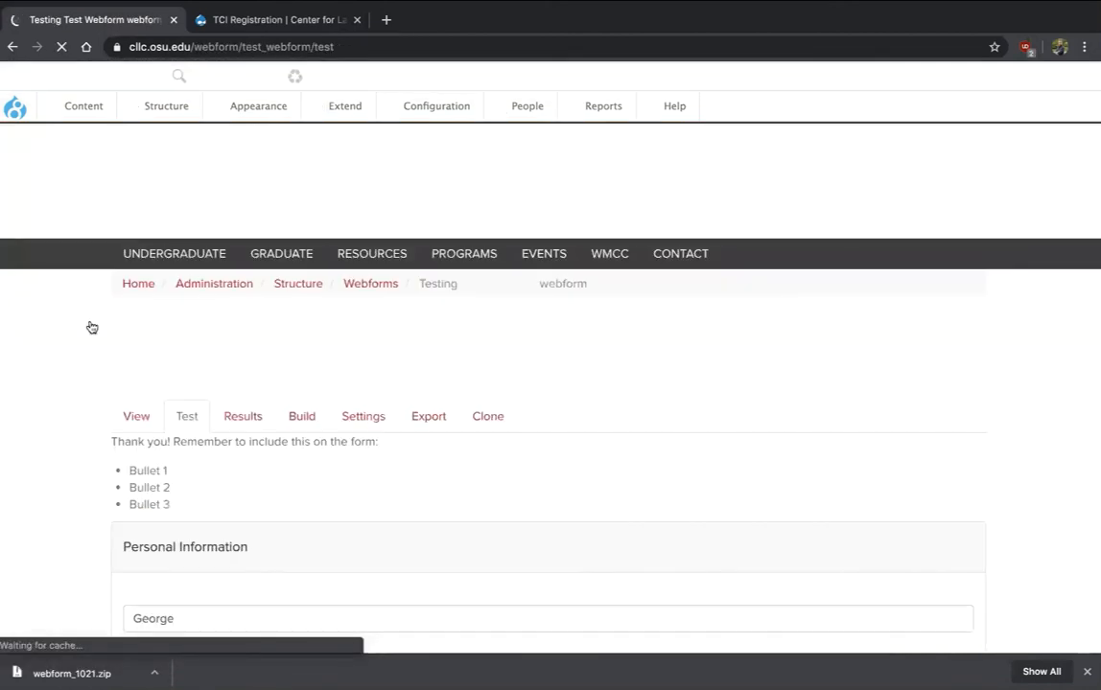
scroll(72, 392, down, 7)
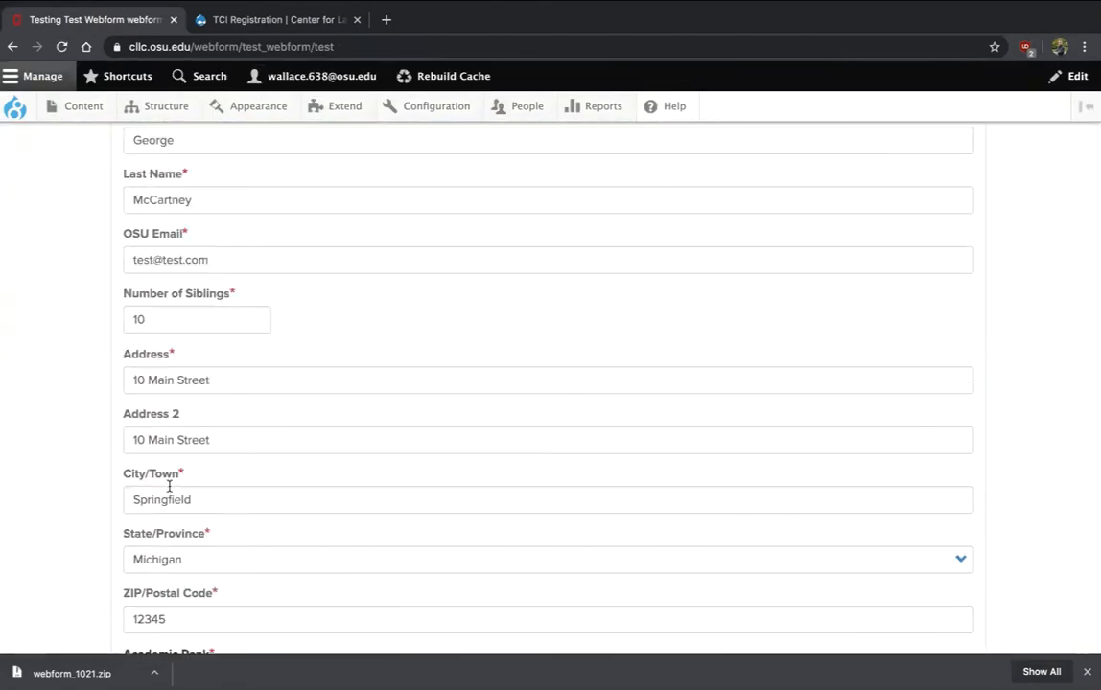
scroll(270, 484, down, 6)
scroll(171, 493, down, 3)
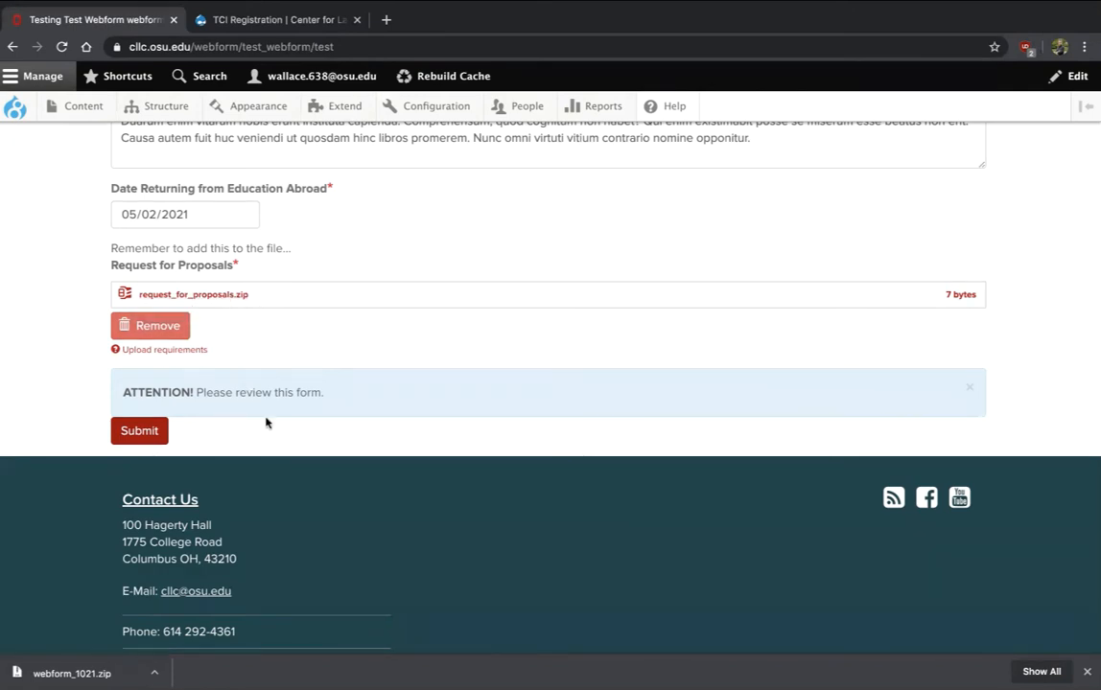
click(142, 433)
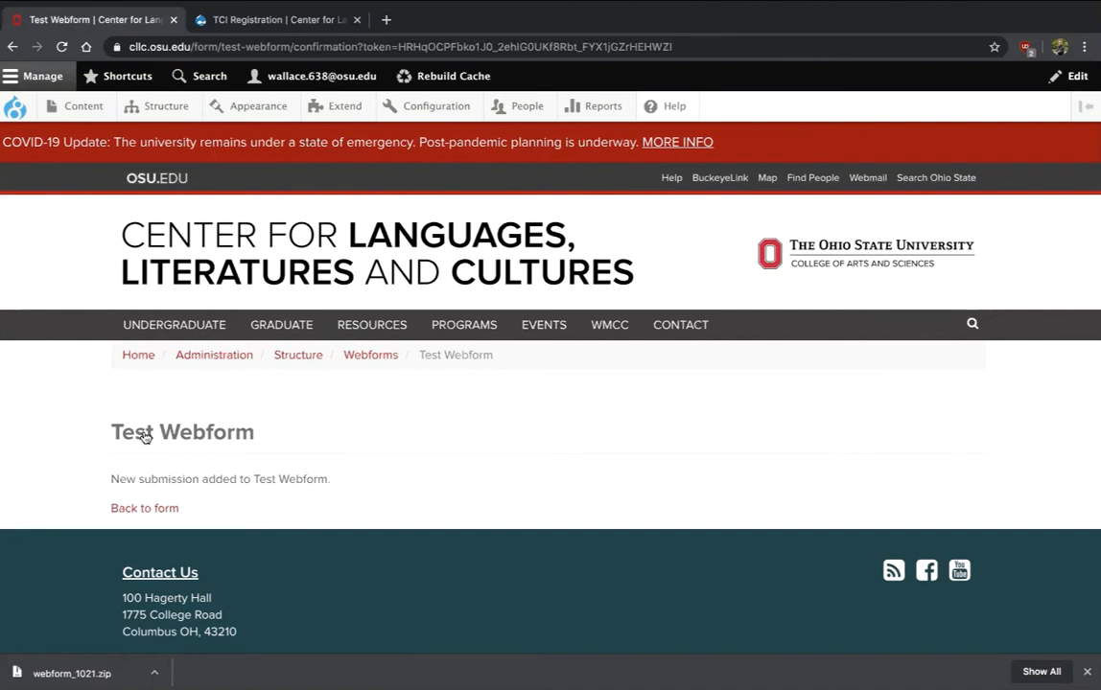
click(139, 513)
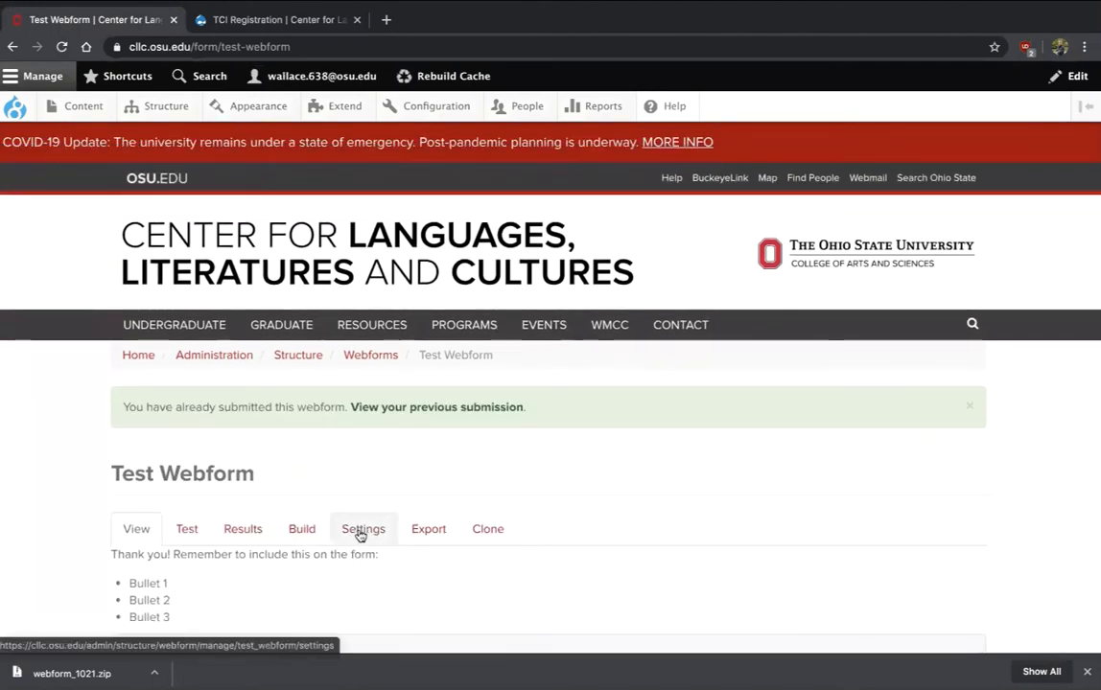
Open the general settings of Test Webform and find the Webform URL alias setting
click(361, 535)
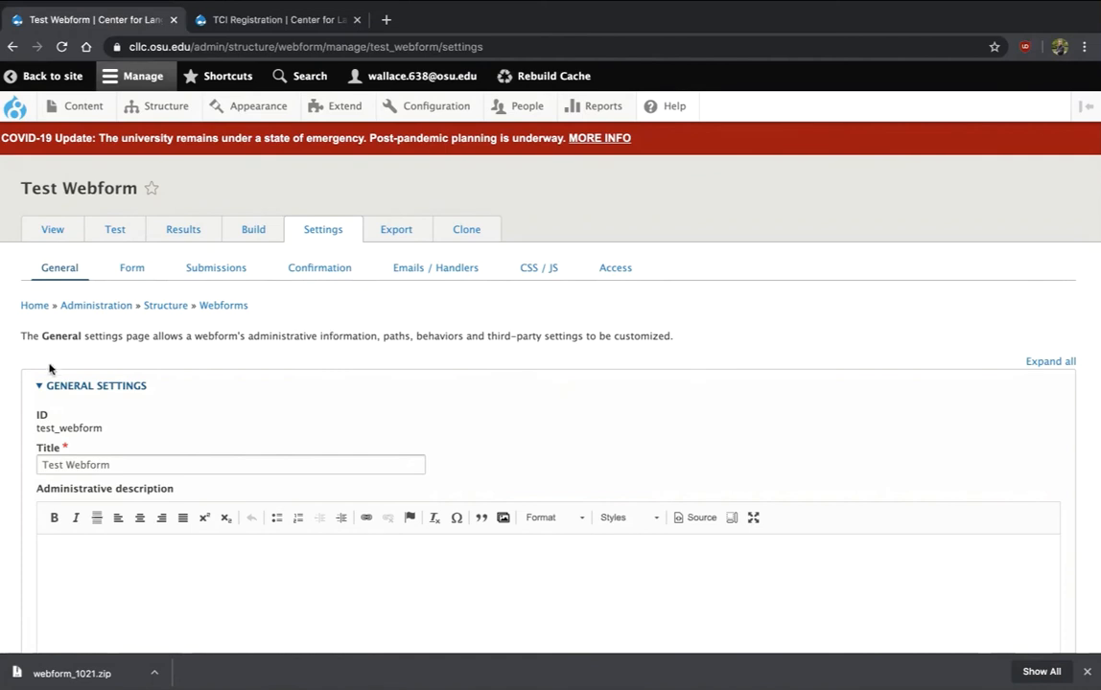
scroll(52, 247, down, 1)
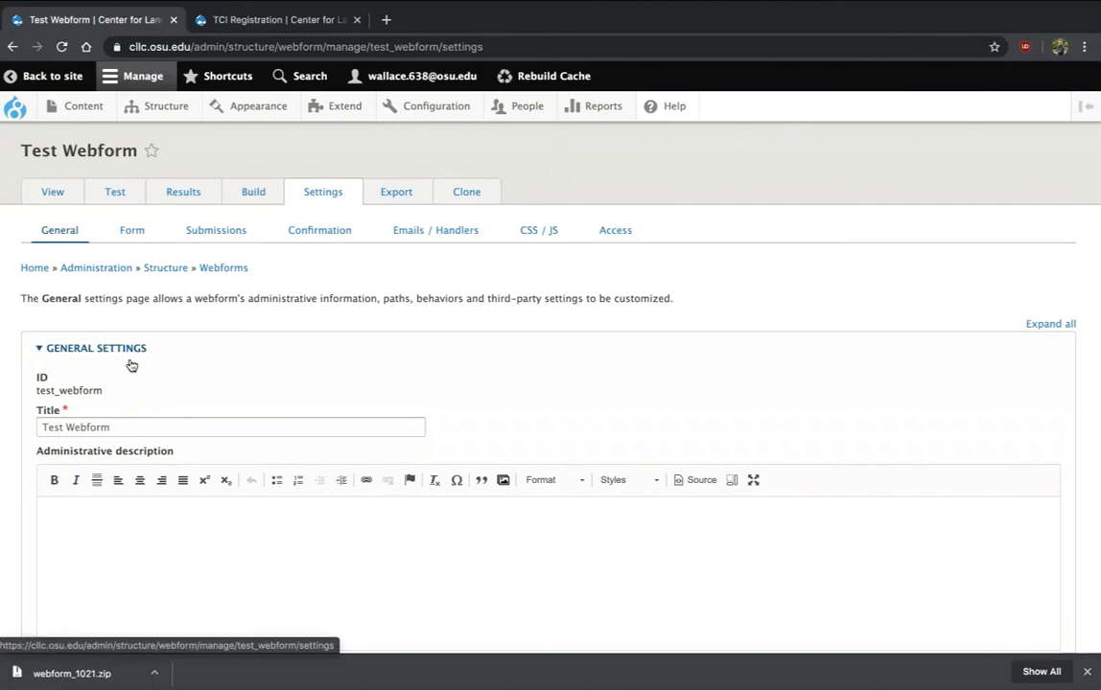
scroll(131, 365, down, 5)
scroll(129, 355, down, 2)
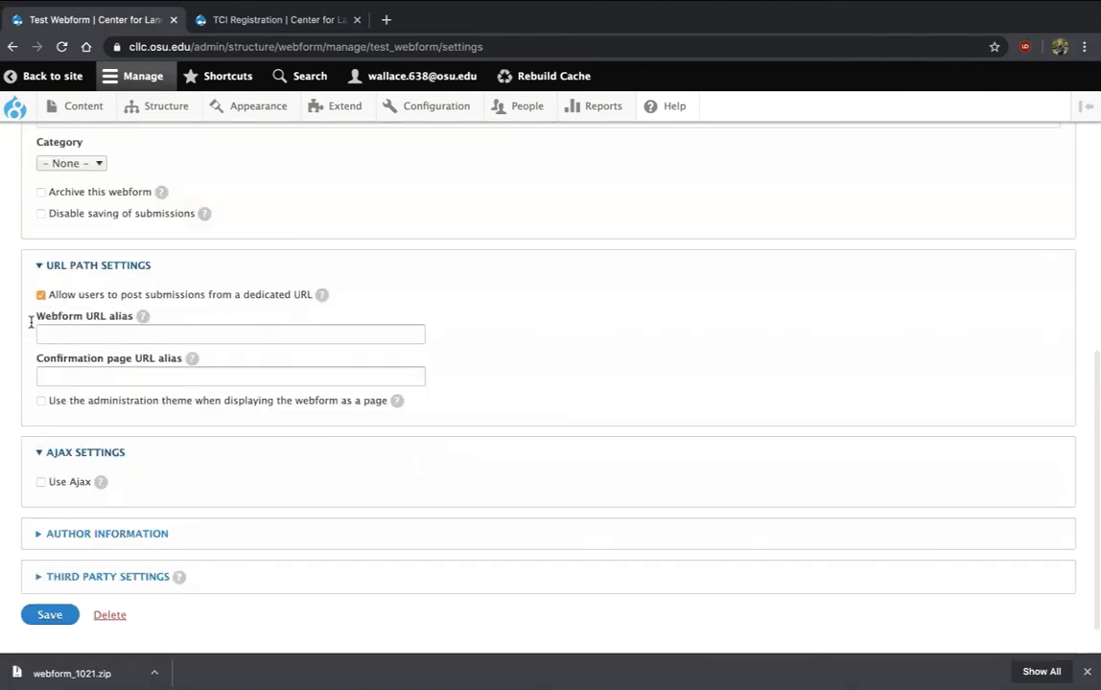
drag(35, 320, 133, 322)
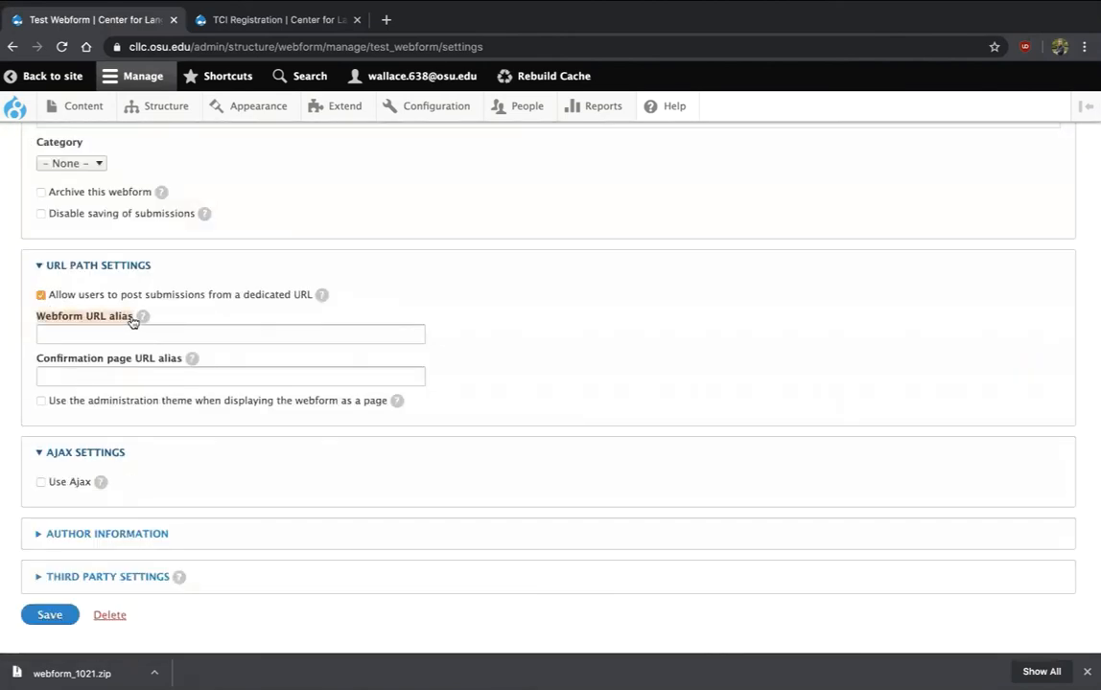
View Test Webform in a new browser tab, close the TCI Registration tab, and check the path in the form's address
scroll(390, 262, up, 5)
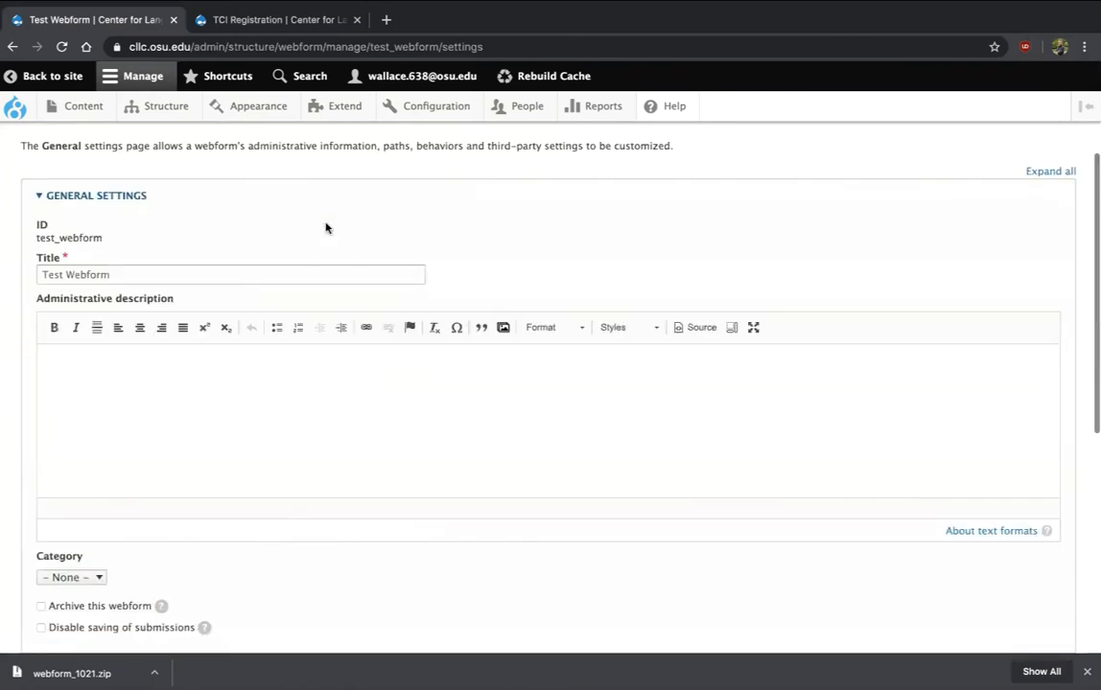
scroll(325, 228, up, 2)
right_click(64, 224)
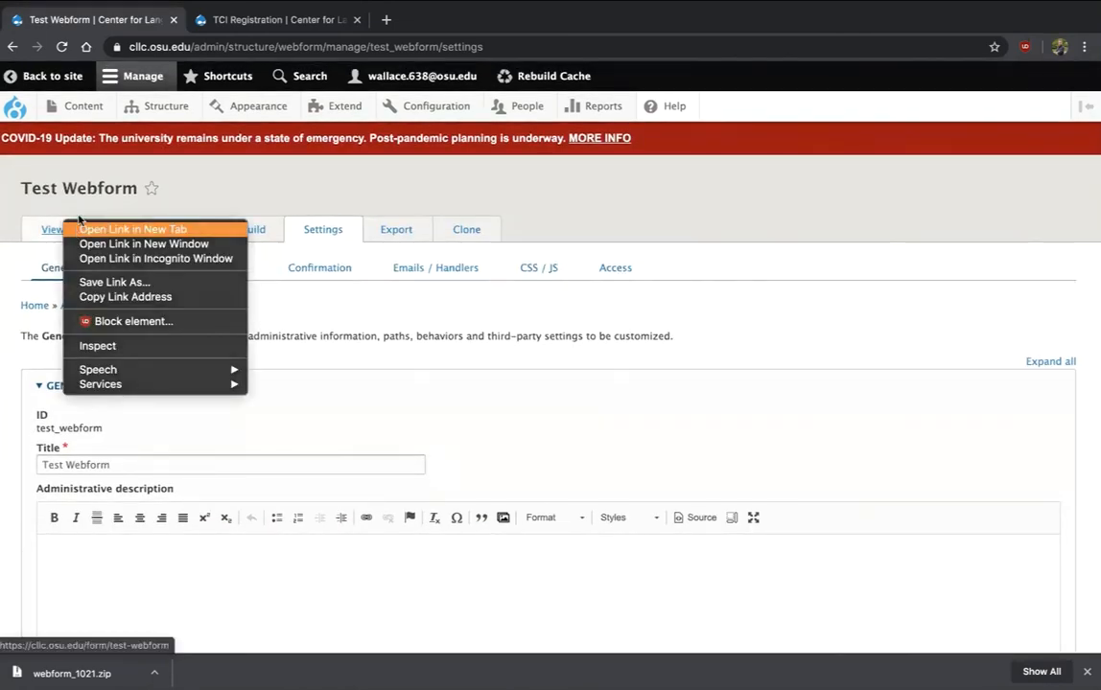
click(86, 230)
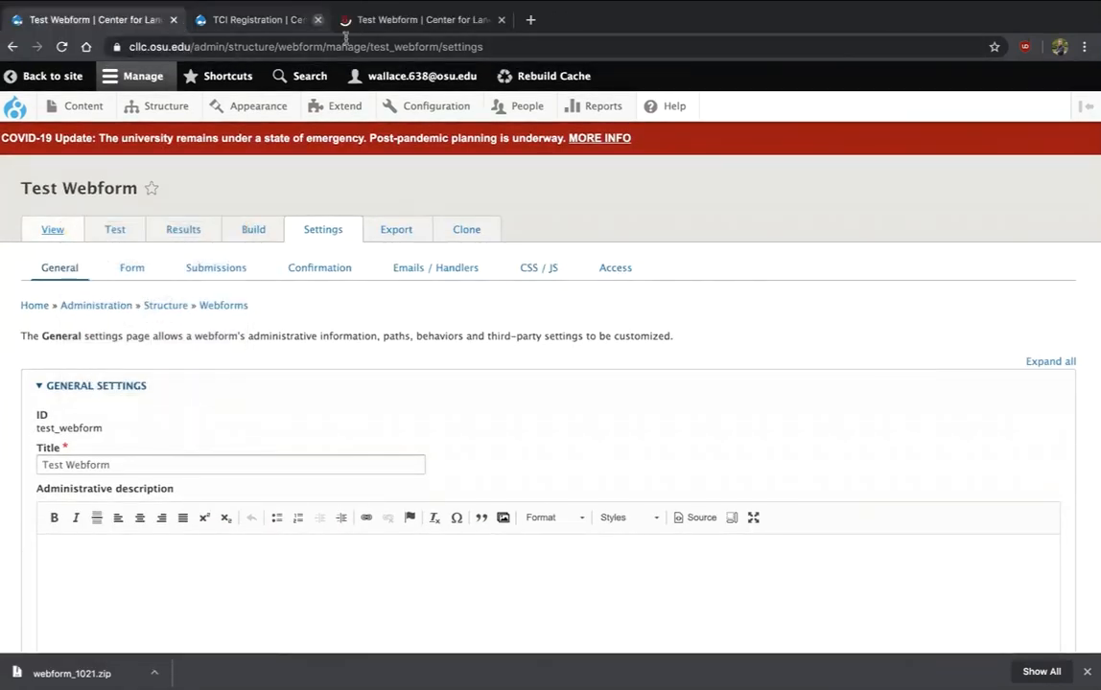
click(317, 19)
click(289, 20)
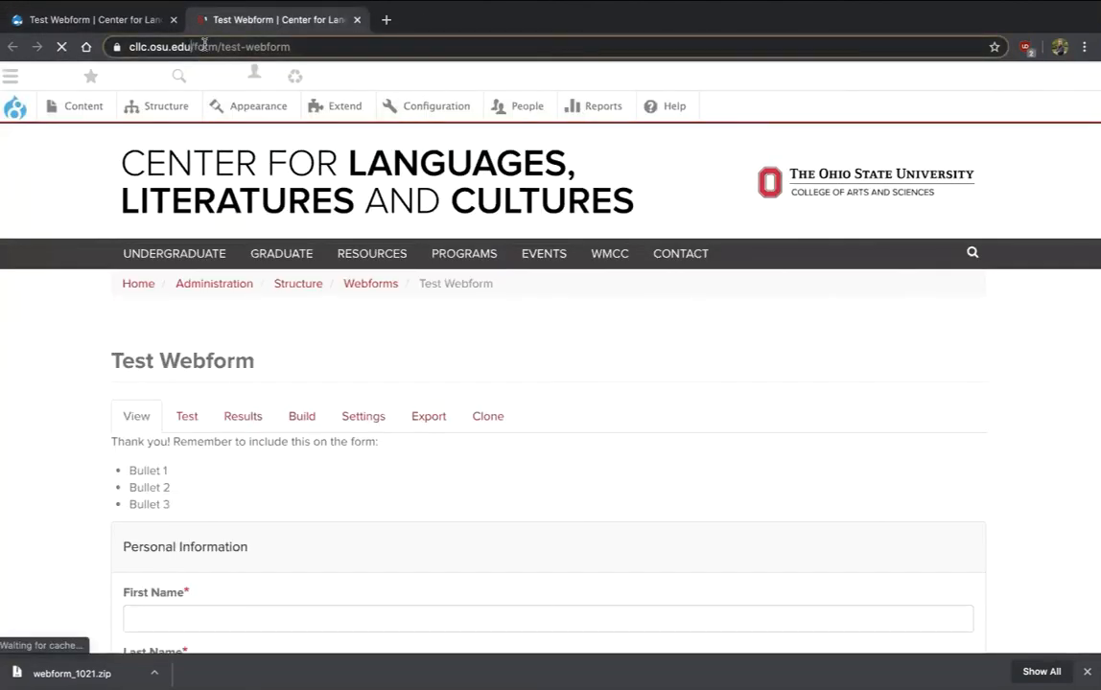
drag(191, 46, 319, 52)
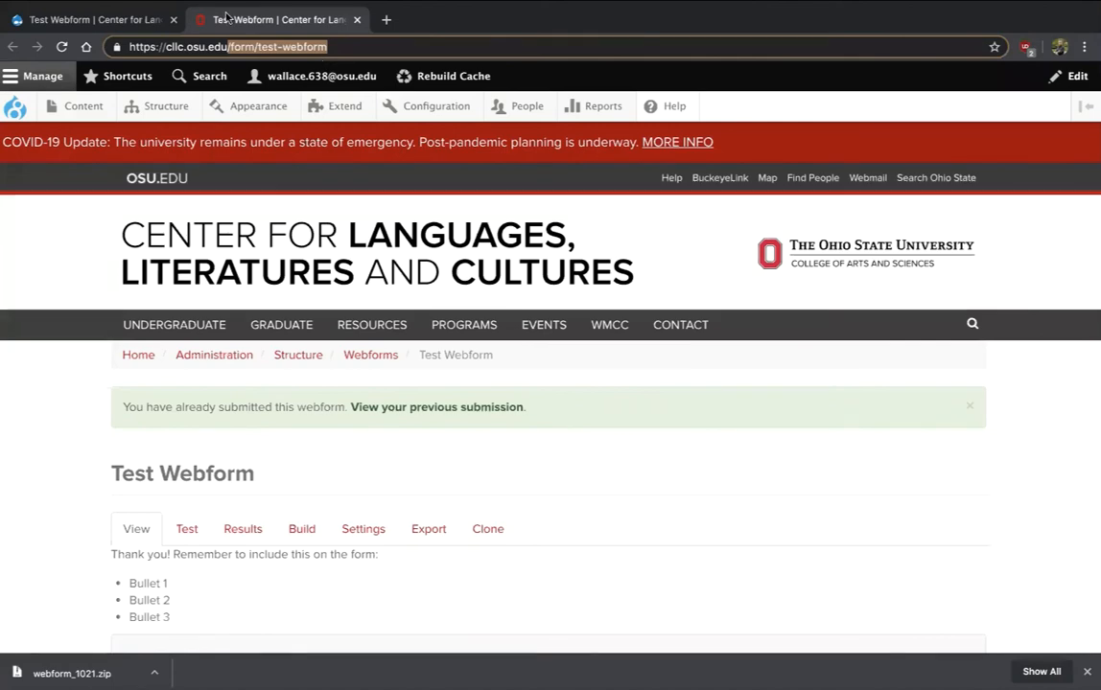
Set the Webform URL alias of Test Webform to /my-really-cool-form, save the settings, and dismiss the browser's download bar
click(83, 24)
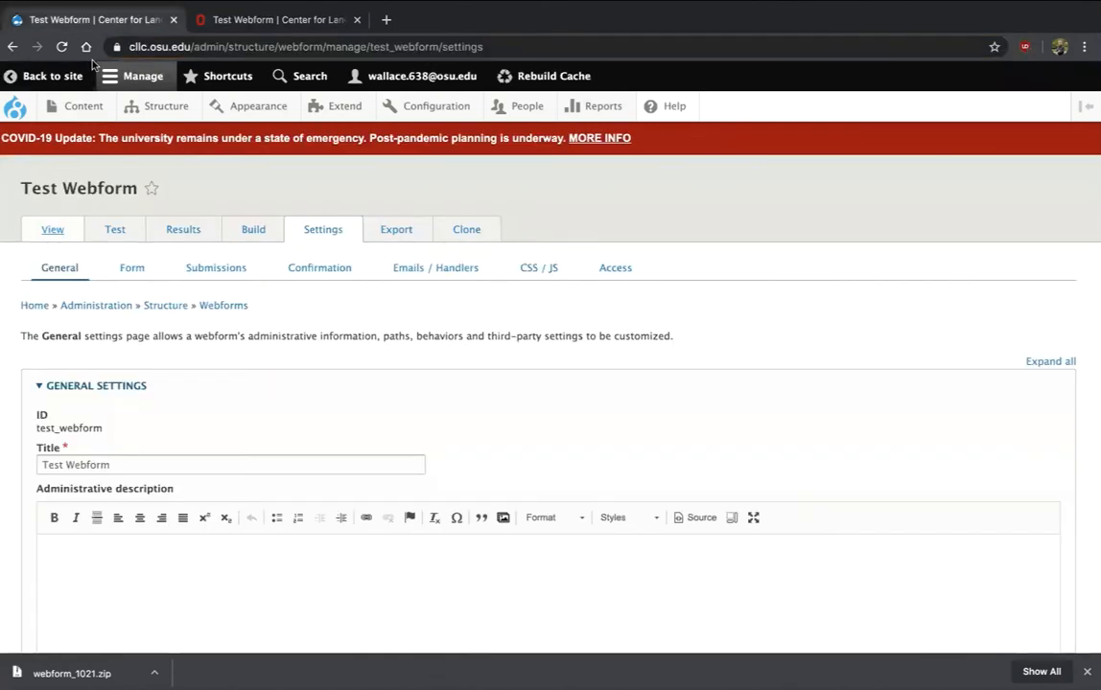
scroll(250, 268, down, 10)
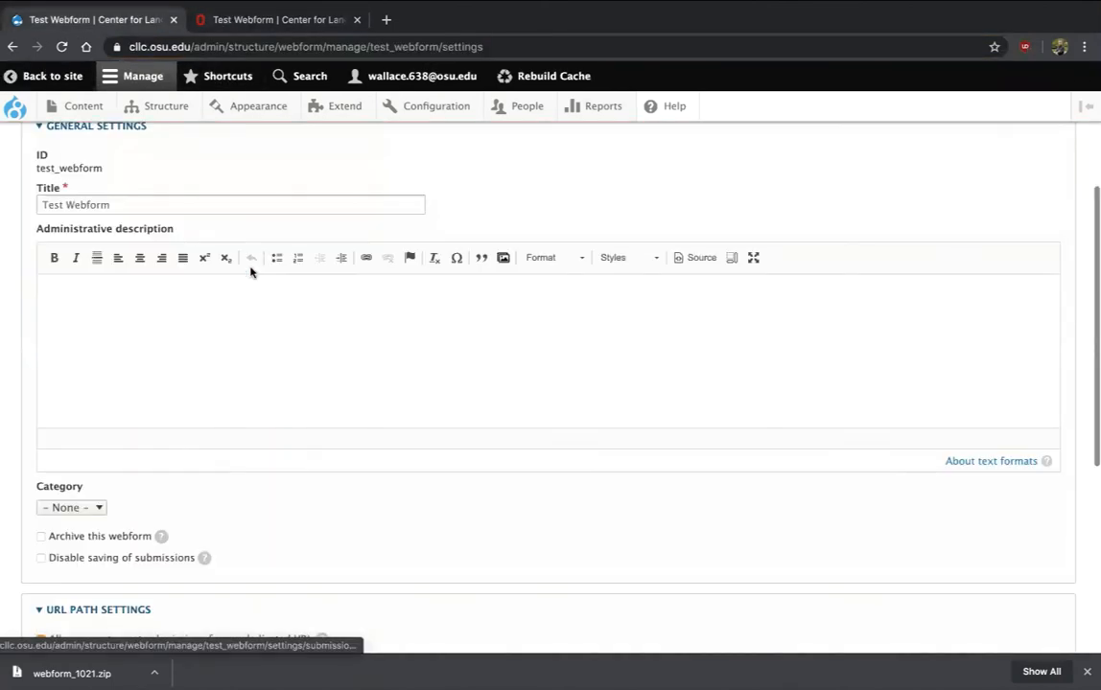
click(118, 349)
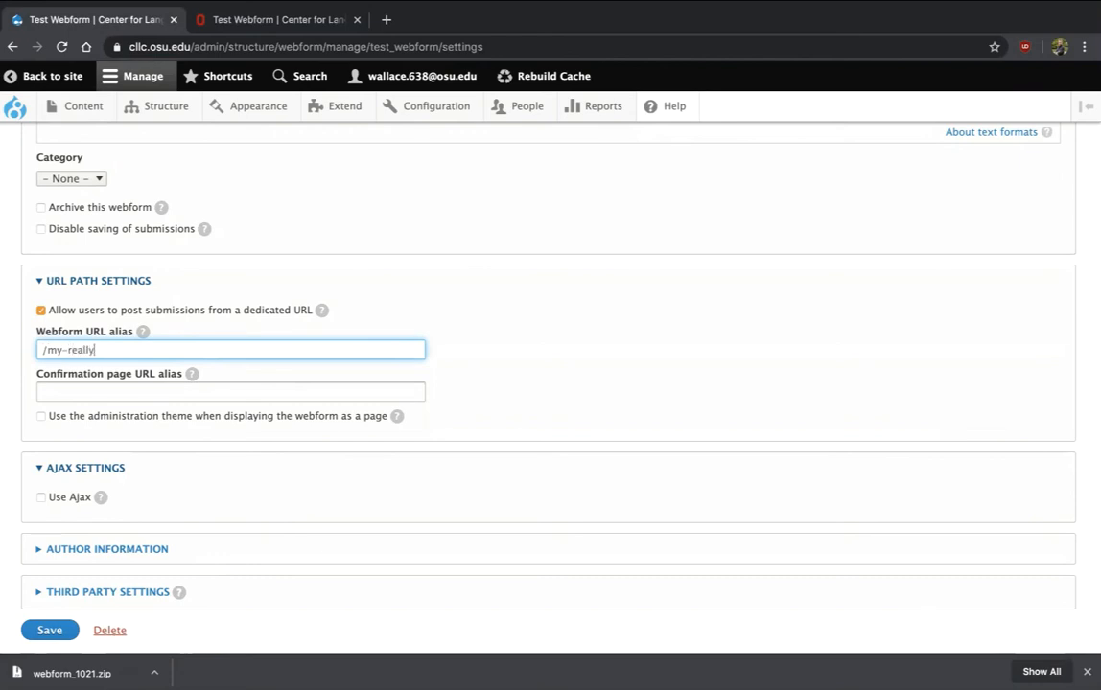
text(/my-really-cool-form)
click(55, 633)
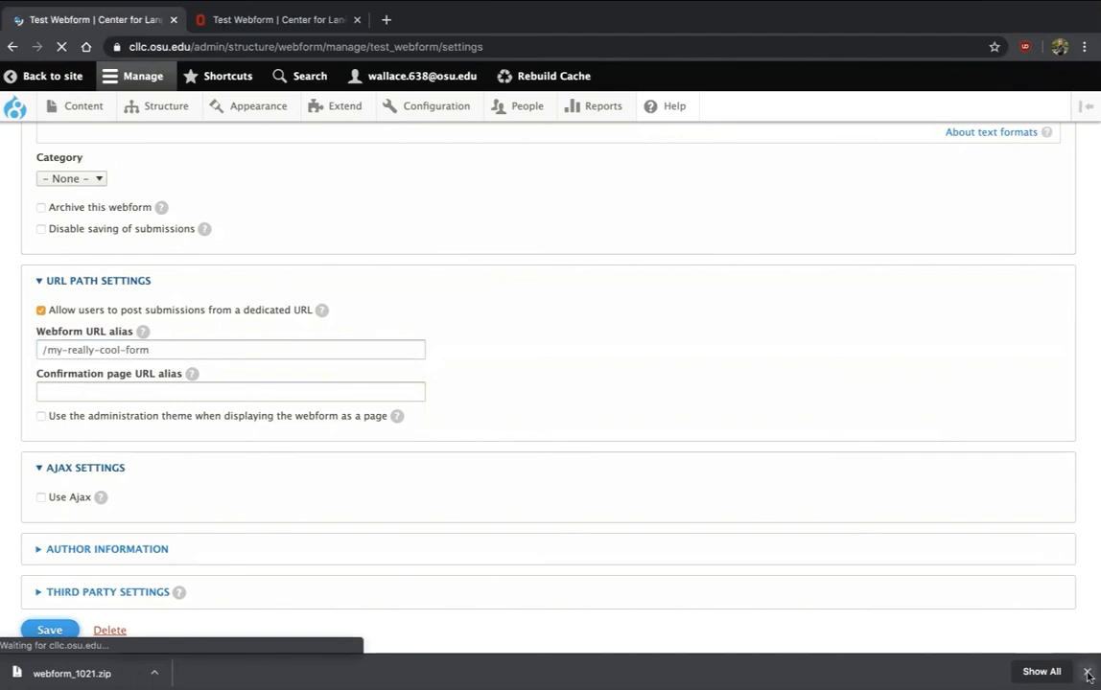
click(1088, 677)
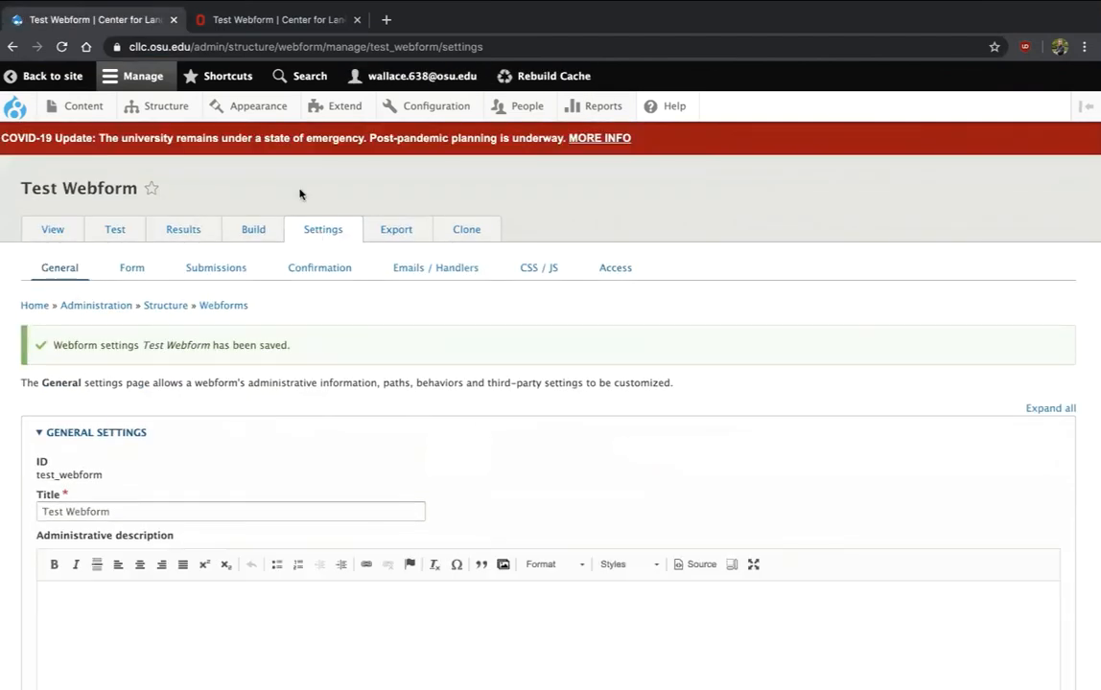
Close the old form tab, view Test Webform in a new one to check its address, and close that tab
click(357, 20)
right_click(65, 232)
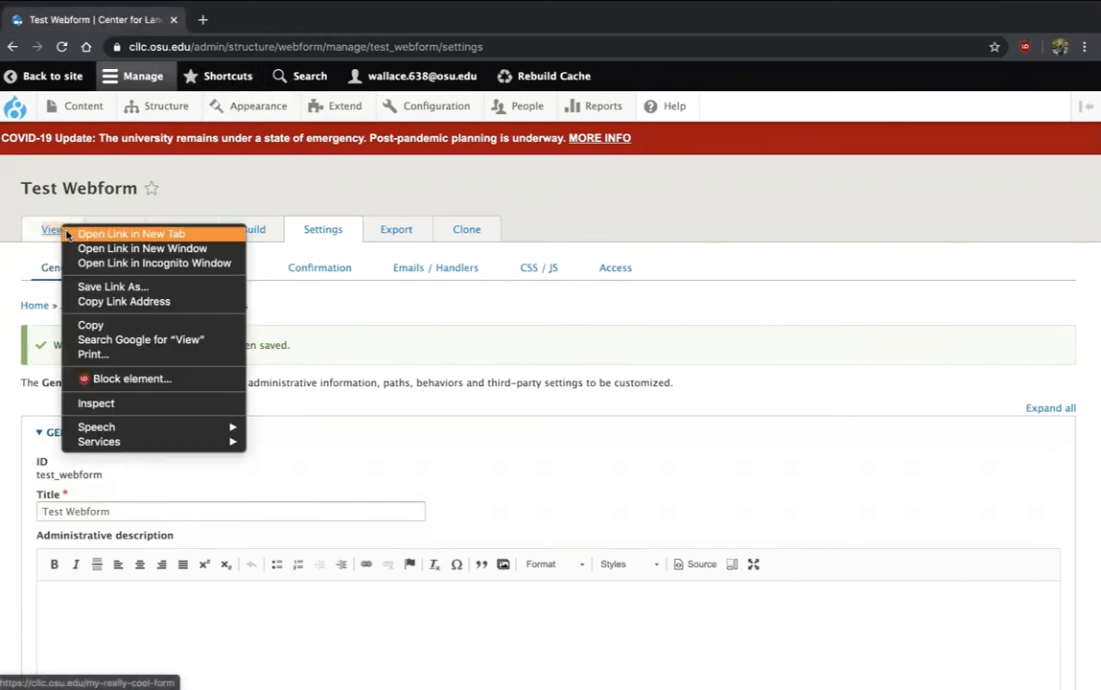
click(66, 234)
click(230, 23)
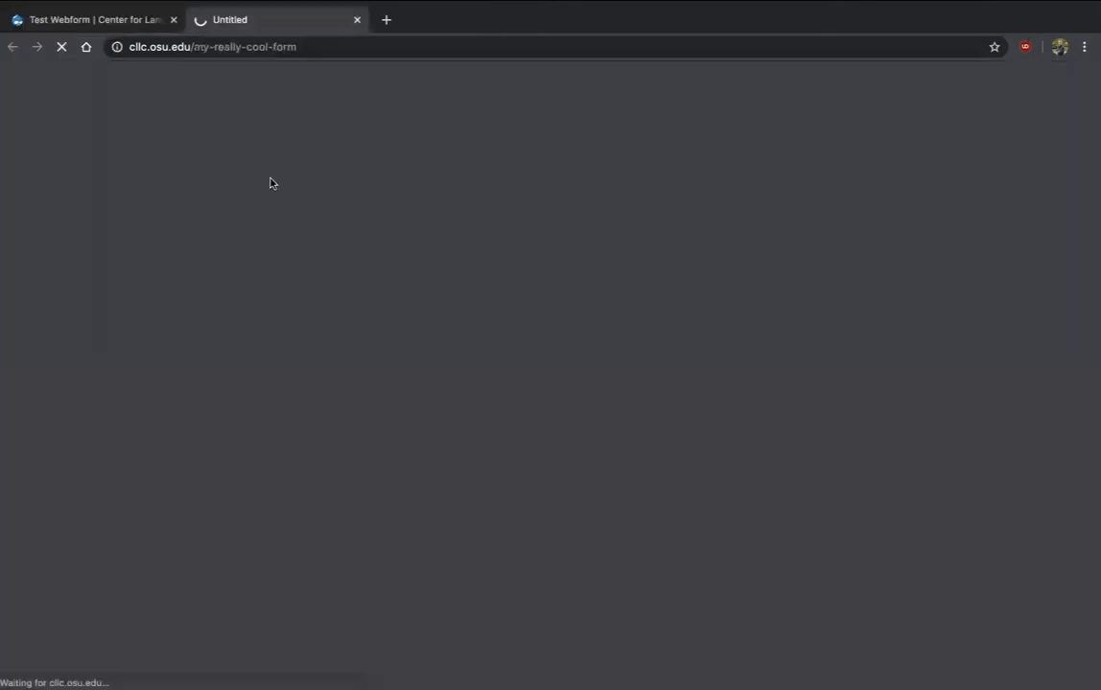
drag(193, 47, 317, 54)
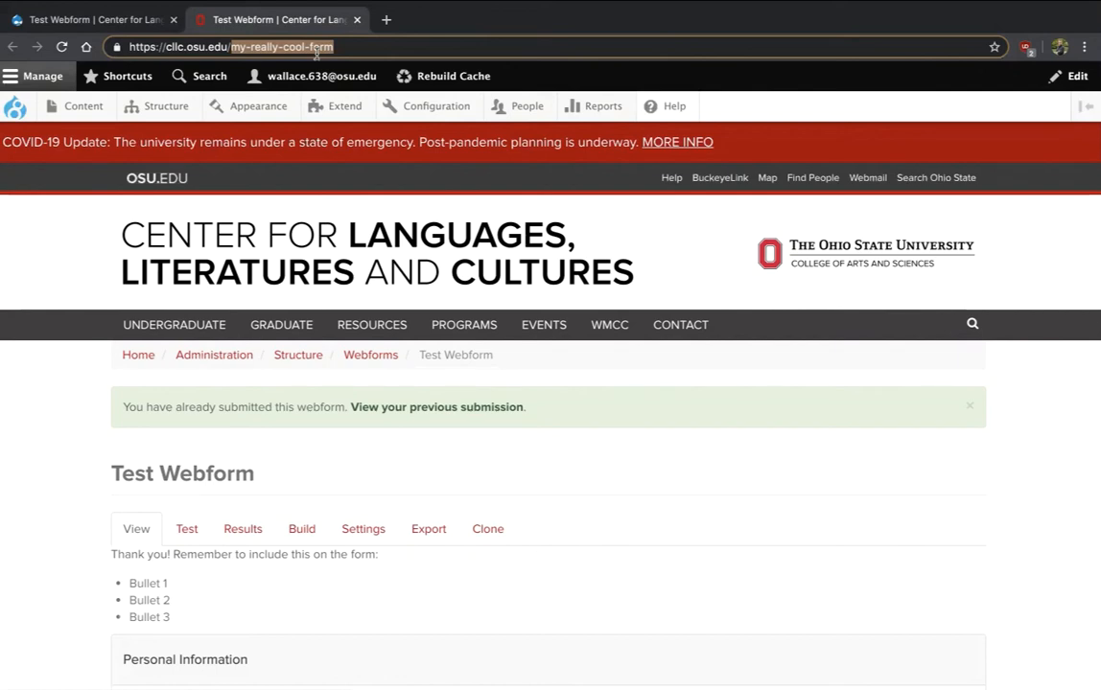
click(357, 20)
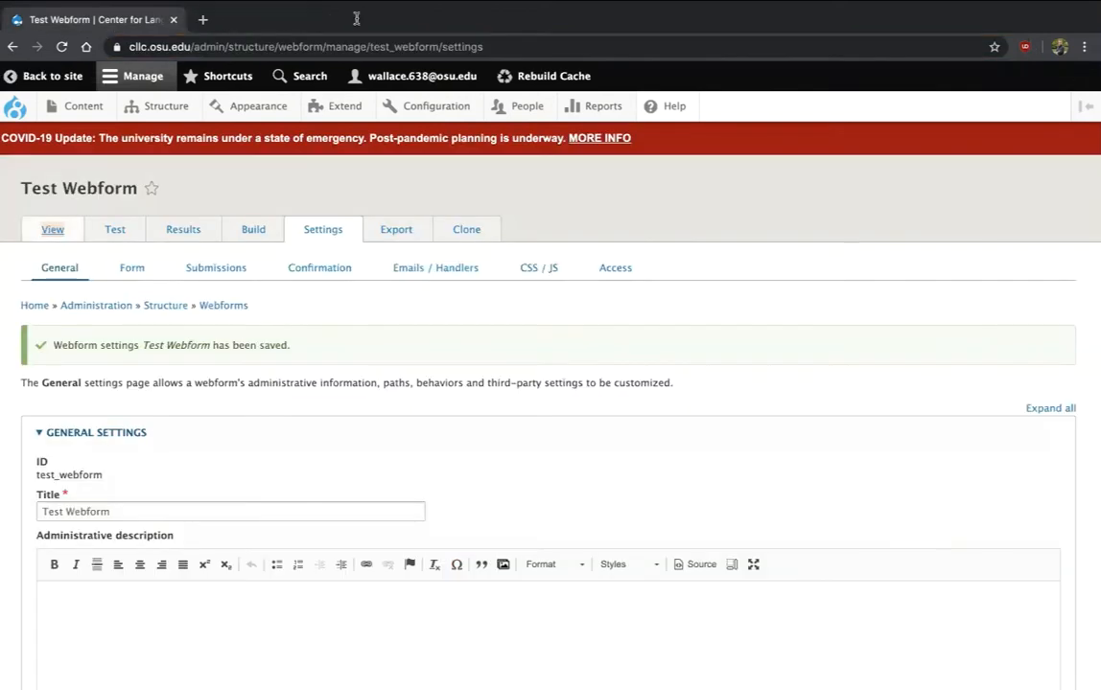
Open the Form settings of Test Webform and examine the form status options
scroll(357, 476, down, 1)
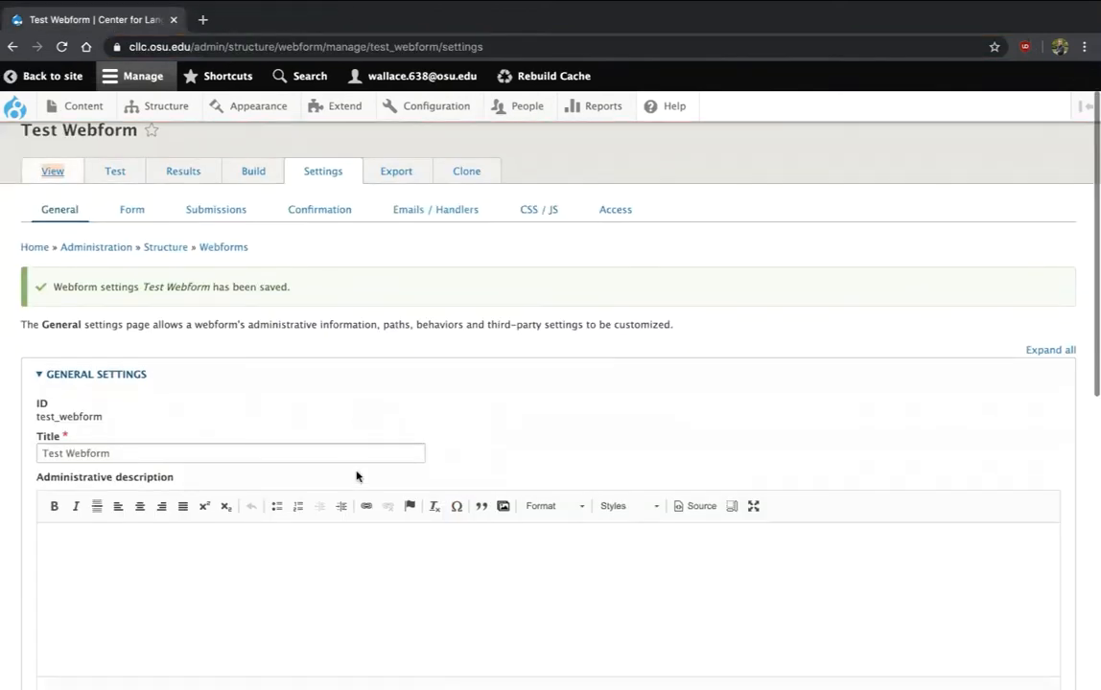
click(124, 209)
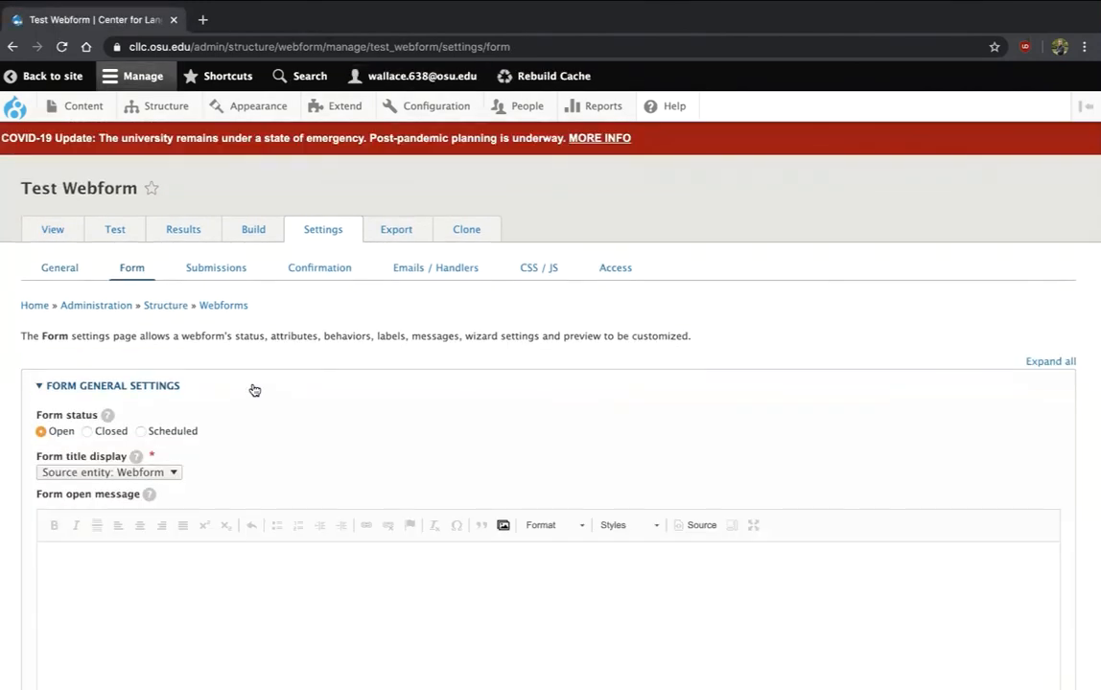
scroll(140, 400, down, 1)
scroll(122, 370, down, 3)
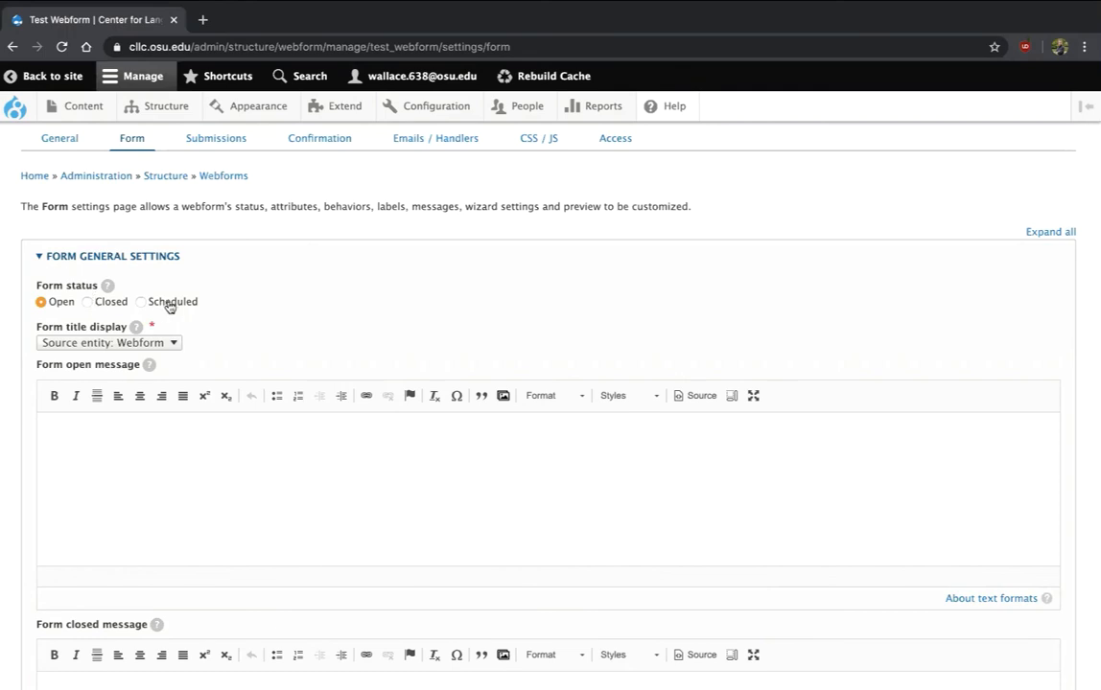
Examine the form open, closed and exception message fields in the Form settings of Test Webform
scroll(168, 307, down, 6)
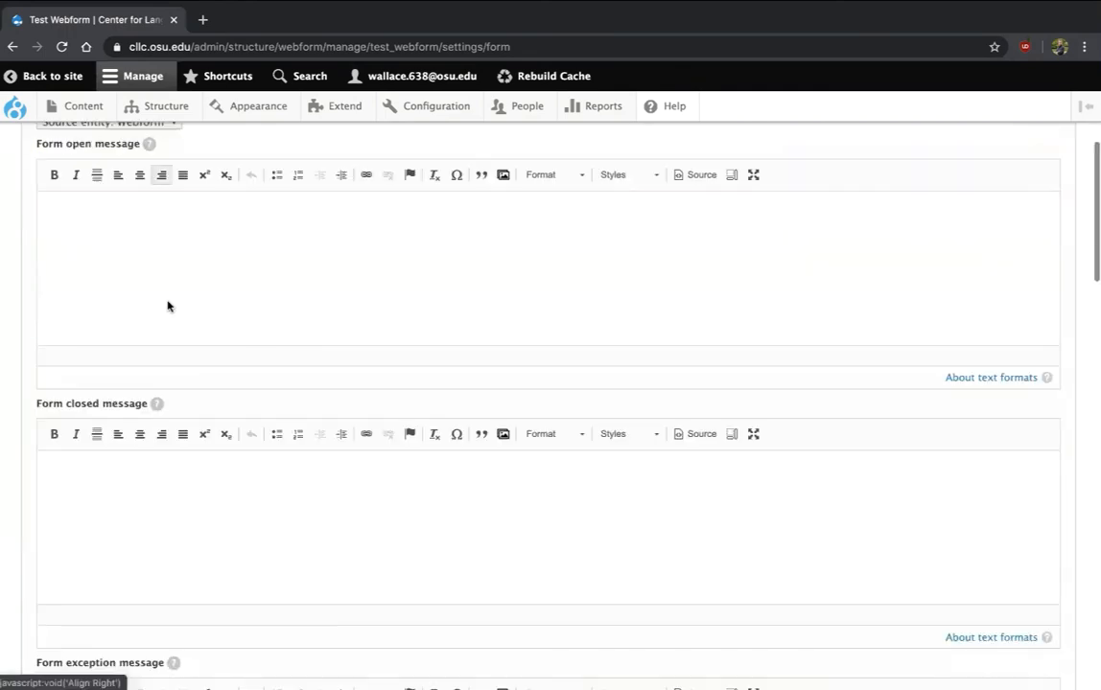
scroll(168, 307, down, 1)
scroll(167, 307, up, 5)
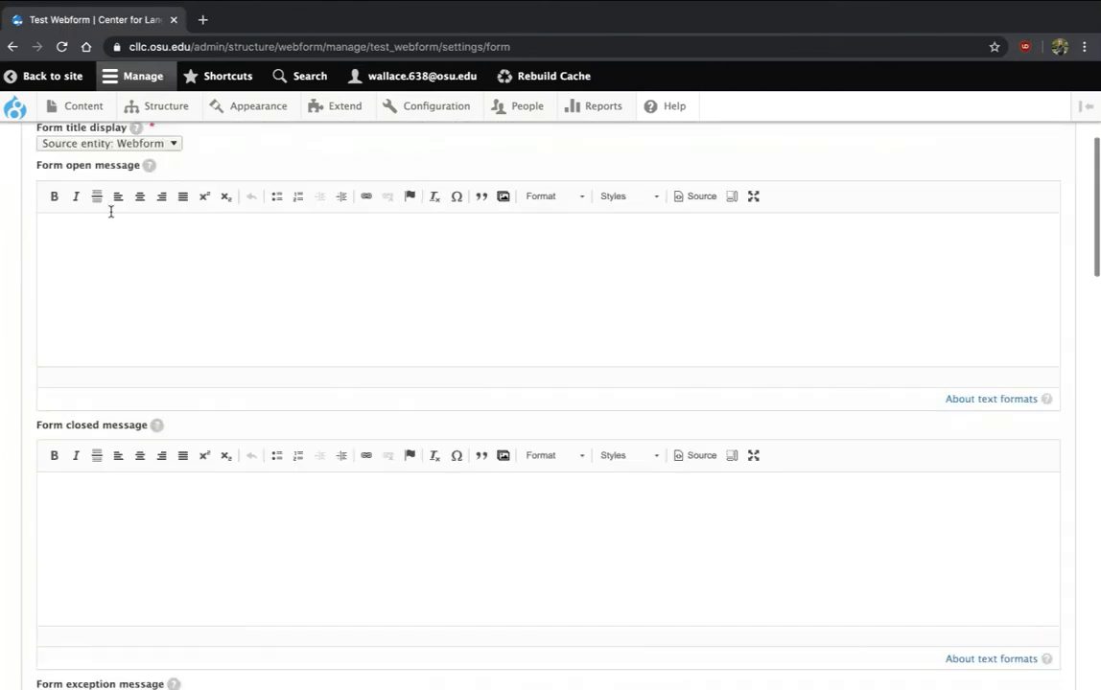
scroll(383, 396, down, 1)
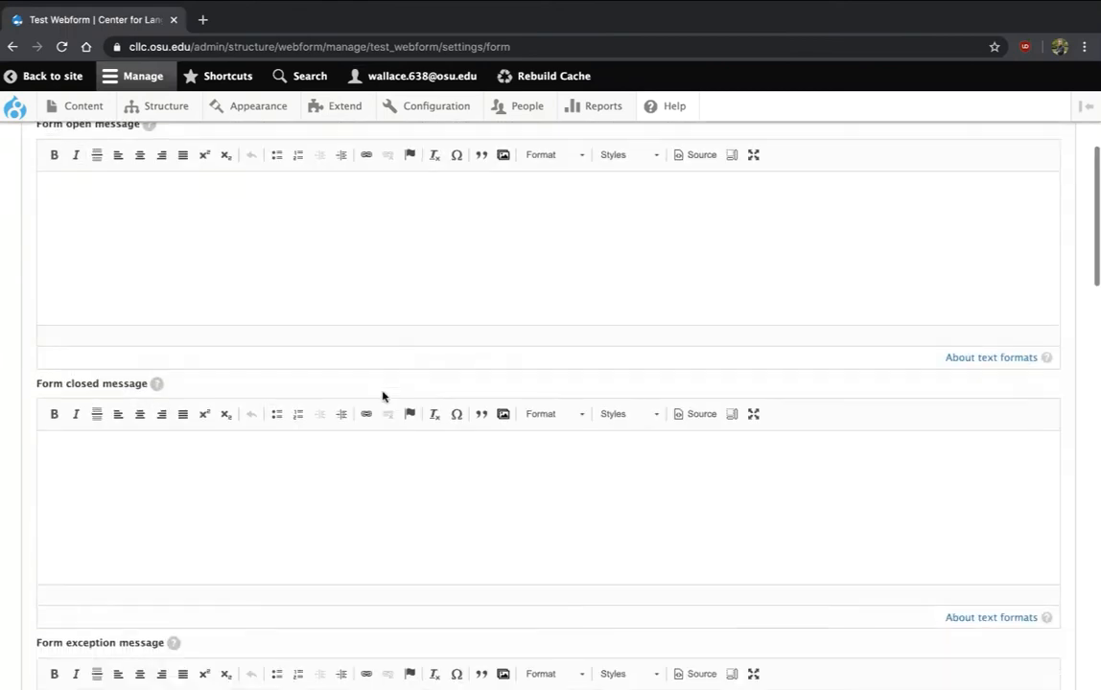
scroll(384, 396, up, 1)
scroll(382, 396, up, 1)
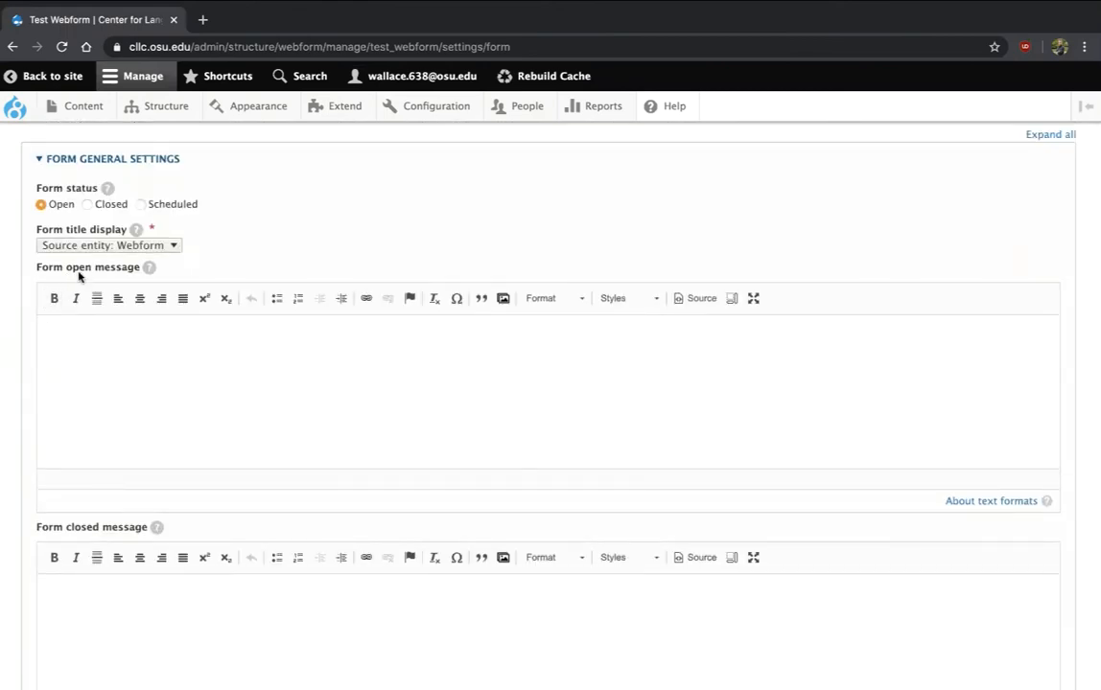
scroll(121, 498, down, 1)
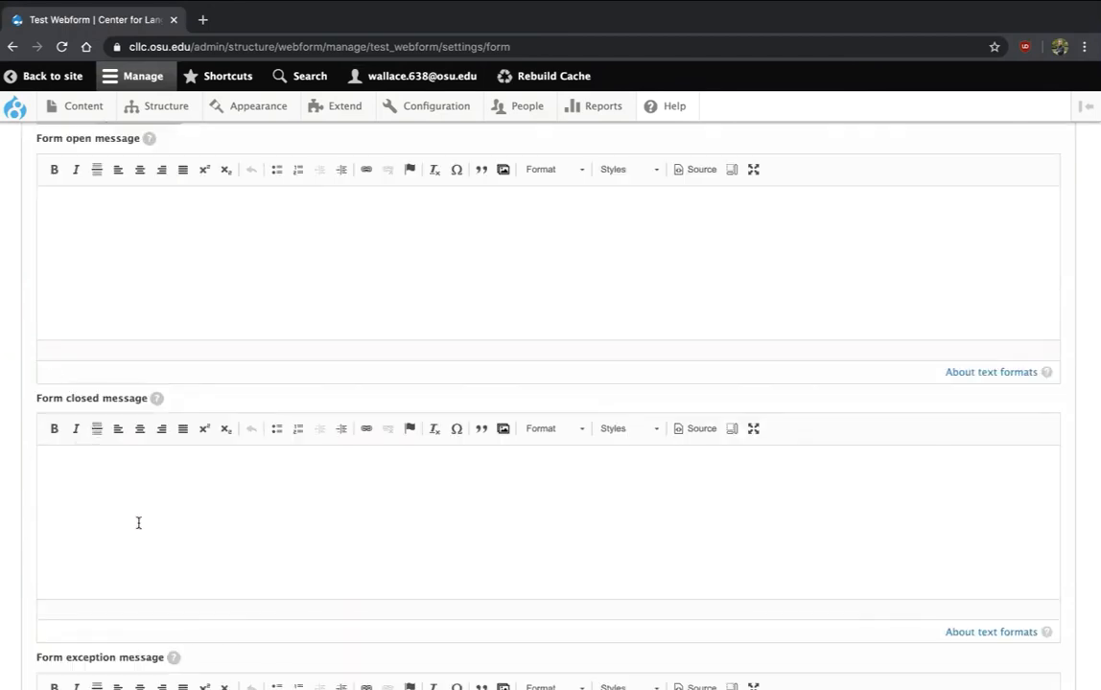
scroll(164, 524, down, 6)
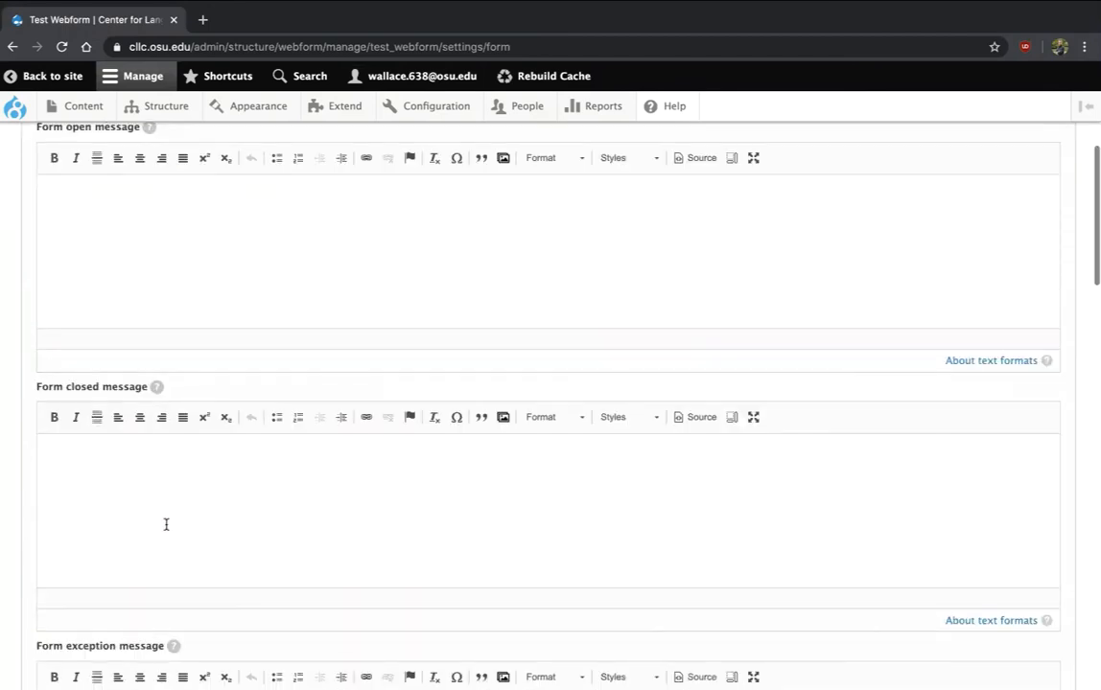
Look over the rest of the Form settings, including form attributes, wizard, preview and file settings
scroll(166, 528, down, 10)
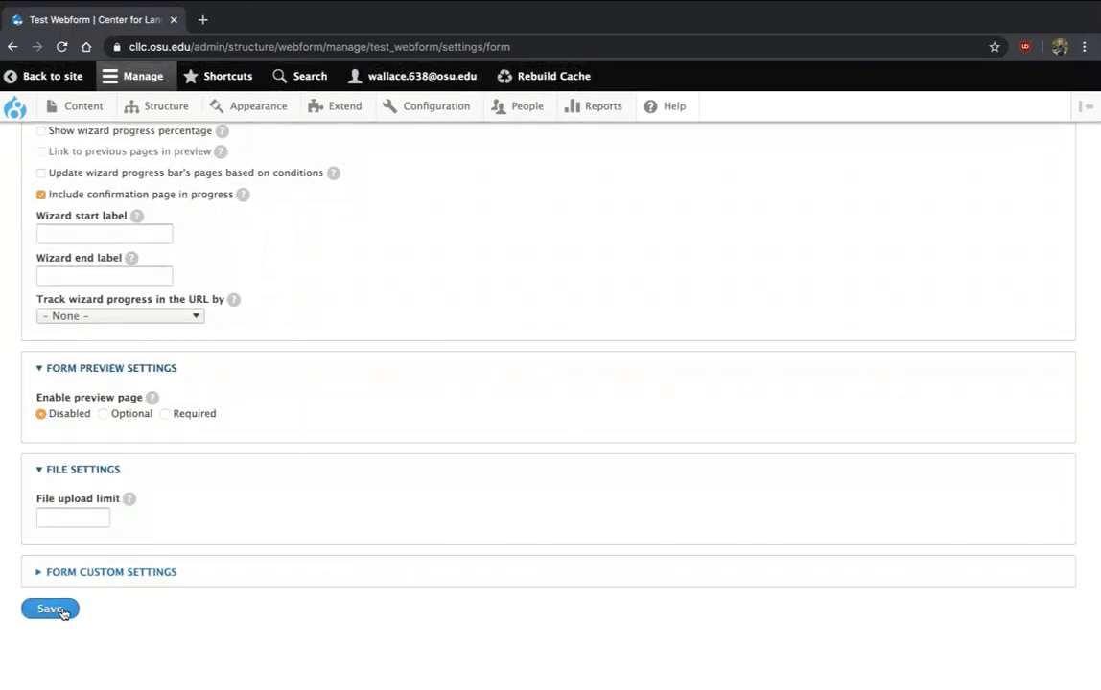
scroll(59, 610, up, 5)
scroll(62, 614, up, 15)
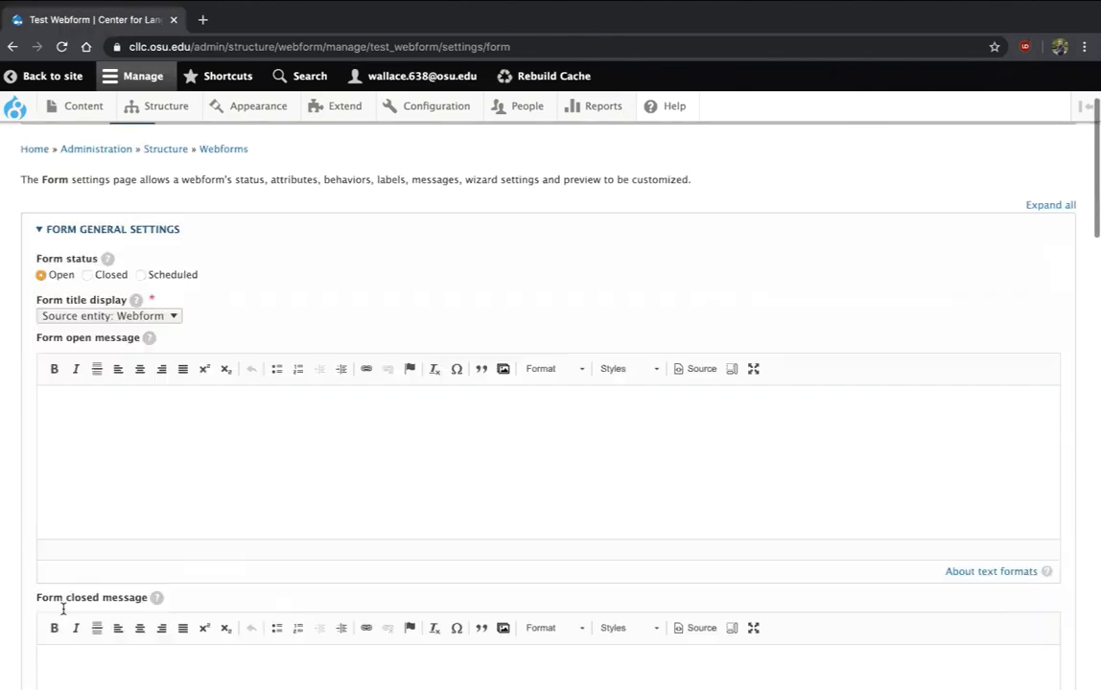
scroll(61, 594, down, 15)
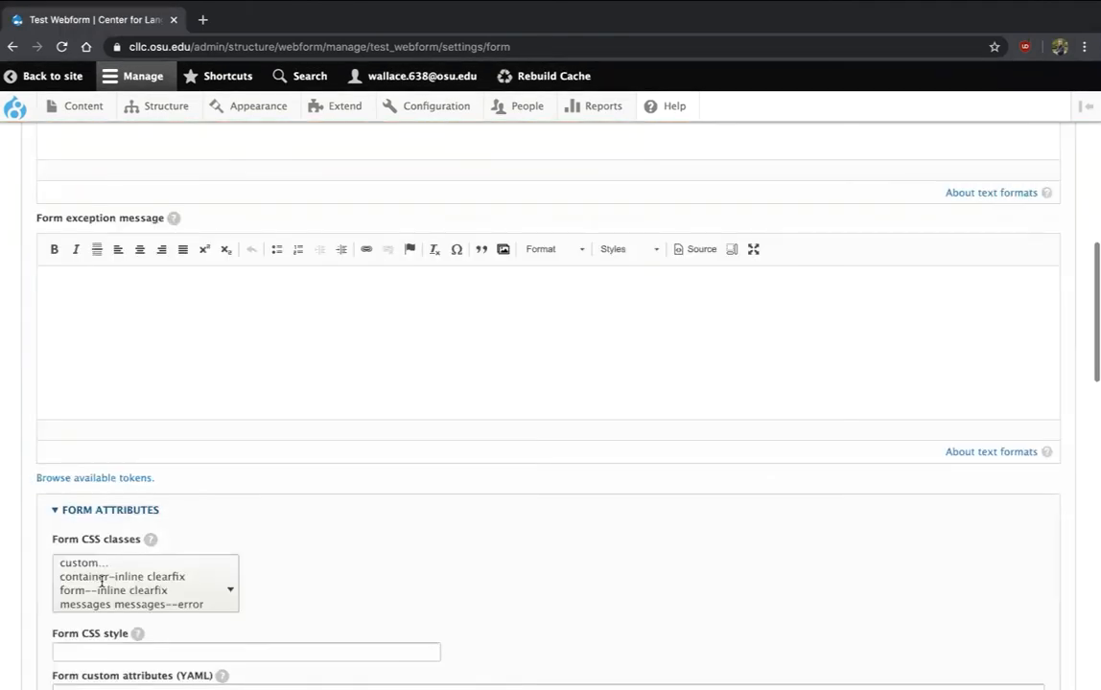
scroll(104, 585, down, 3)
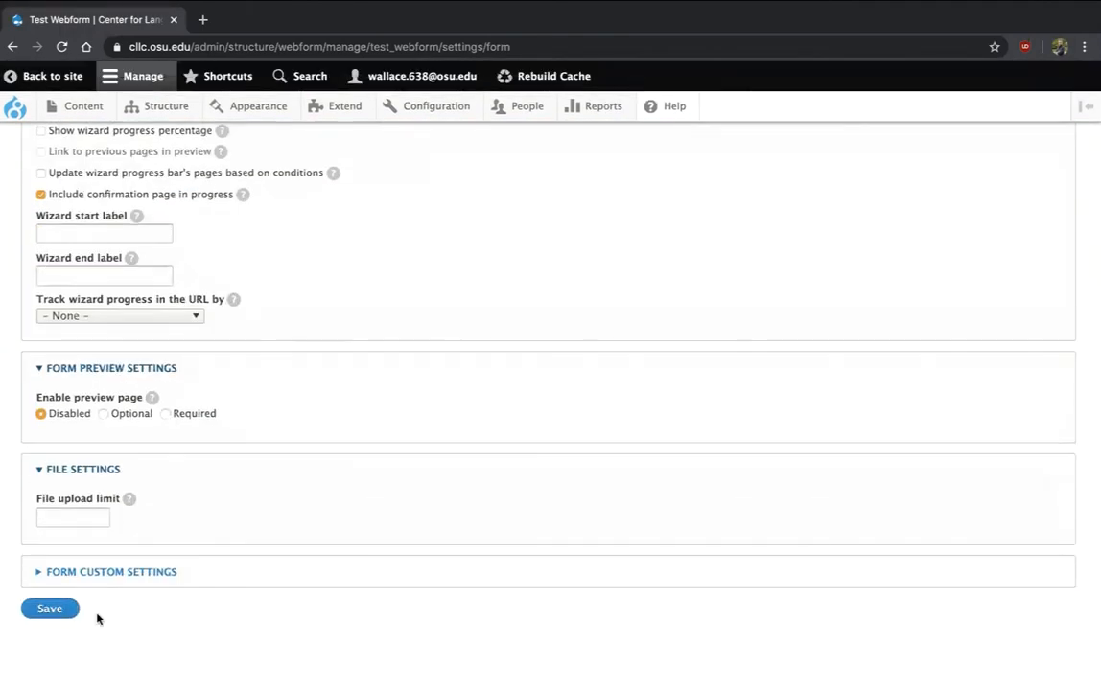
scroll(97, 617, up, 15)
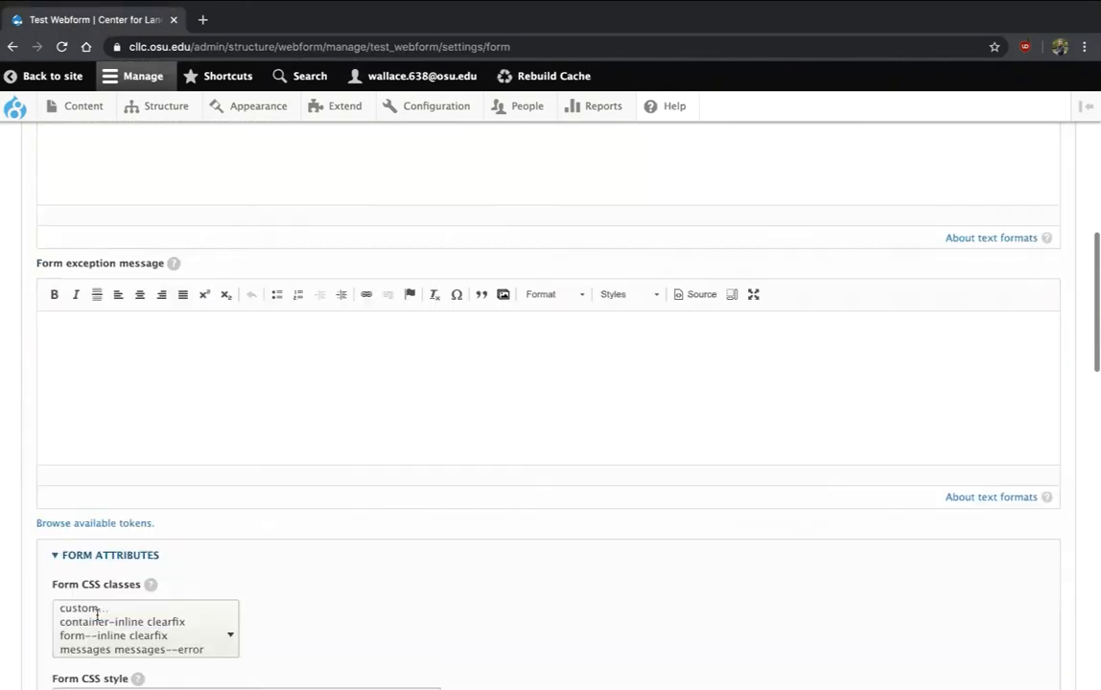
scroll(97, 615, up, 5)
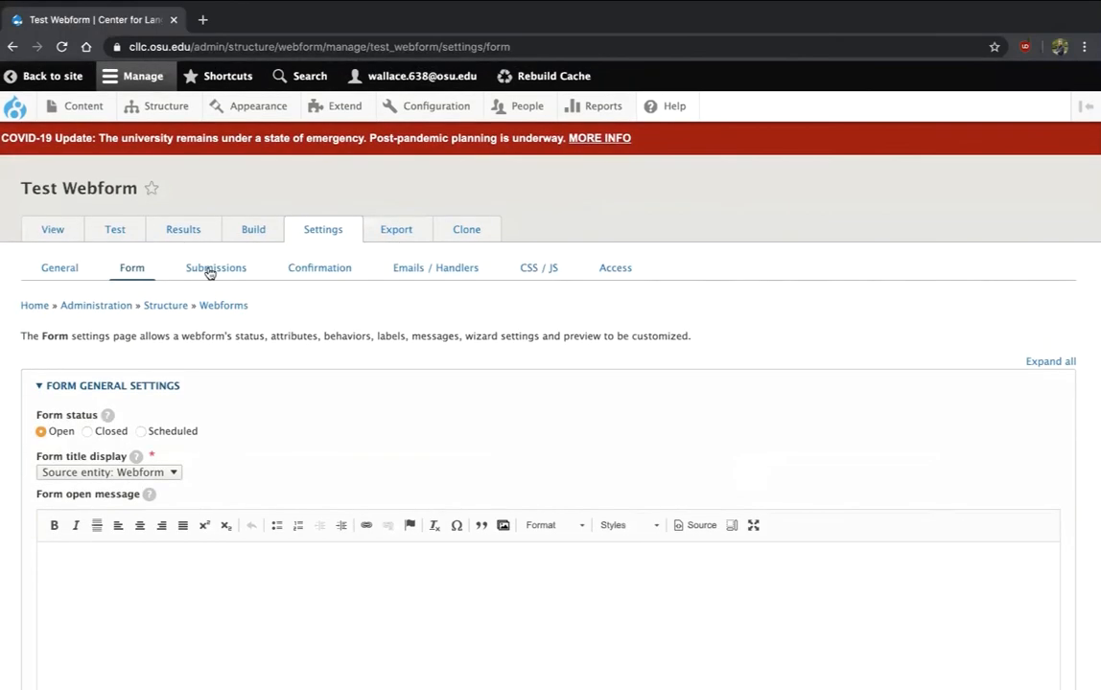
Open the Submissions settings of Test Webform and look at the submission general settings
click(209, 272)
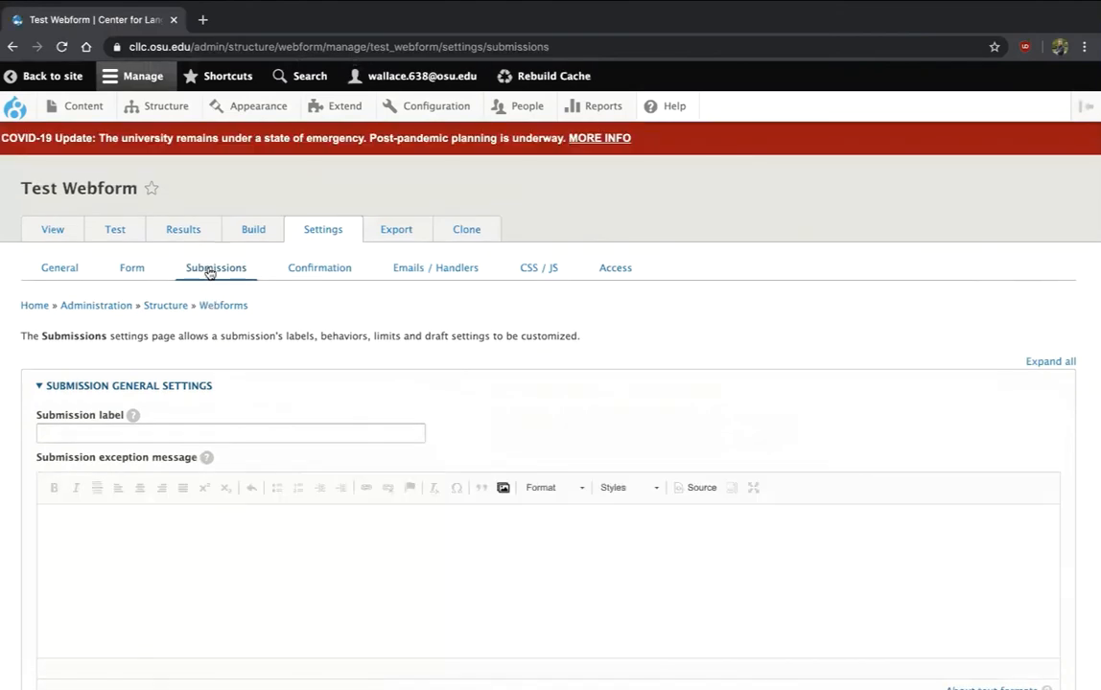
scroll(192, 376, down, 5)
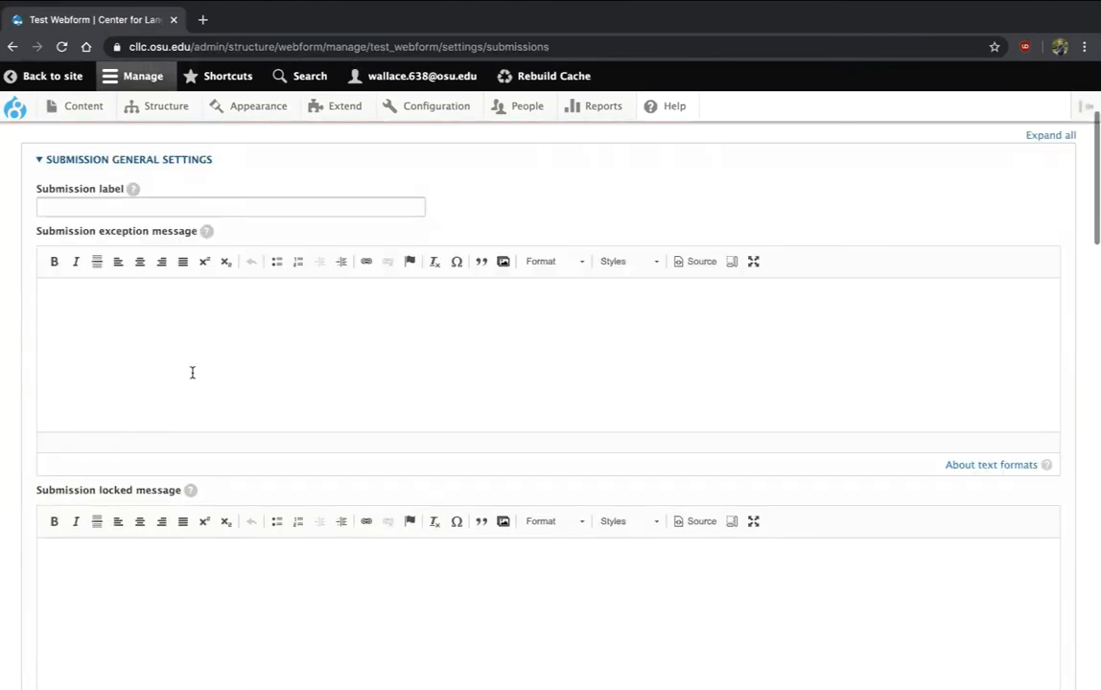
scroll(192, 372, up, 4)
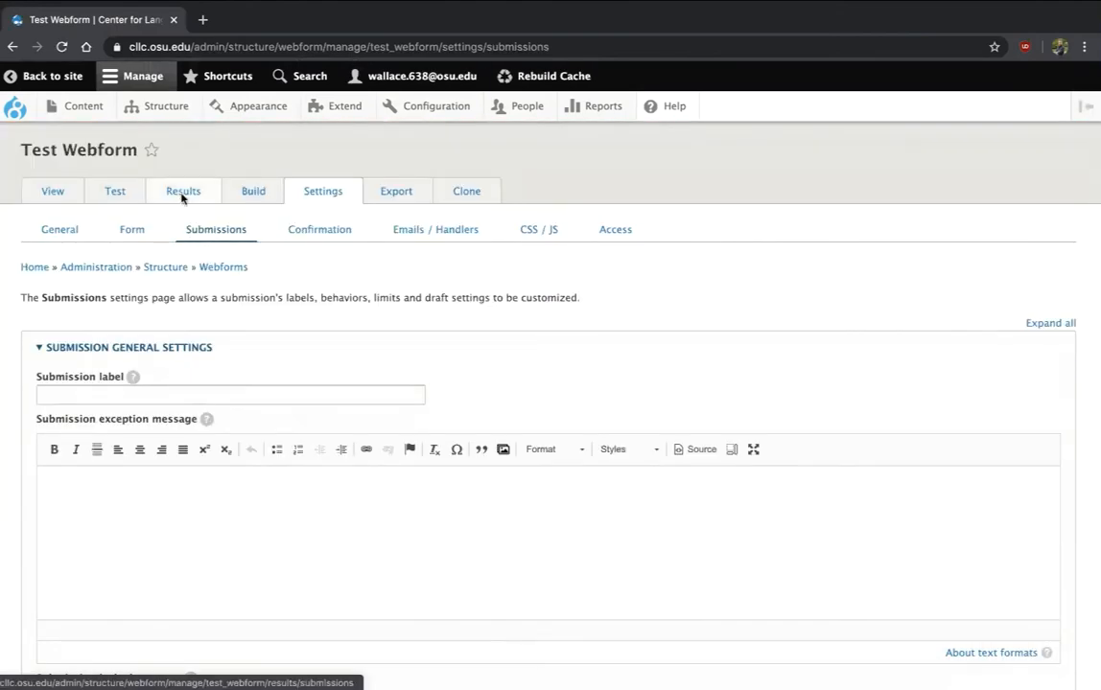
Open the Results of Test Webform in a new browser tab and review the recorded submission across all columns
right_click(183, 196)
click(196, 201)
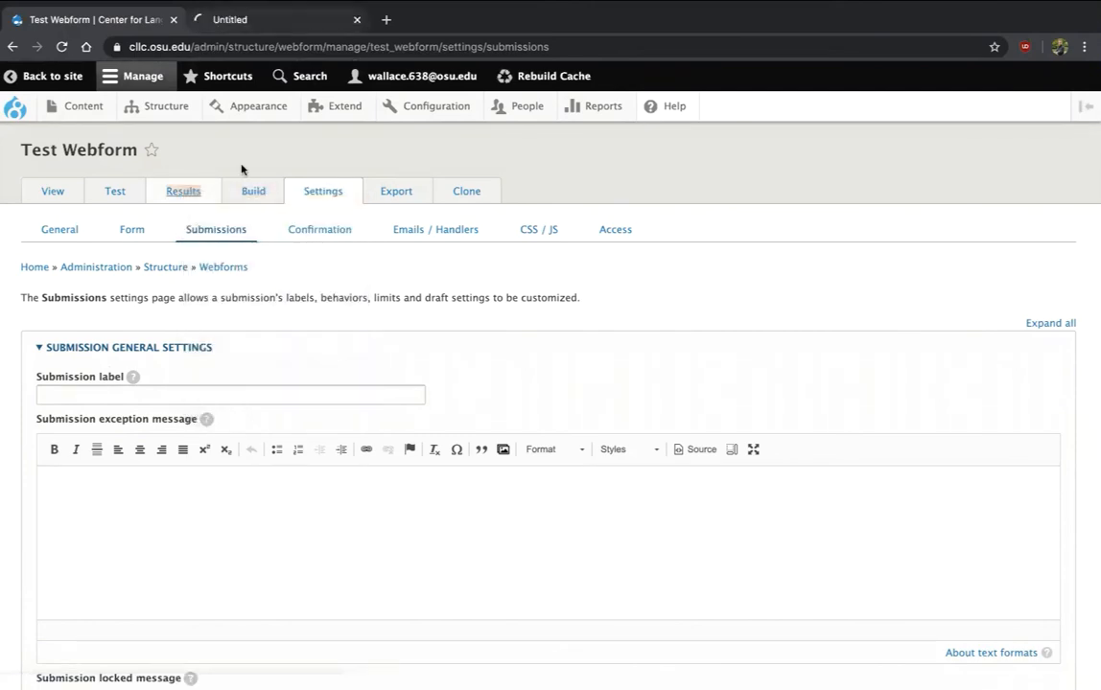
key(ctrl+Tab)
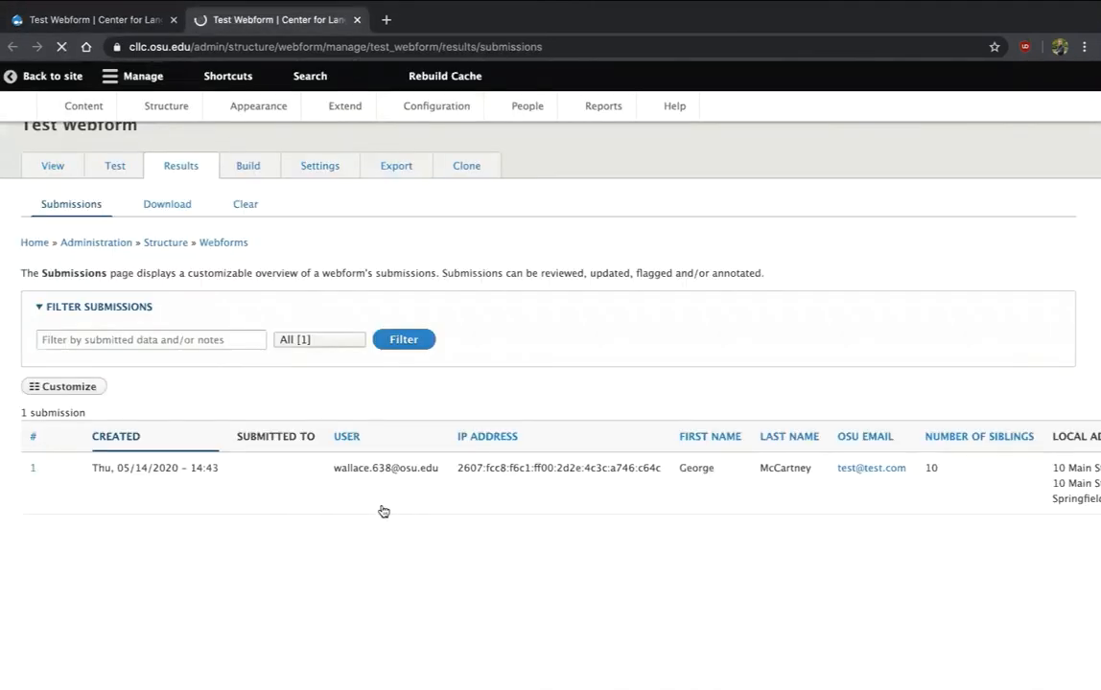
scroll(634, 511, right, 5)
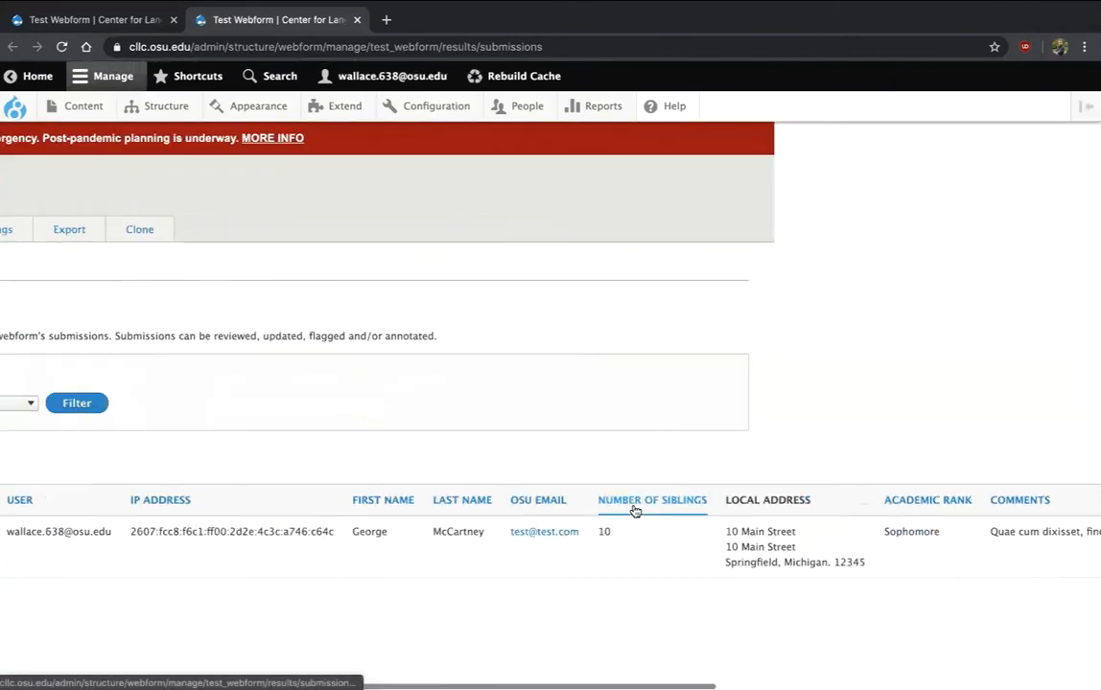
scroll(633, 511, left, 5)
Clear all Test Webform submissions, confirming that they should be removed
click(245, 267)
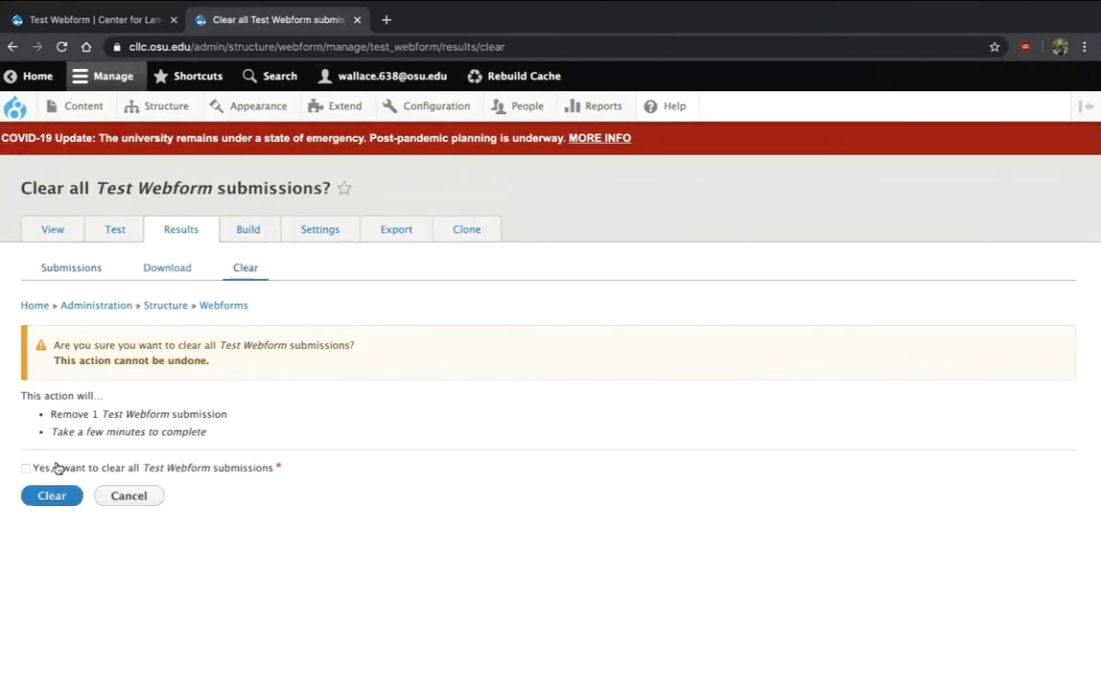
click(26, 468)
click(48, 496)
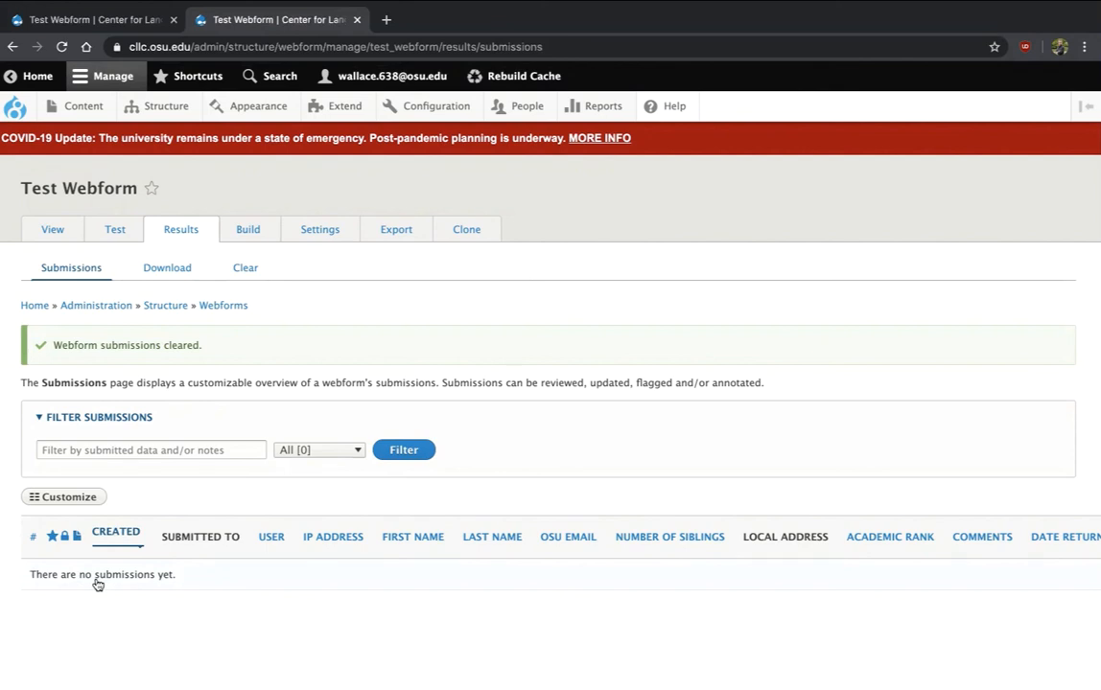
Return to the tab with the Submissions settings and set the next submission number to 1
click(92, 26)
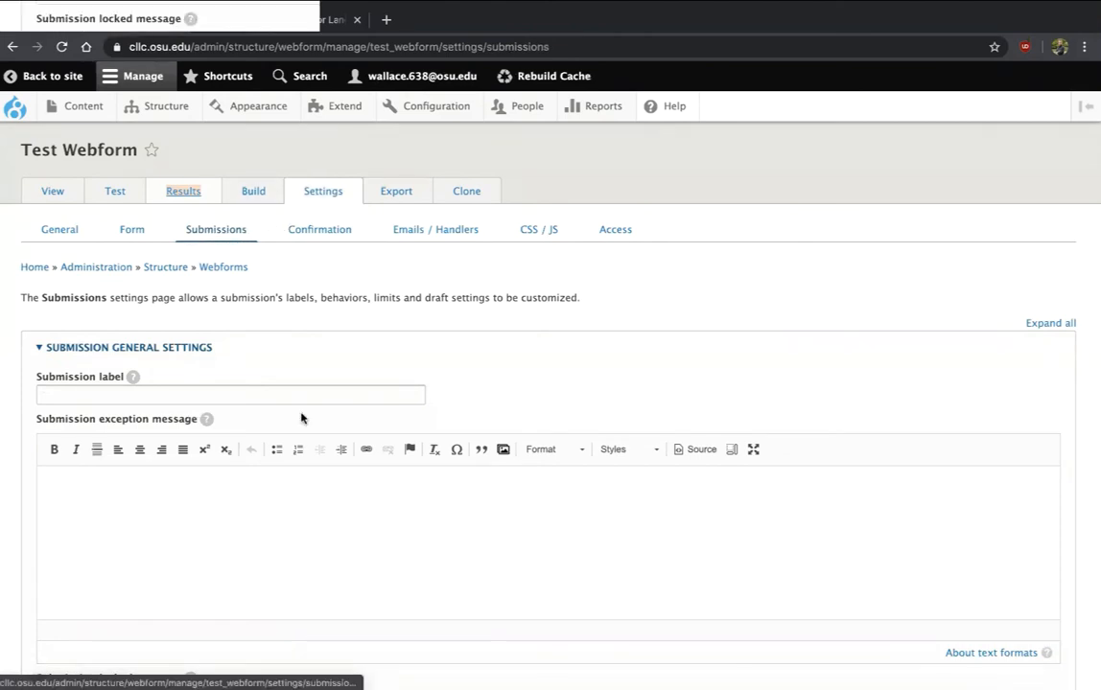
scroll(301, 418, down, 3)
scroll(300, 418, down, 8)
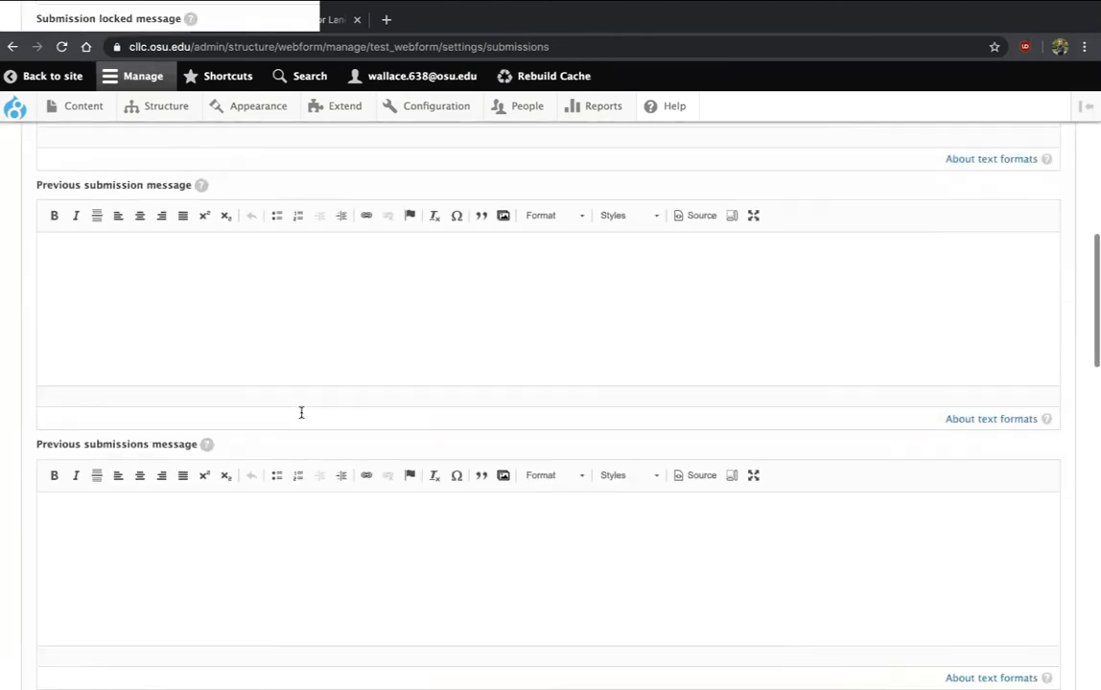
click(71, 361)
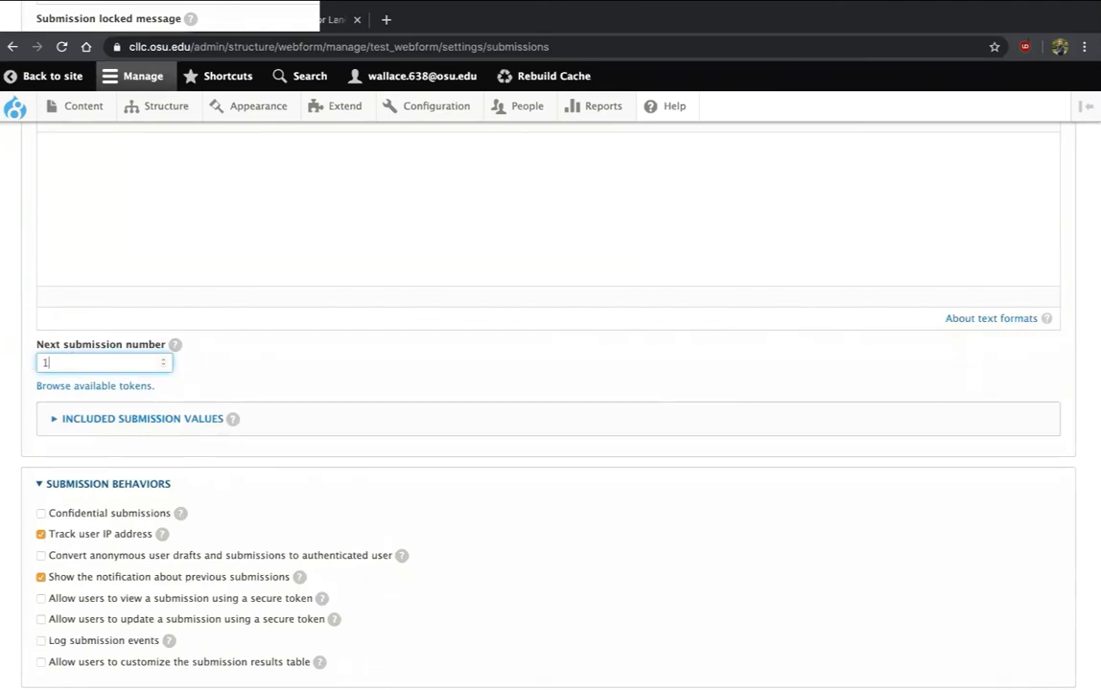
Review the submission behaviors and save the Submissions settings of Test Webform
scroll(102, 496, down, 1)
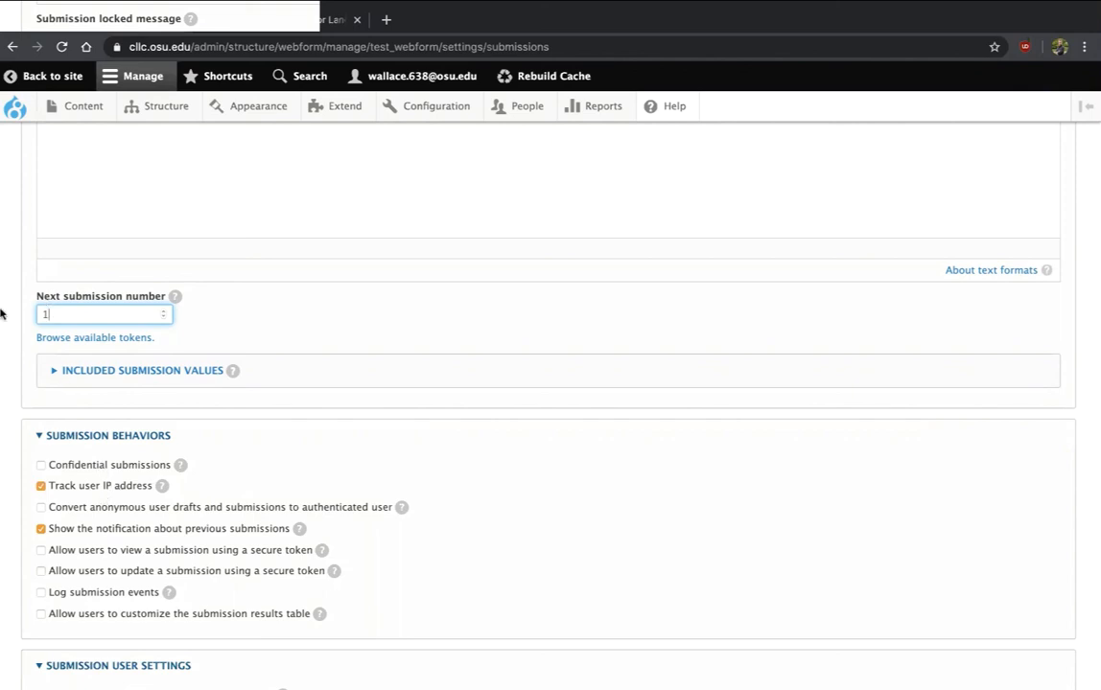
drag(1, 314, 0, 314)
scroll(198, 377, down, 2)
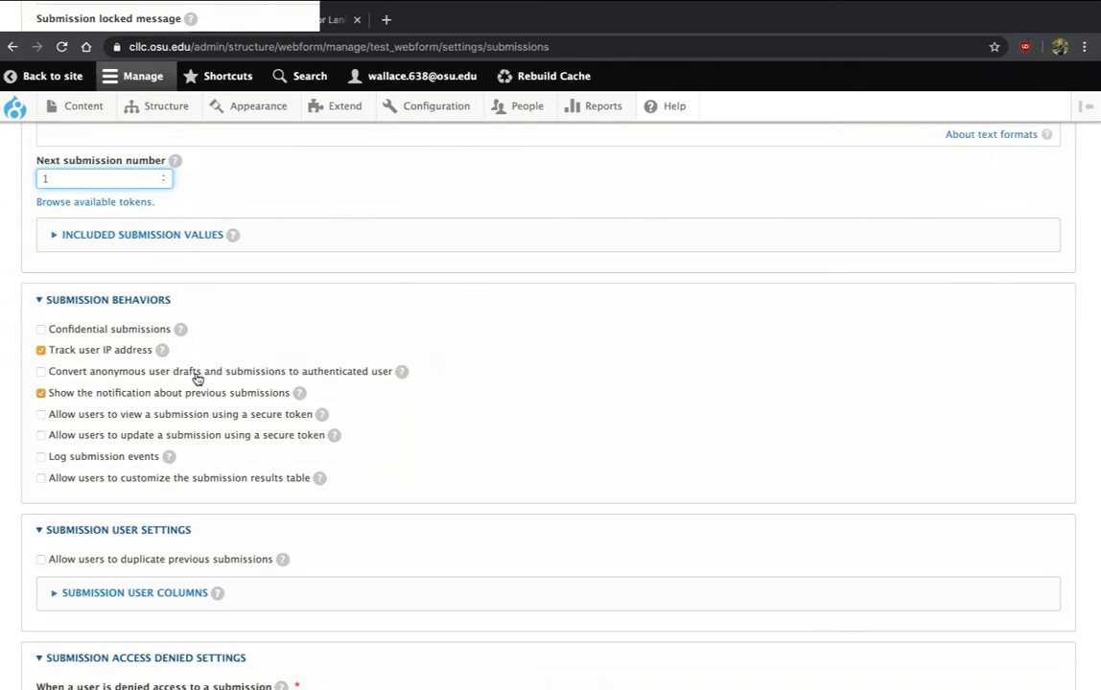
scroll(180, 580, down, 1)
scroll(139, 230, up, 2)
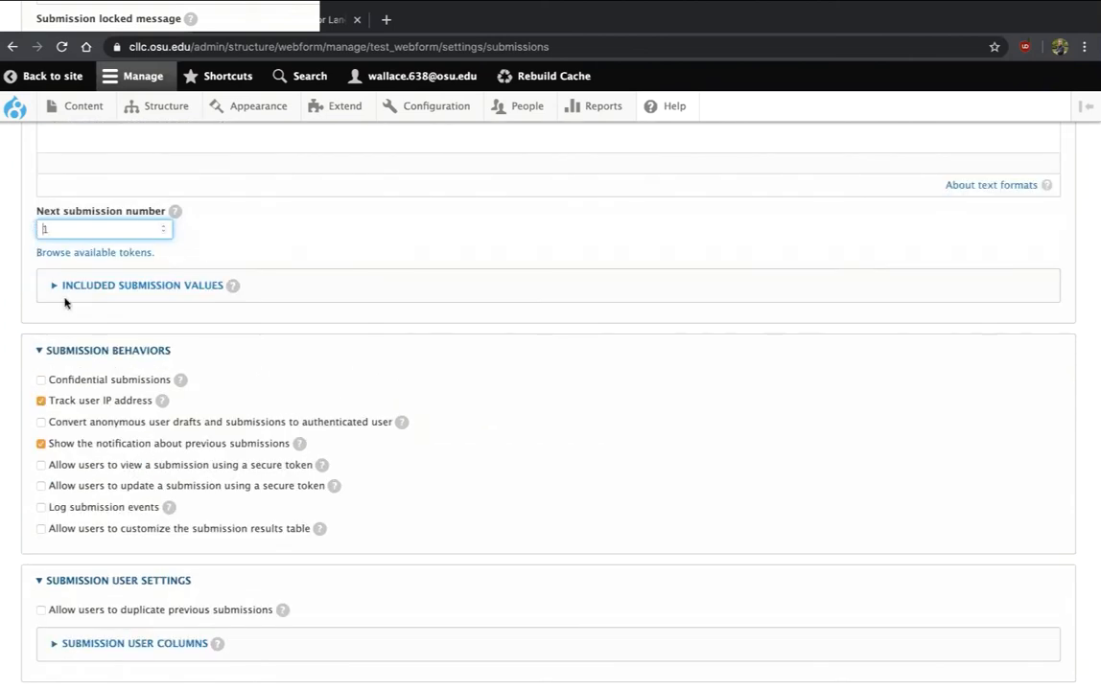
scroll(64, 303, down, 10)
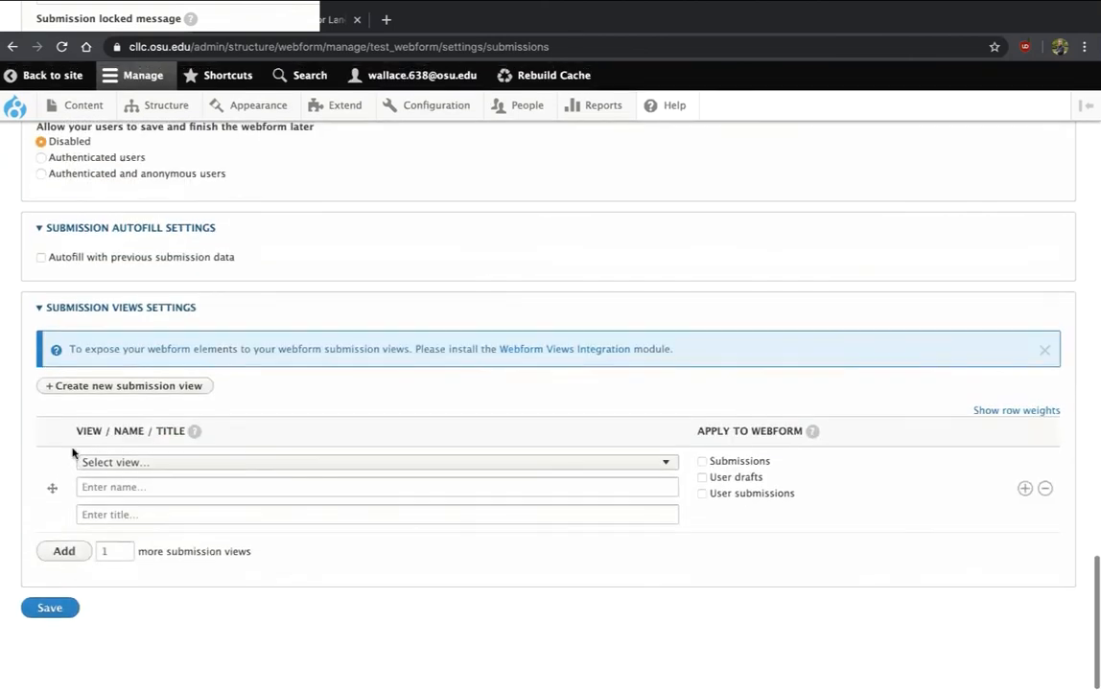
click(51, 609)
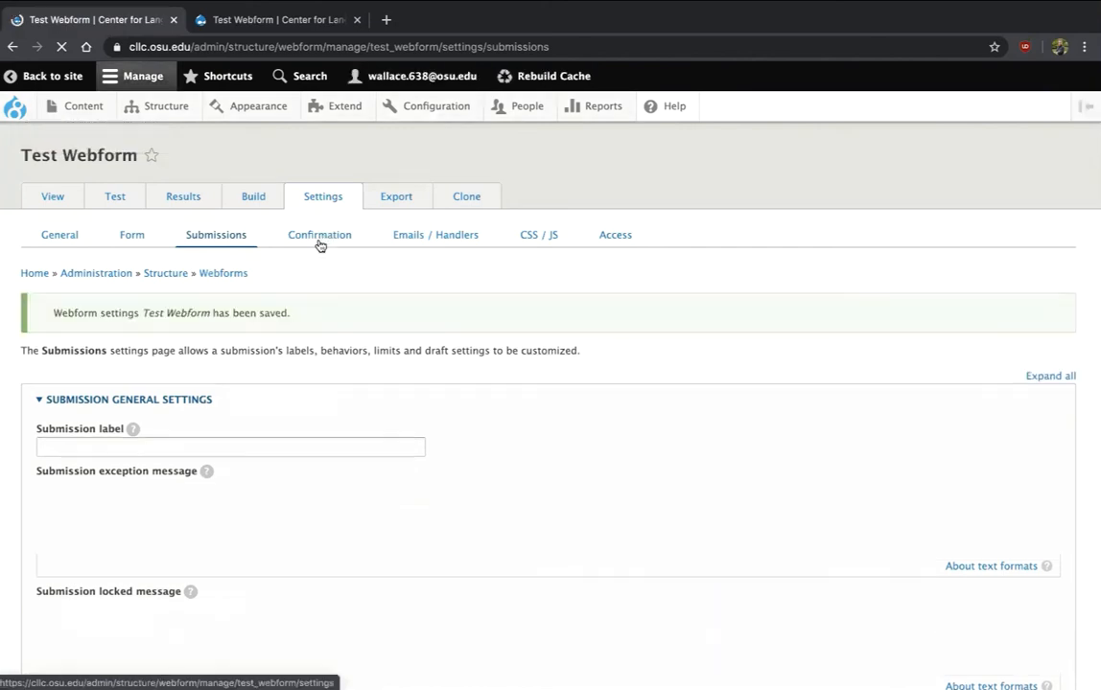
Open the Confirmation settings of Test Webform and examine the confirmation types, title and message fields
click(312, 268)
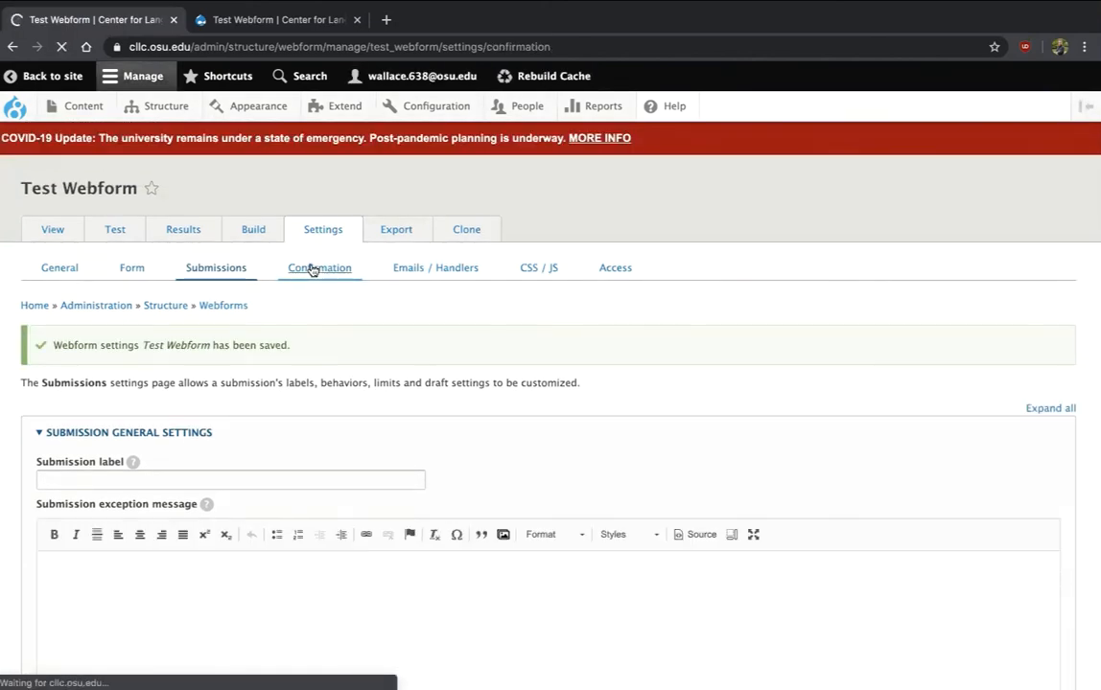
scroll(342, 381, down, 5)
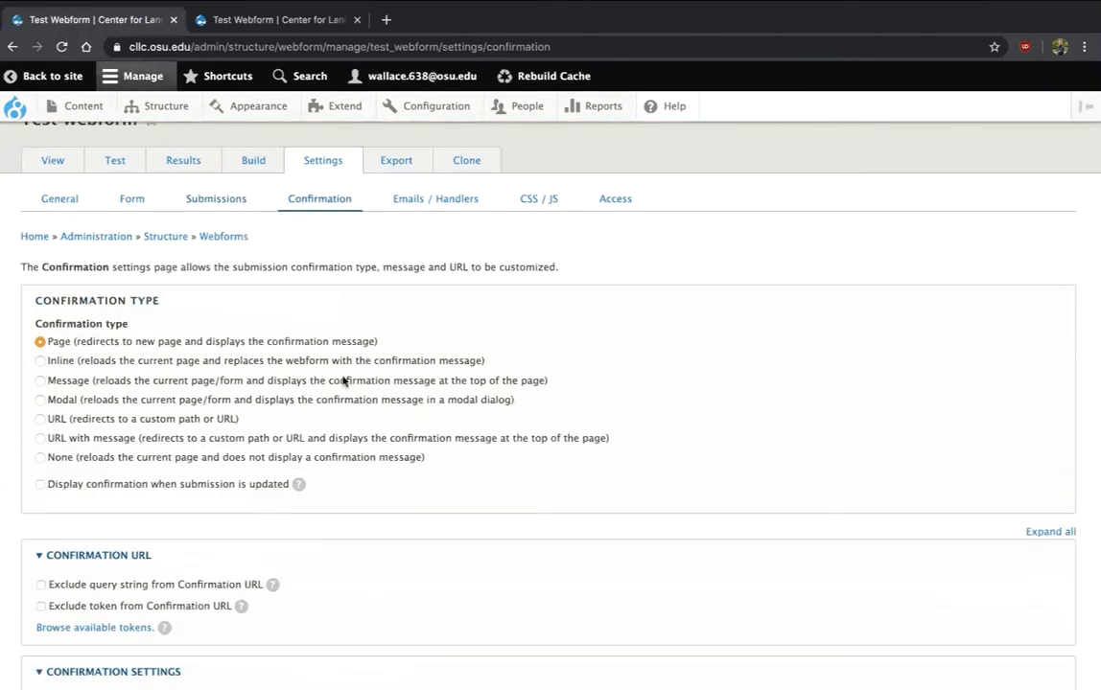
scroll(342, 380, down, 2)
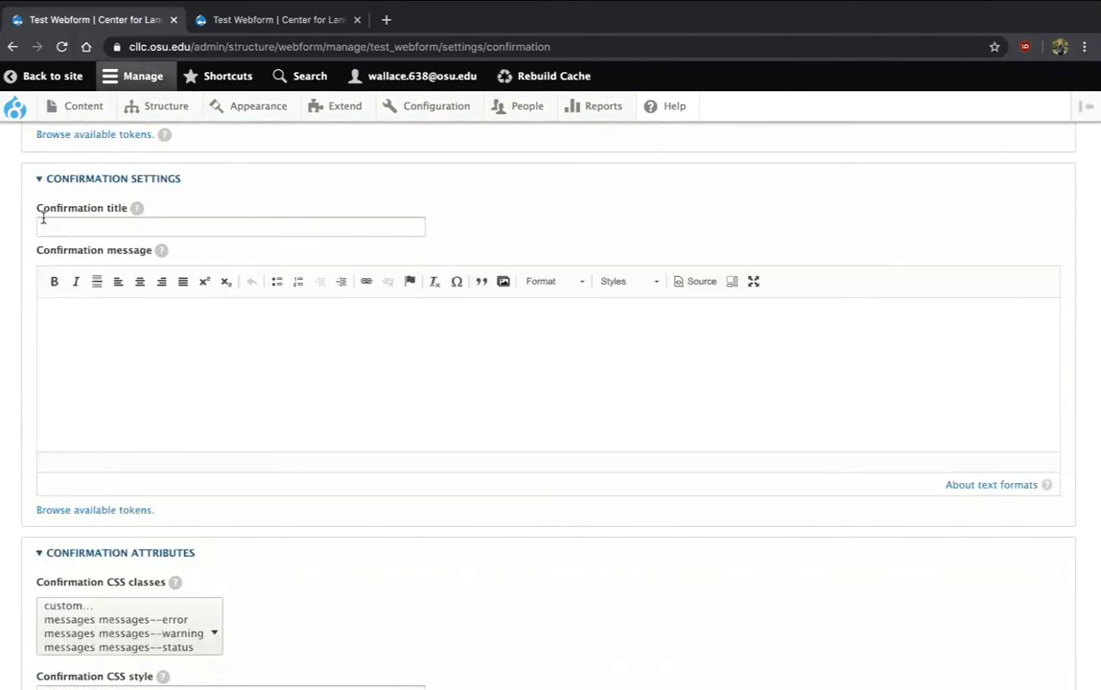
Submit a generated test entry of Test Webform in the other browser tab and examine the confirmation page's title and message
click(251, 20)
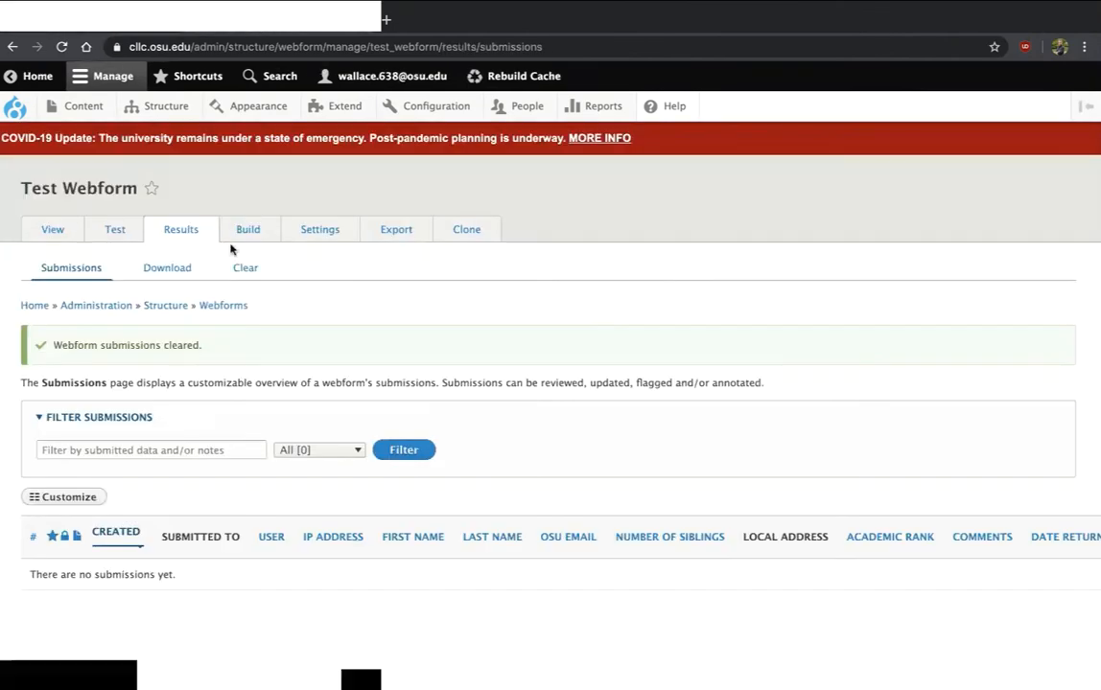
click(125, 231)
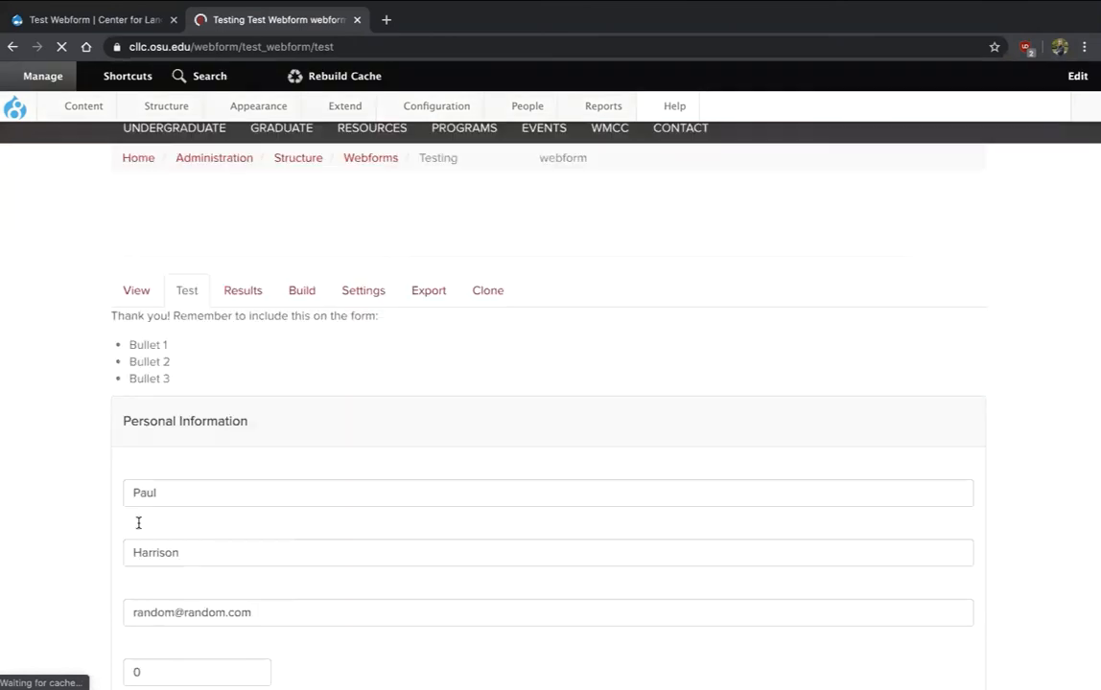
scroll(138, 522, down, 5)
scroll(138, 523, down, 10)
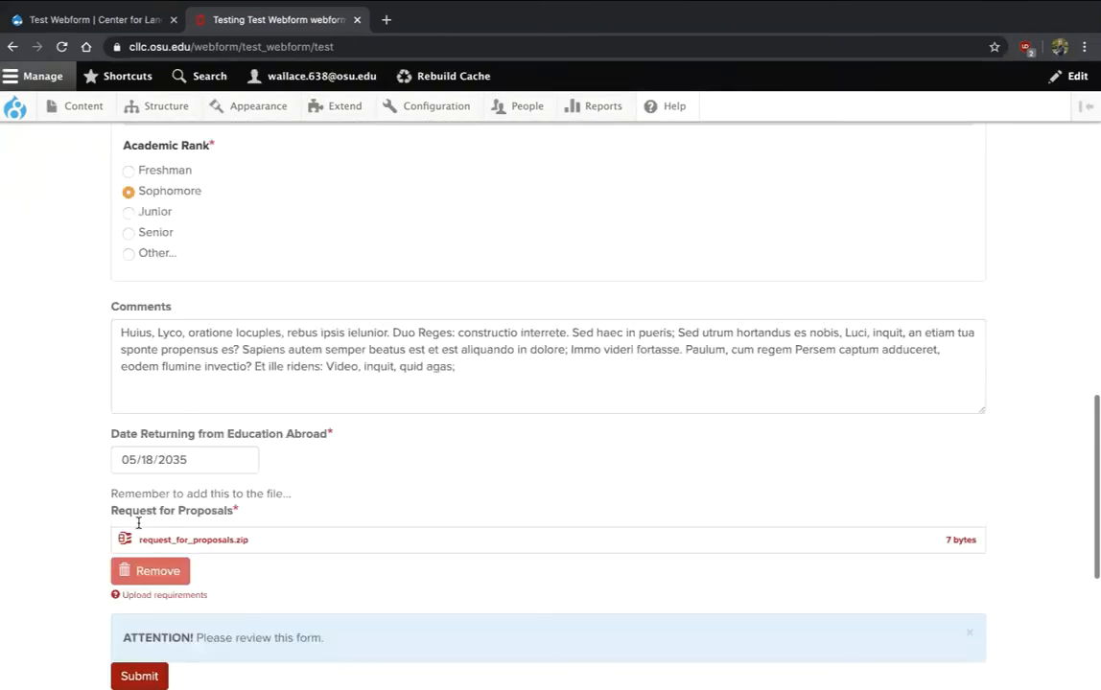
scroll(146, 386, up, 2)
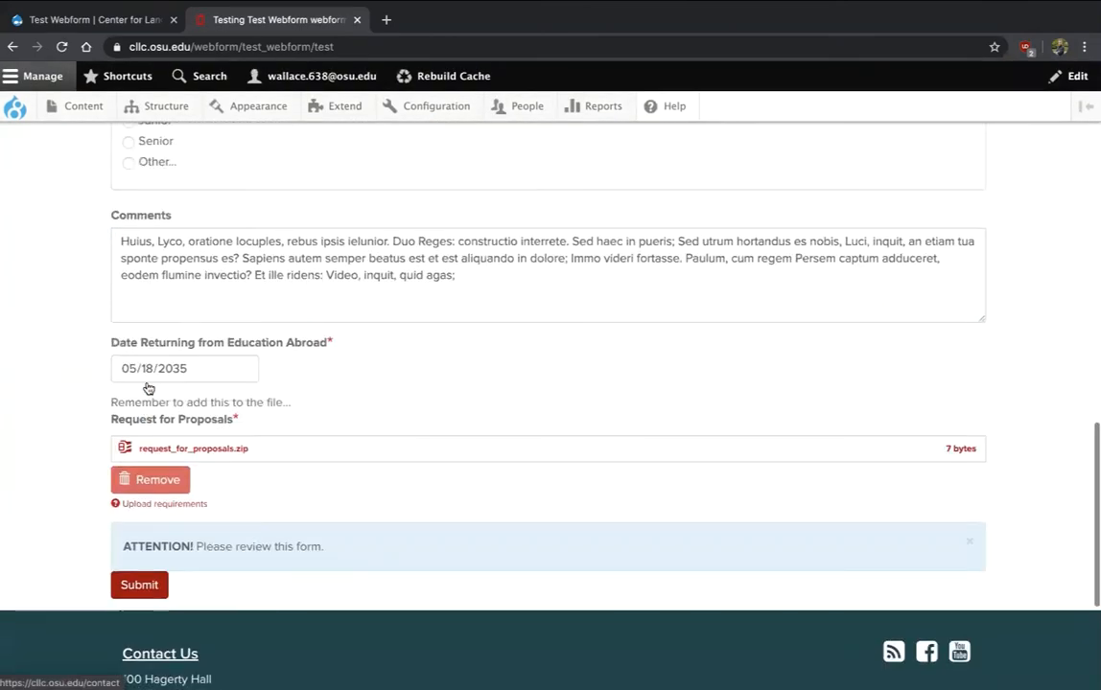
scroll(143, 388, down, 1)
click(130, 436)
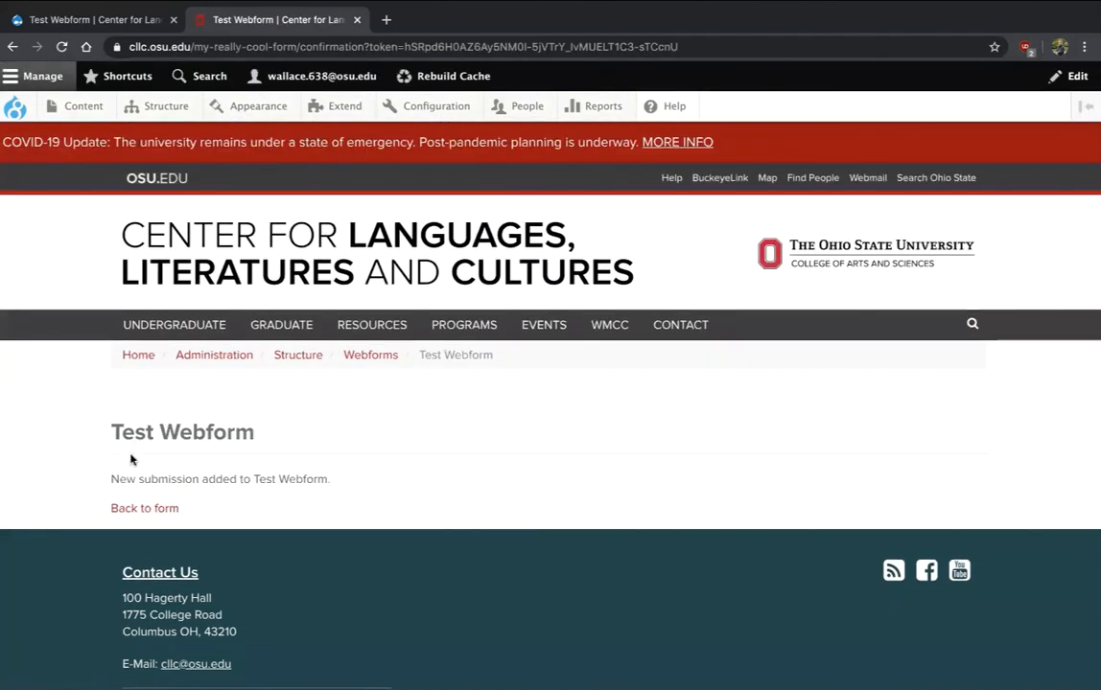
drag(111, 425, 271, 433)
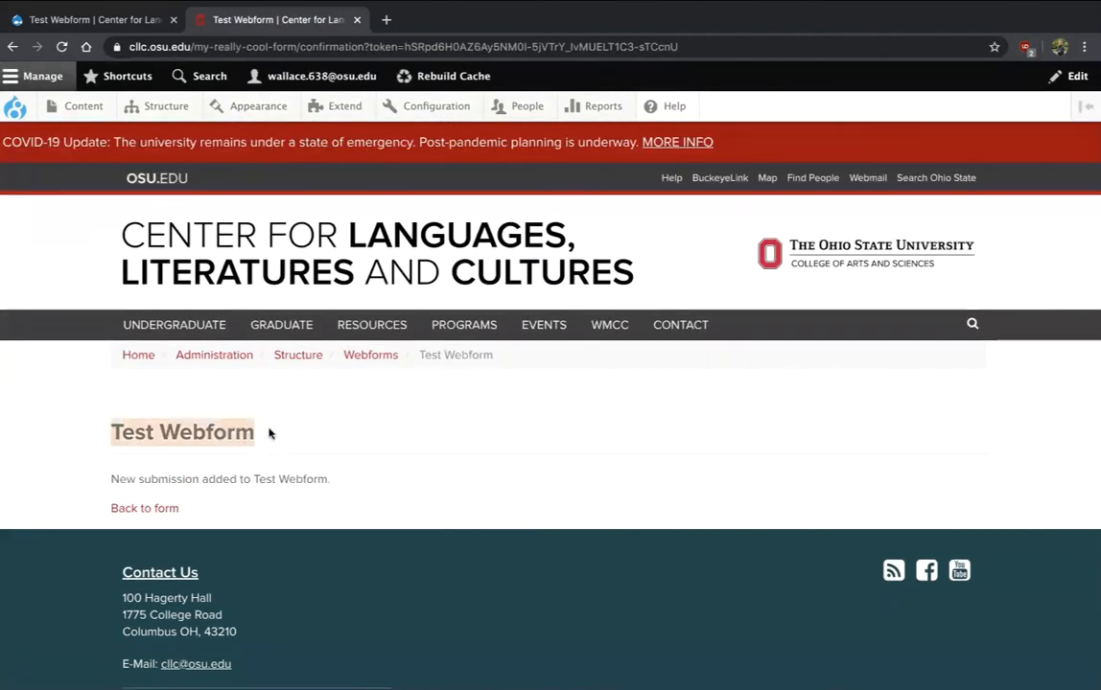
click(110, 479)
drag(109, 479, 104, 452)
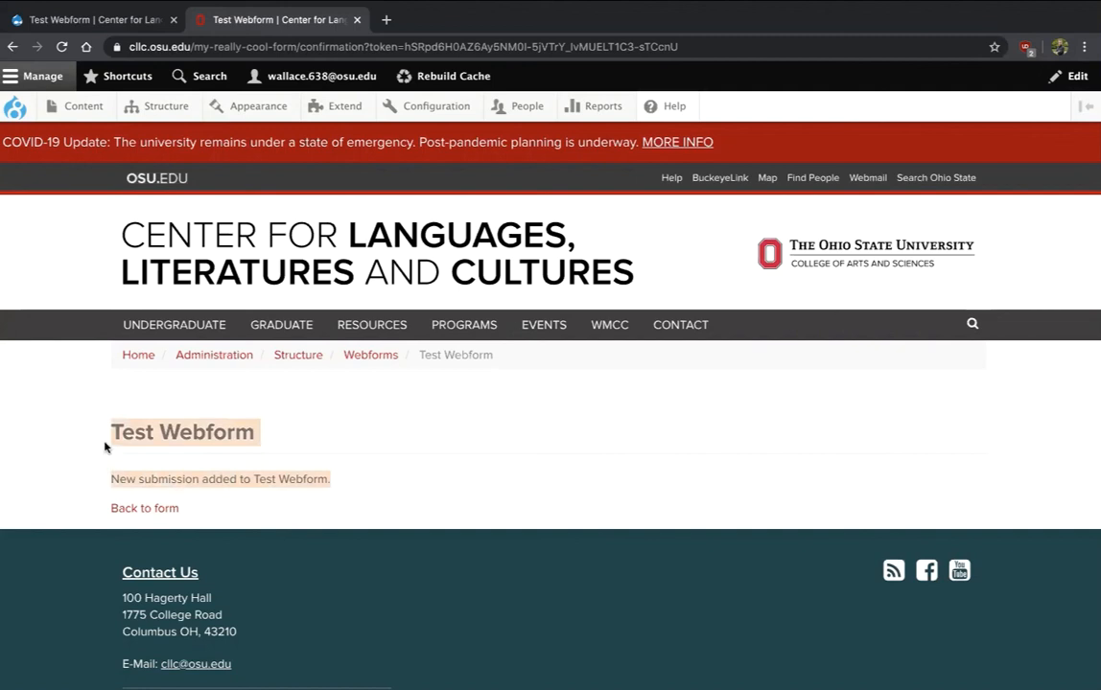
click(104, 447)
Return to the Confirmation settings and enter the confirmation message "Thank you! Your submission has been received."
key(ctrl+shift+Tab)
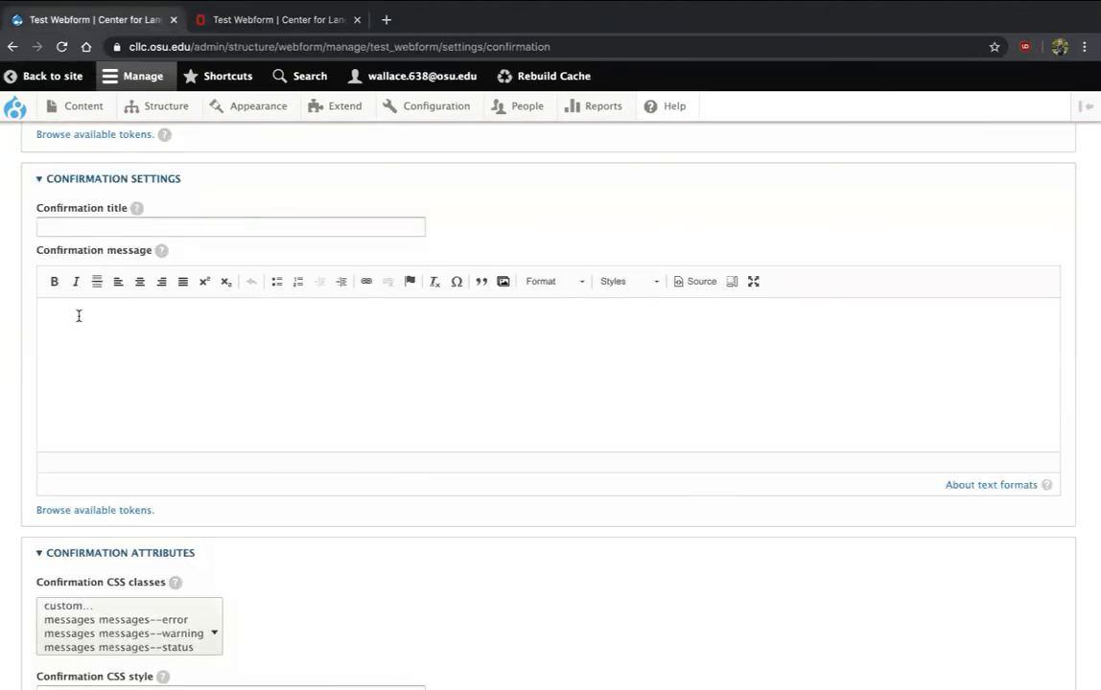
click(353, 371)
text(Ta)
text(ank you)
text(! Your)
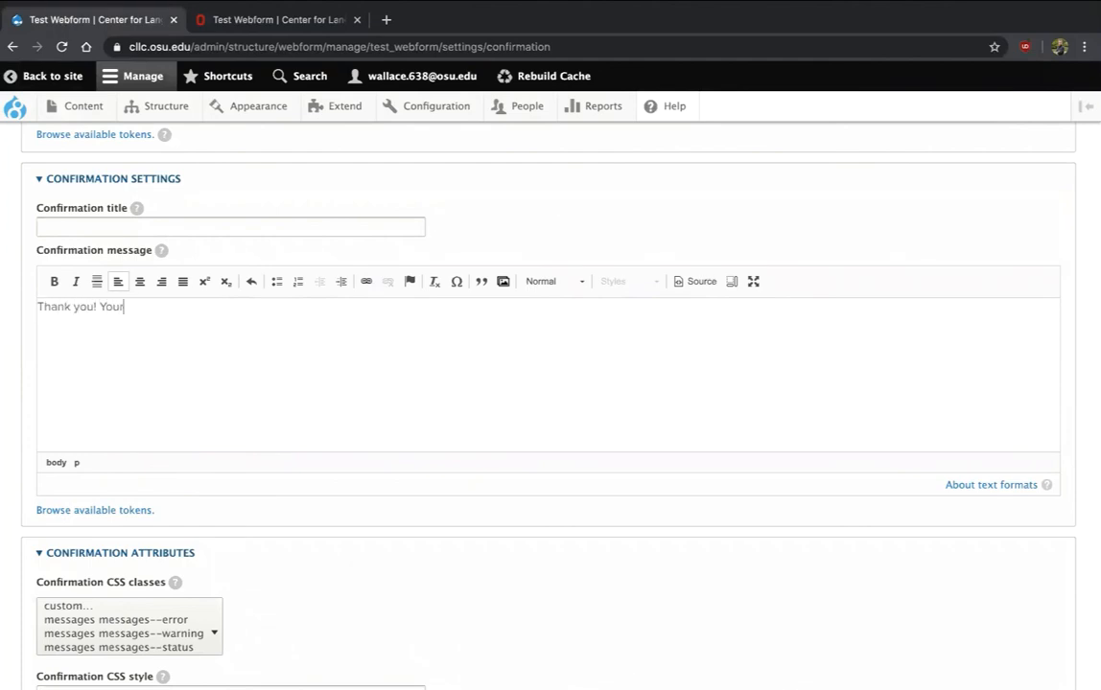
text( submission has been re)
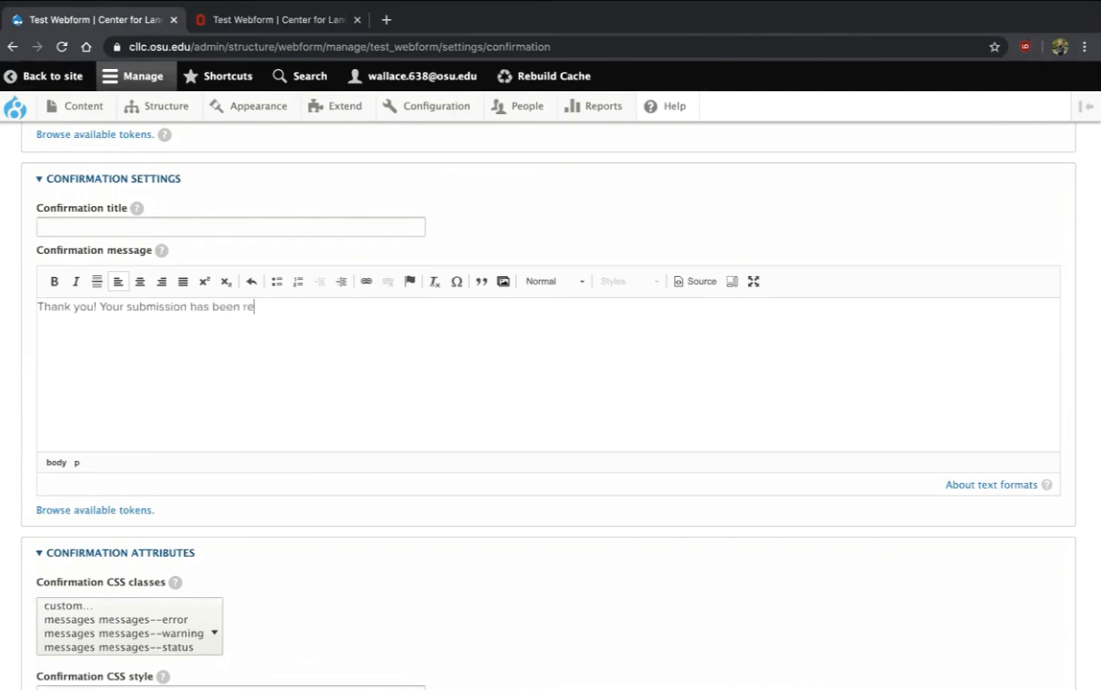
text(ceived.)
Set the confirmation title to "Received!" and save the Confirmation settings of Test Webform
click(219, 26)
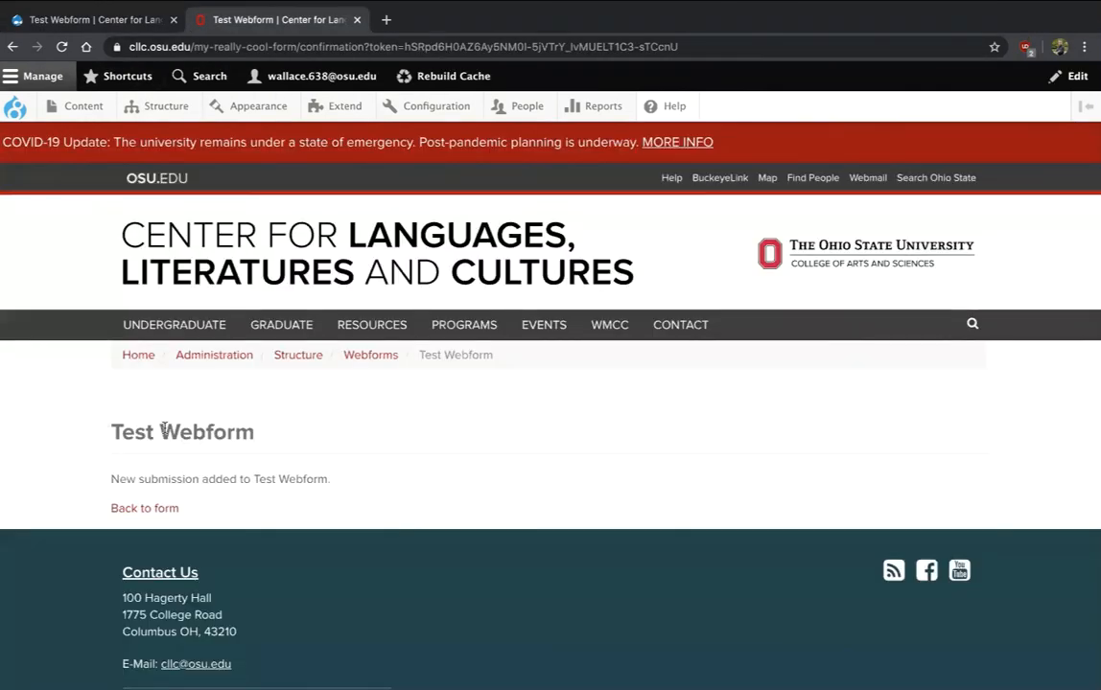
click(67, 23)
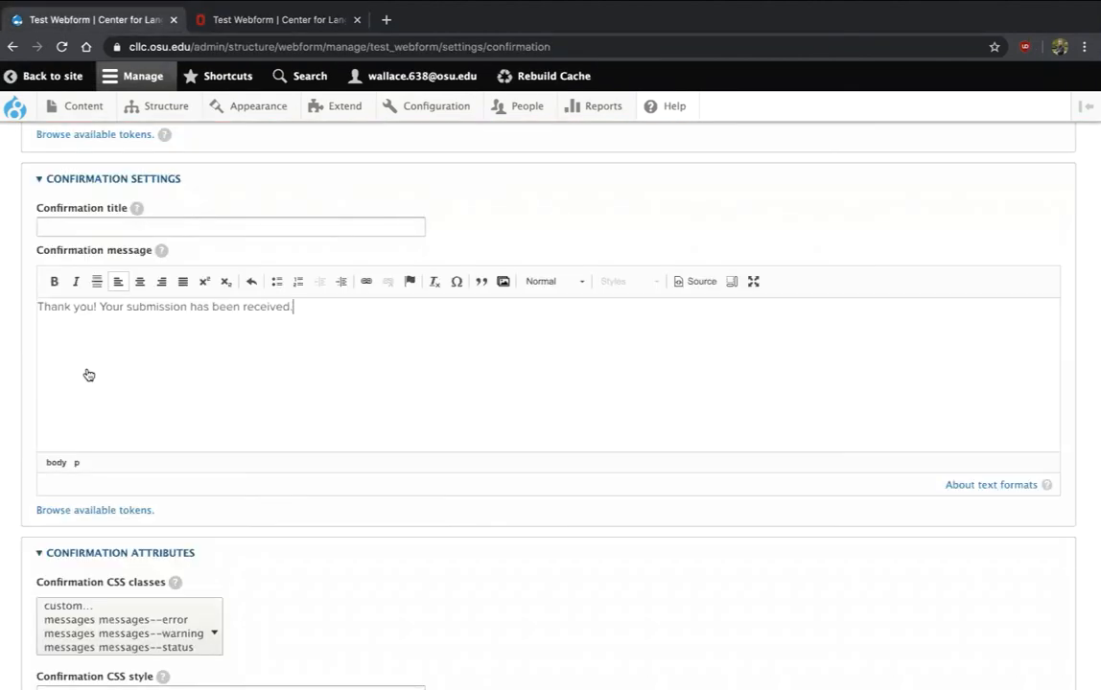
click(88, 229)
text(Received!)
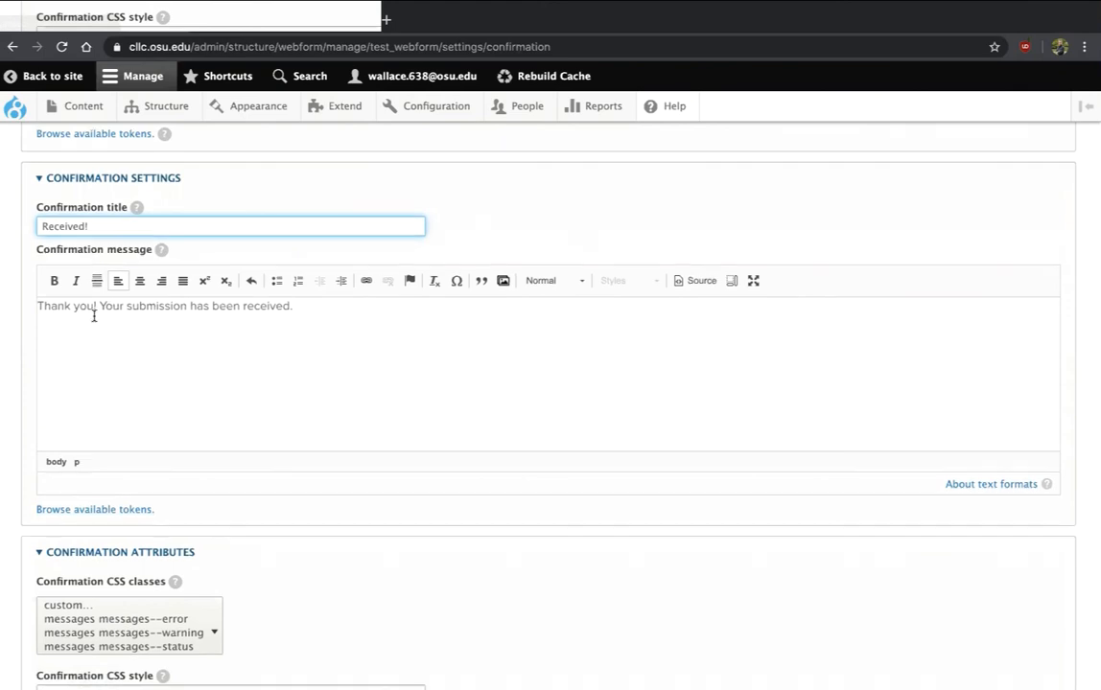
scroll(93, 316, down, 3)
click(51, 610)
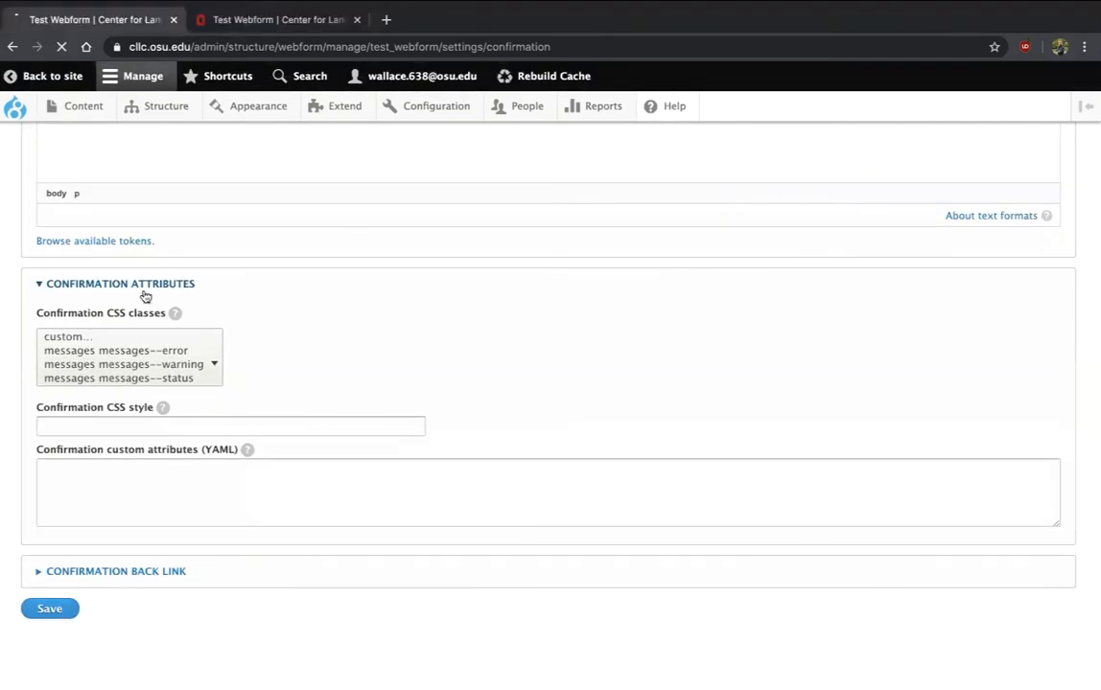
Go back to the form in the other browser tab and submit another generated test entry to check the custom confirmation page
click(253, 18)
click(163, 511)
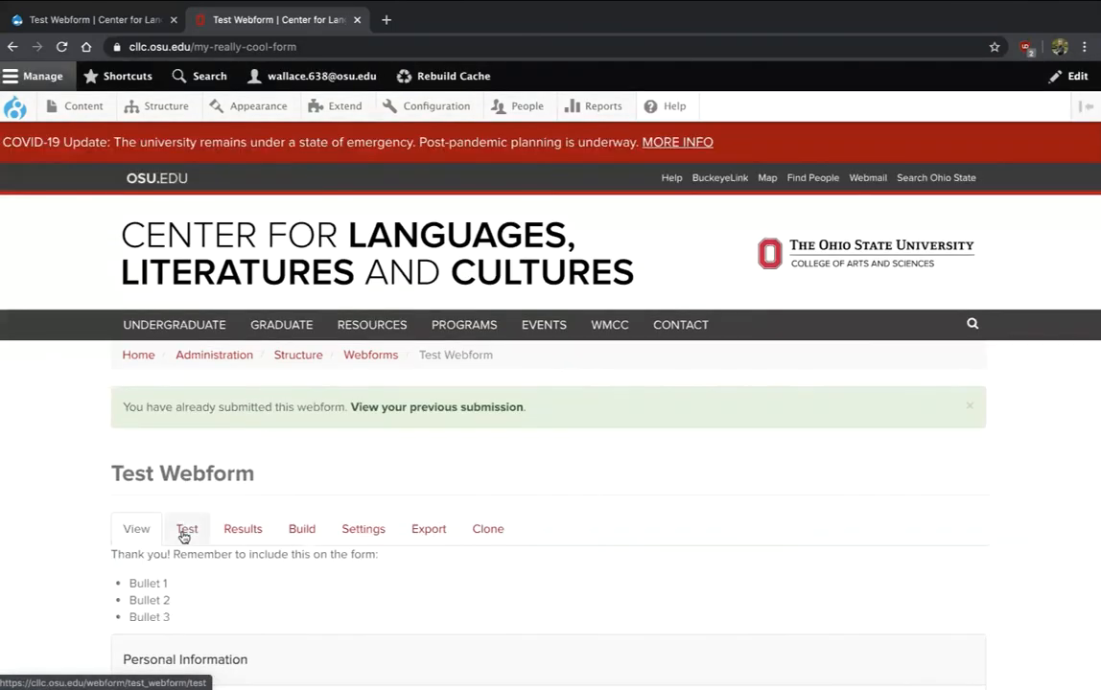
click(184, 535)
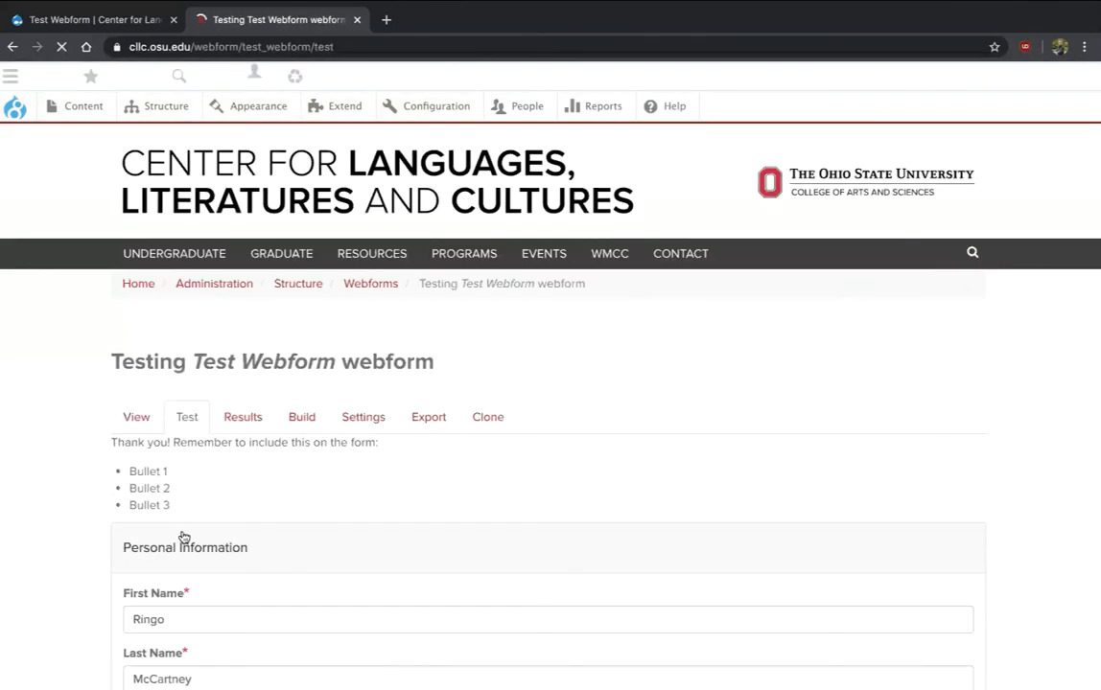
scroll(184, 536, down, 15)
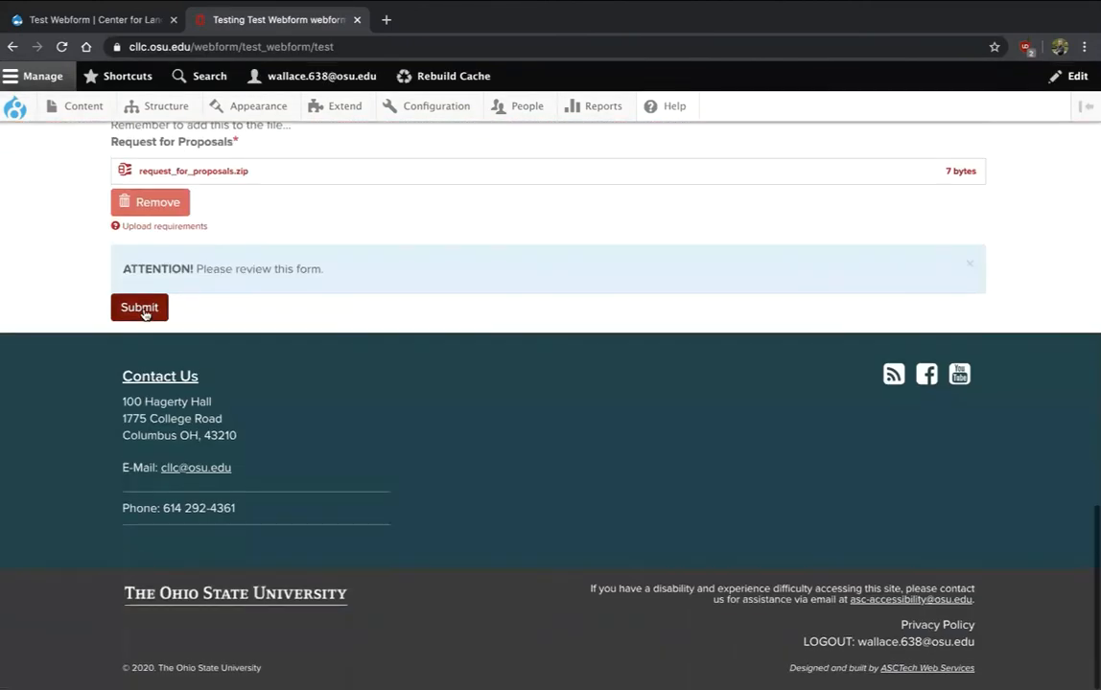
click(144, 309)
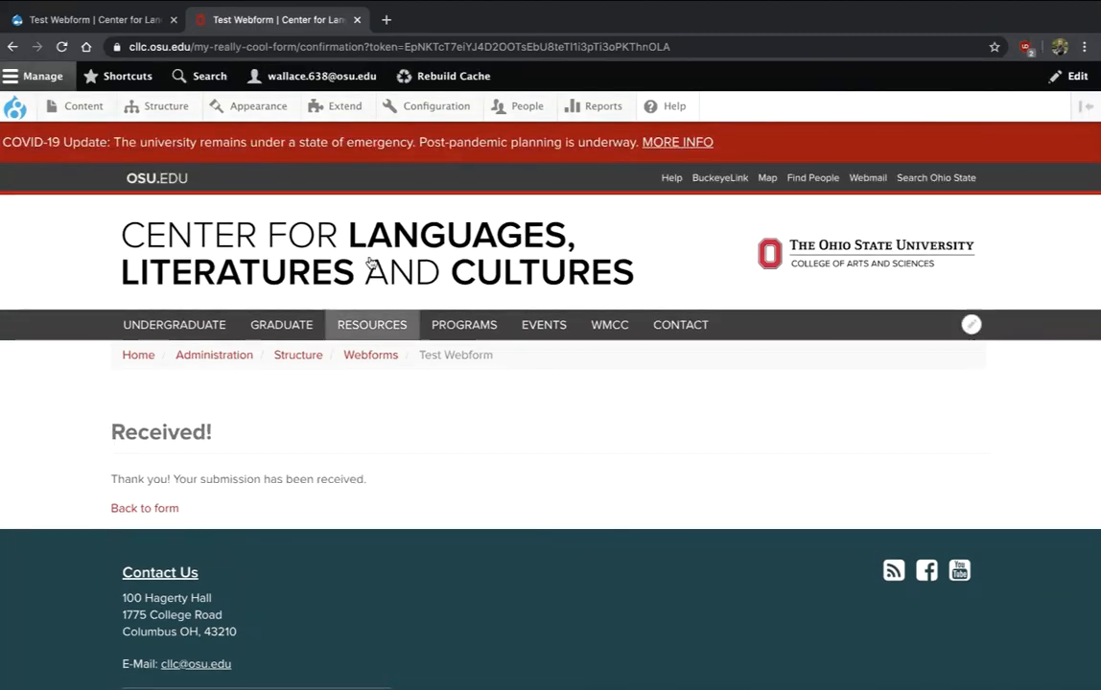
Open the Emails / Handlers settings of Test Webform and add an email handler titled "Email to Org"
click(88, 21)
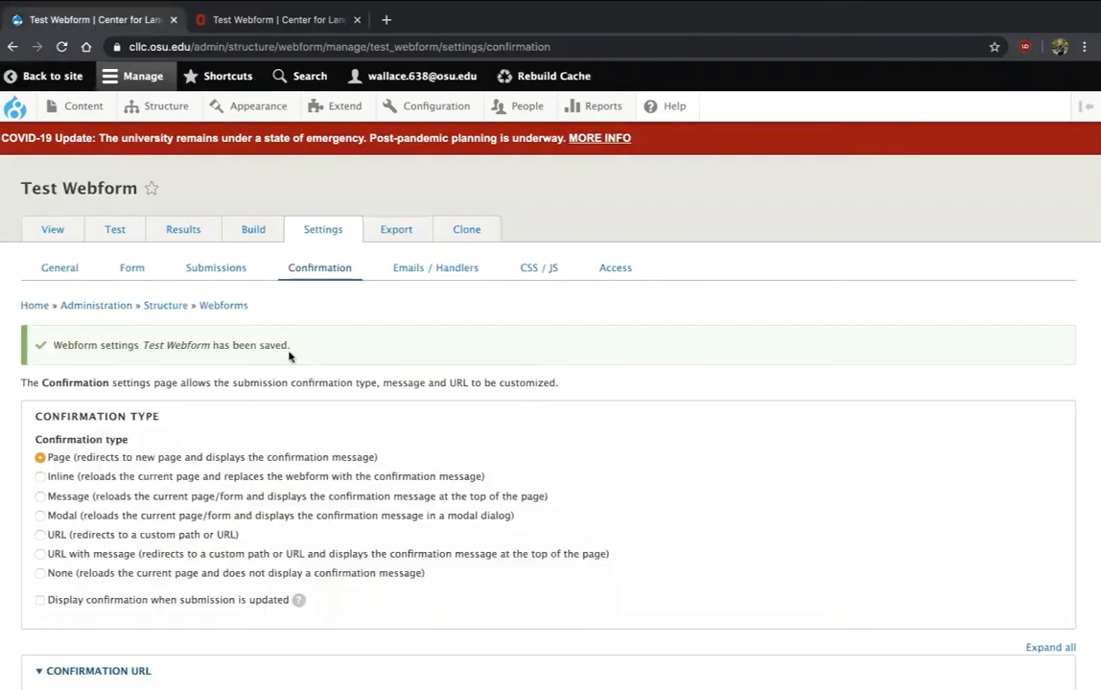
click(429, 278)
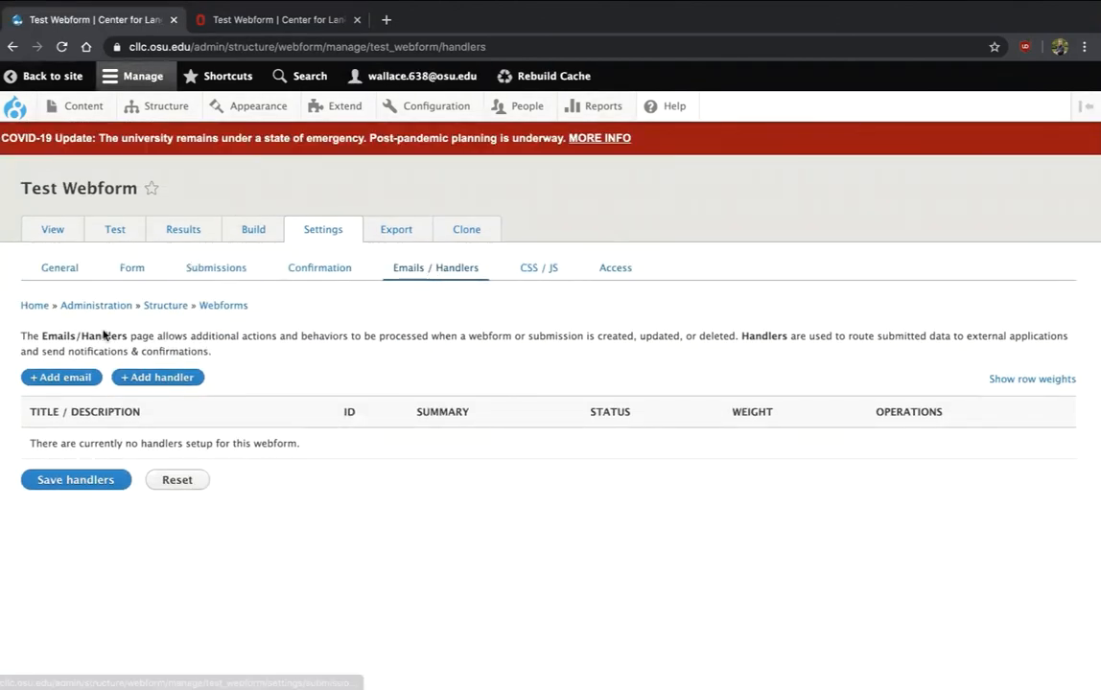
click(84, 380)
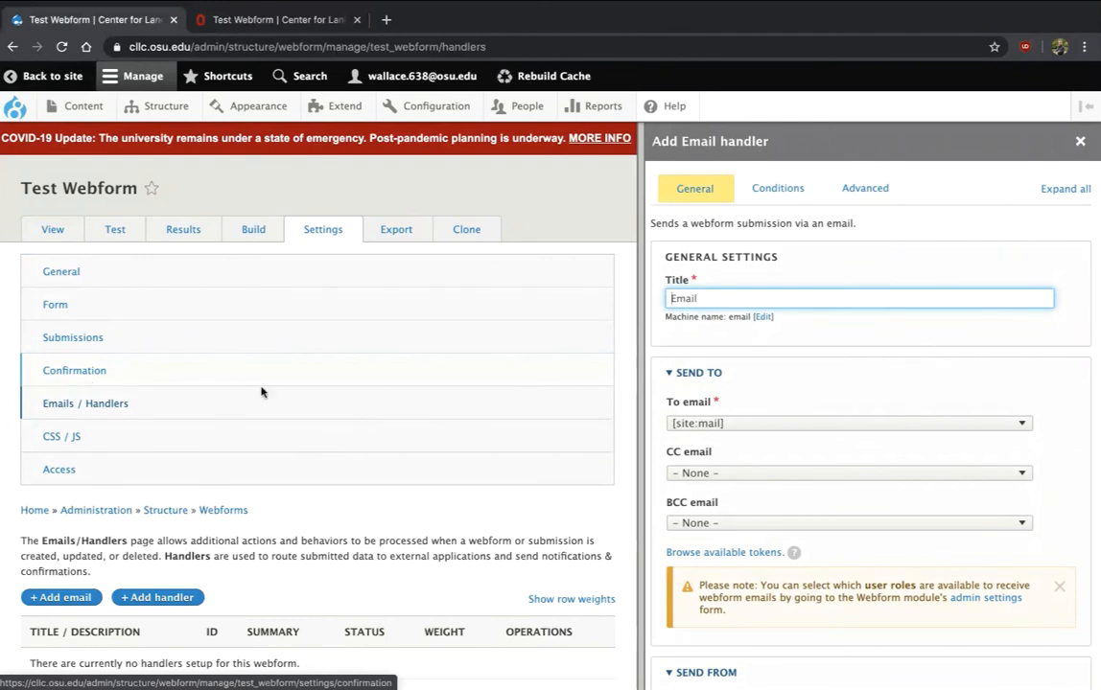
text(to)
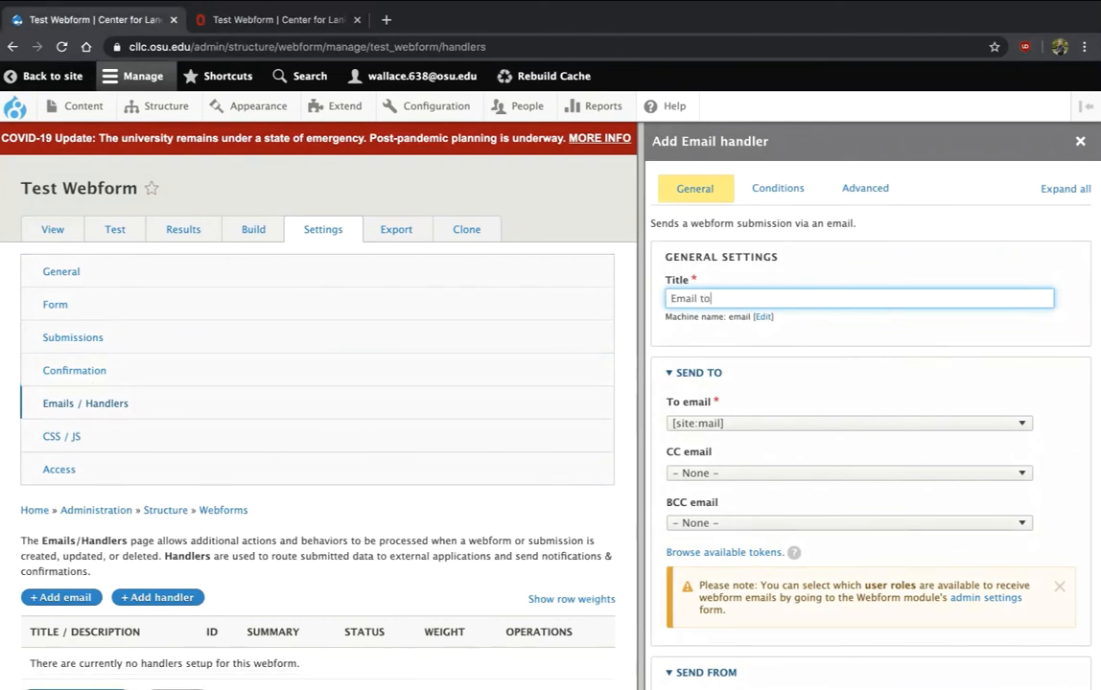
text( Org)
Review the handler's recipient, sender, subject and default body settings, and save the email handler
scroll(786, 313, down, 2)
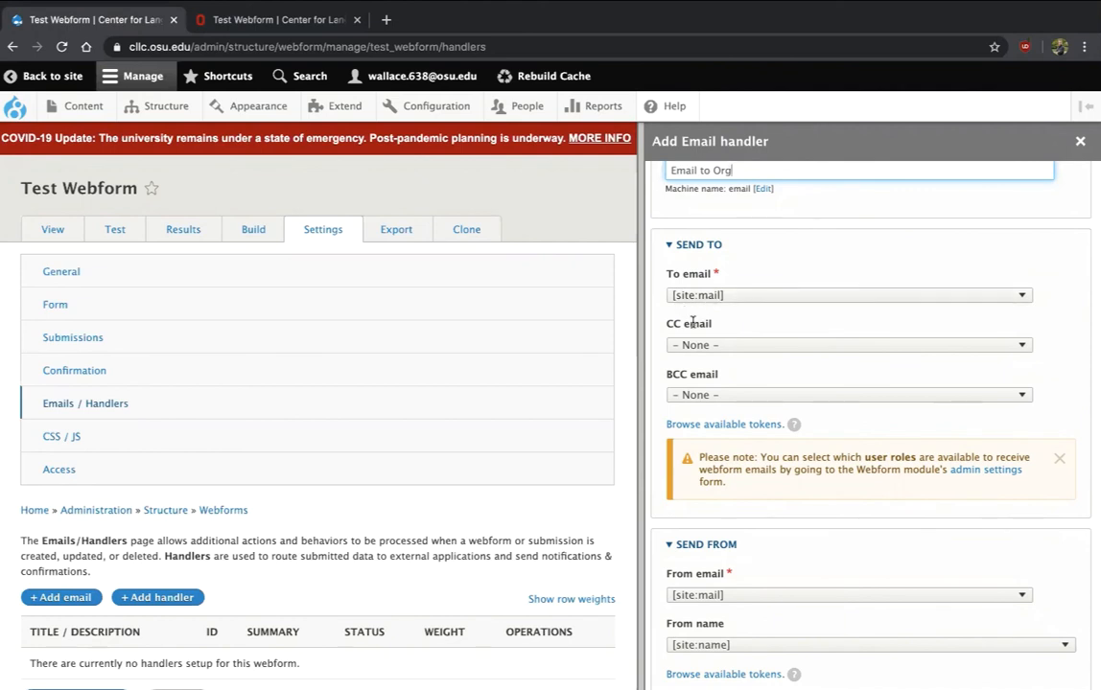
scroll(693, 312, down, 1)
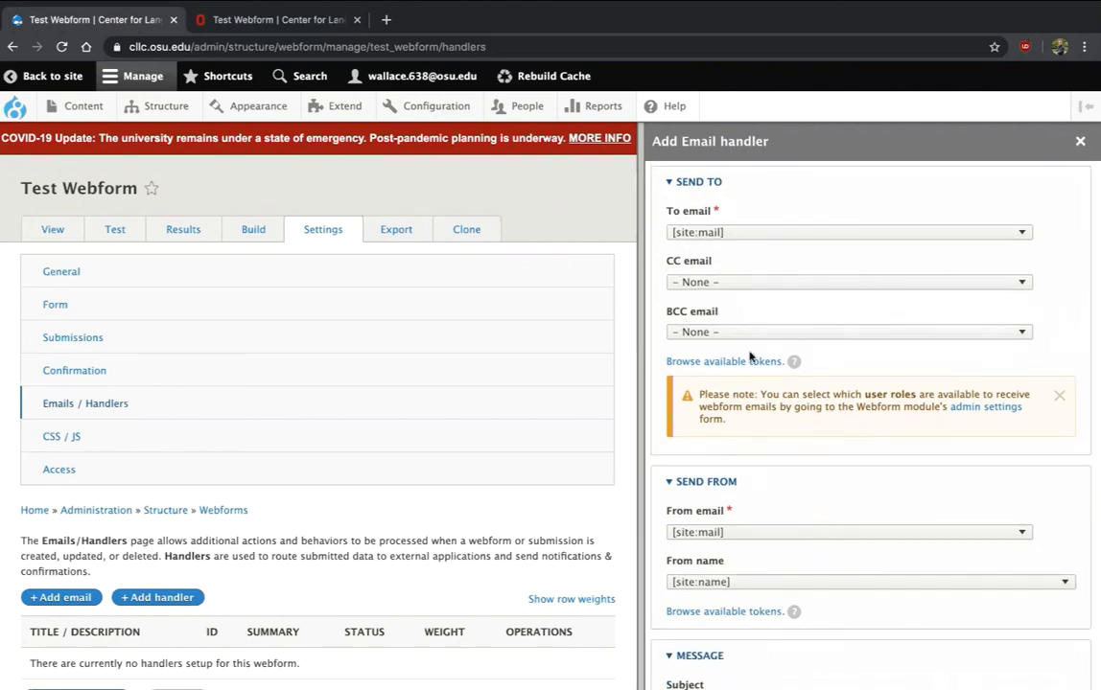
scroll(747, 368, down, 1)
scroll(747, 368, down, 3)
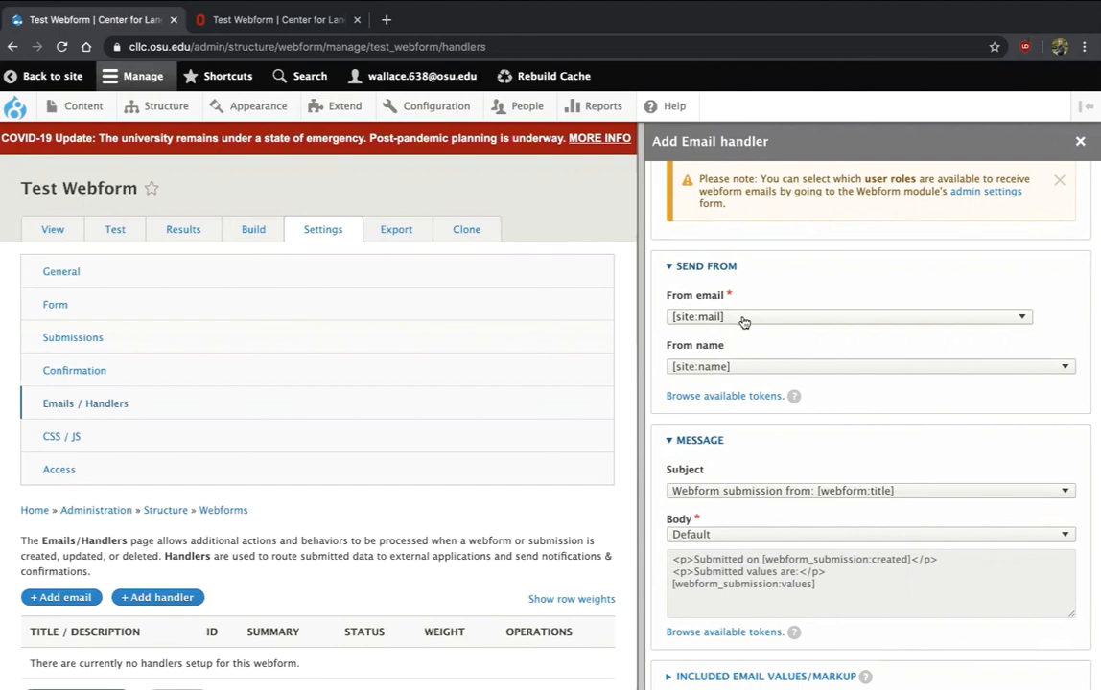
scroll(668, 297, down, 2)
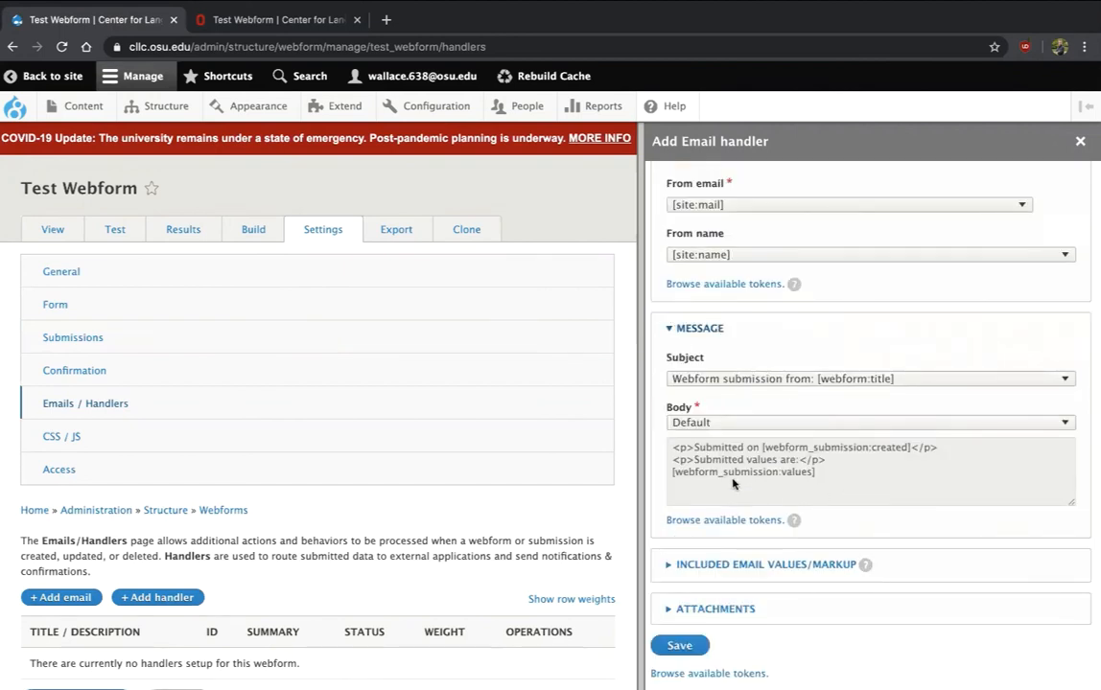
drag(672, 451, 878, 451)
click(846, 473)
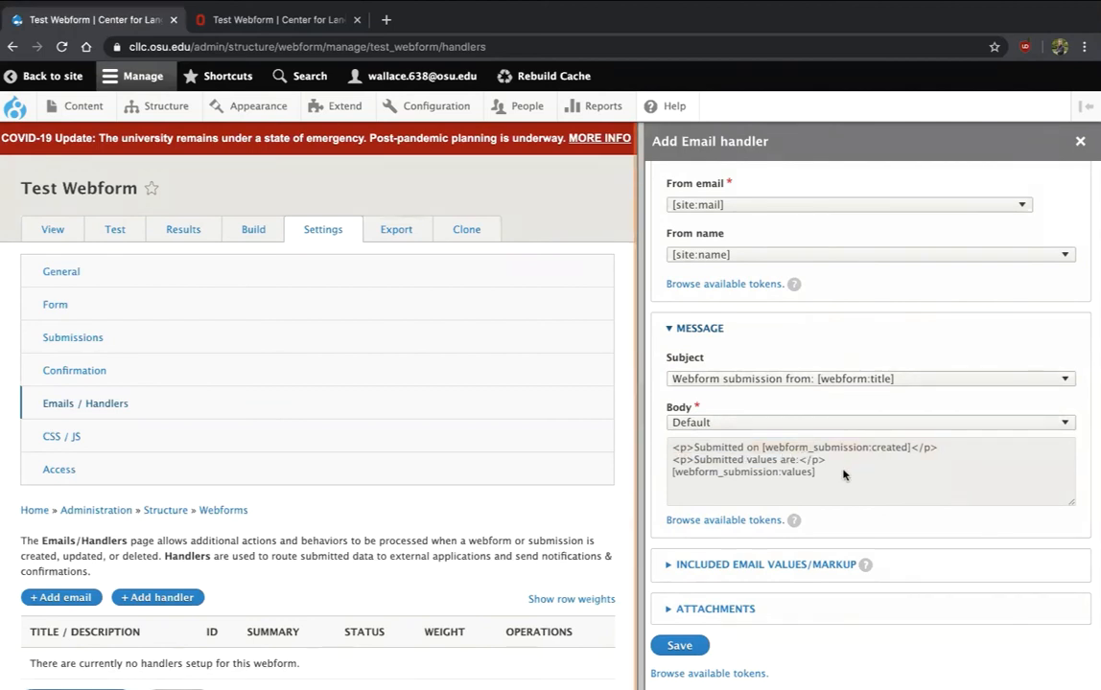
drag(815, 478, 662, 463)
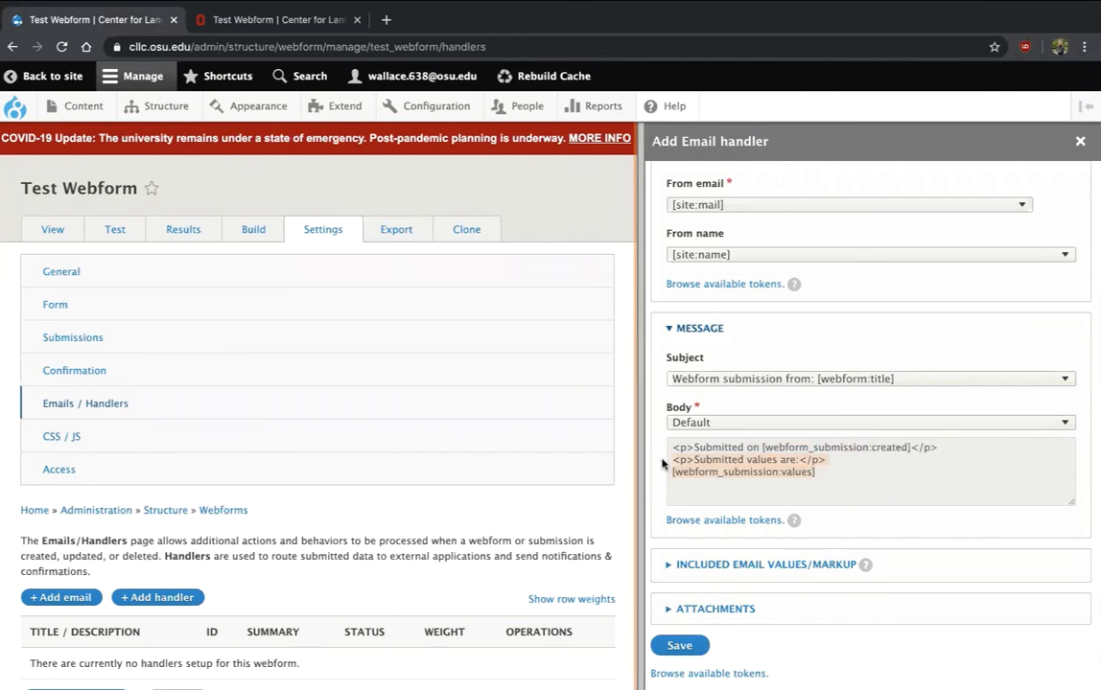
drag(662, 463, 697, 464)
click(698, 462)
click(676, 647)
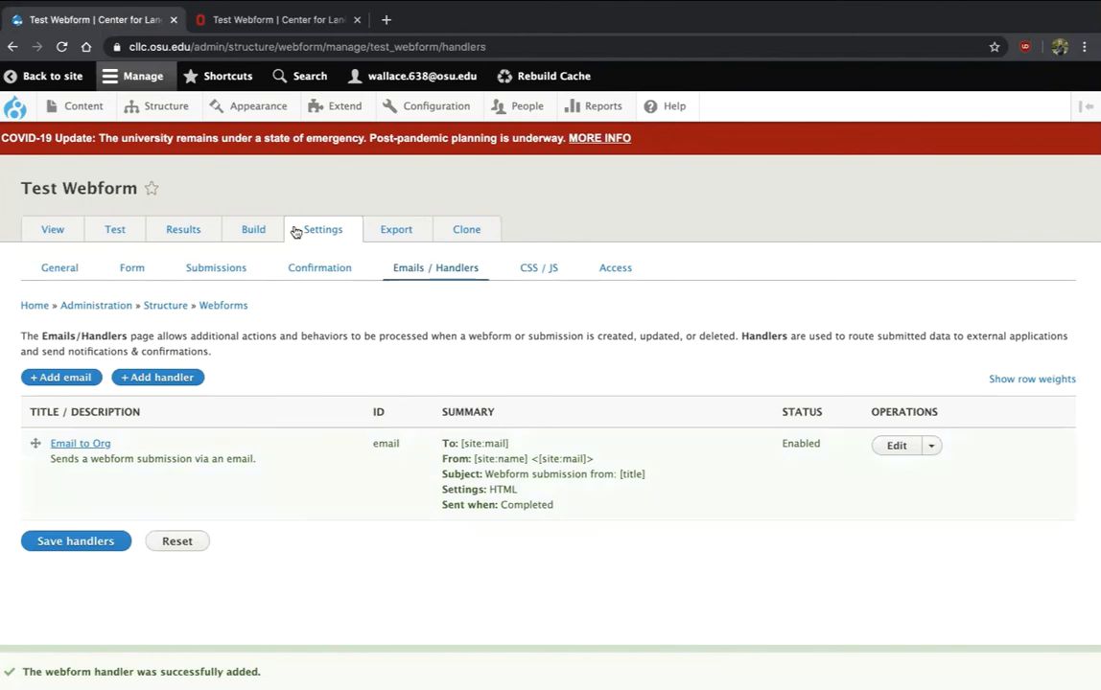
click(269, 17)
scroll(253, 361, down, 3)
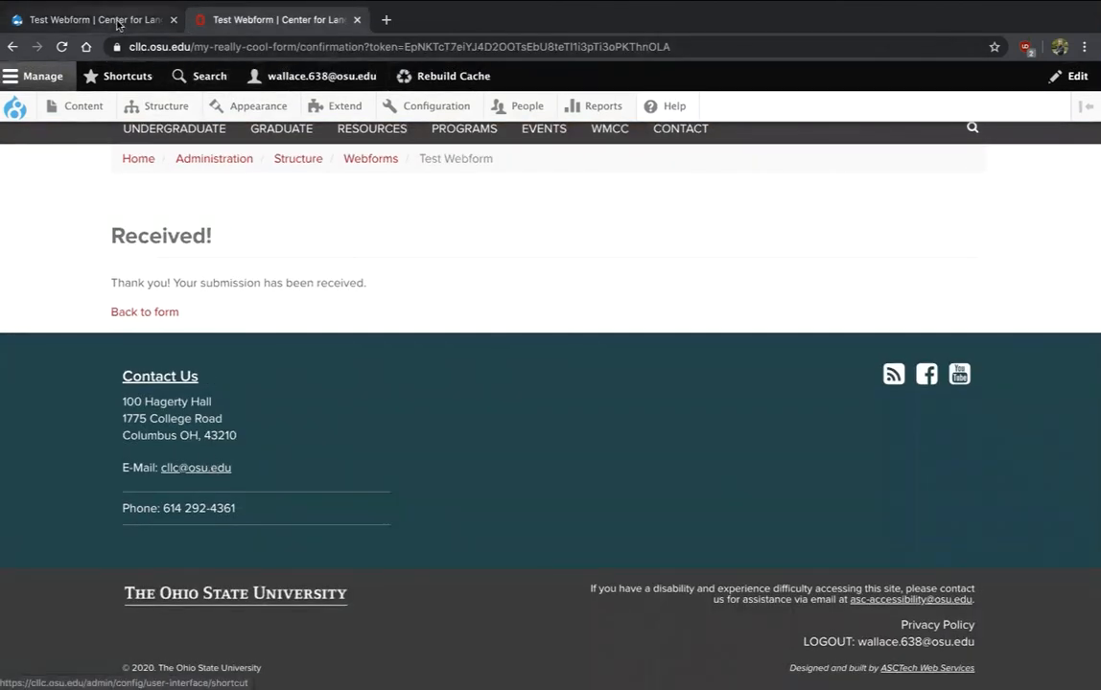
click(118, 21)
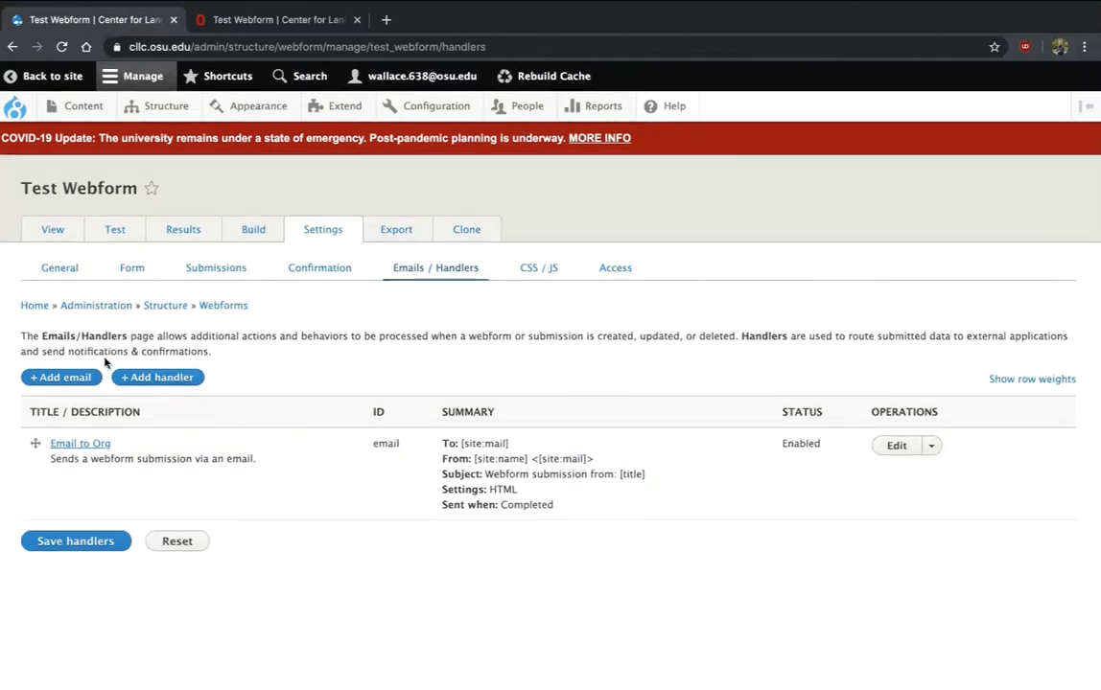
Start a second email handler for Test Webform and try a custom address and OSU Email (osu_email) as its recipient
click(75, 380)
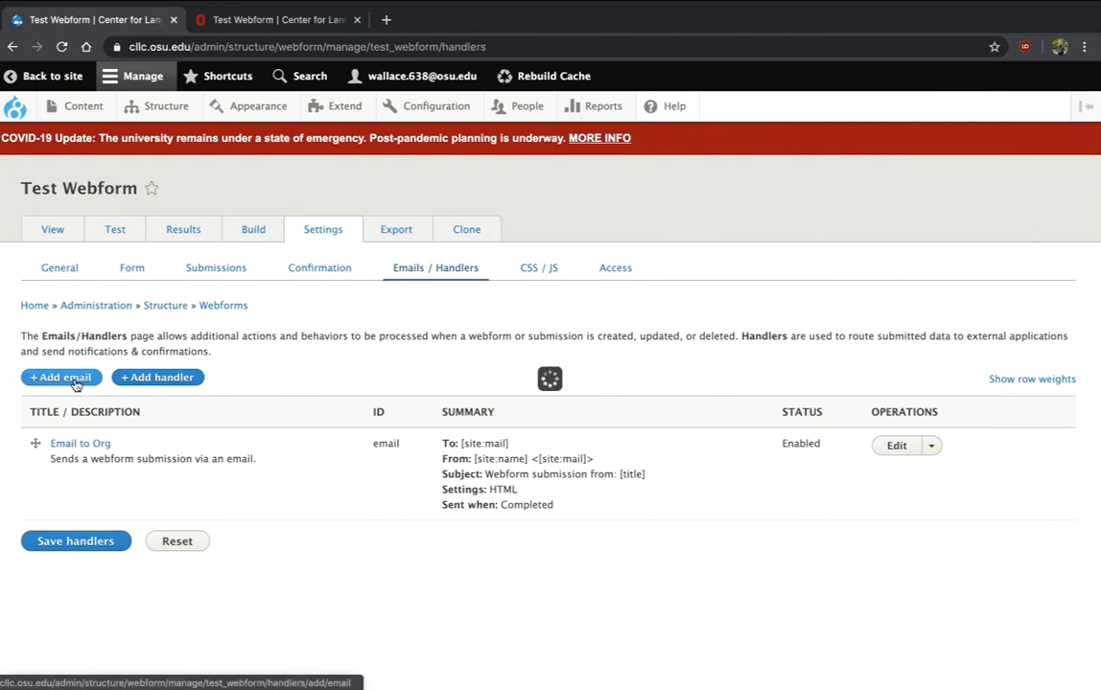
scroll(728, 383, down, 2)
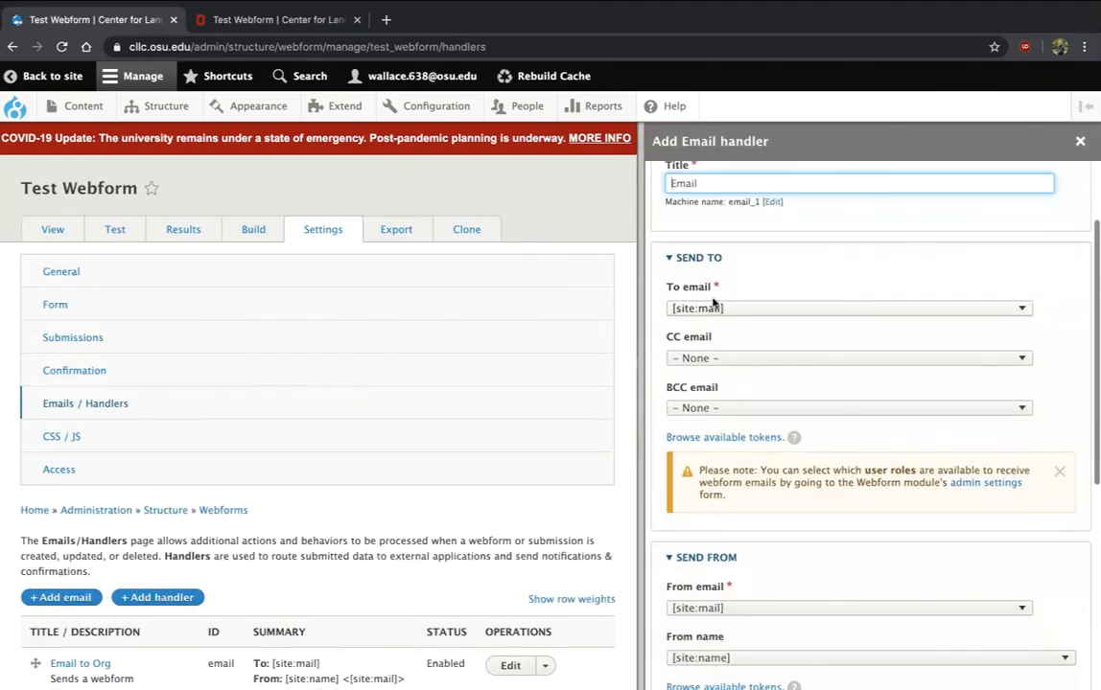
click(711, 309)
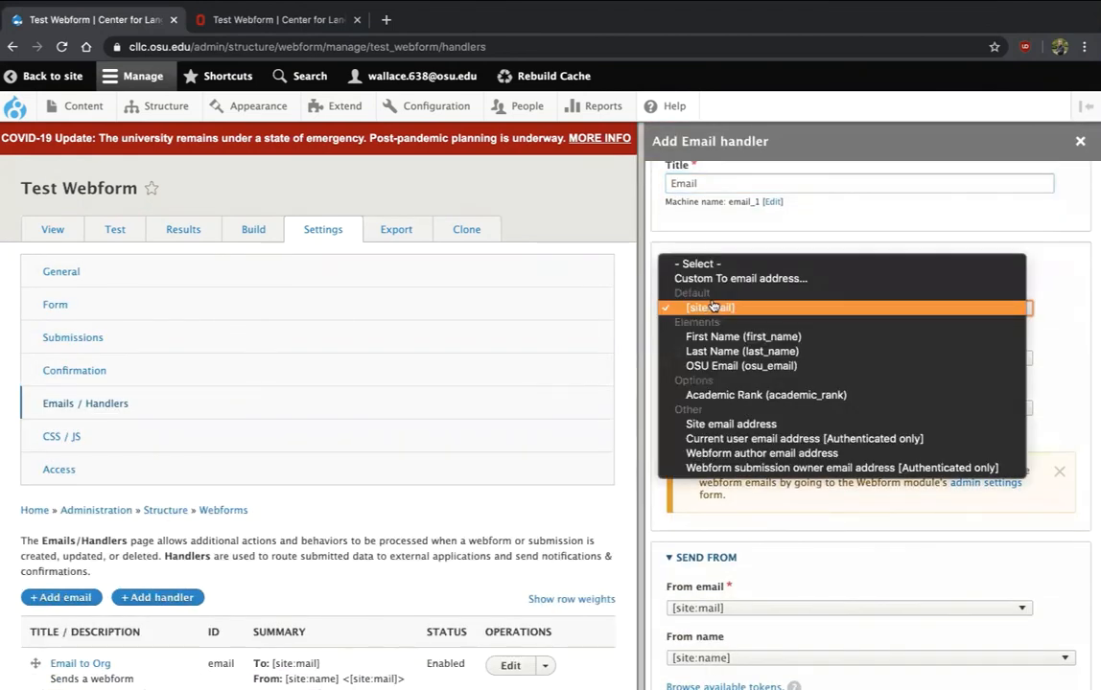
click(784, 279)
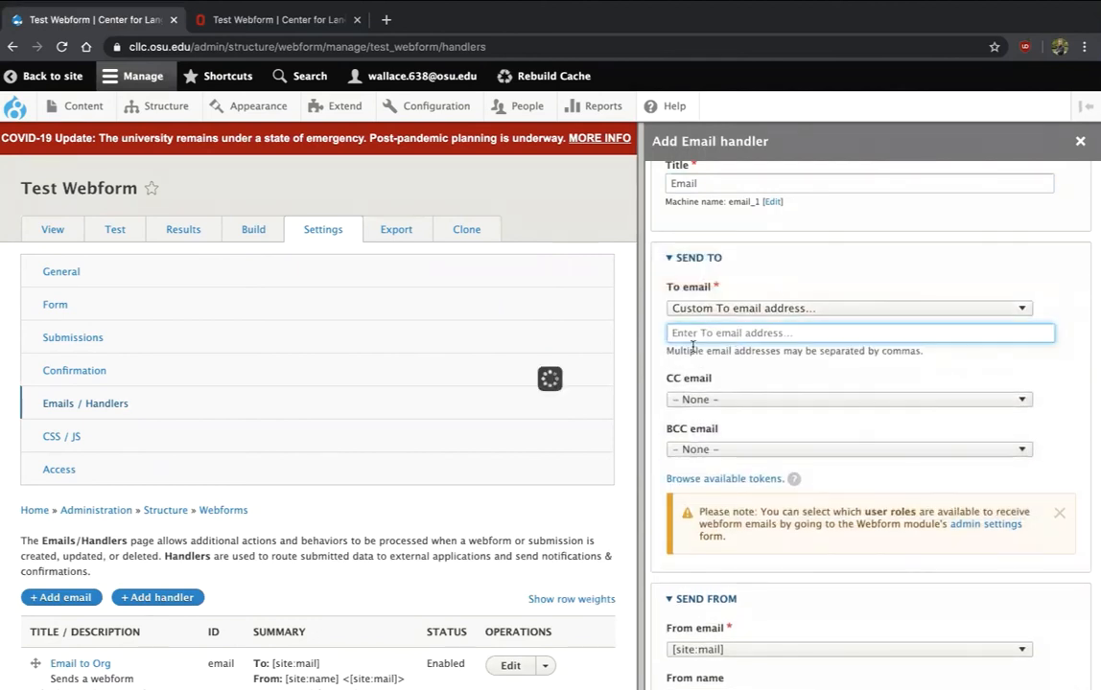
click(737, 310)
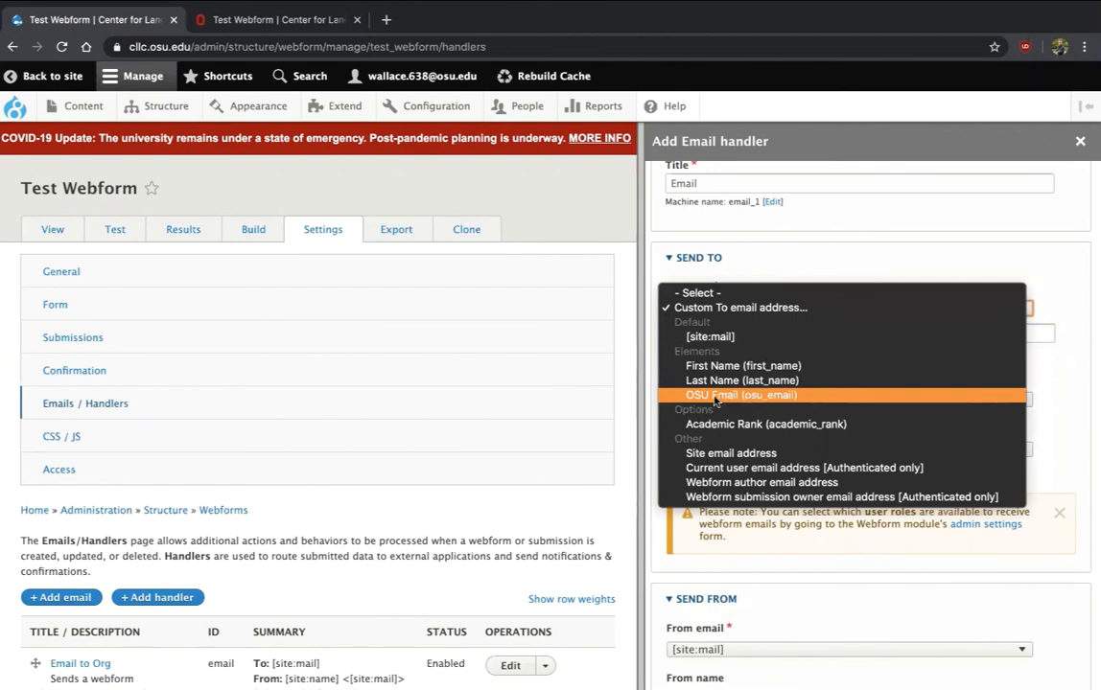
click(750, 396)
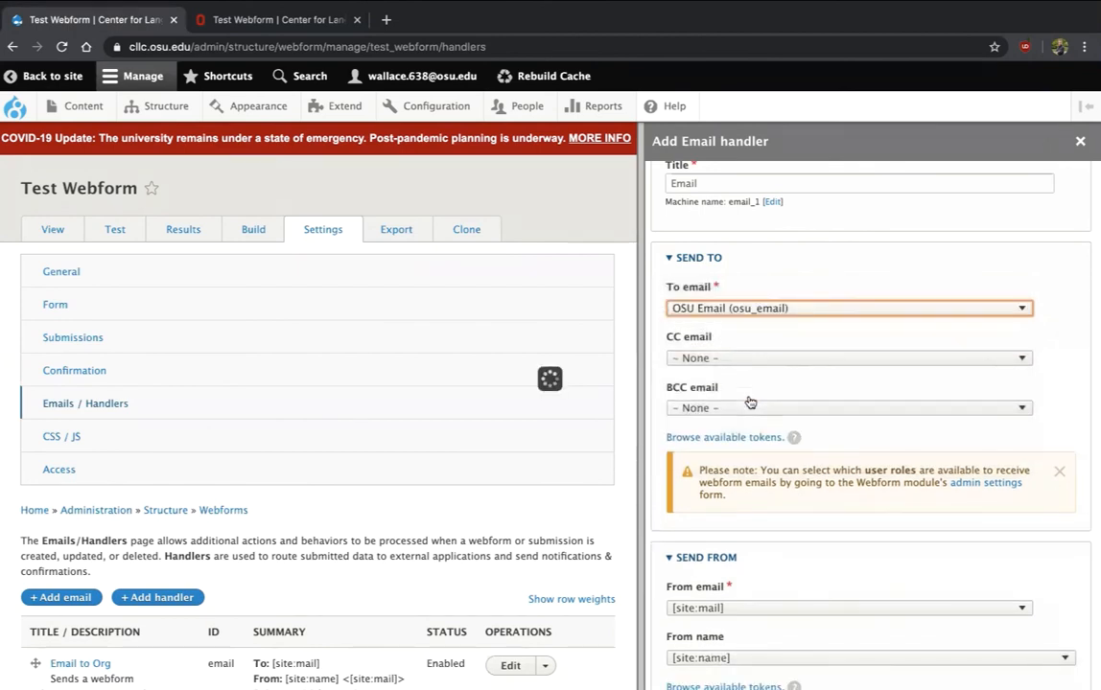
Try Academic Rank (academic_rank) as the handler's recipient, review its per-option email addresses, and reset To email to "- Select -"
click(708, 312)
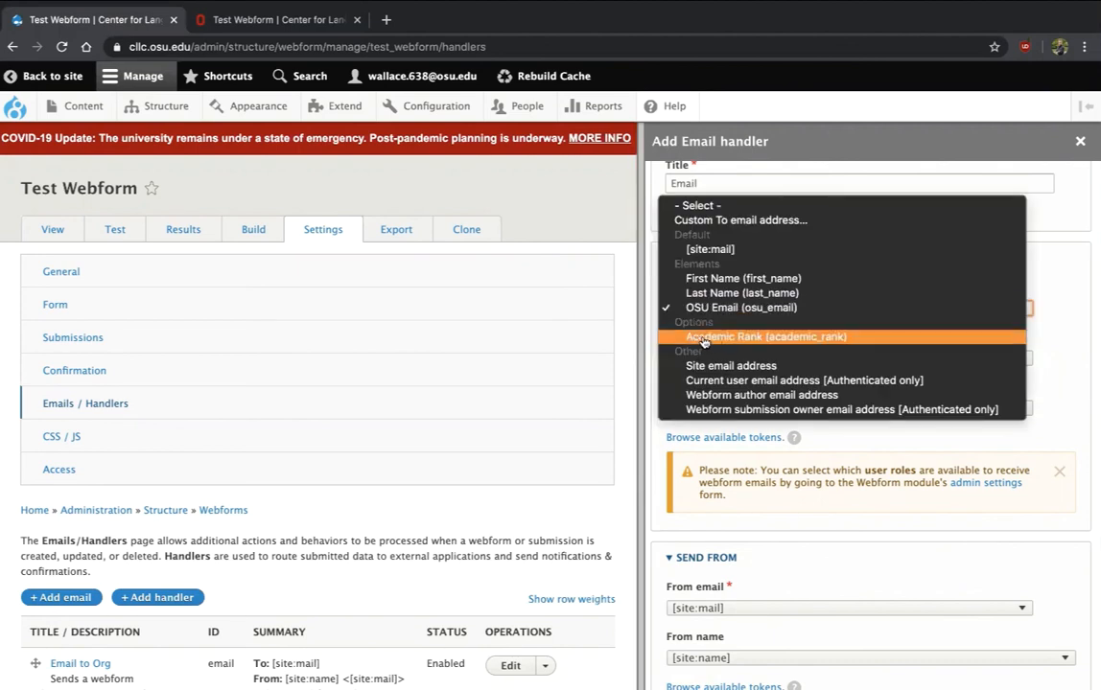
click(757, 337)
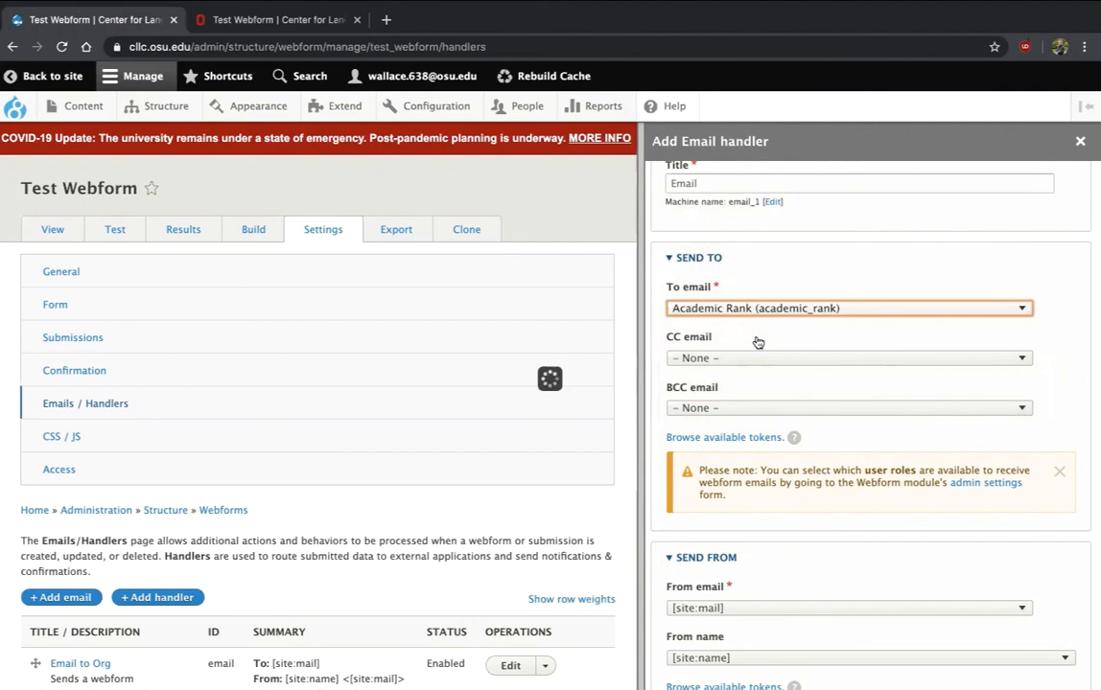
scroll(757, 340, down, 2)
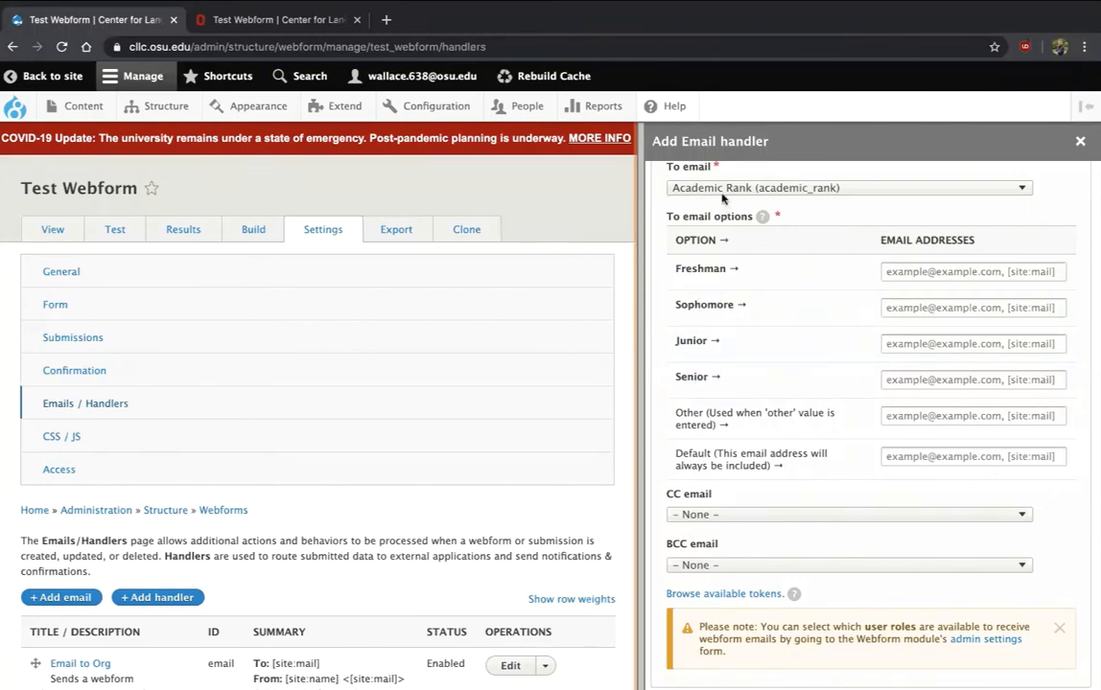
click(691, 188)
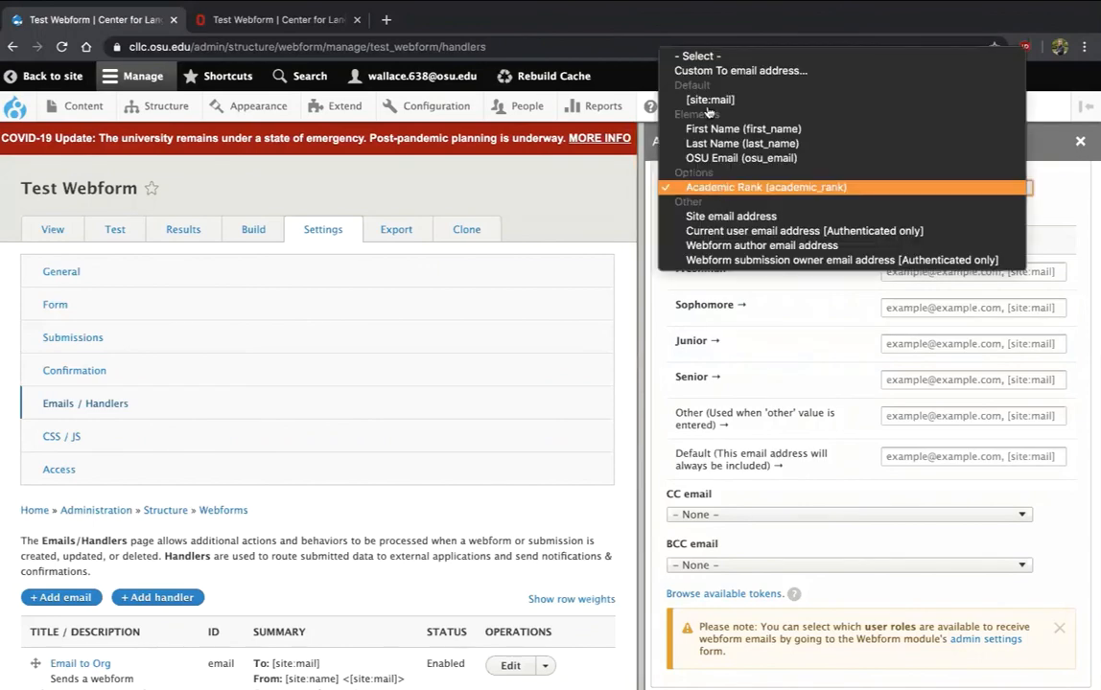
click(698, 55)
Set the handler's advanced Reply-to email to OSU Email (osu_email), and discard the new email handler
scroll(773, 422, down, 3)
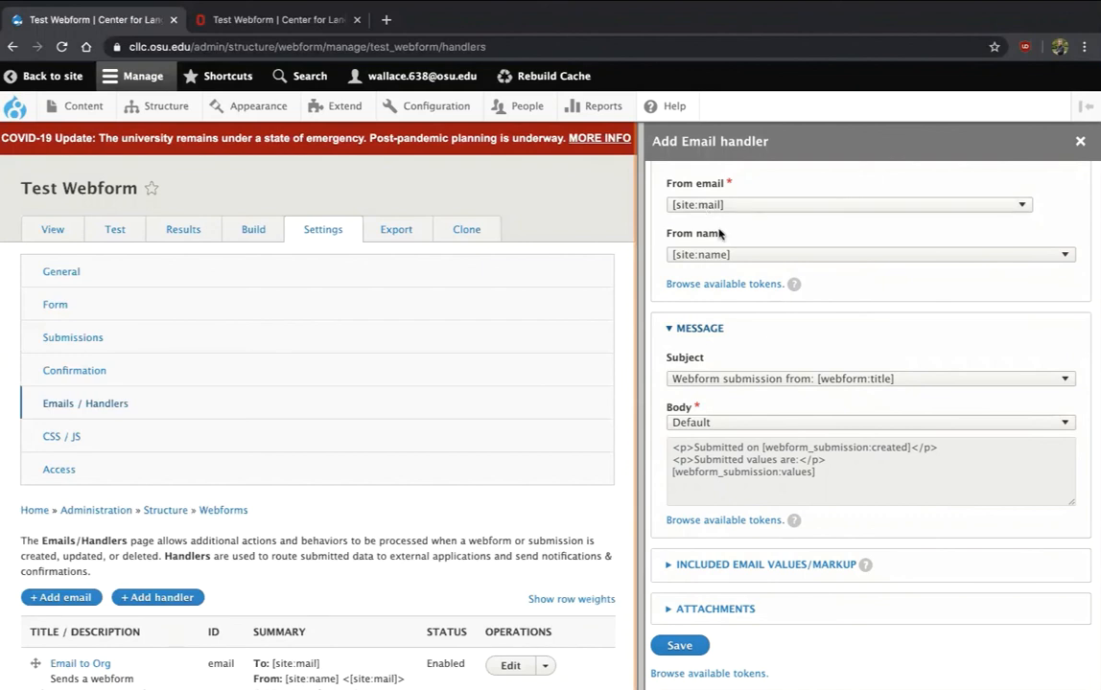
scroll(815, 587, up, 5)
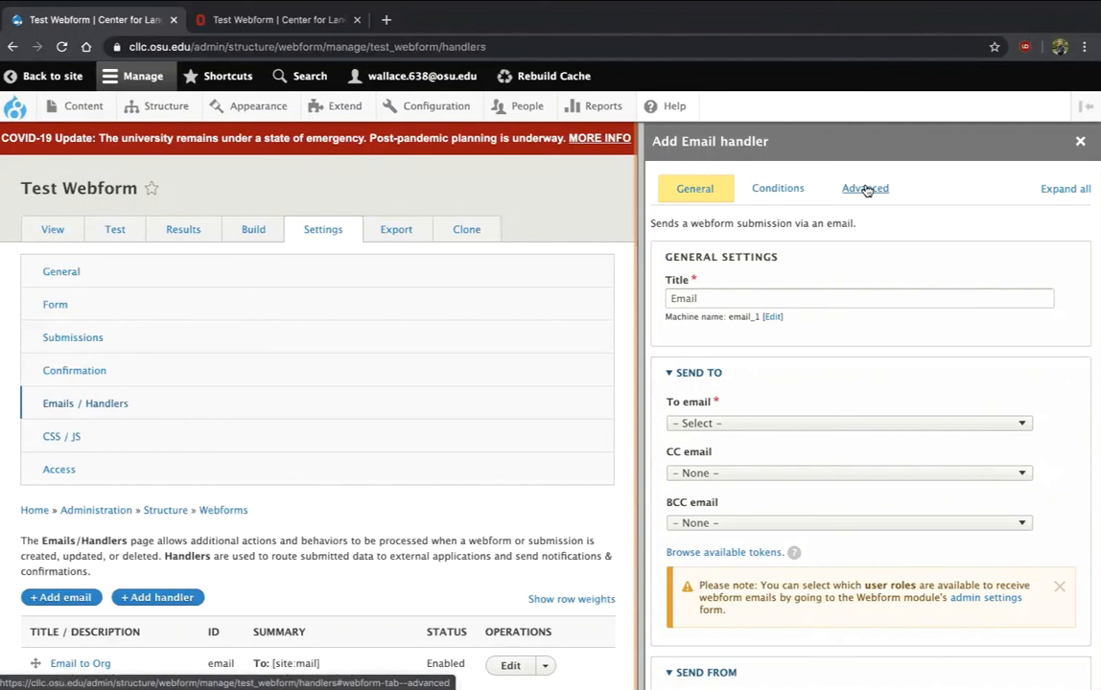
click(865, 189)
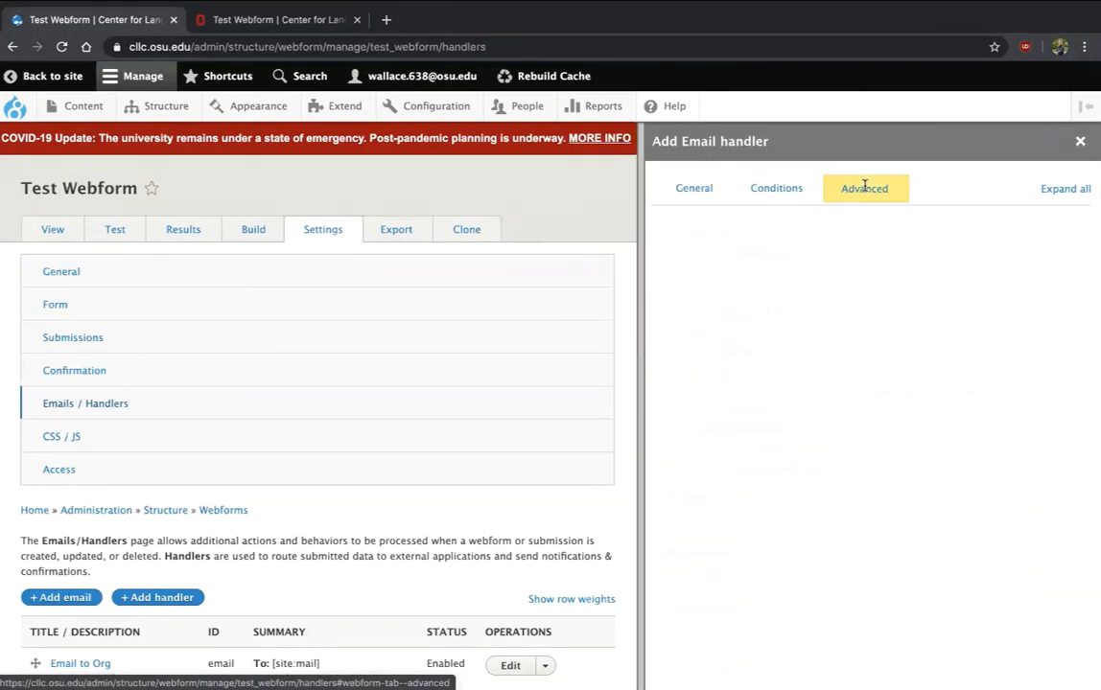
scroll(899, 254, down, 3)
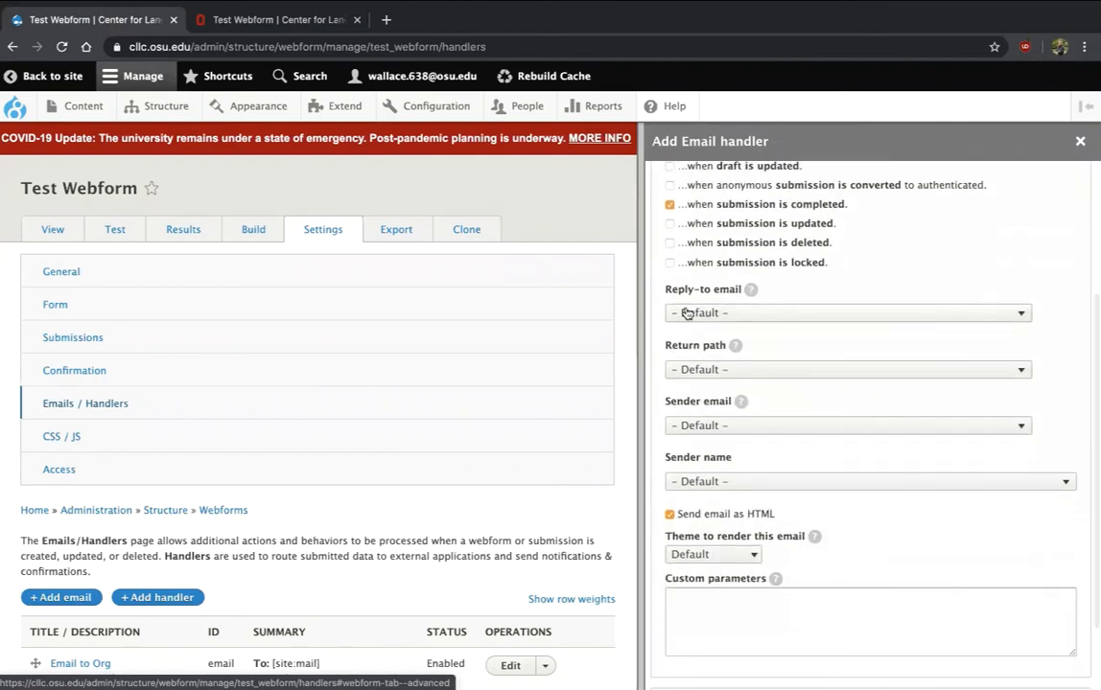
click(744, 313)
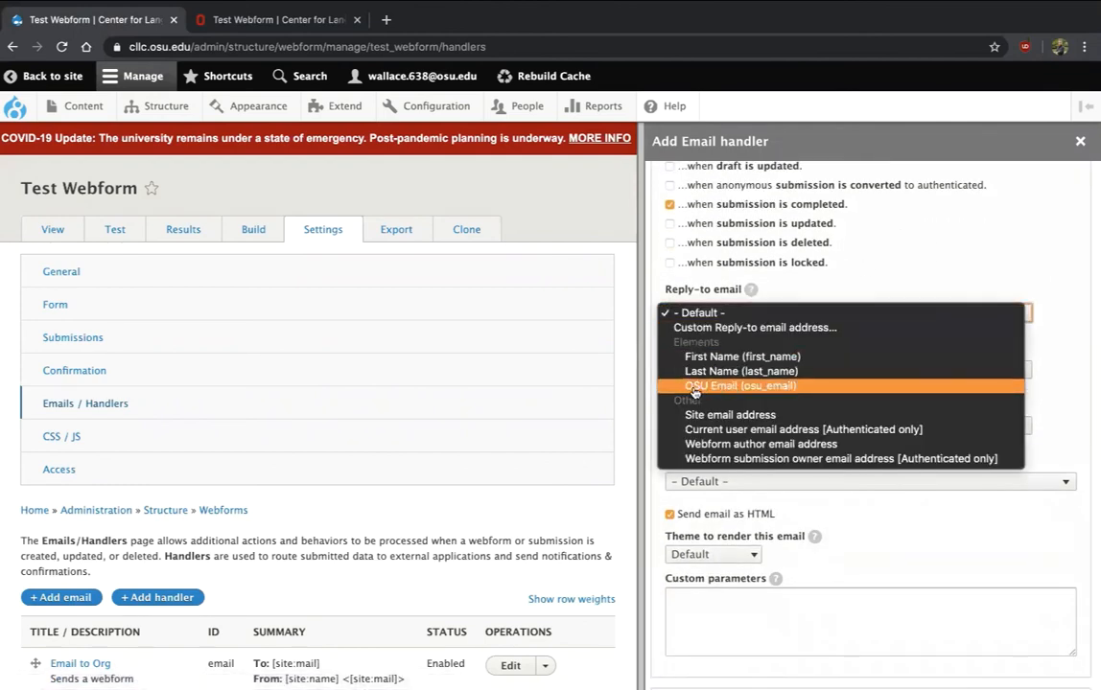
click(774, 387)
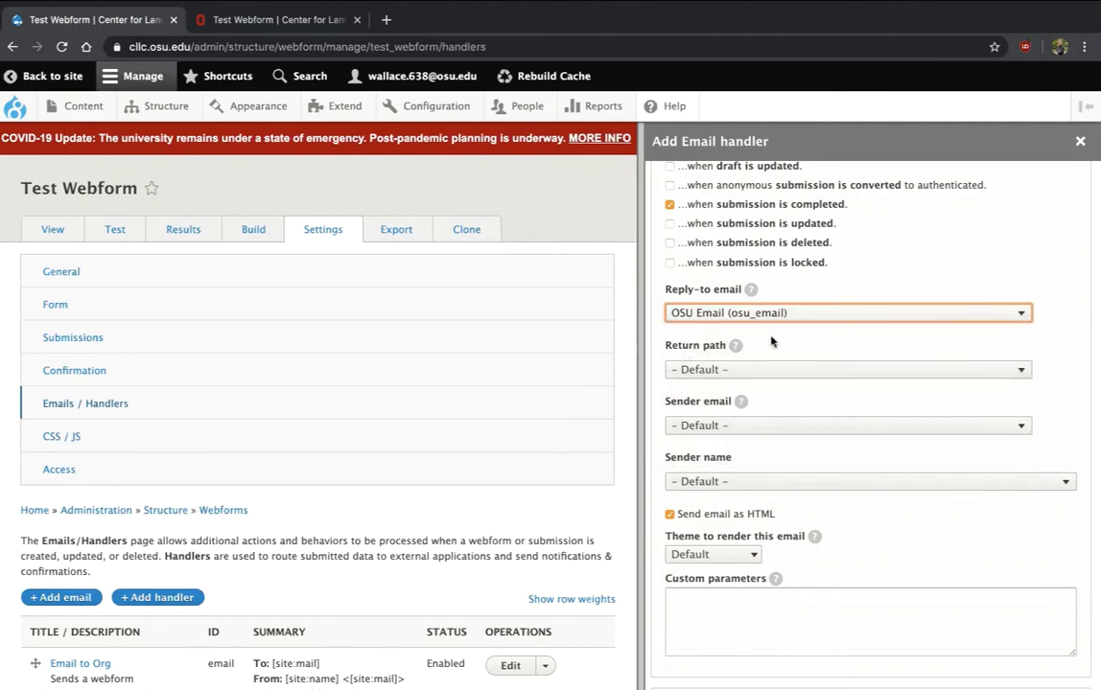
scroll(772, 342, down, 2)
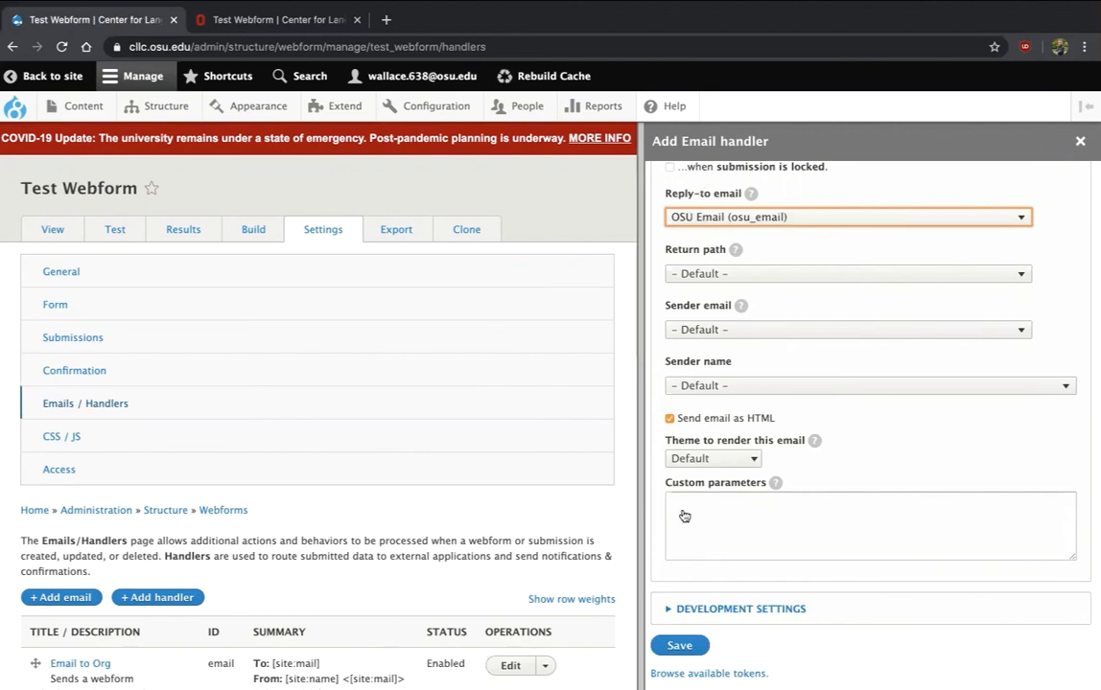
click(675, 648)
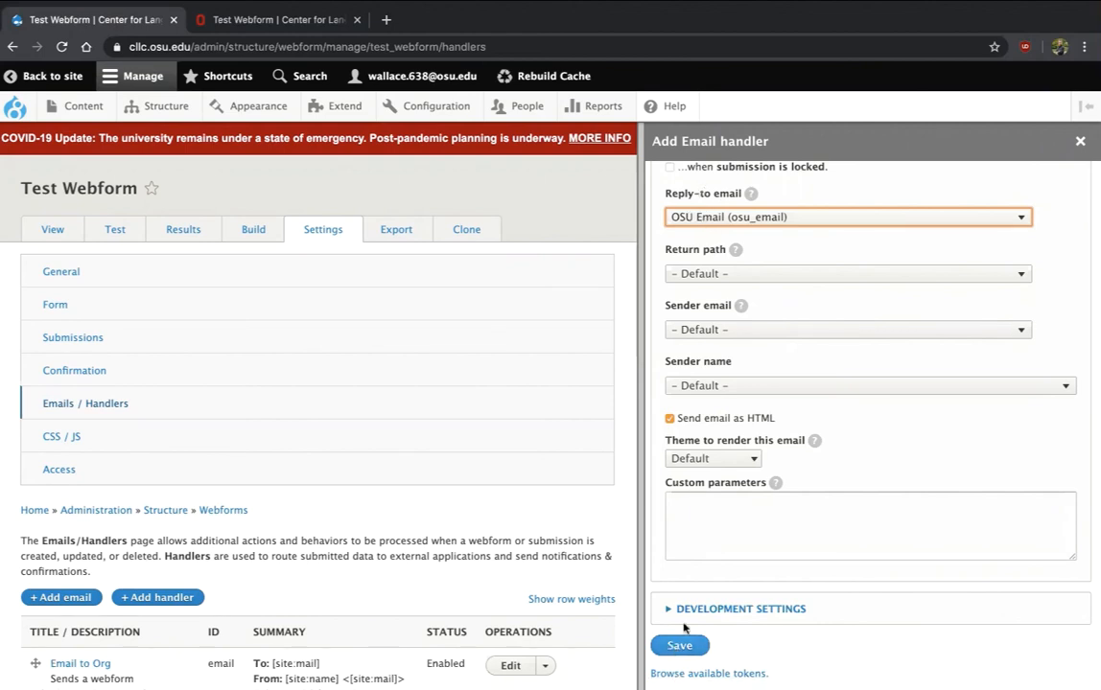
click(1080, 142)
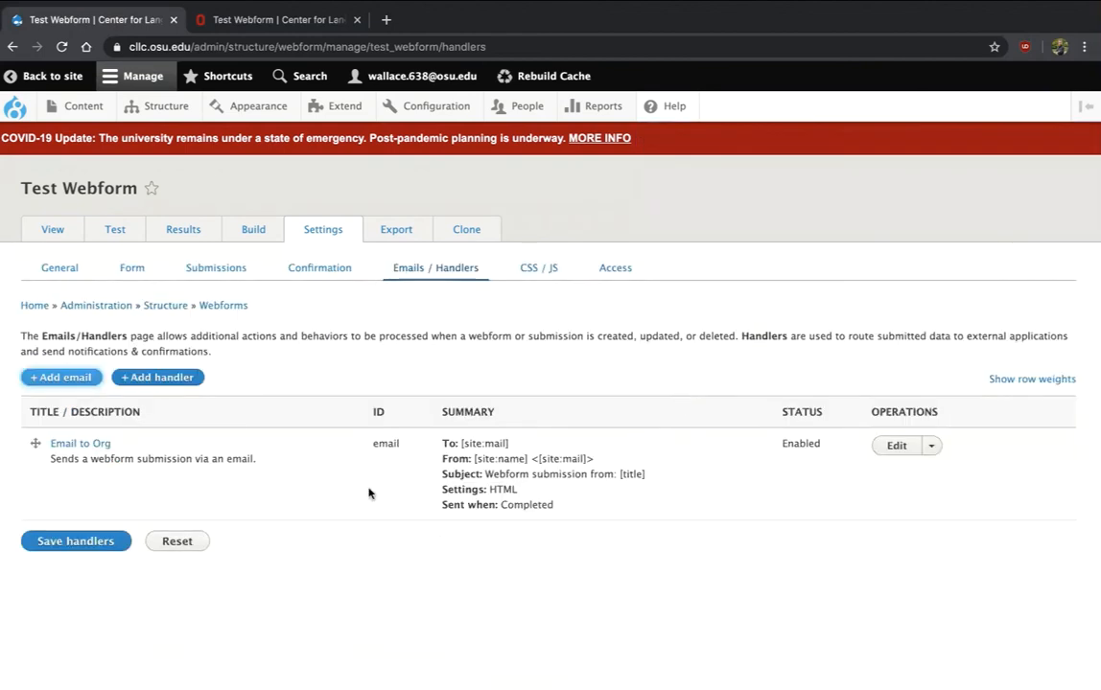